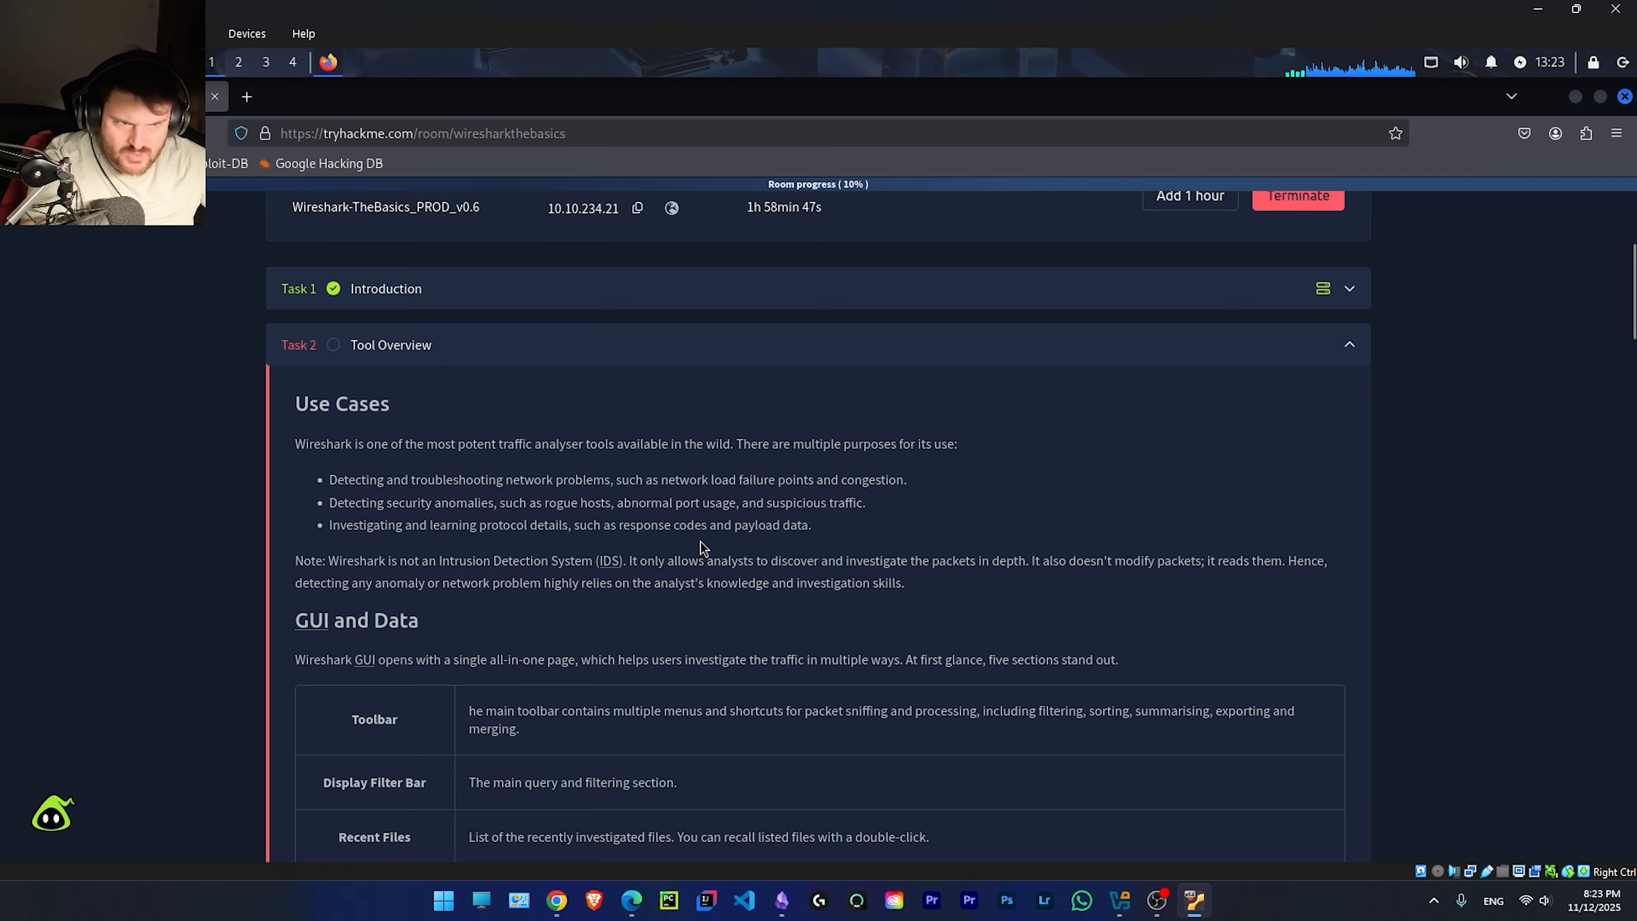
Step: Read the Use Cases section of Task 2, including the note on Wireshark and intrusion detection systems
scroll(837, 537, down, 1)
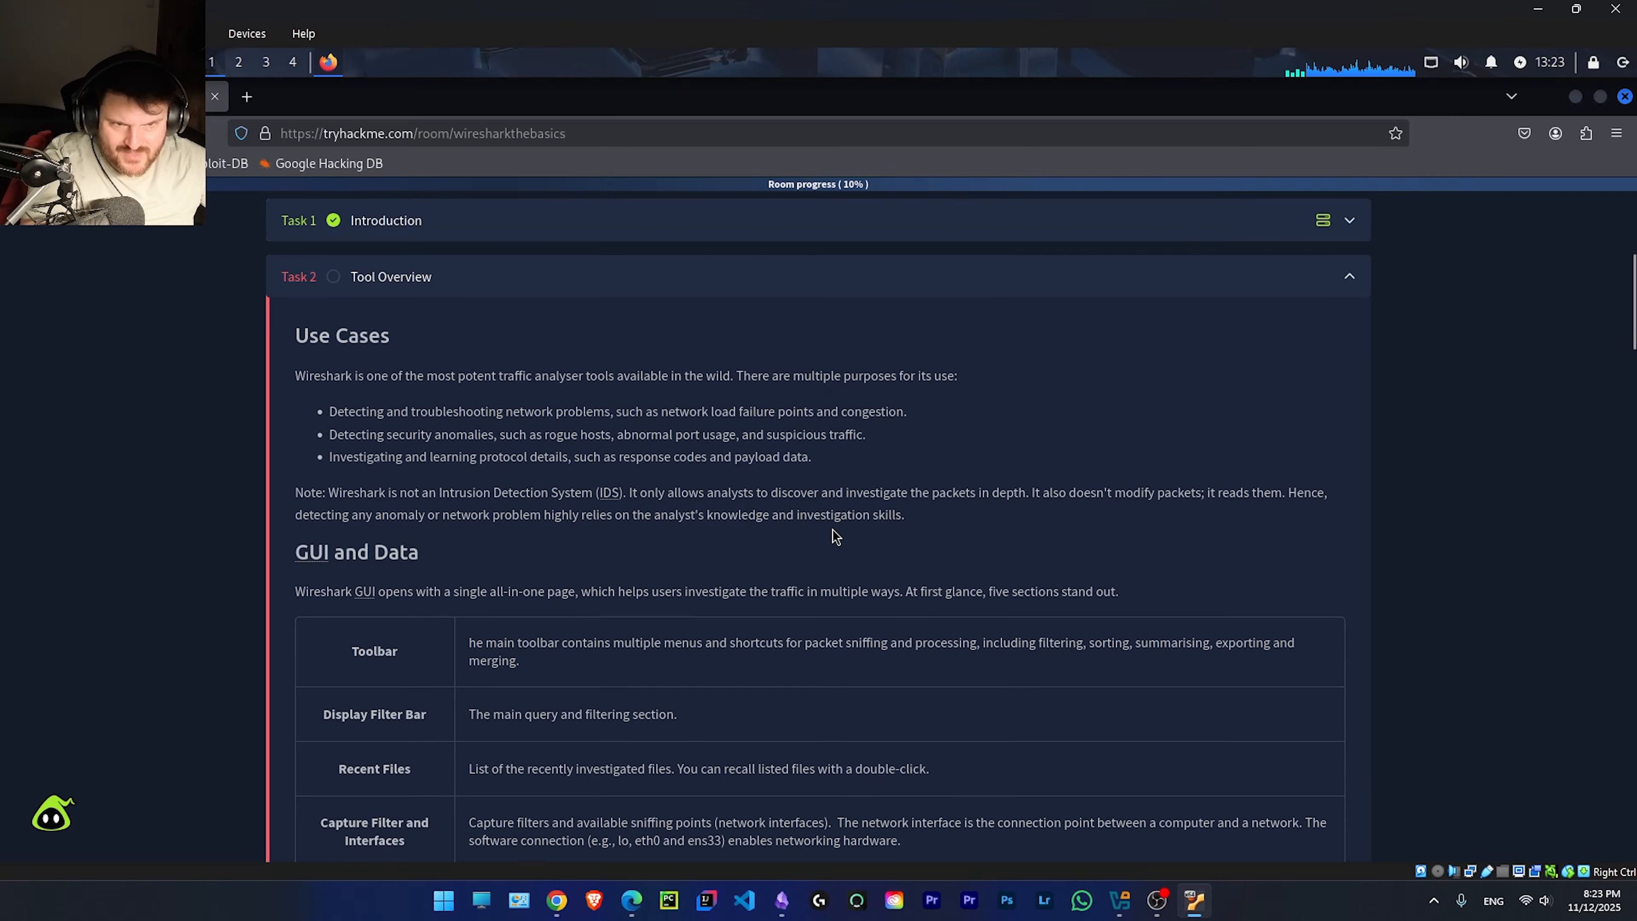
scroll(833, 529, down, 2)
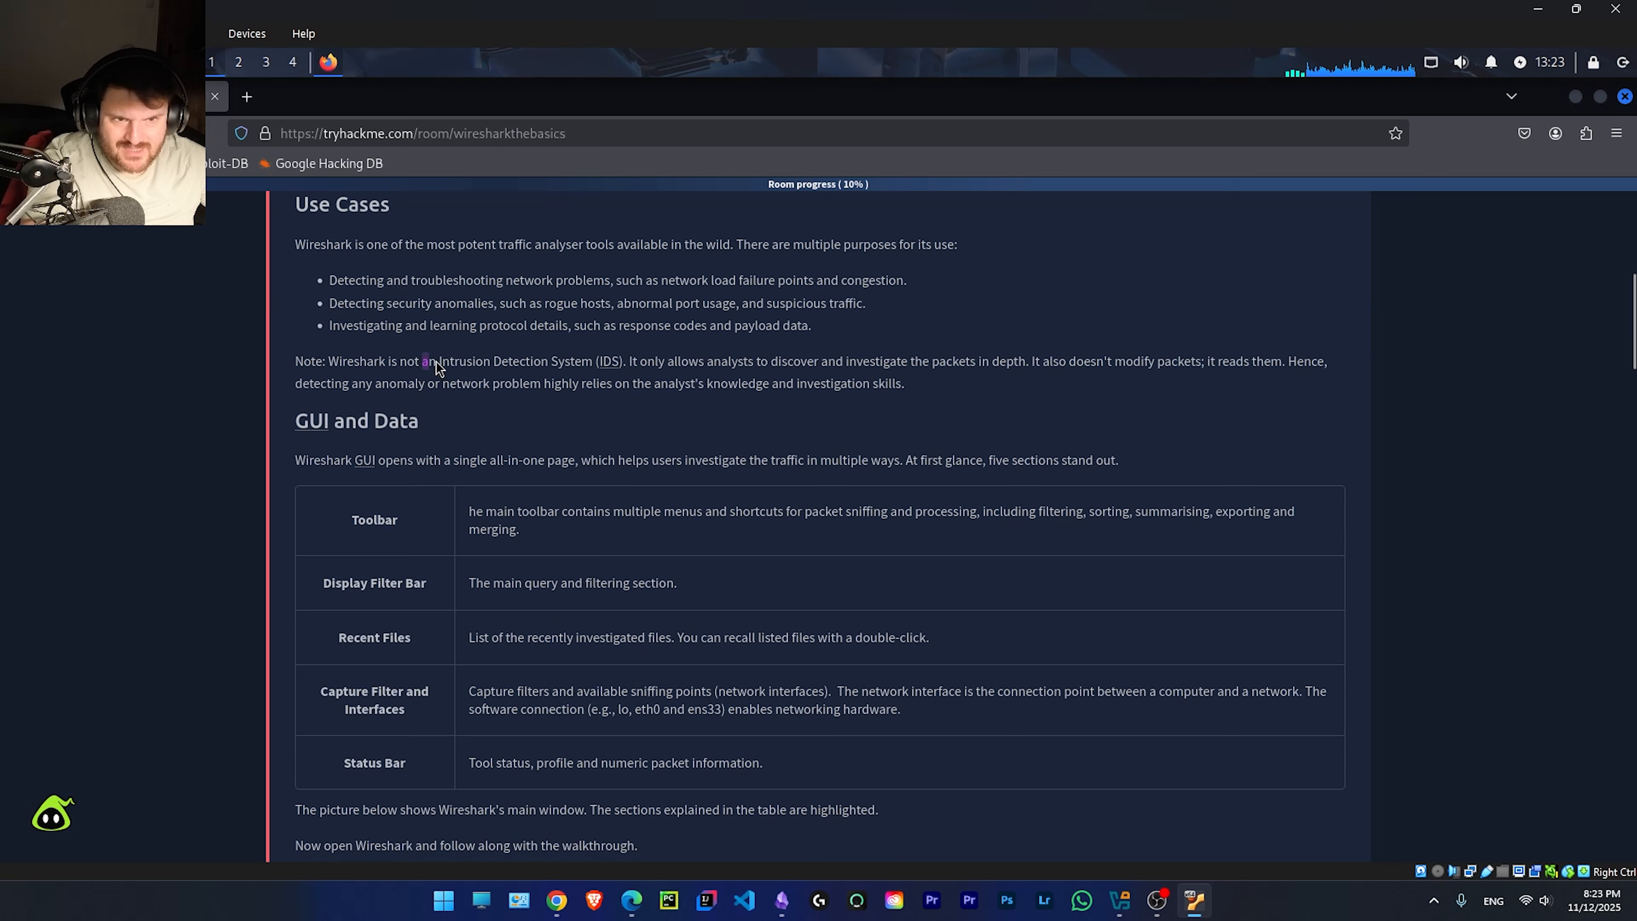
drag(438, 361, 622, 365)
scroll(744, 455, up, 1)
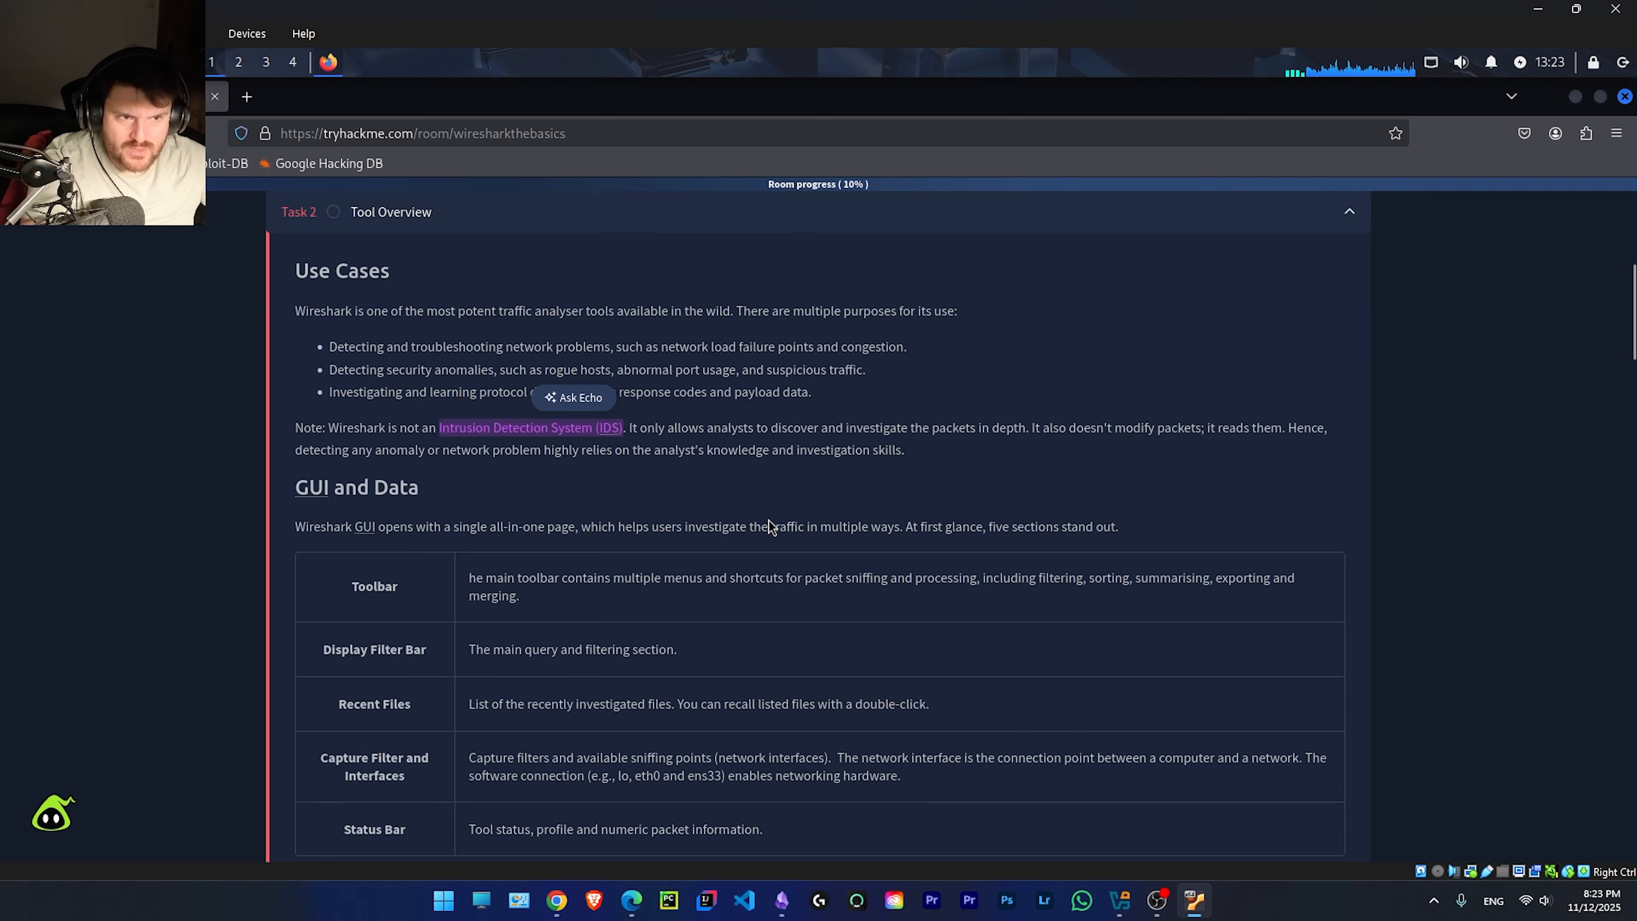
click(721, 439)
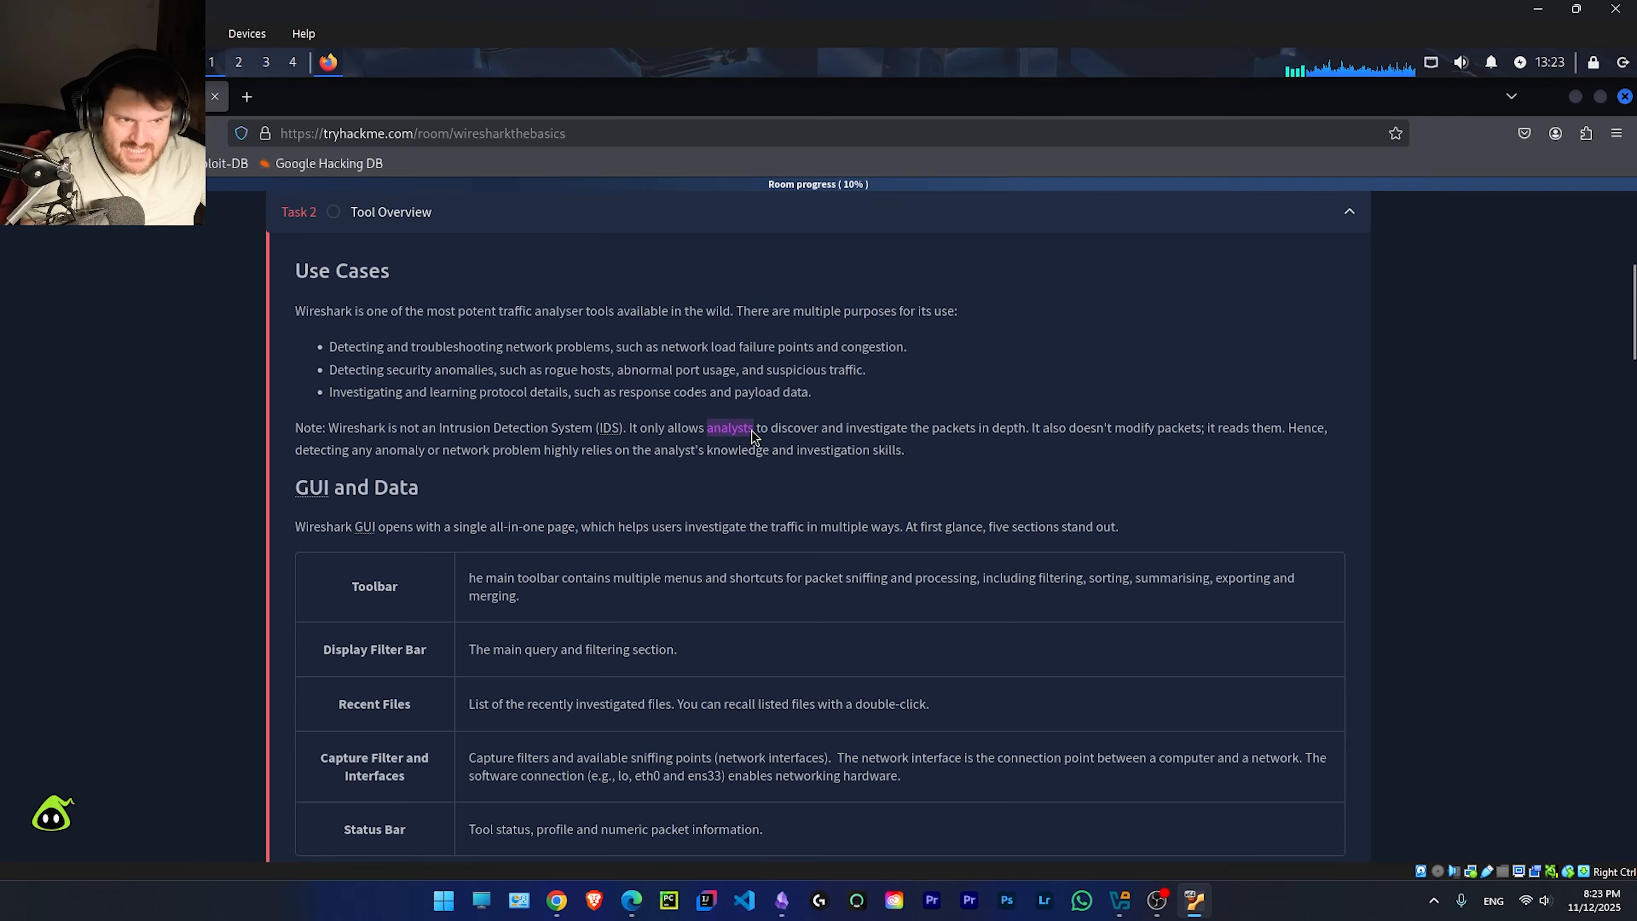
click(641, 450)
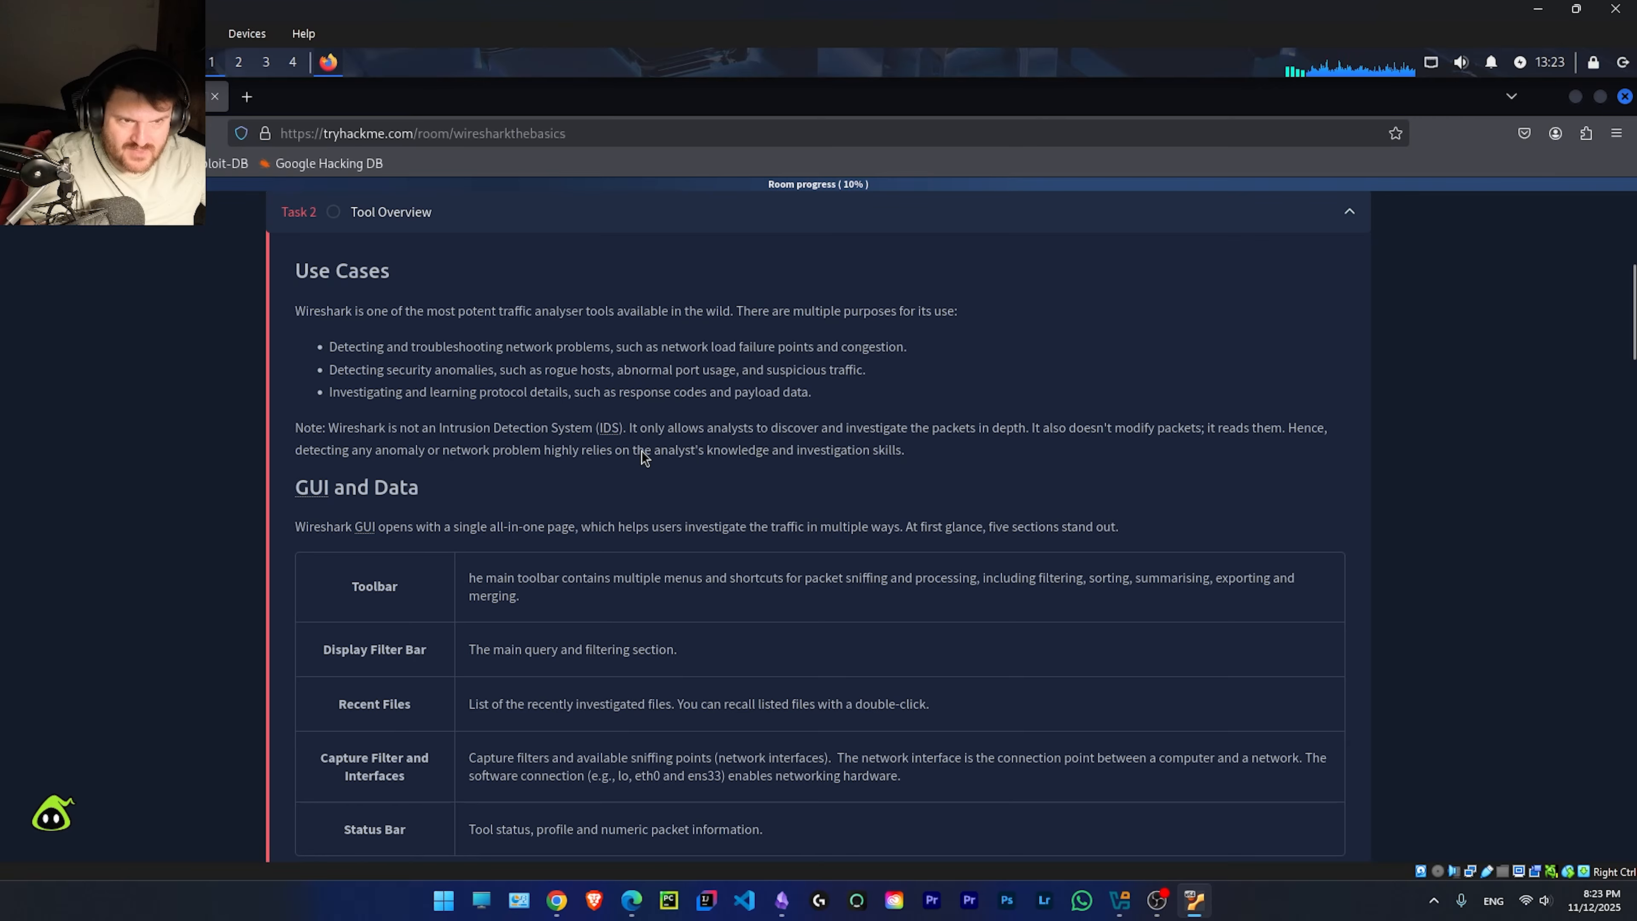
click(759, 435)
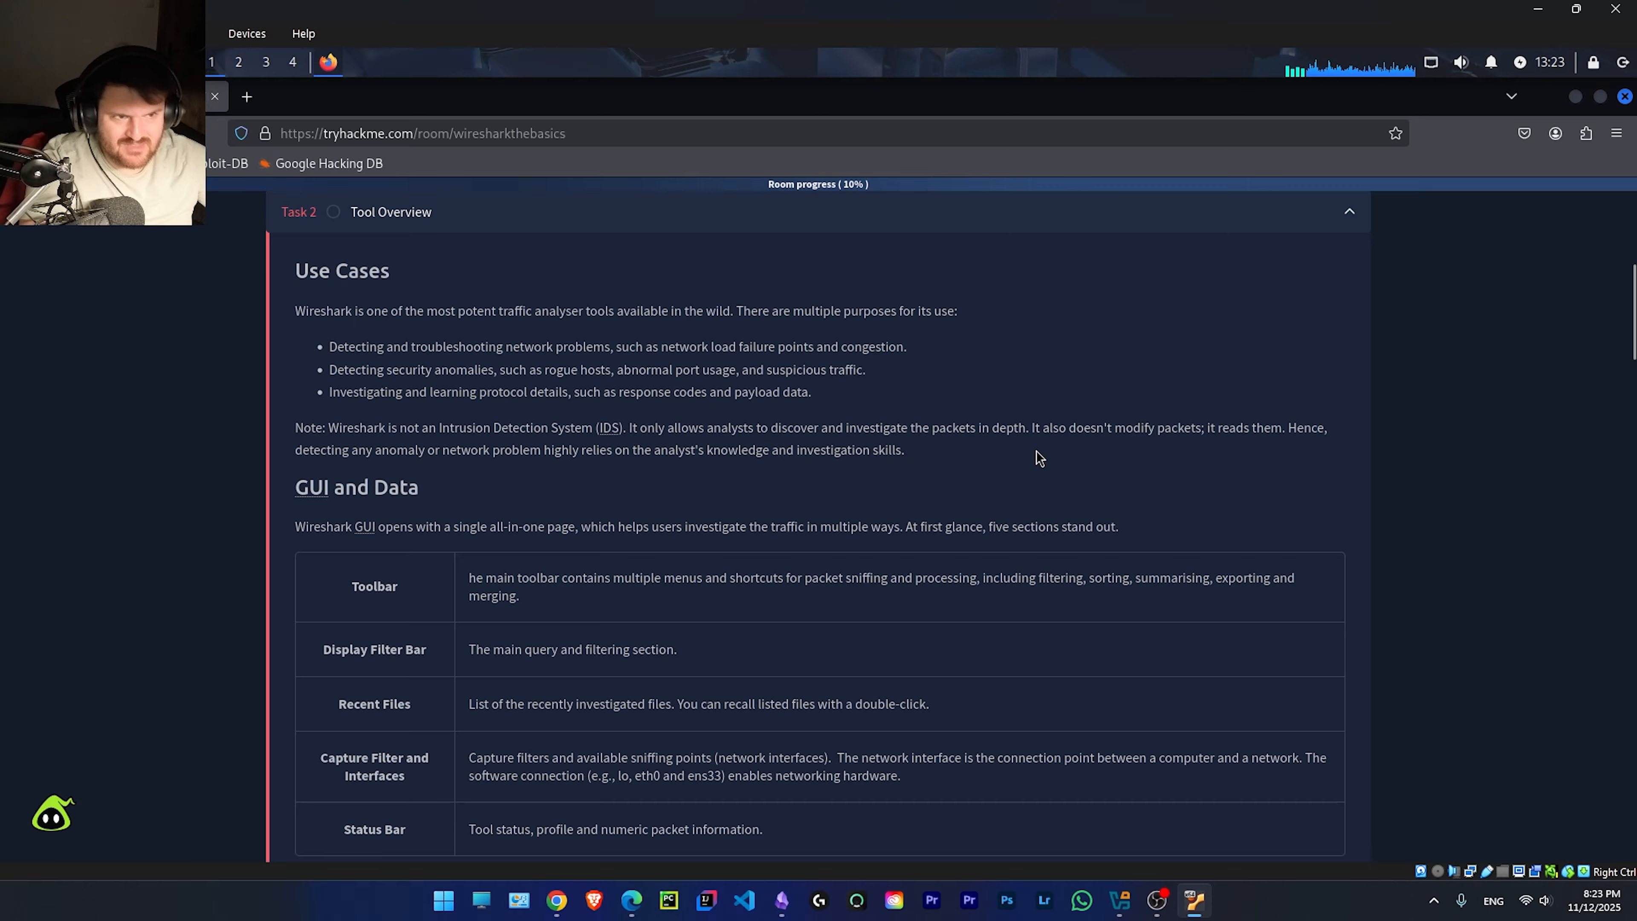
drag(1025, 429, 631, 426)
click(1090, 443)
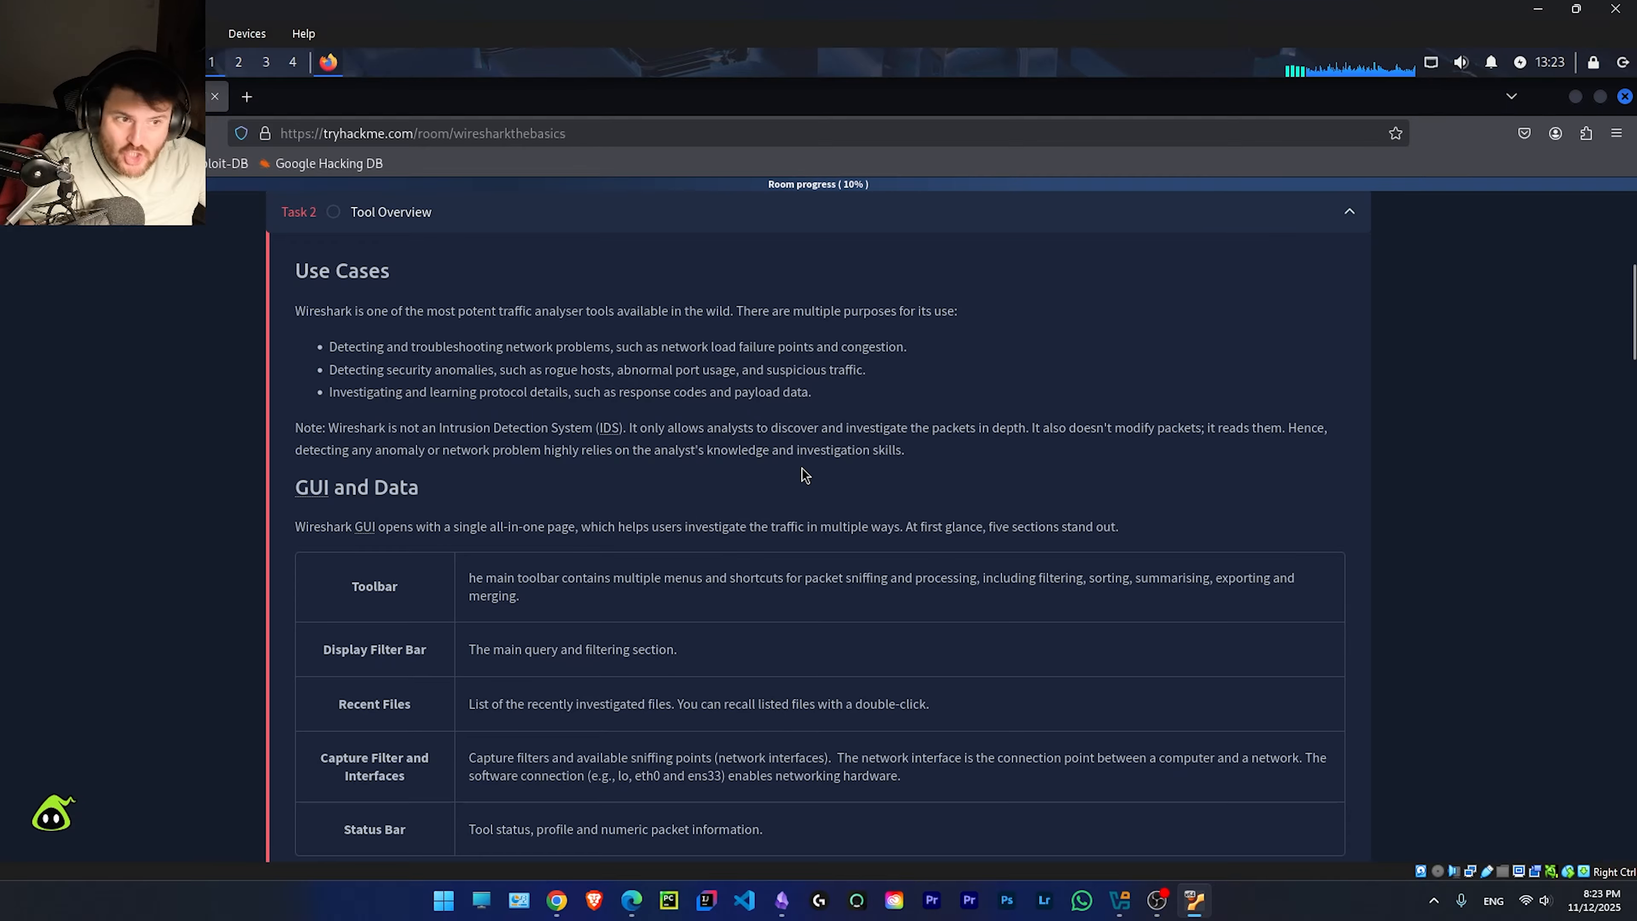
drag(907, 449, 302, 444)
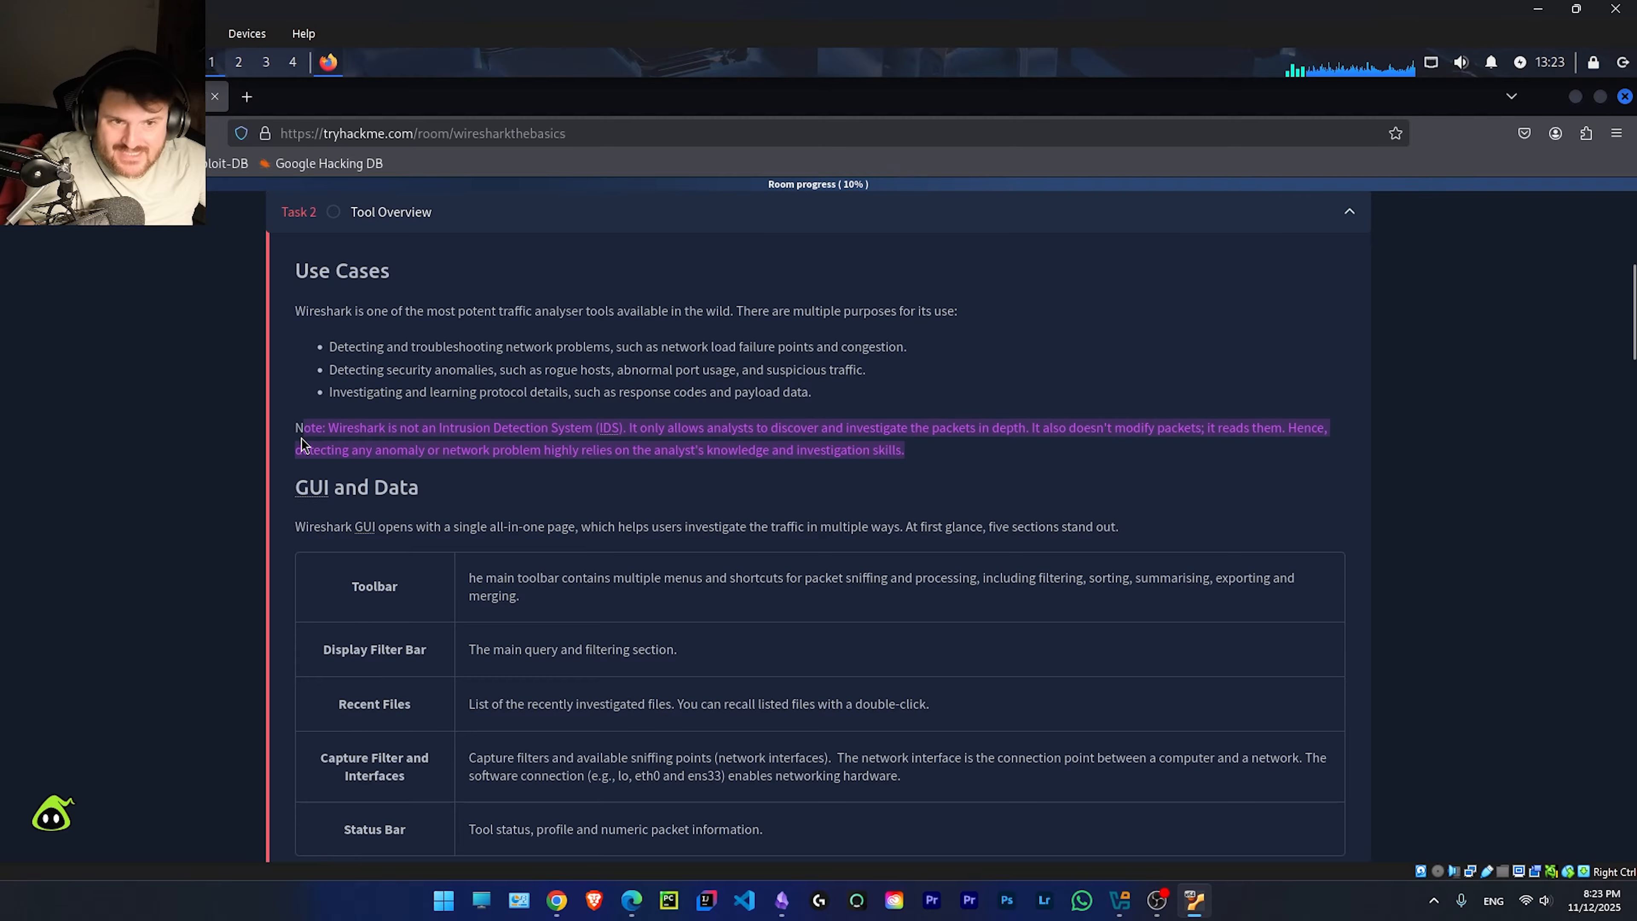
scroll(596, 586, up, 5)
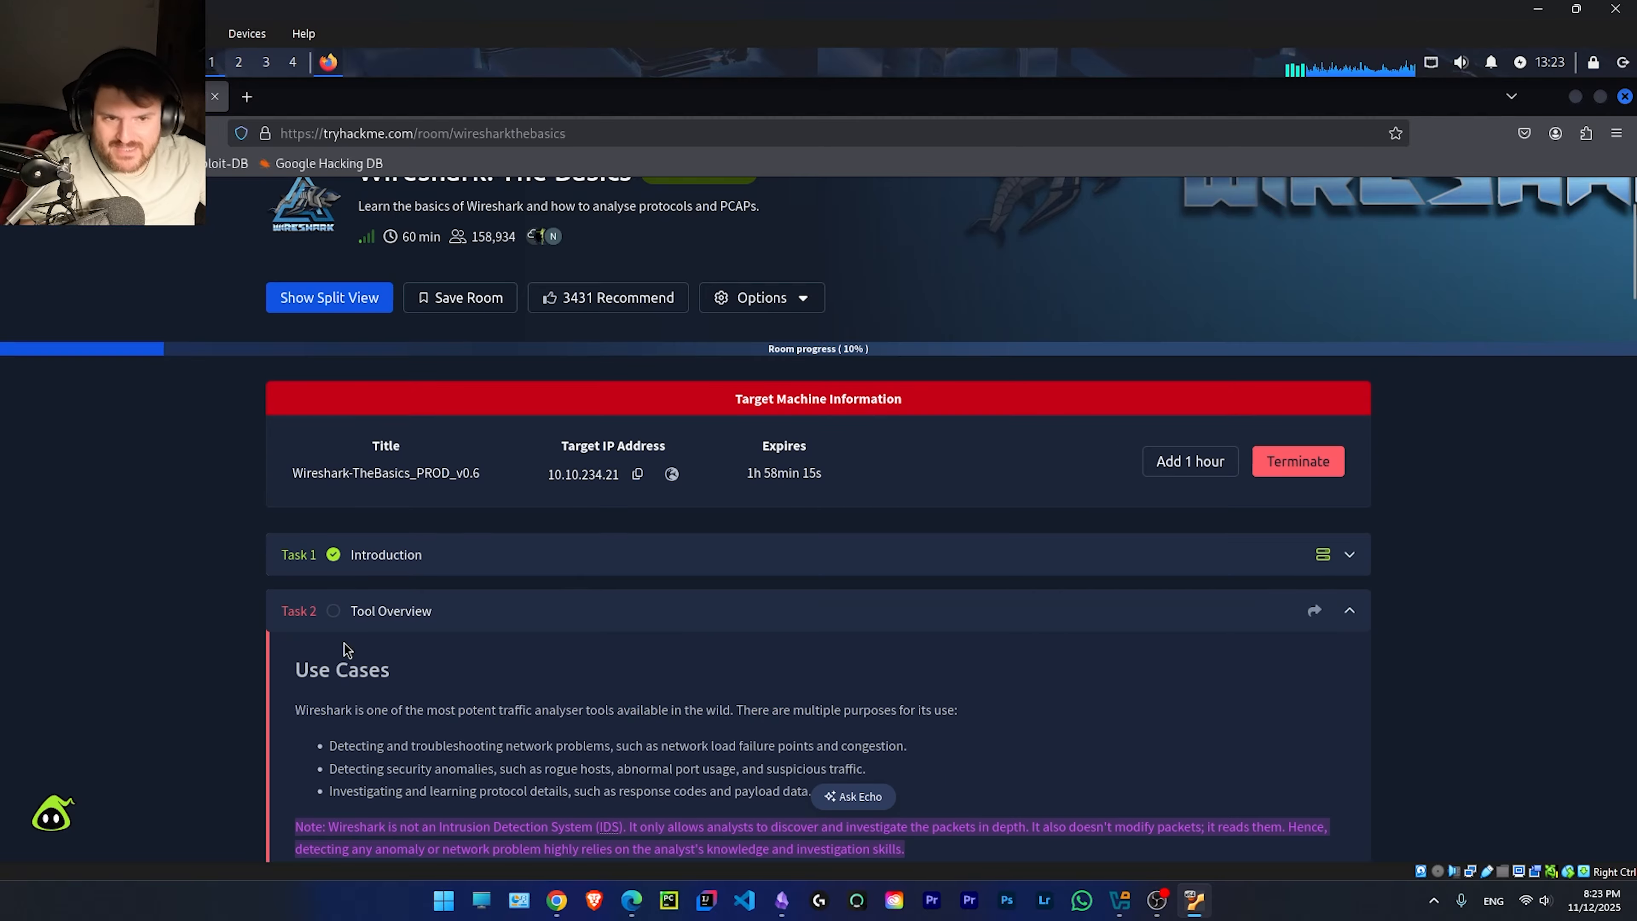
scroll(490, 626, down, 1)
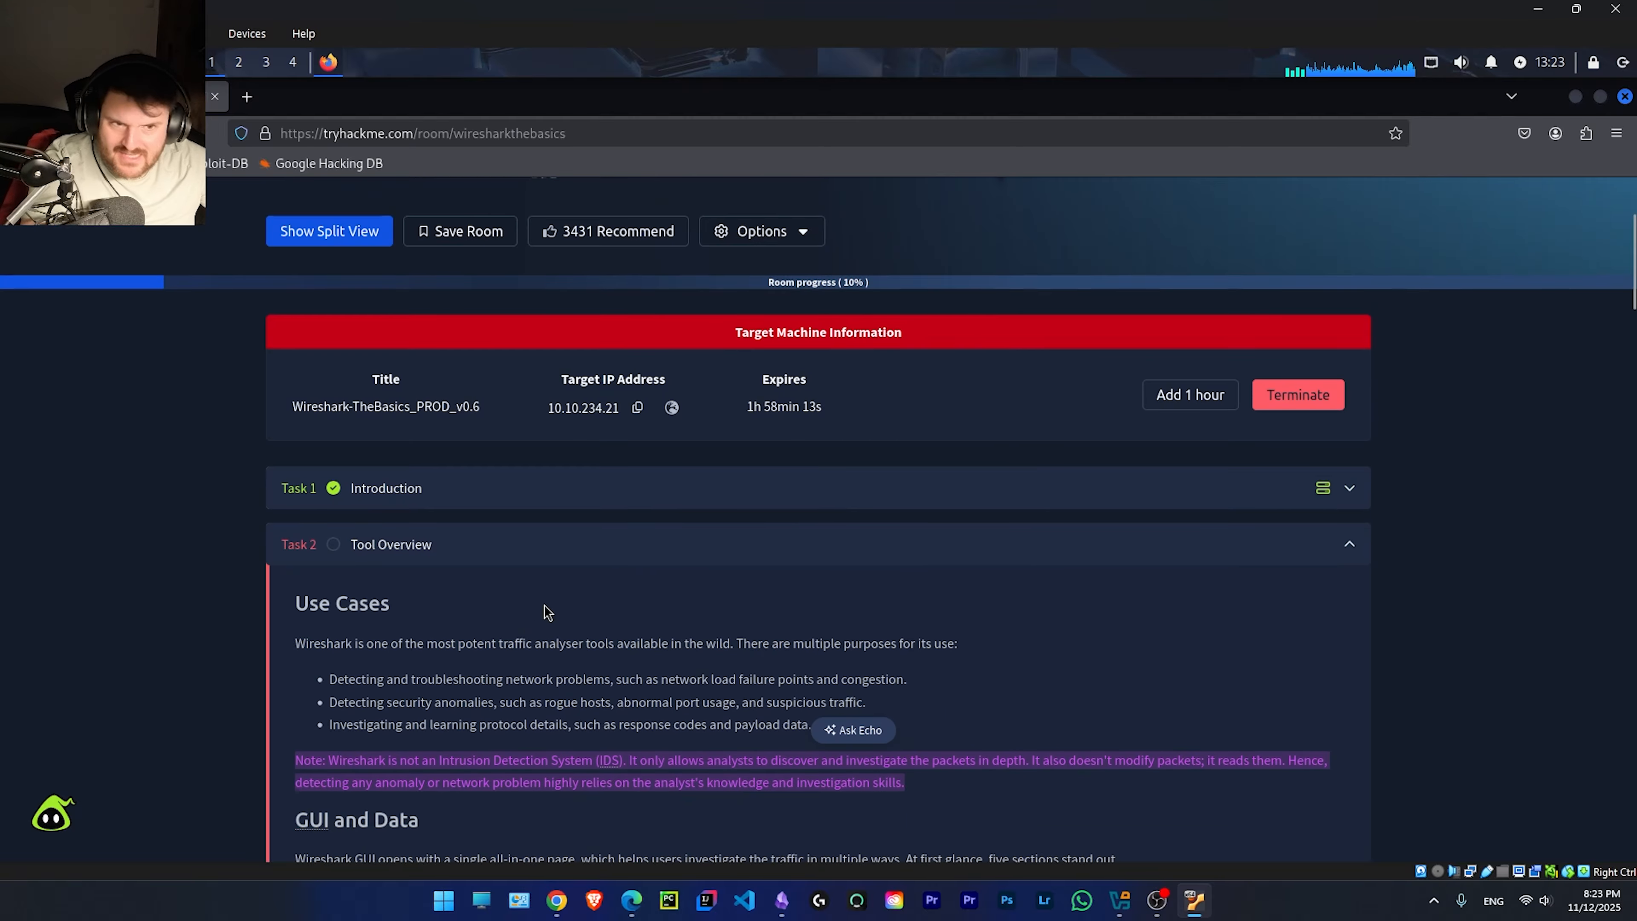
scroll(547, 612, down, 1)
scroll(547, 606, down, 1)
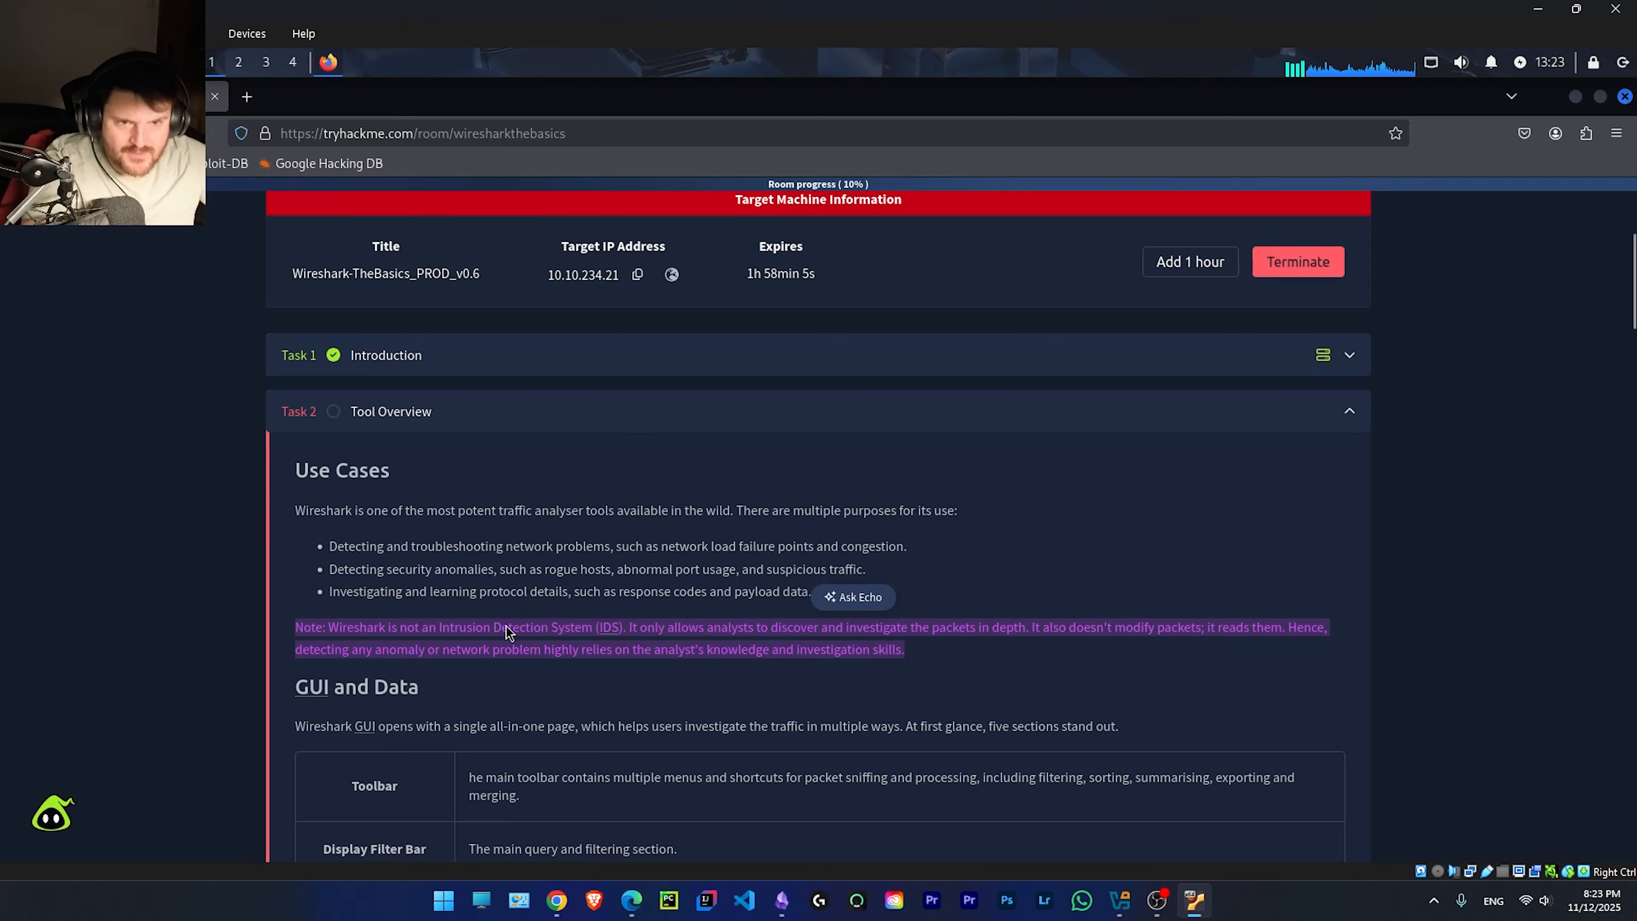
click(561, 600)
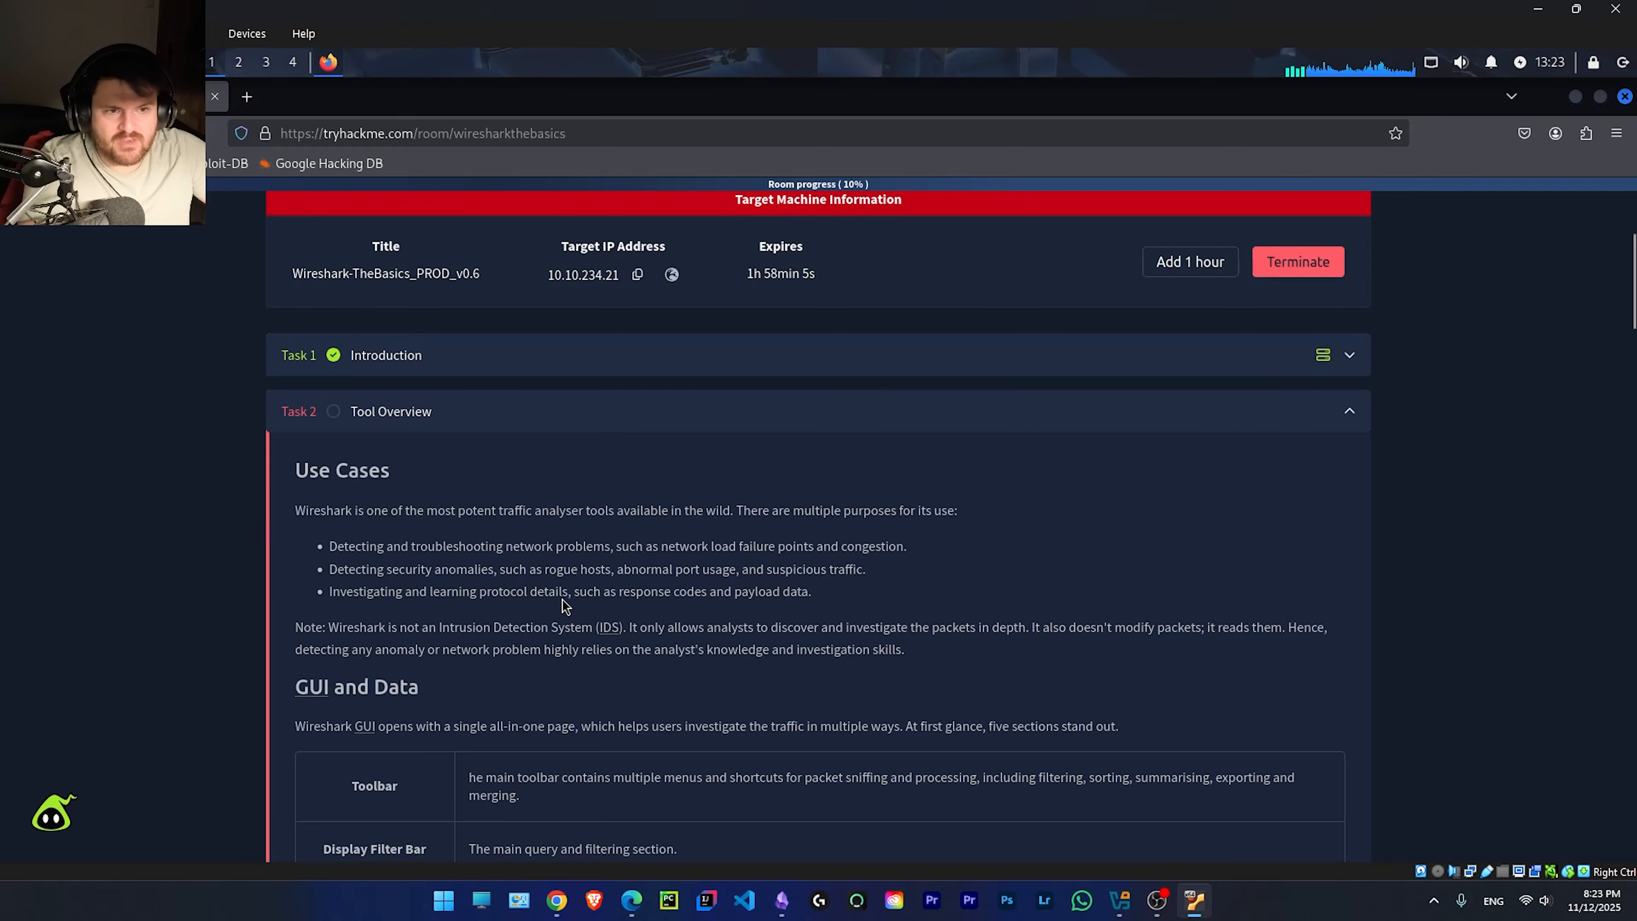
double_click(318, 511)
Step: Read the introduction of the GUI and Data section about the sections of Wireshark's main page
scroll(500, 617, down, 1)
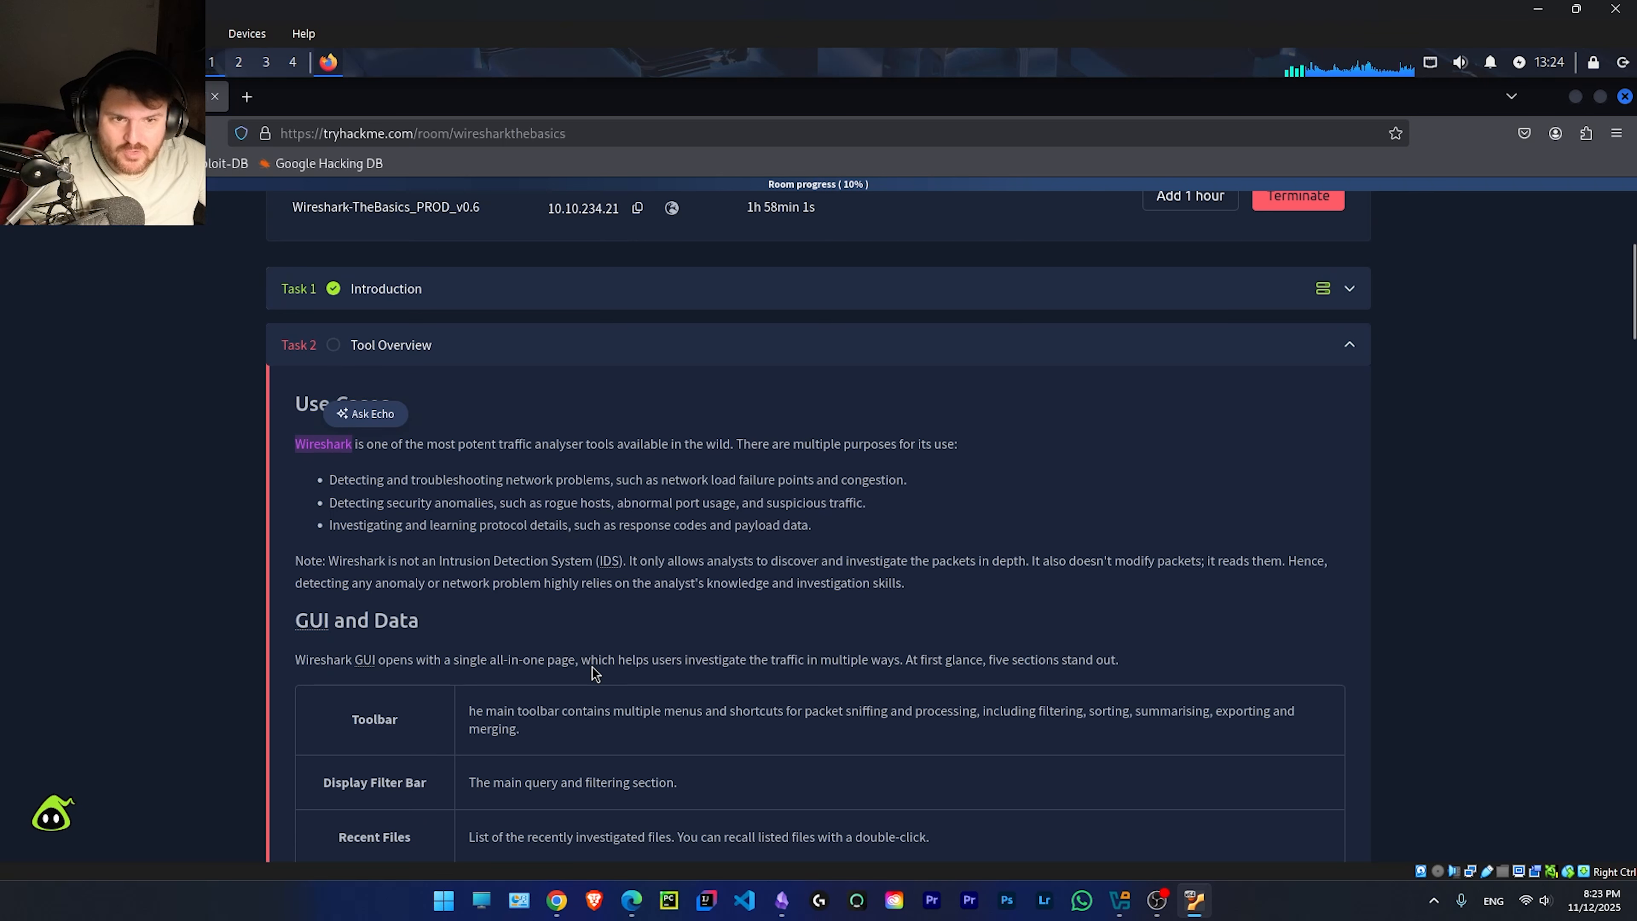
scroll(592, 670, down, 2)
click(469, 520)
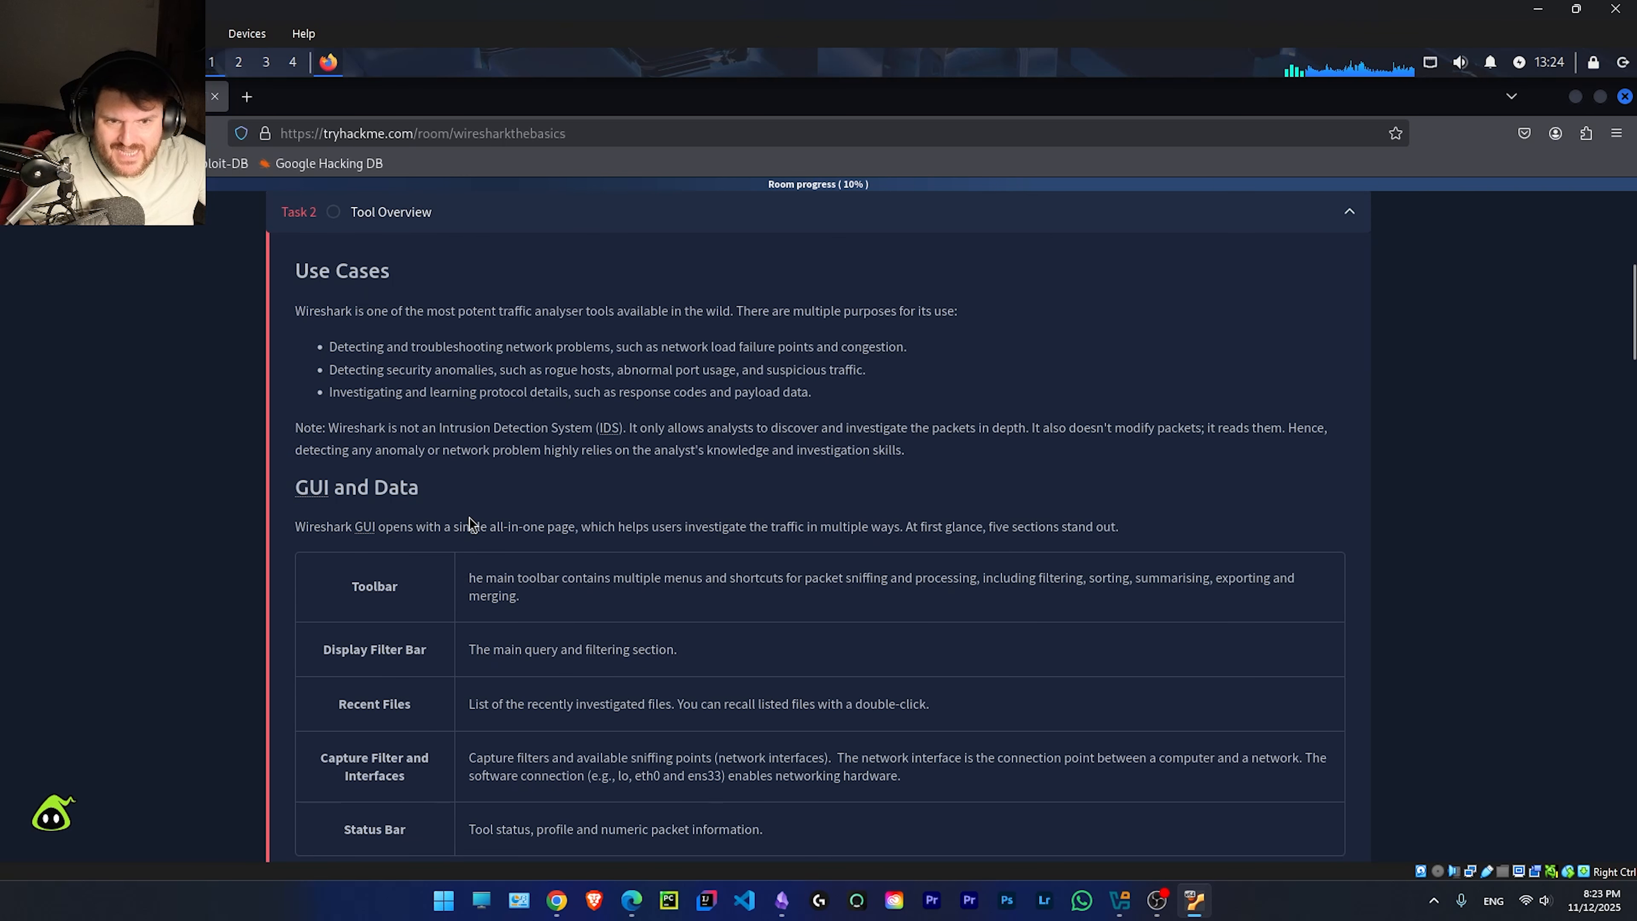
scroll(451, 535, down, 1)
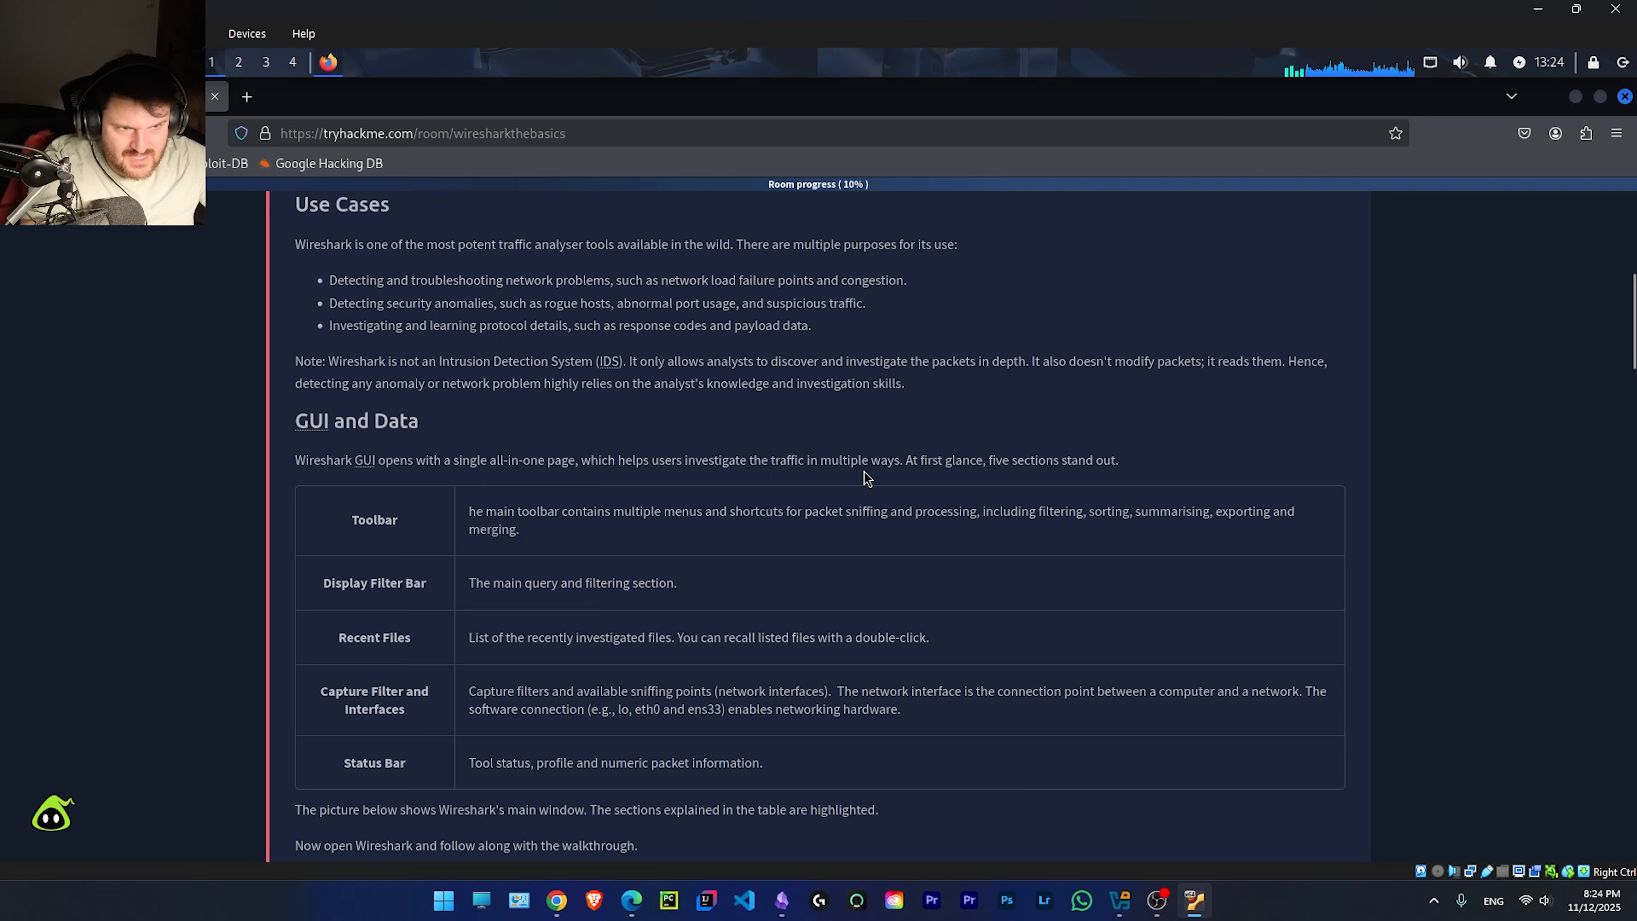
scroll(864, 474, down, 2)
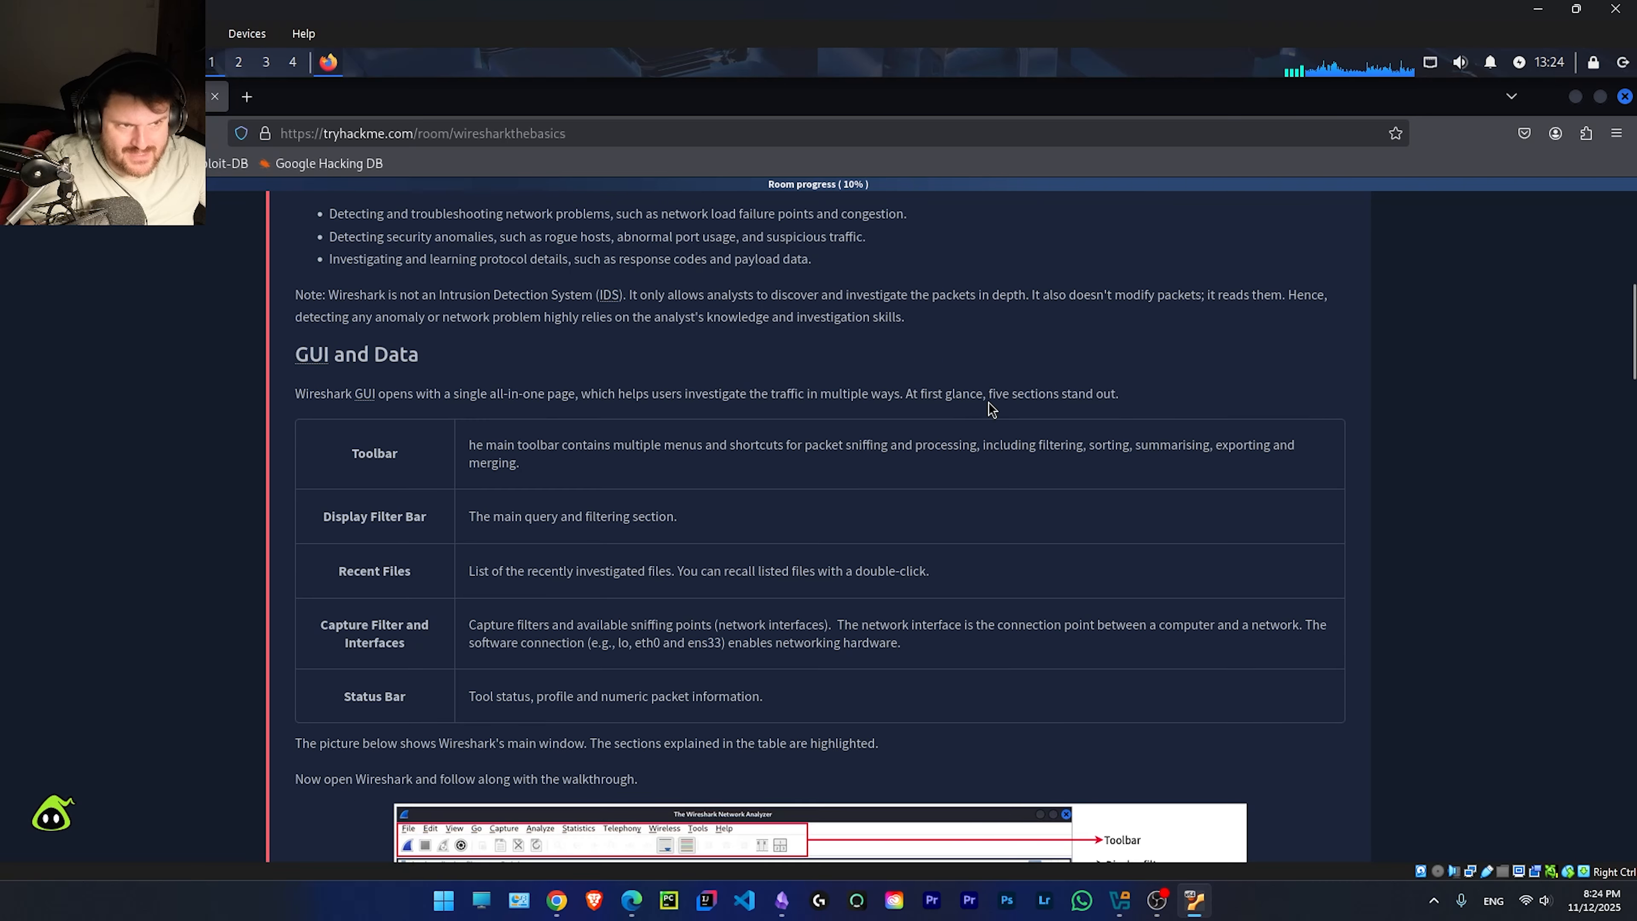
drag(989, 395, 1189, 410)
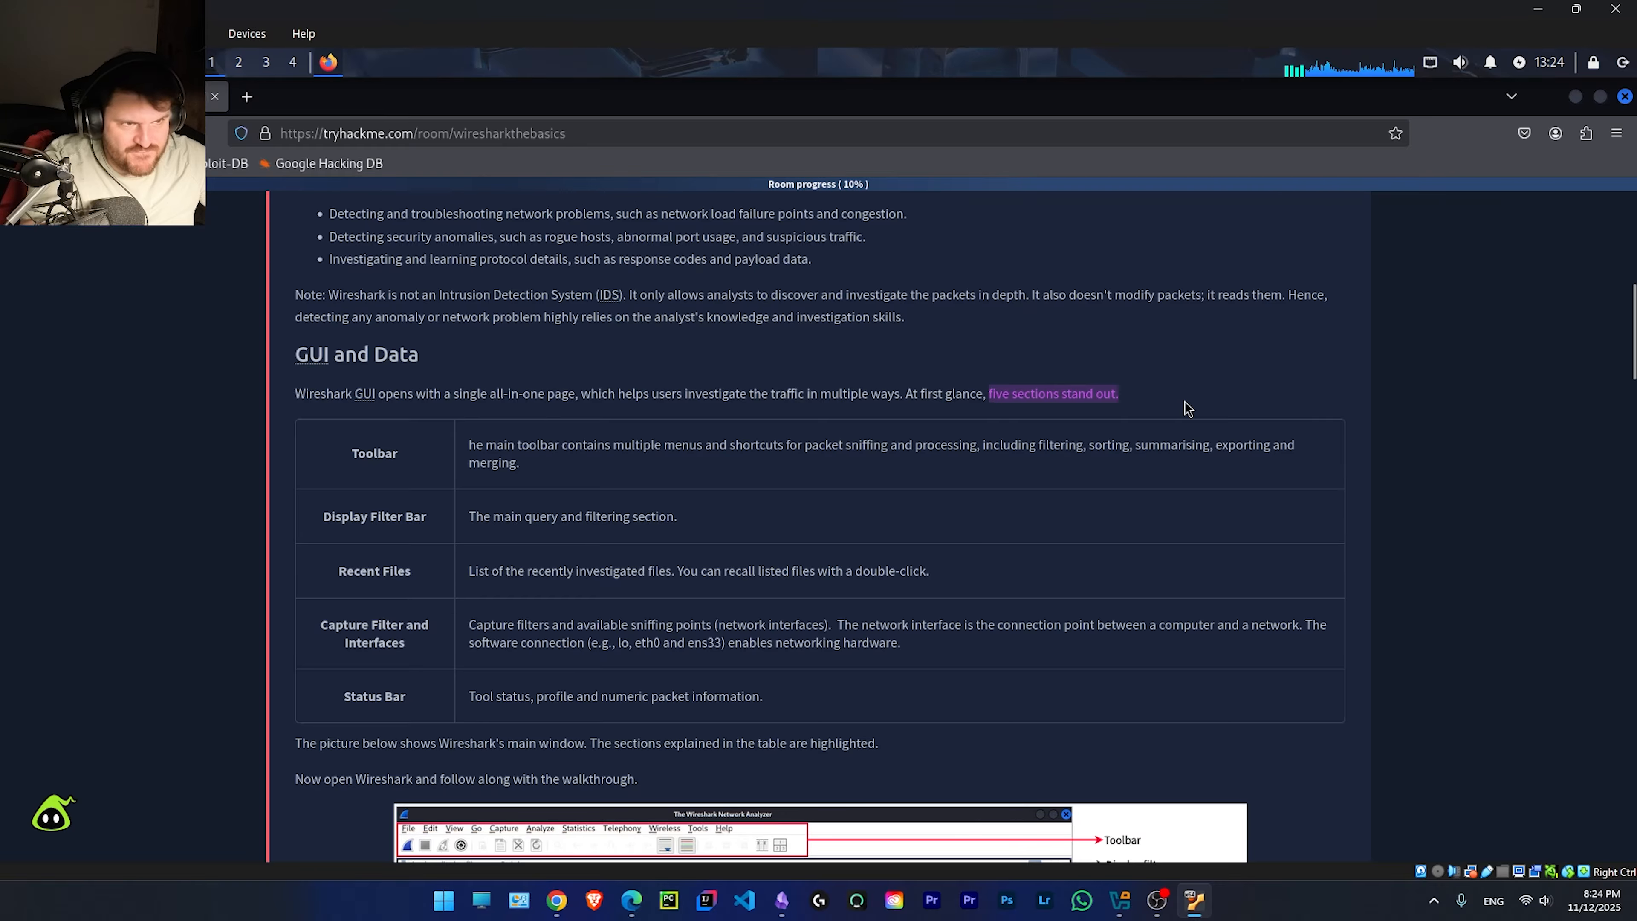
click(1133, 414)
scroll(460, 503, down, 1)
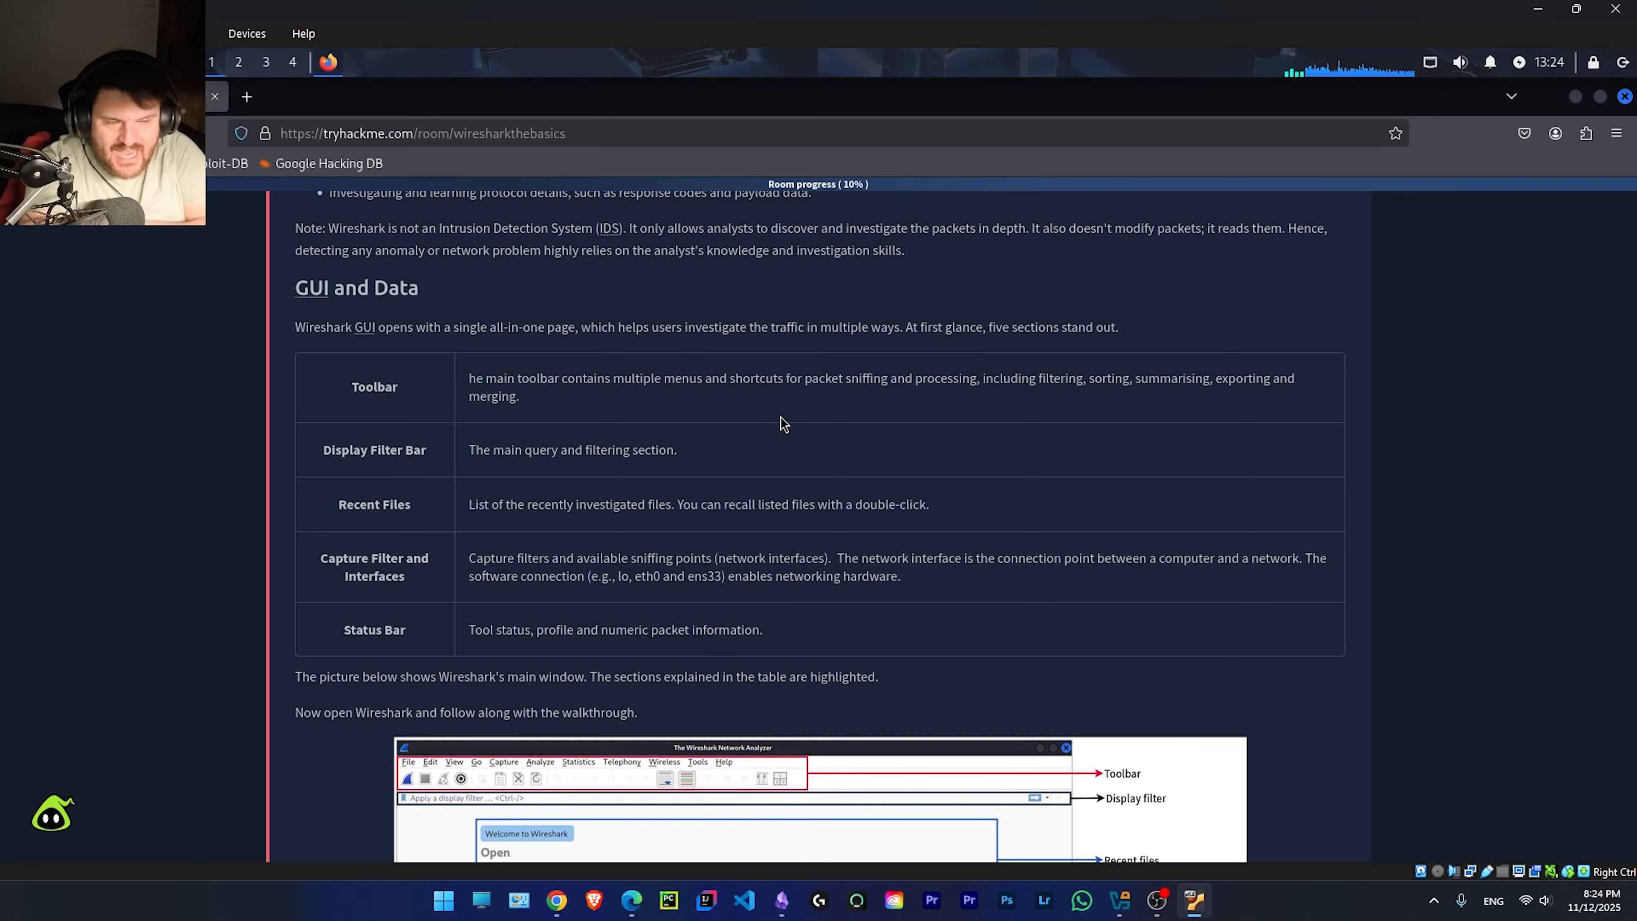
Step: Compare the table of GUI sections with the annotated main window picture, and view the picture enlarged for the toolbar
scroll(786, 387, down, 5)
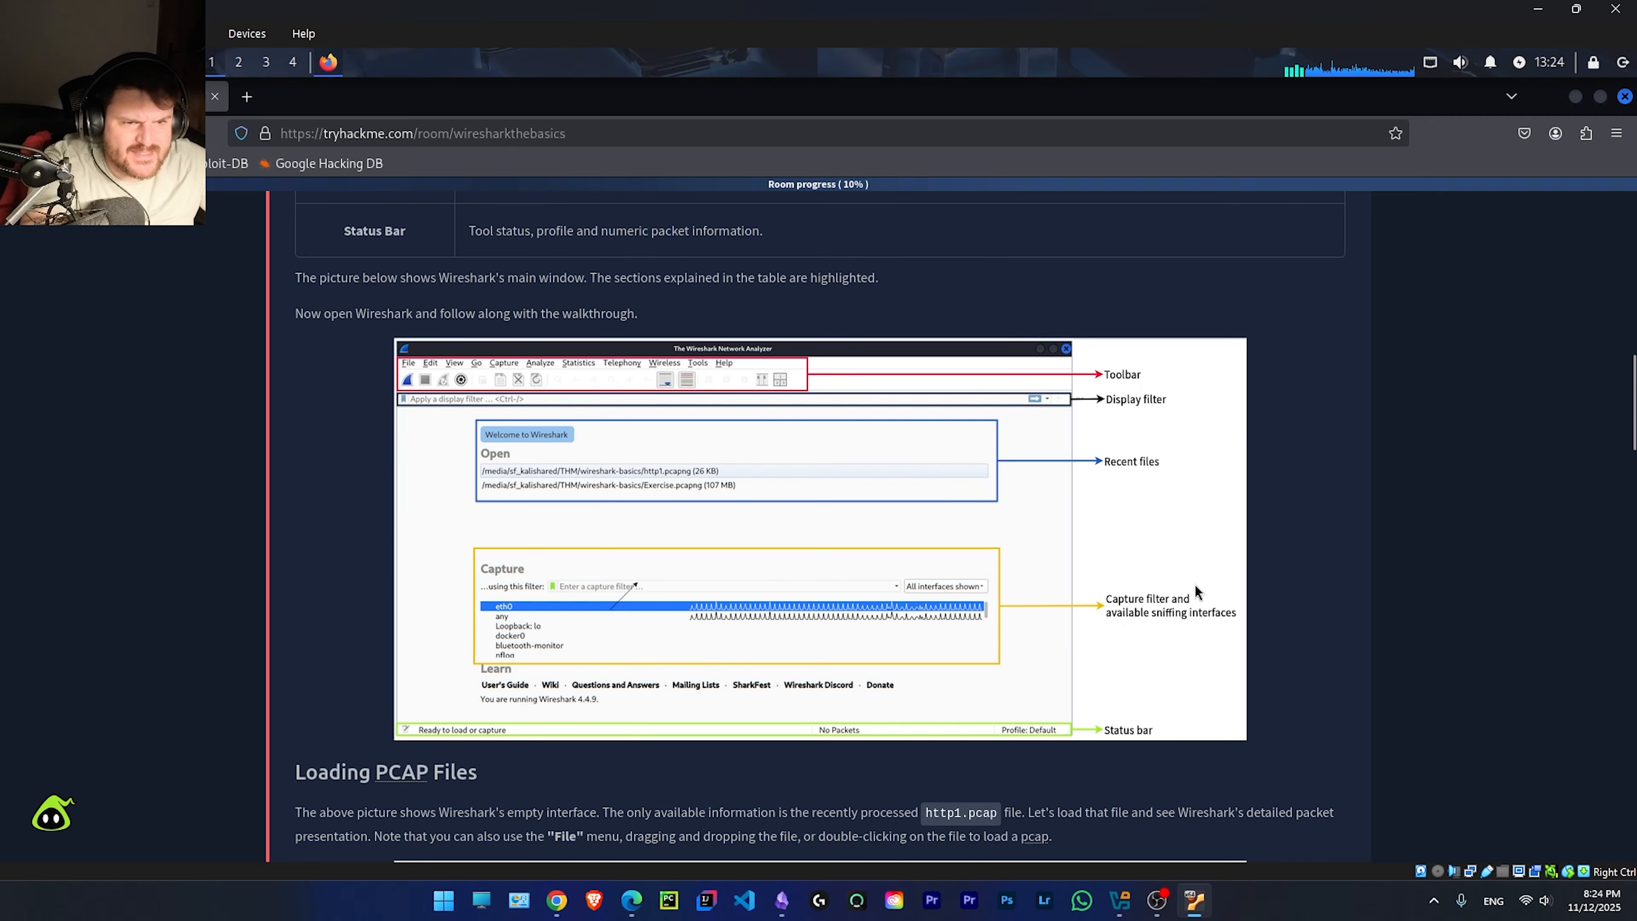
scroll(1170, 592, up, 3)
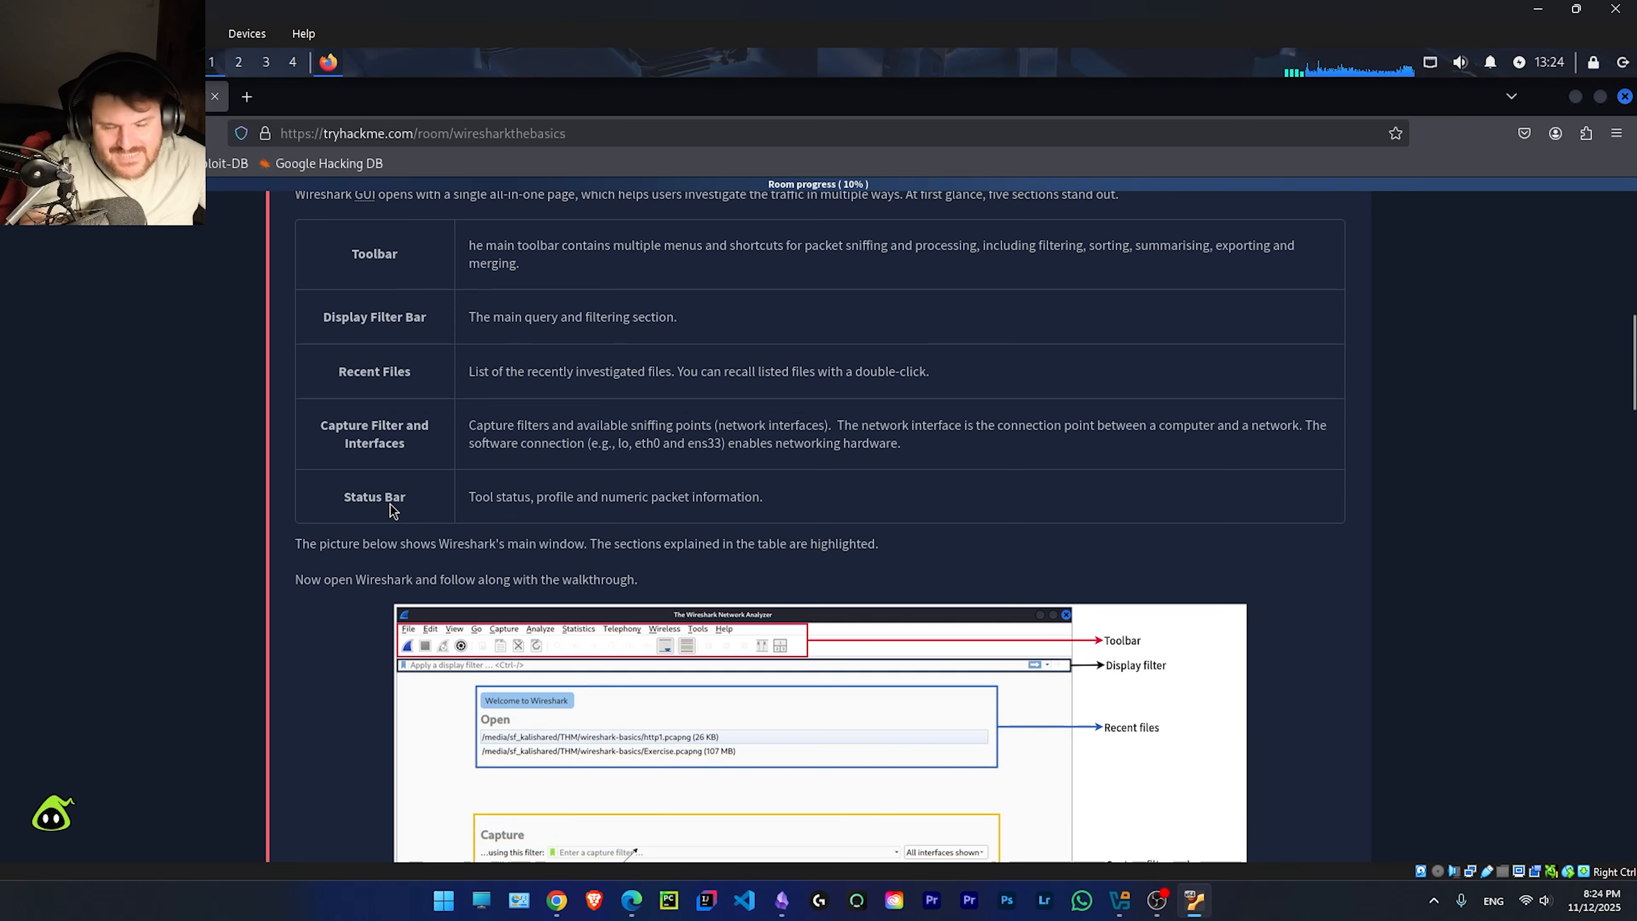
scroll(390, 511, down, 3)
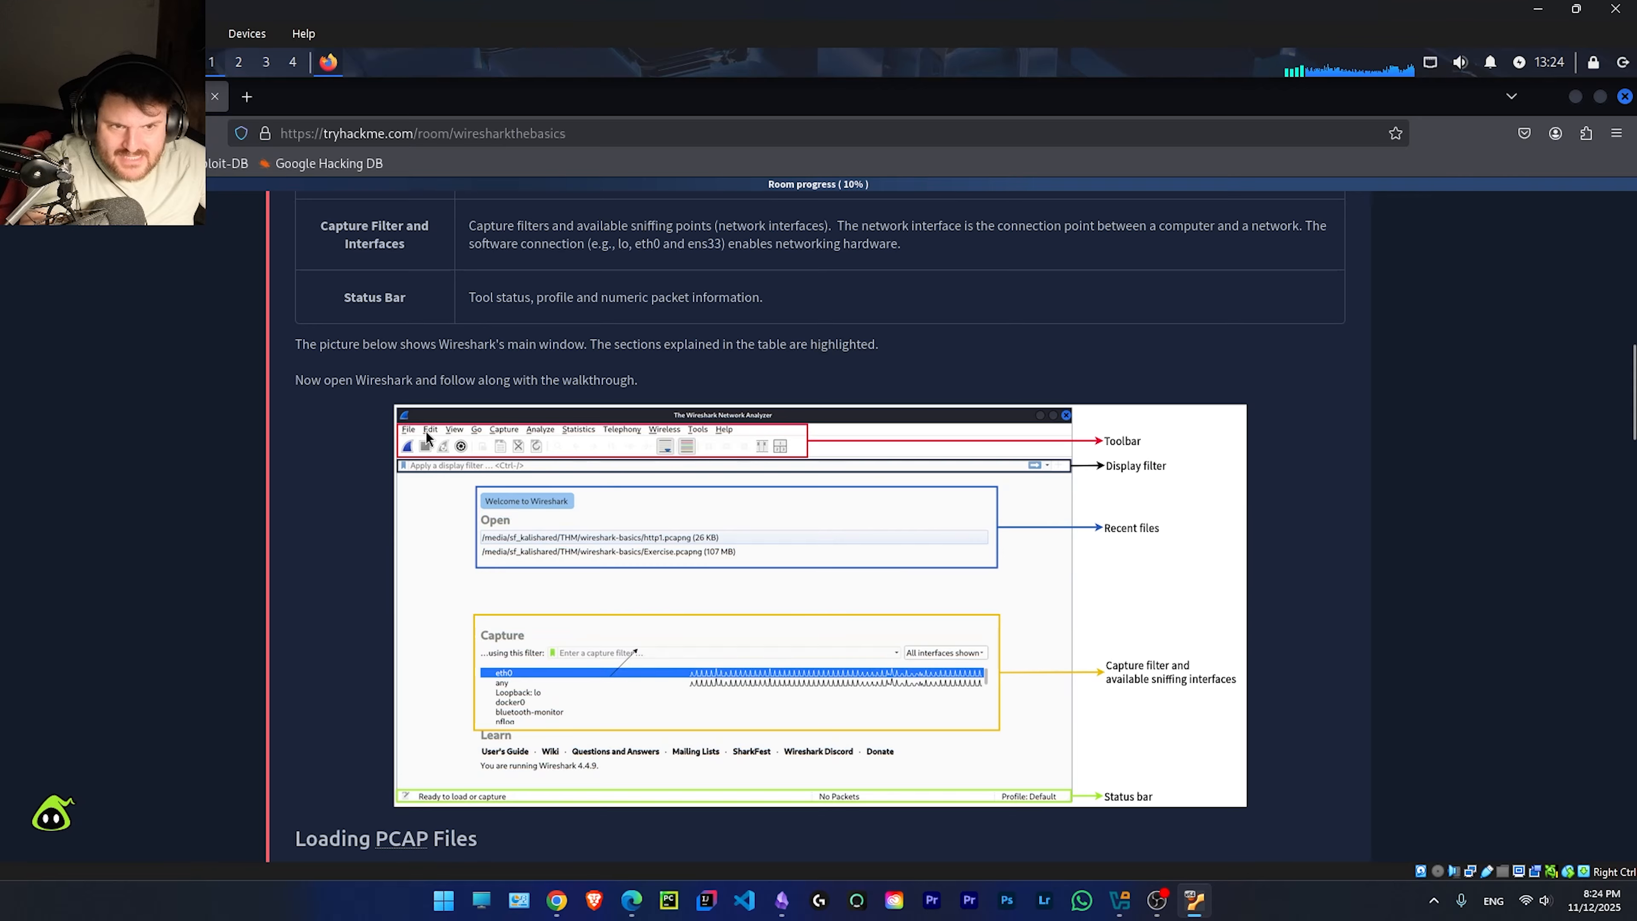
scroll(489, 657, up, 9)
scroll(489, 657, down, 6)
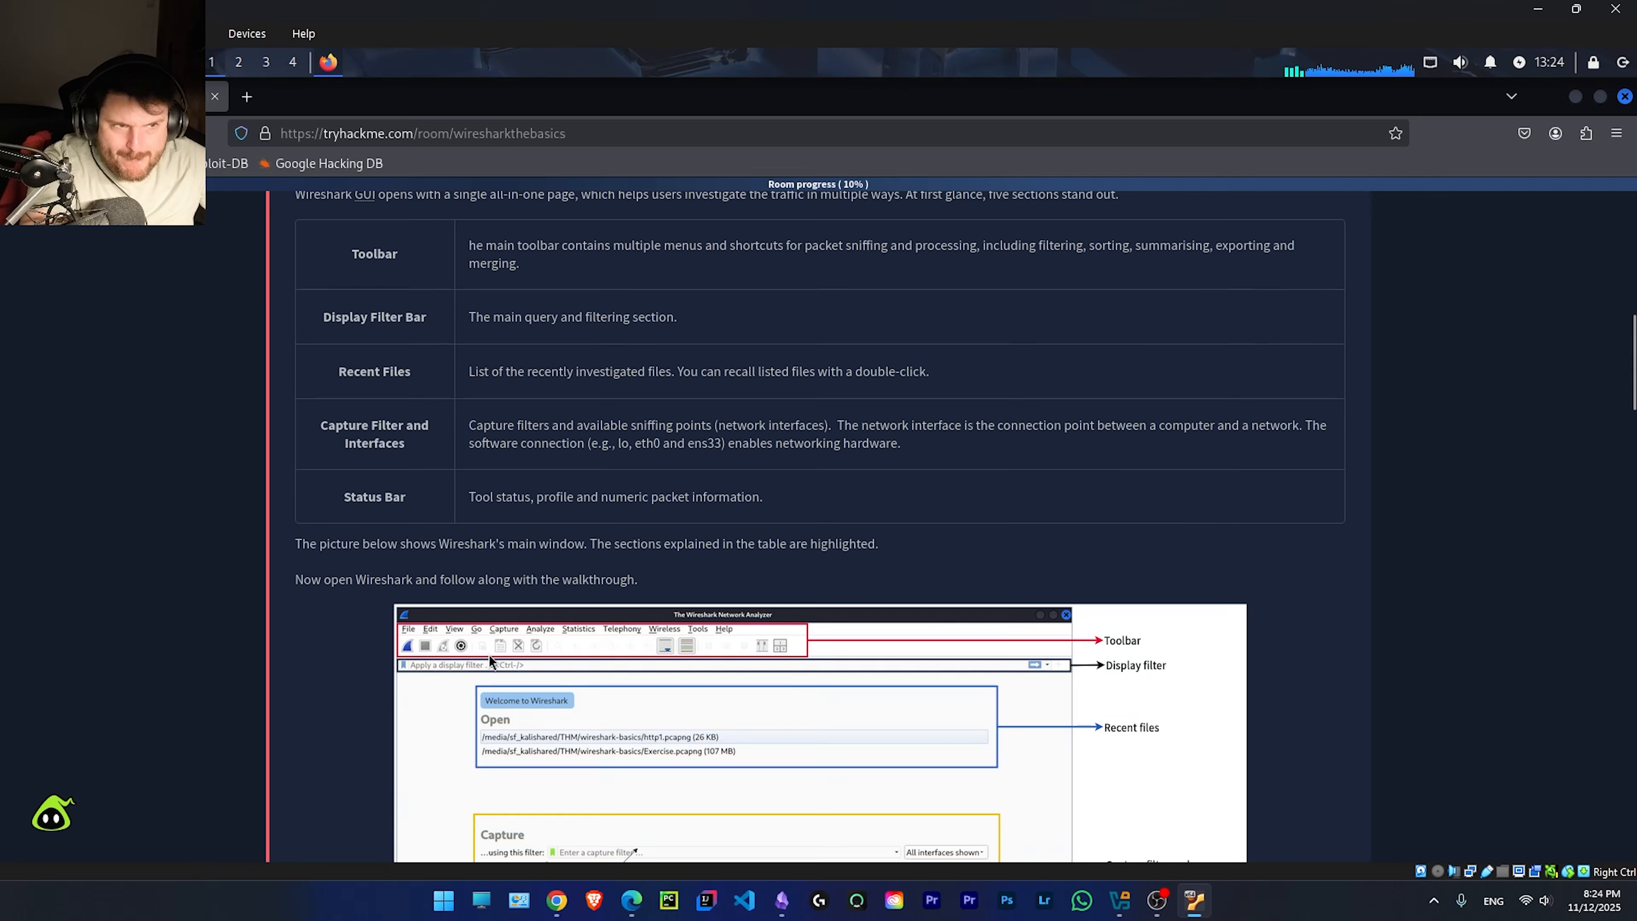
click(769, 669)
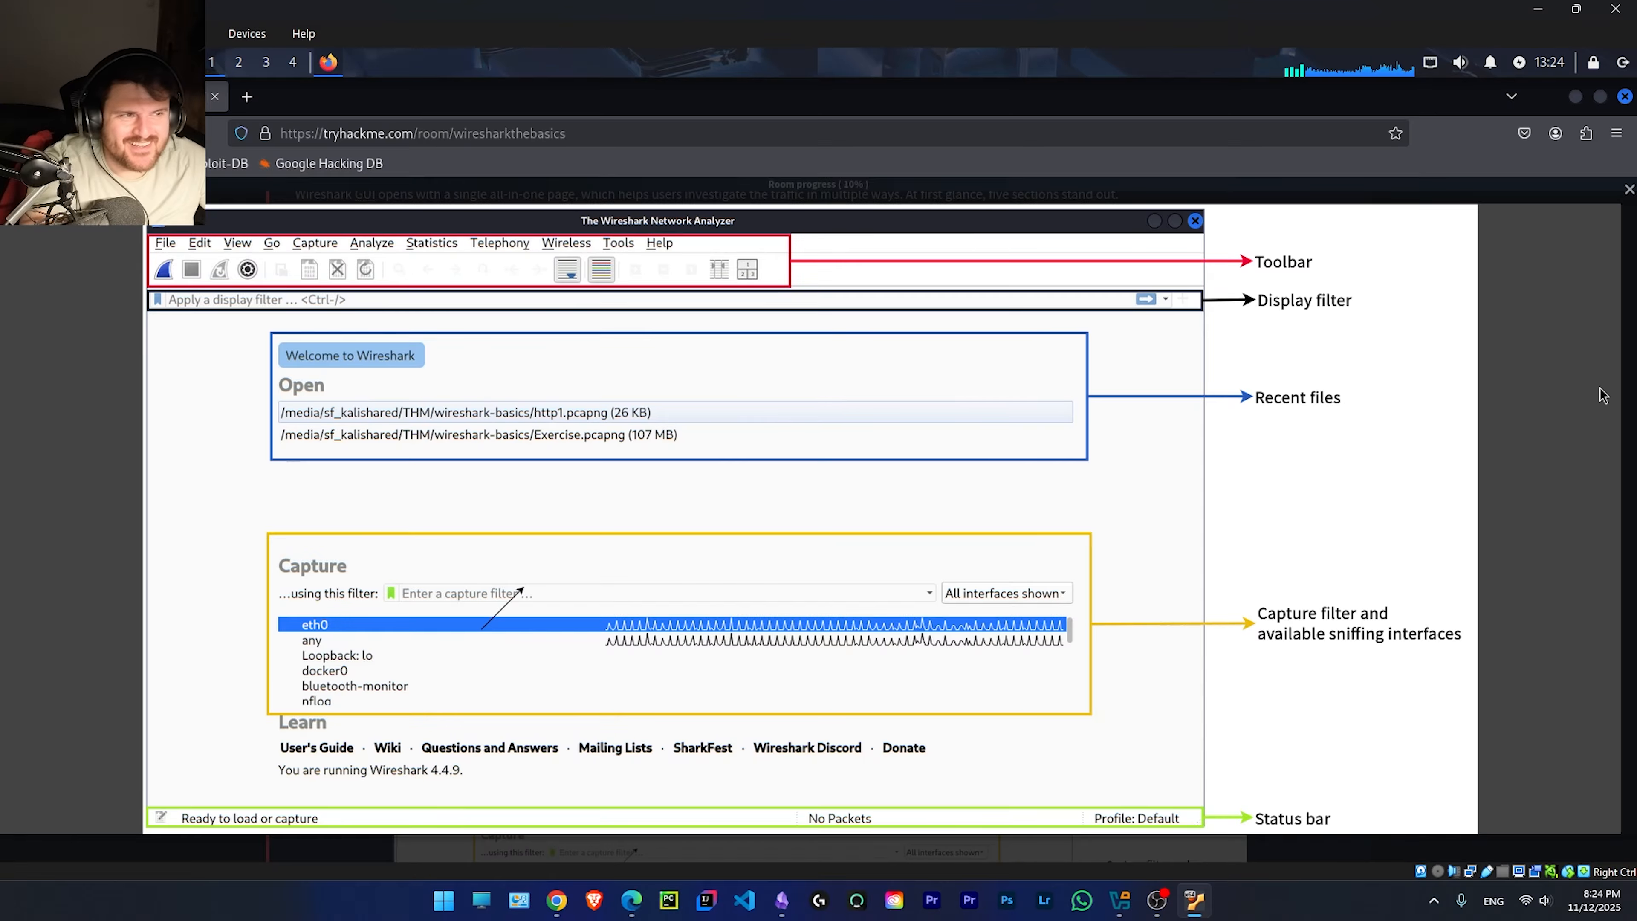
click(1628, 189)
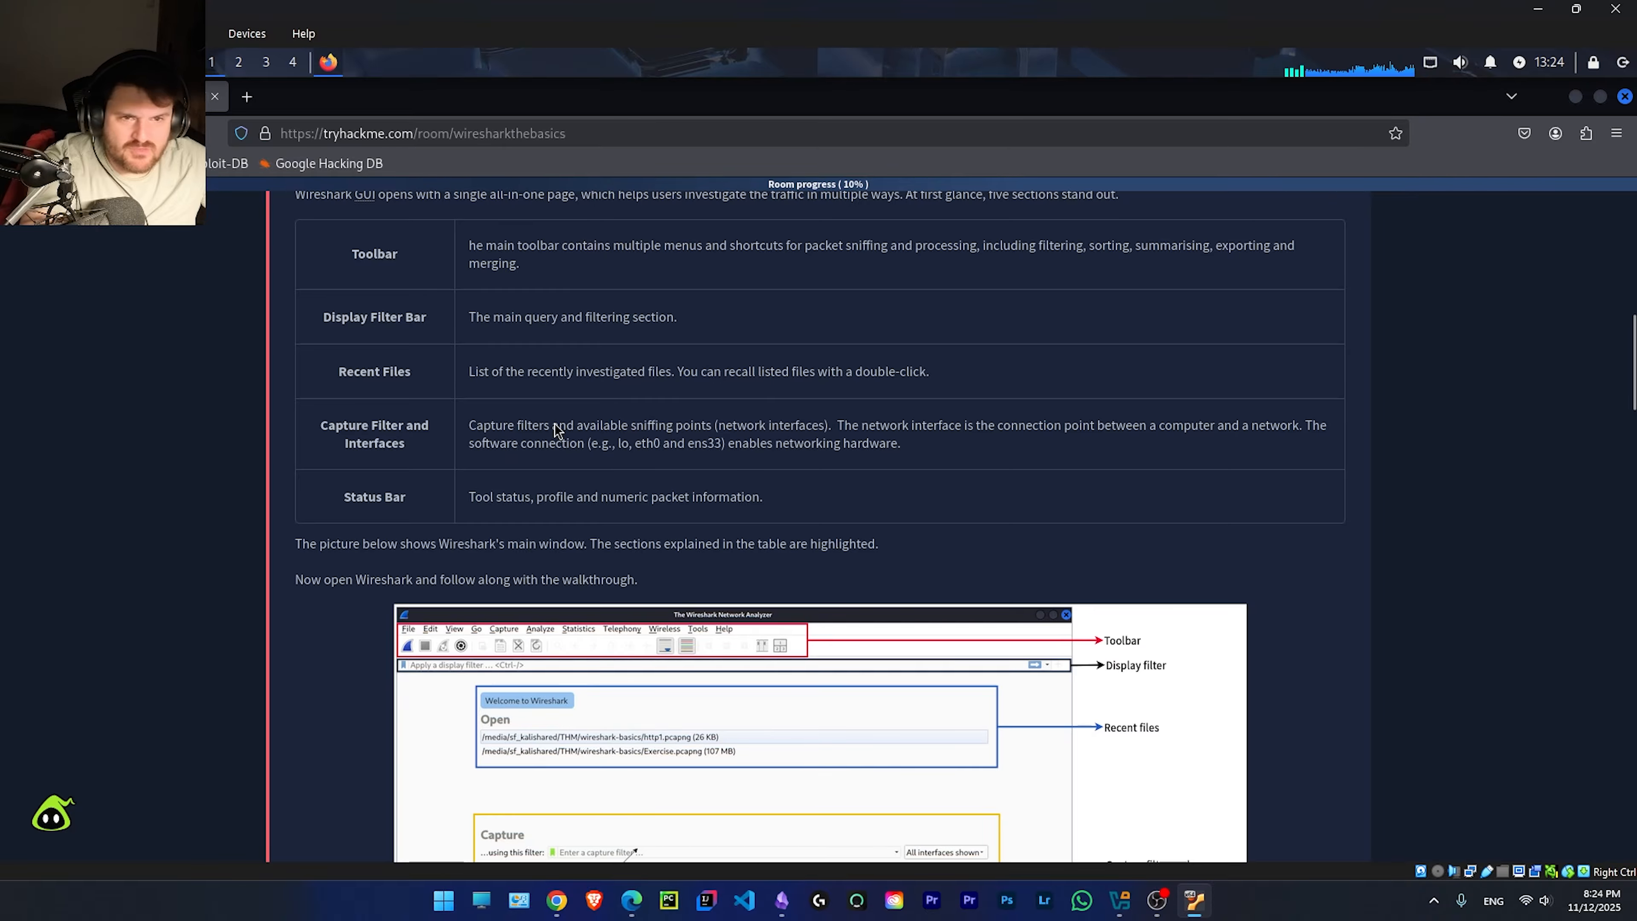
Step: Read the Display Filter Bar description and locate that bar in the enlarged main window picture
drag(330, 326, 522, 327)
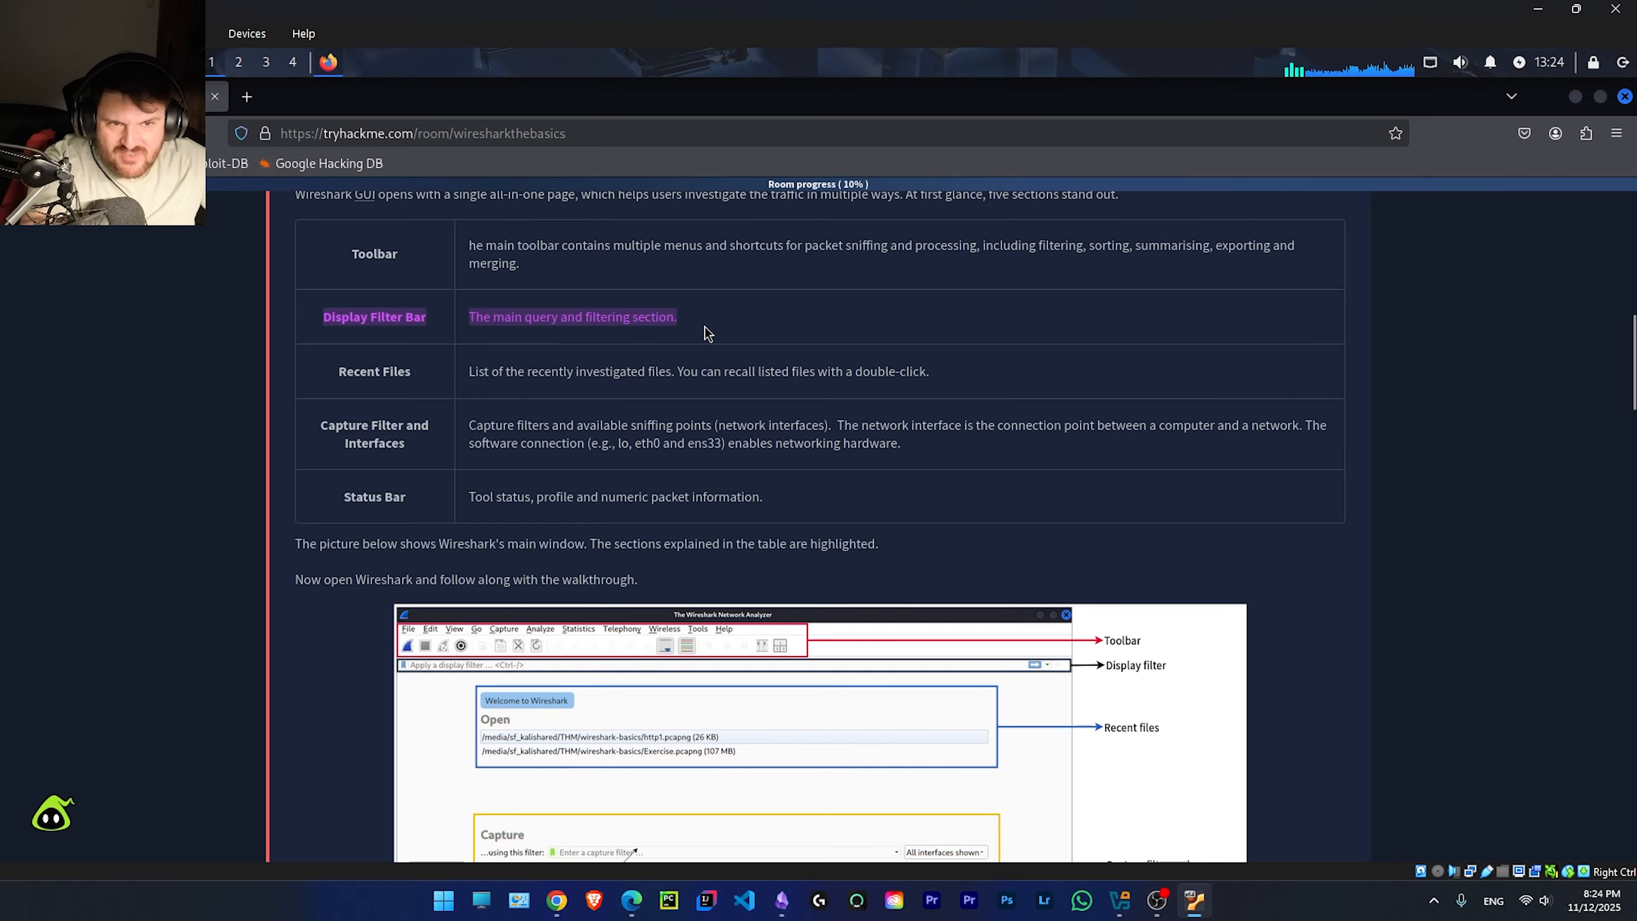
click(778, 337)
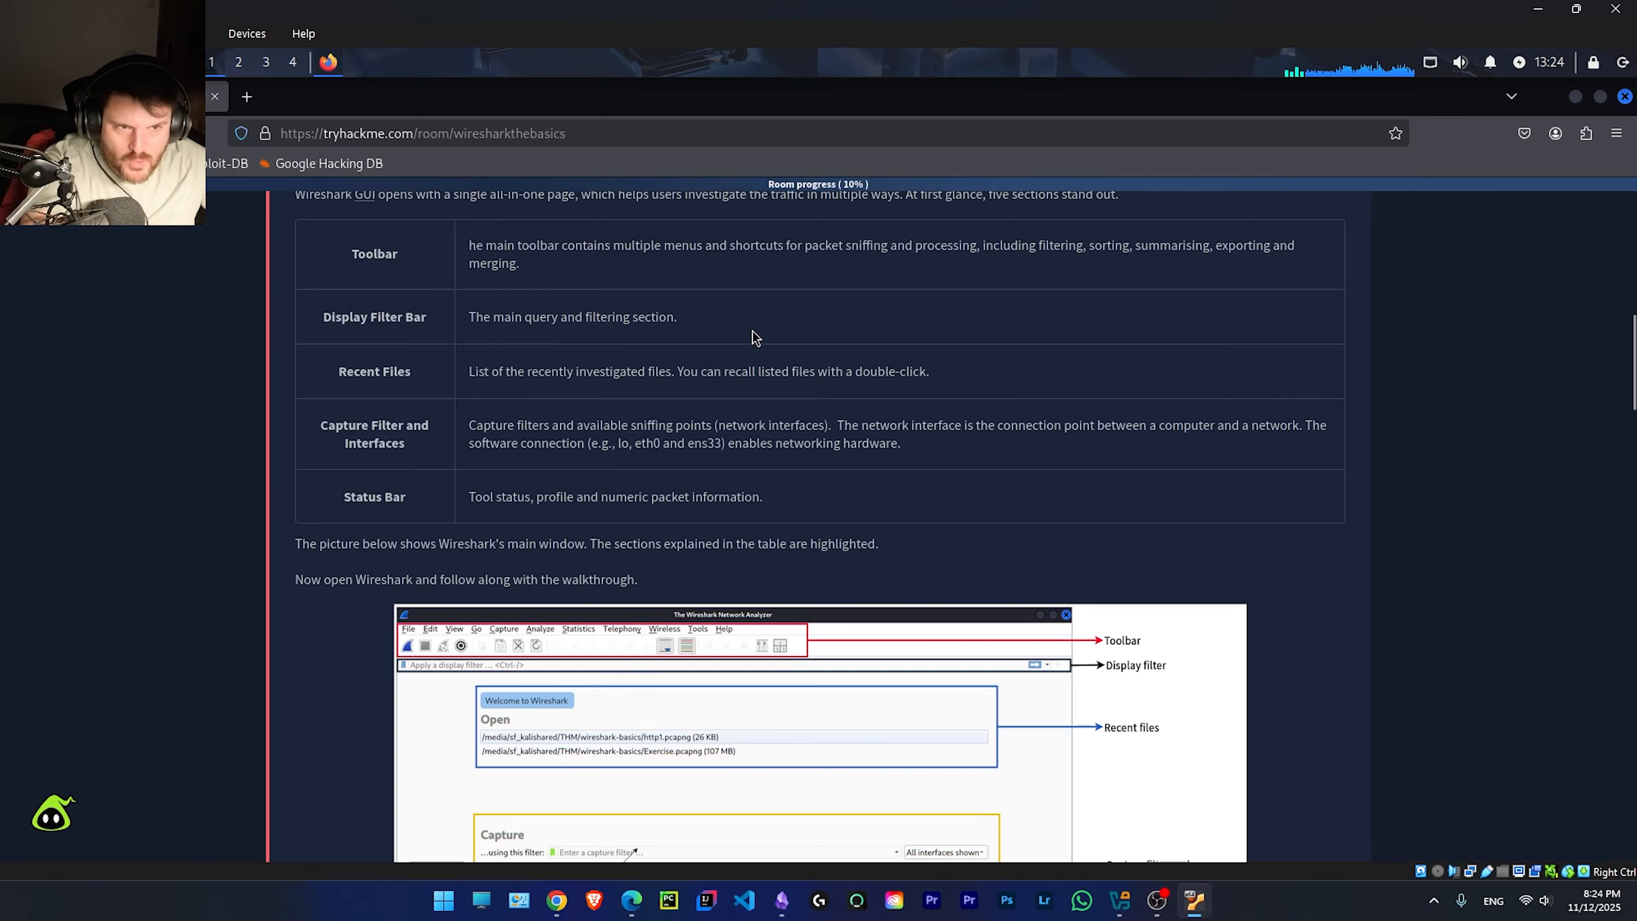
click(1081, 687)
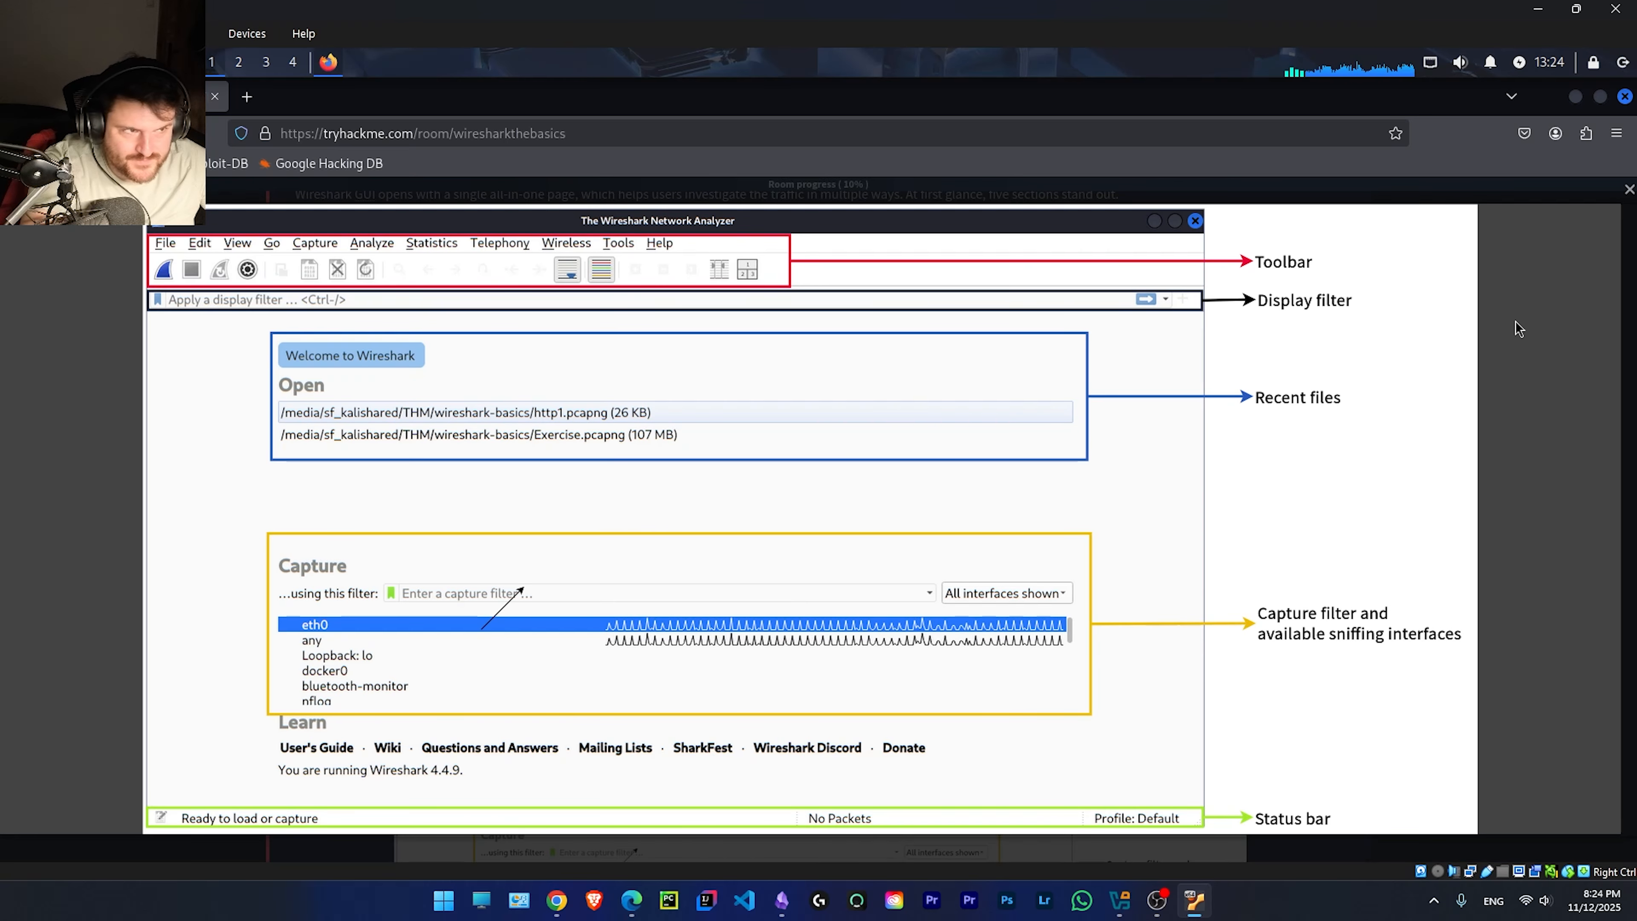
click(1629, 190)
Step: Read the Recent Files and Capture Filter and Interfaces descriptions, and examine both areas in the enlarged picture
drag(318, 374, 490, 384)
click(490, 384)
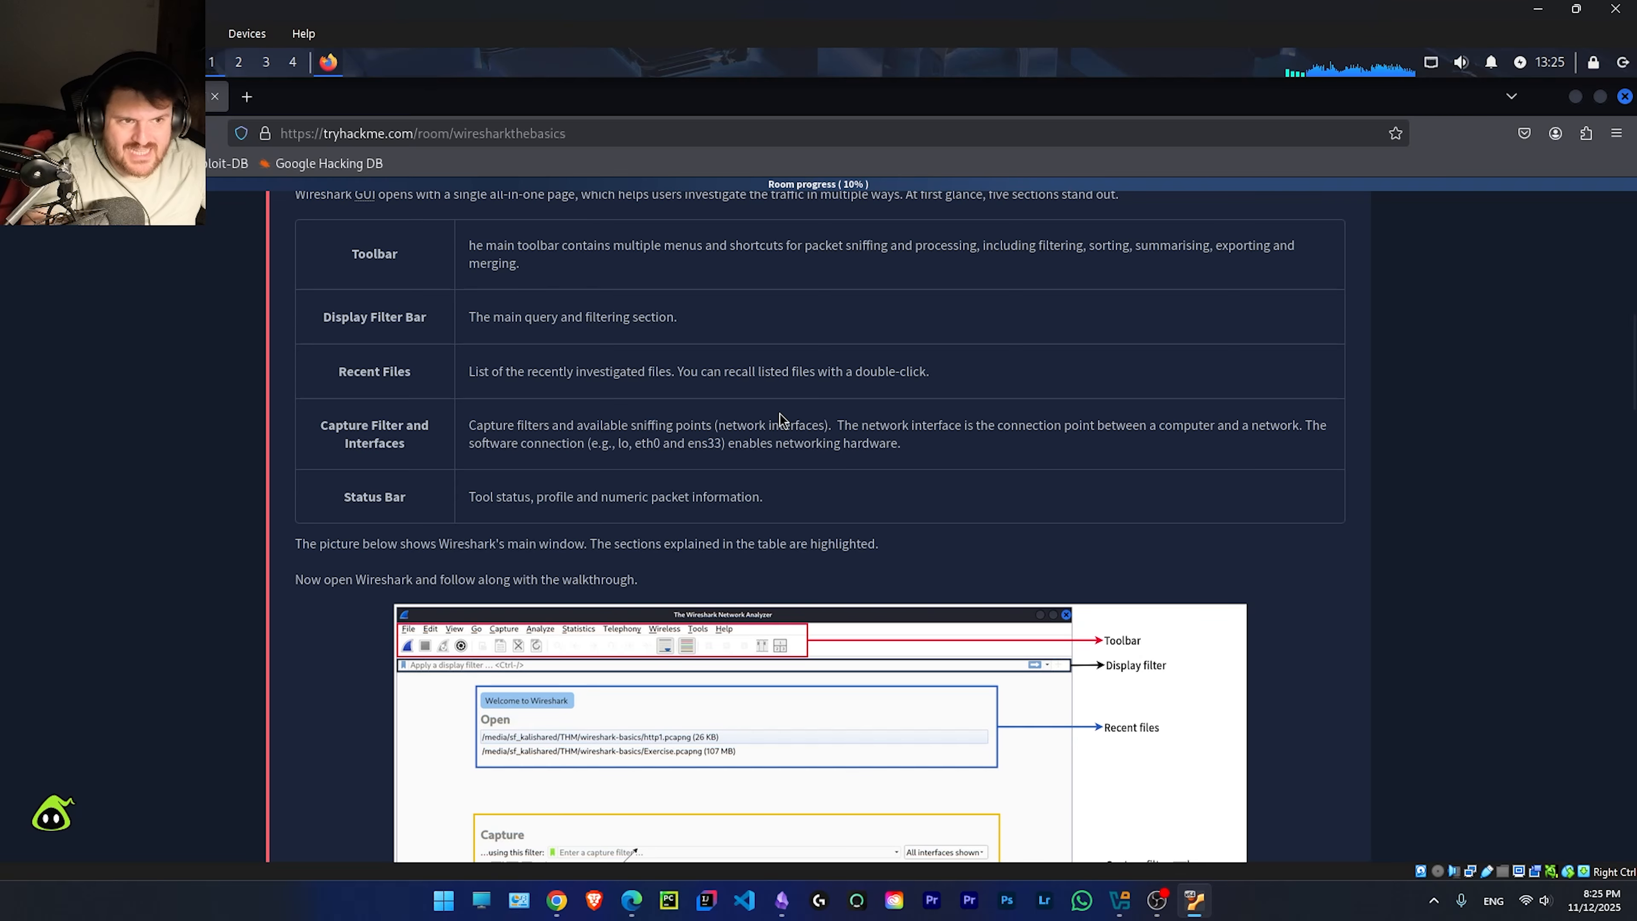
scroll(780, 418, down, 2)
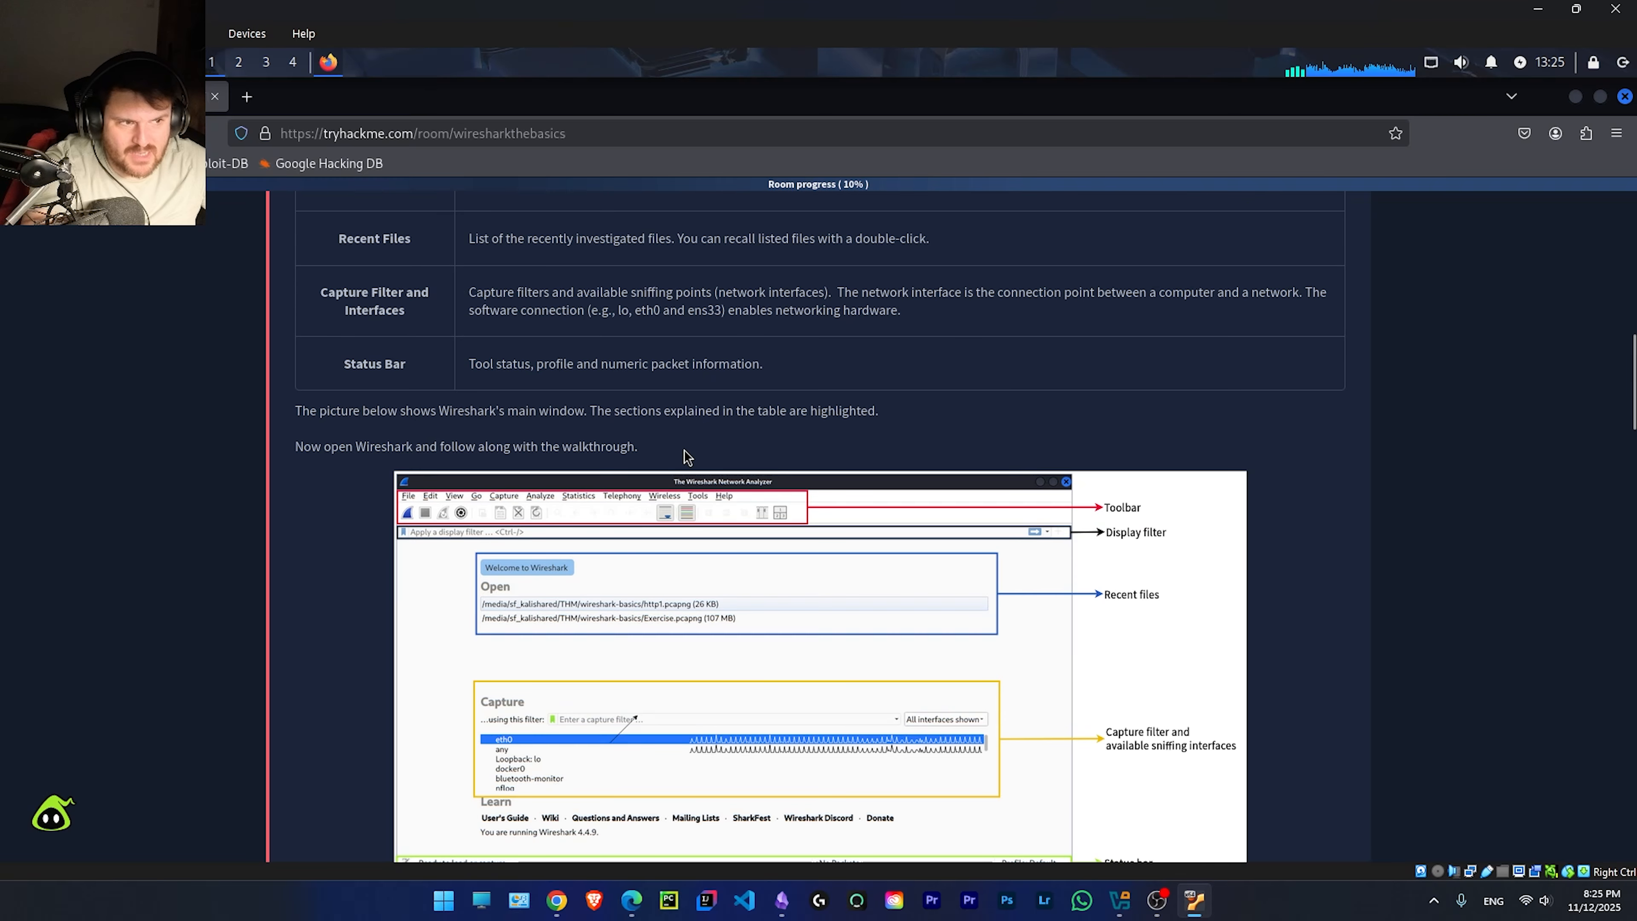
click(703, 576)
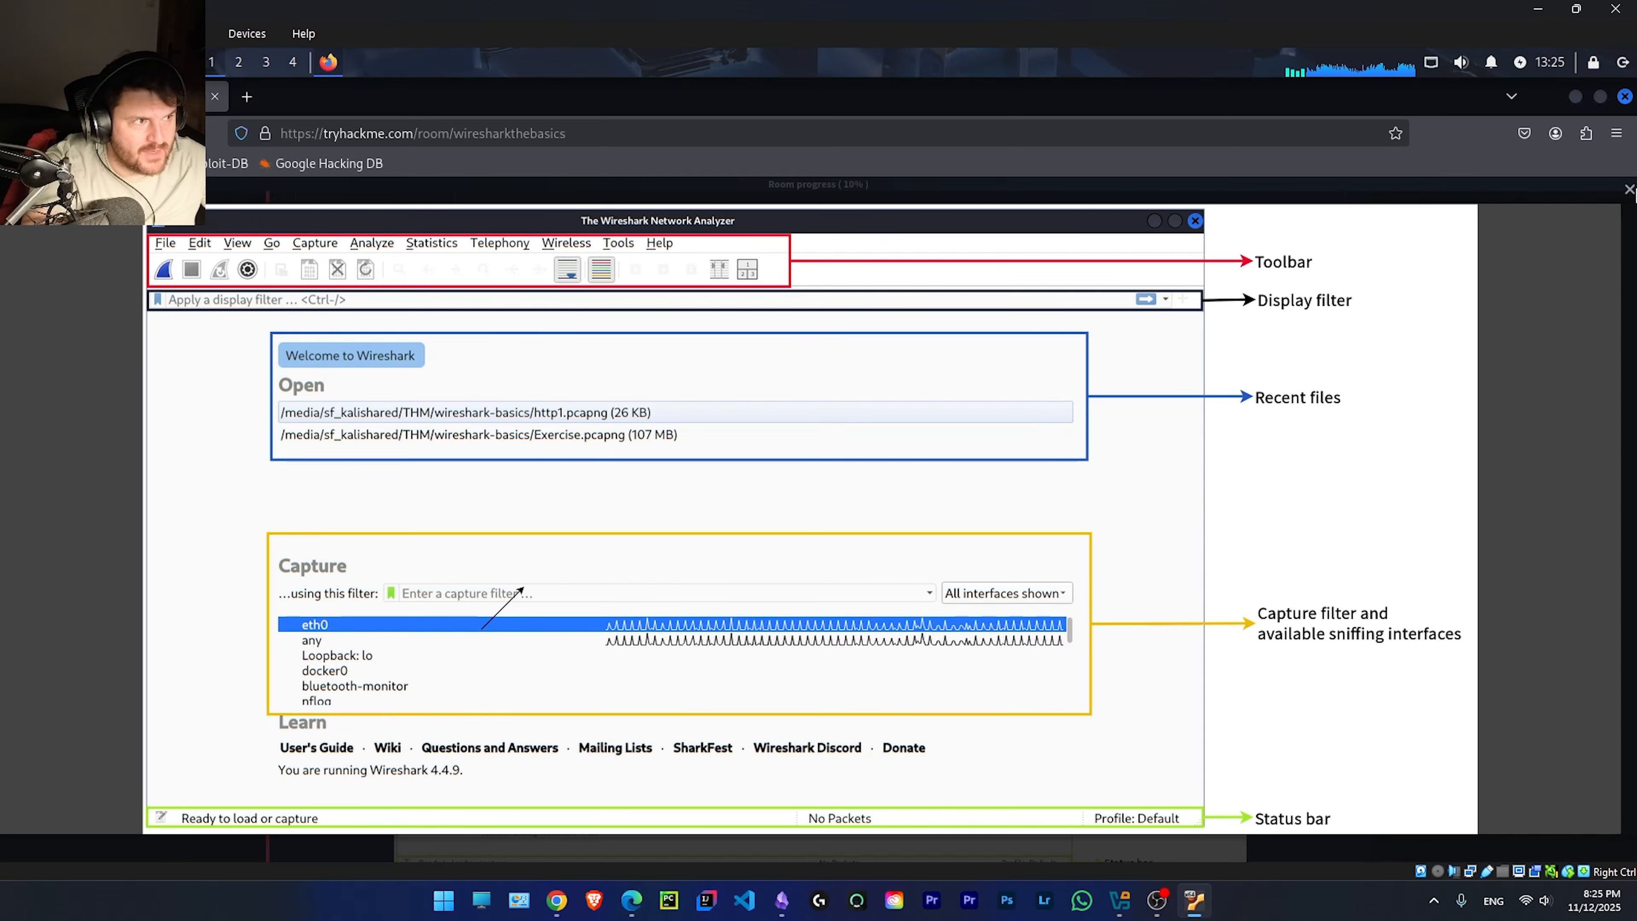
click(1624, 182)
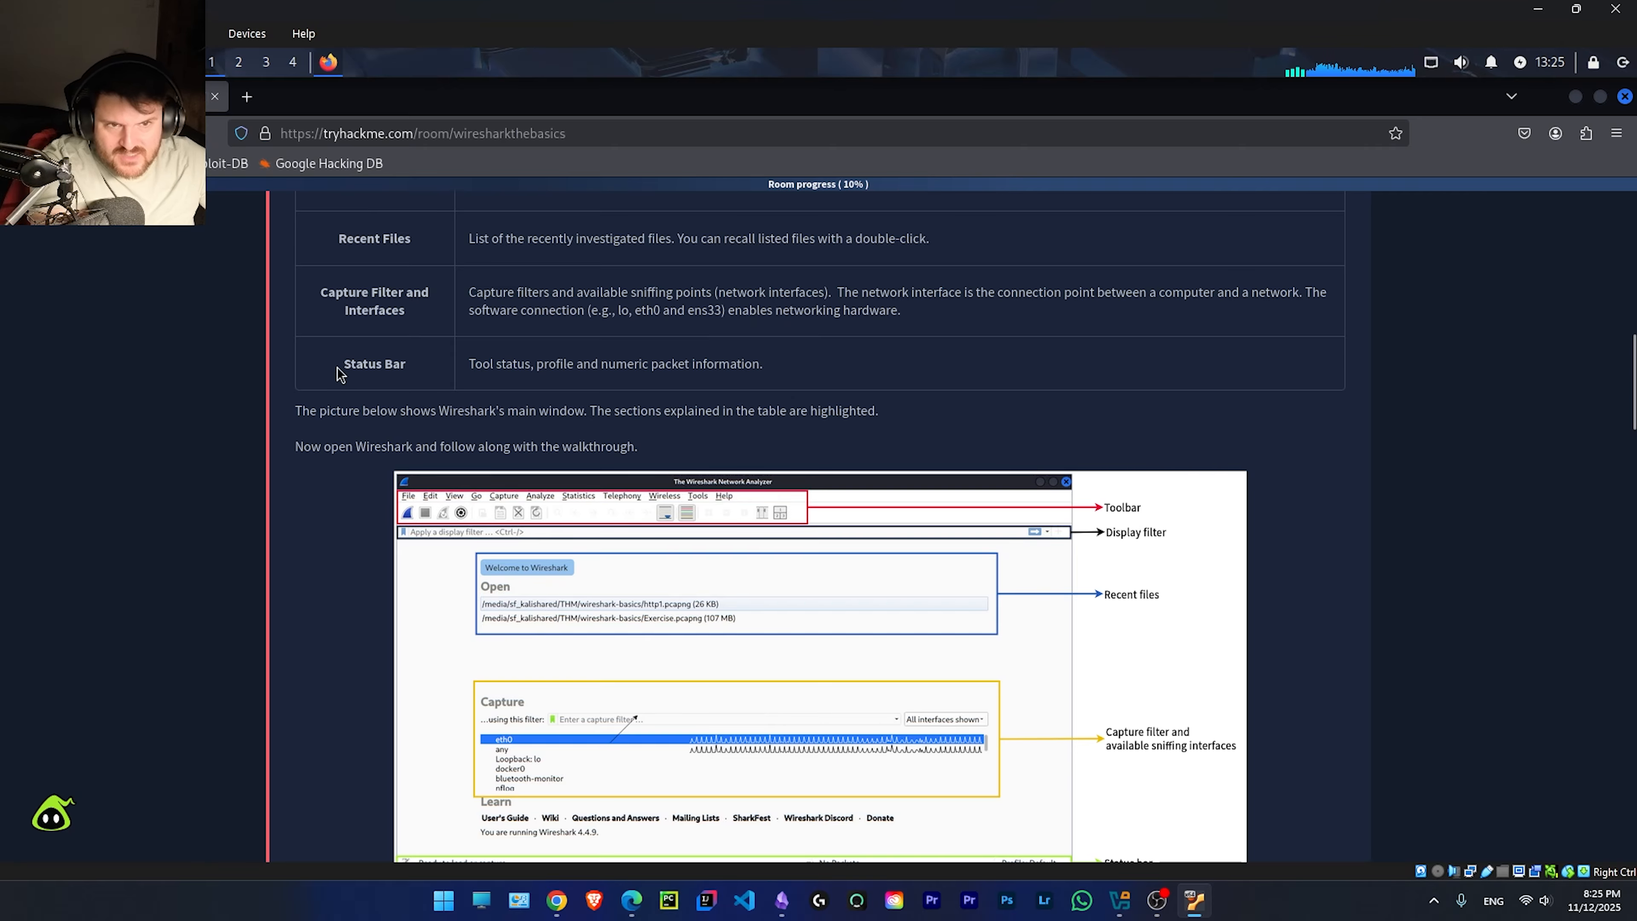
Step: Read the Status Bar description and find the status bar in the enlarged main window picture
drag(337, 365, 886, 381)
click(802, 398)
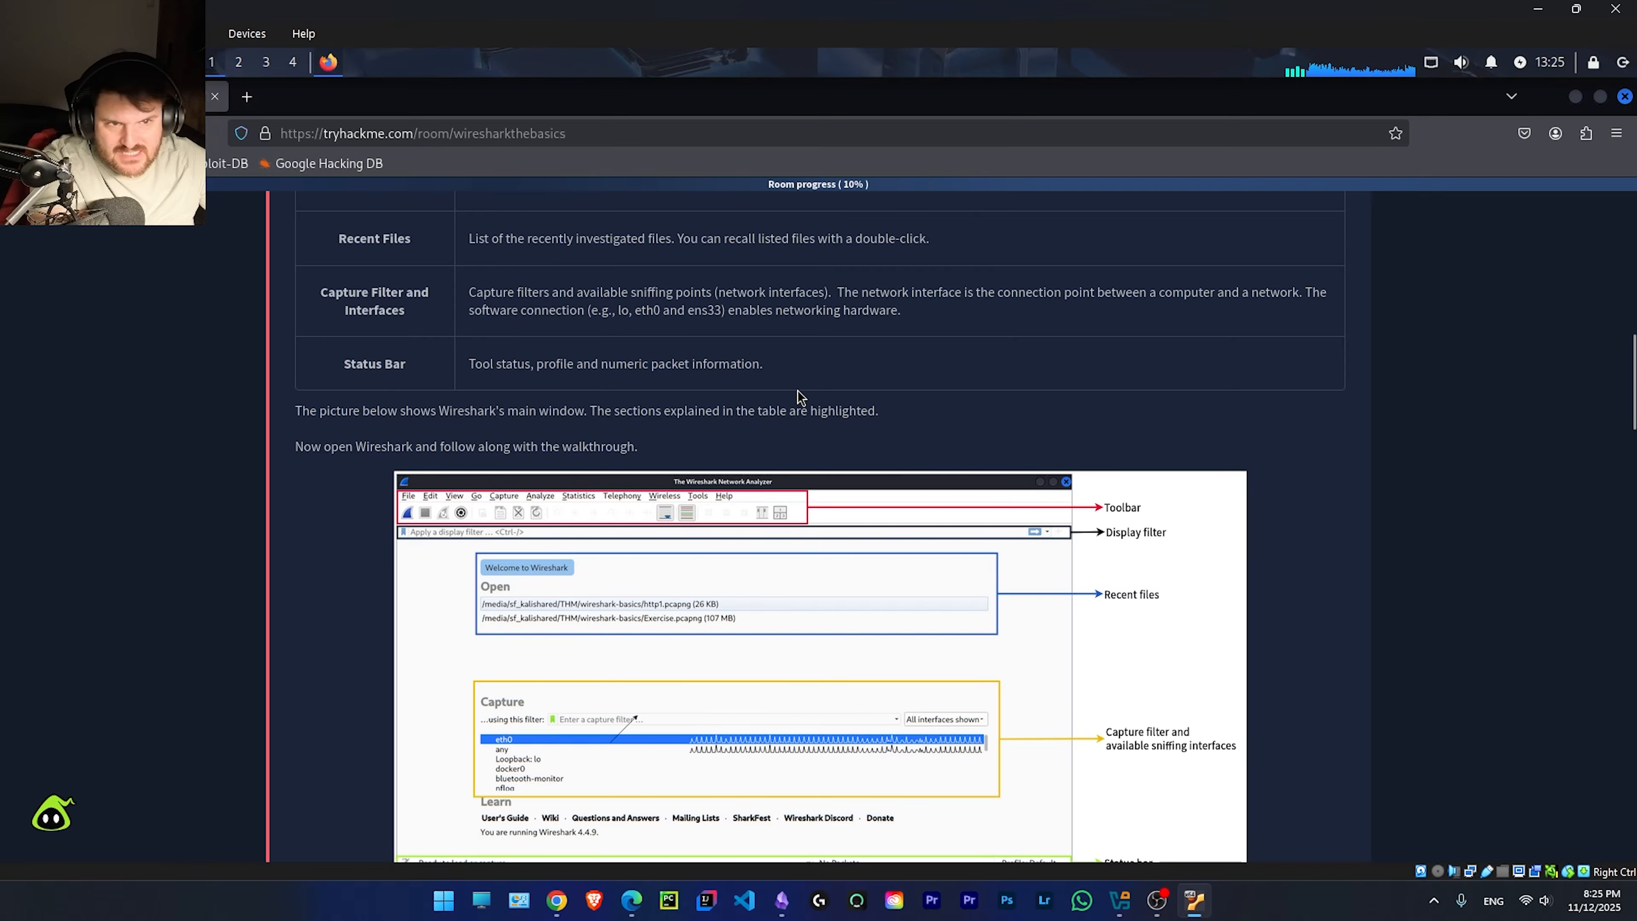
scroll(689, 466, down, 4)
click(833, 541)
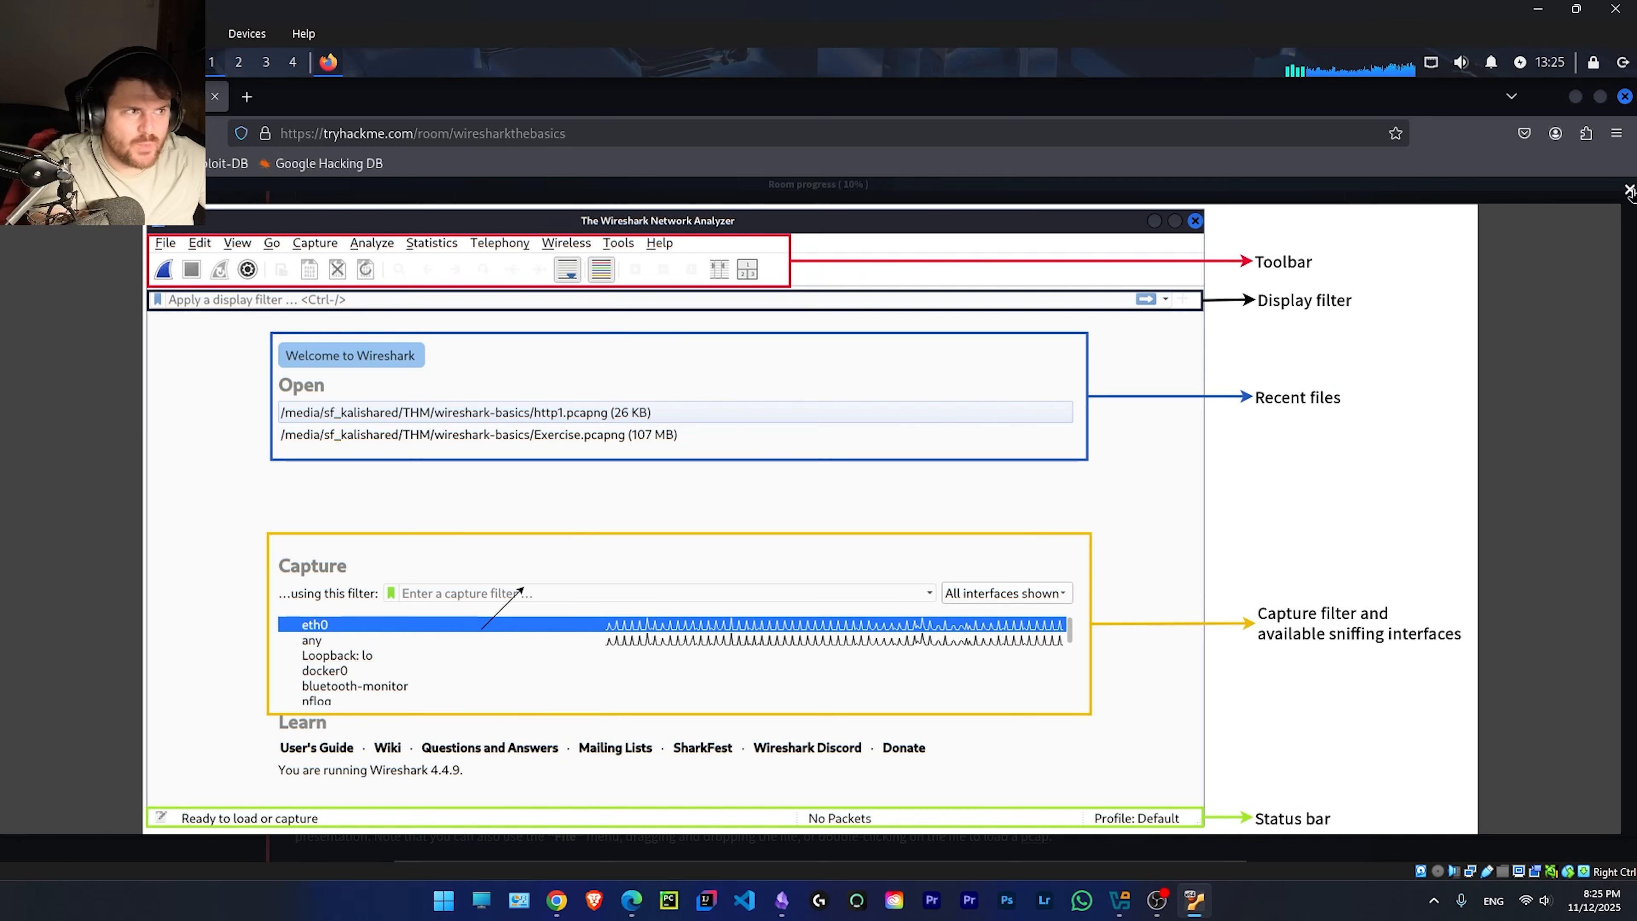
click(1629, 191)
Step: Show the room in split view with the Wireshark-TheBasics_PROD_v0.6 machine alongside the tasks
scroll(347, 311, up, 15)
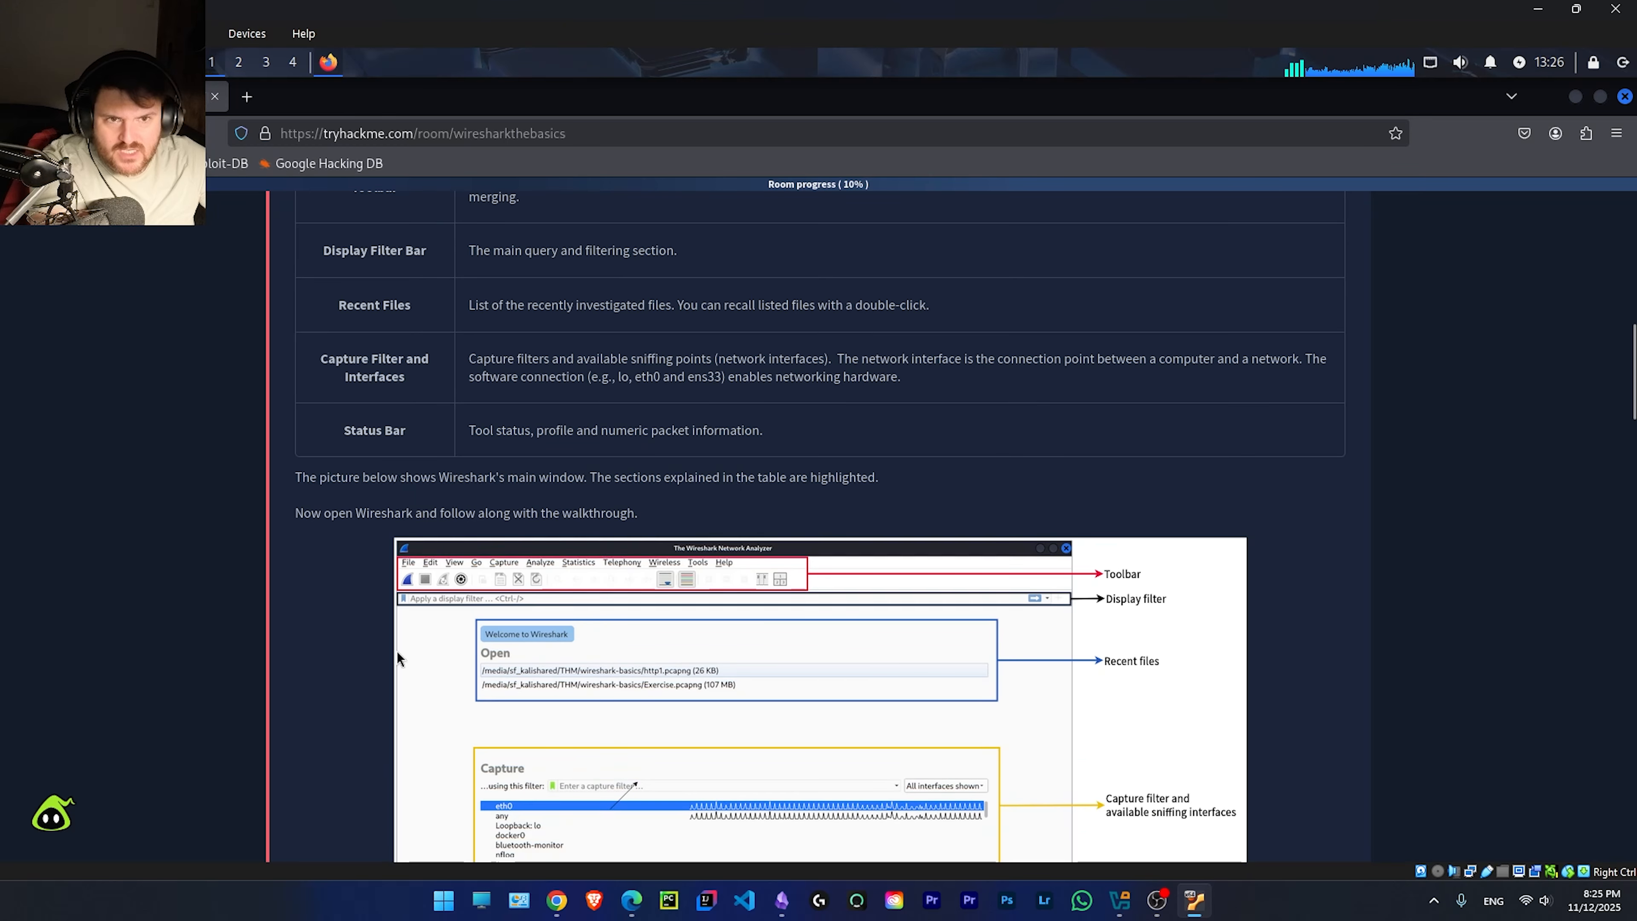
click(322, 361)
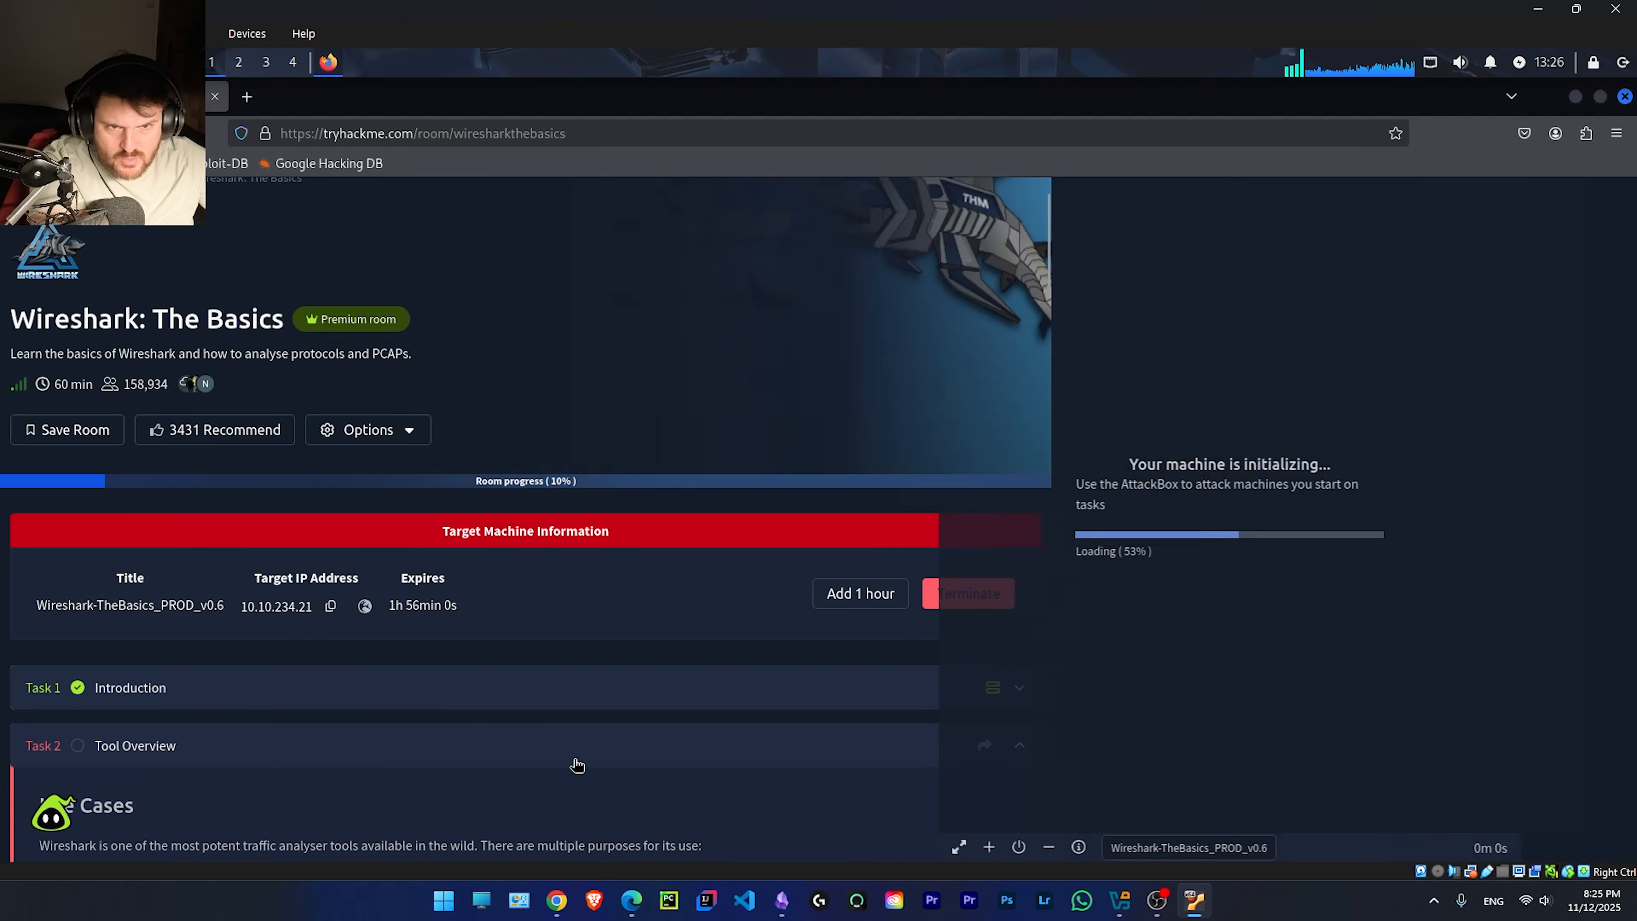
Step: Launch Wireshark from the target machine's desktop once the machine is ready
scroll(413, 741, down, 8)
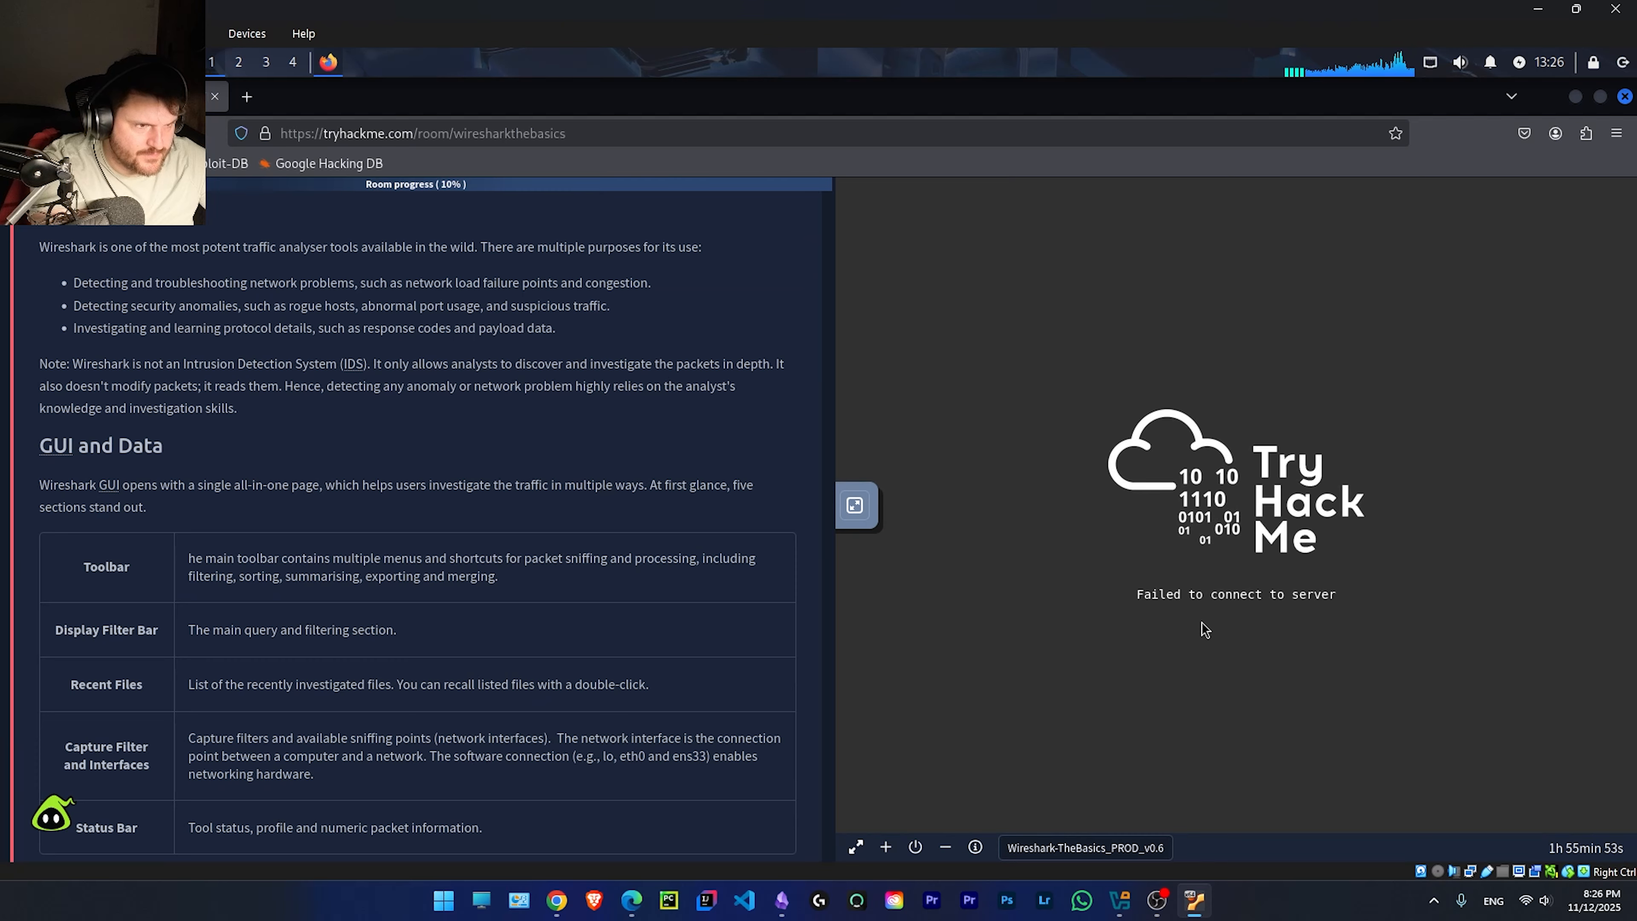
click(1183, 794)
click(1071, 852)
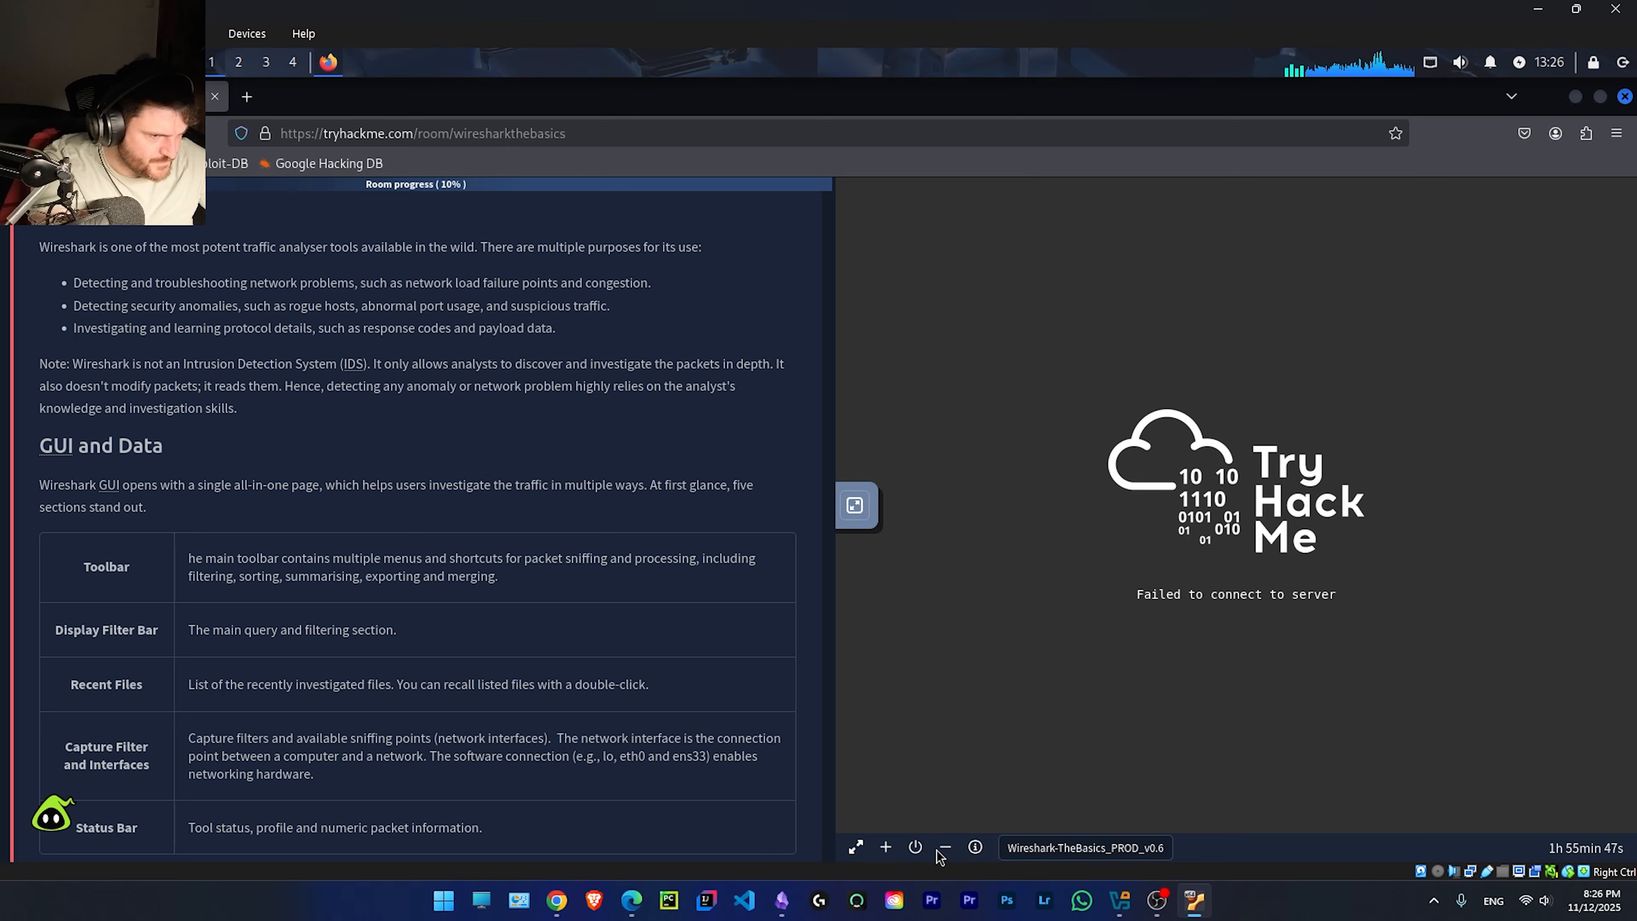
scroll(574, 668, up, 5)
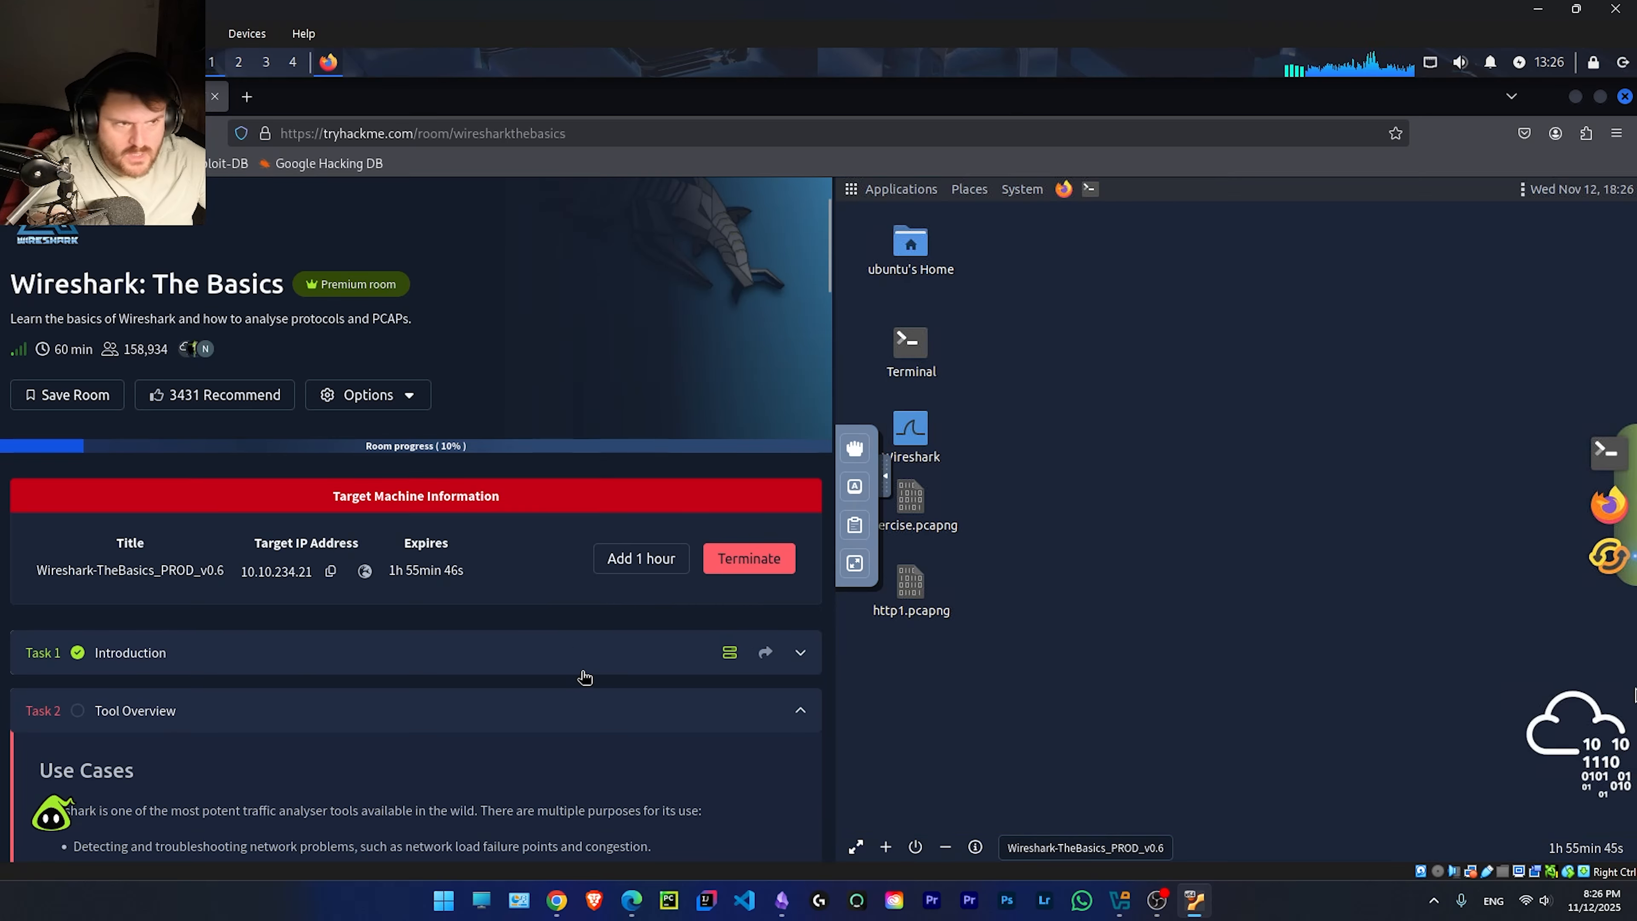
scroll(583, 678, down, 5)
click(925, 435)
double_click(925, 436)
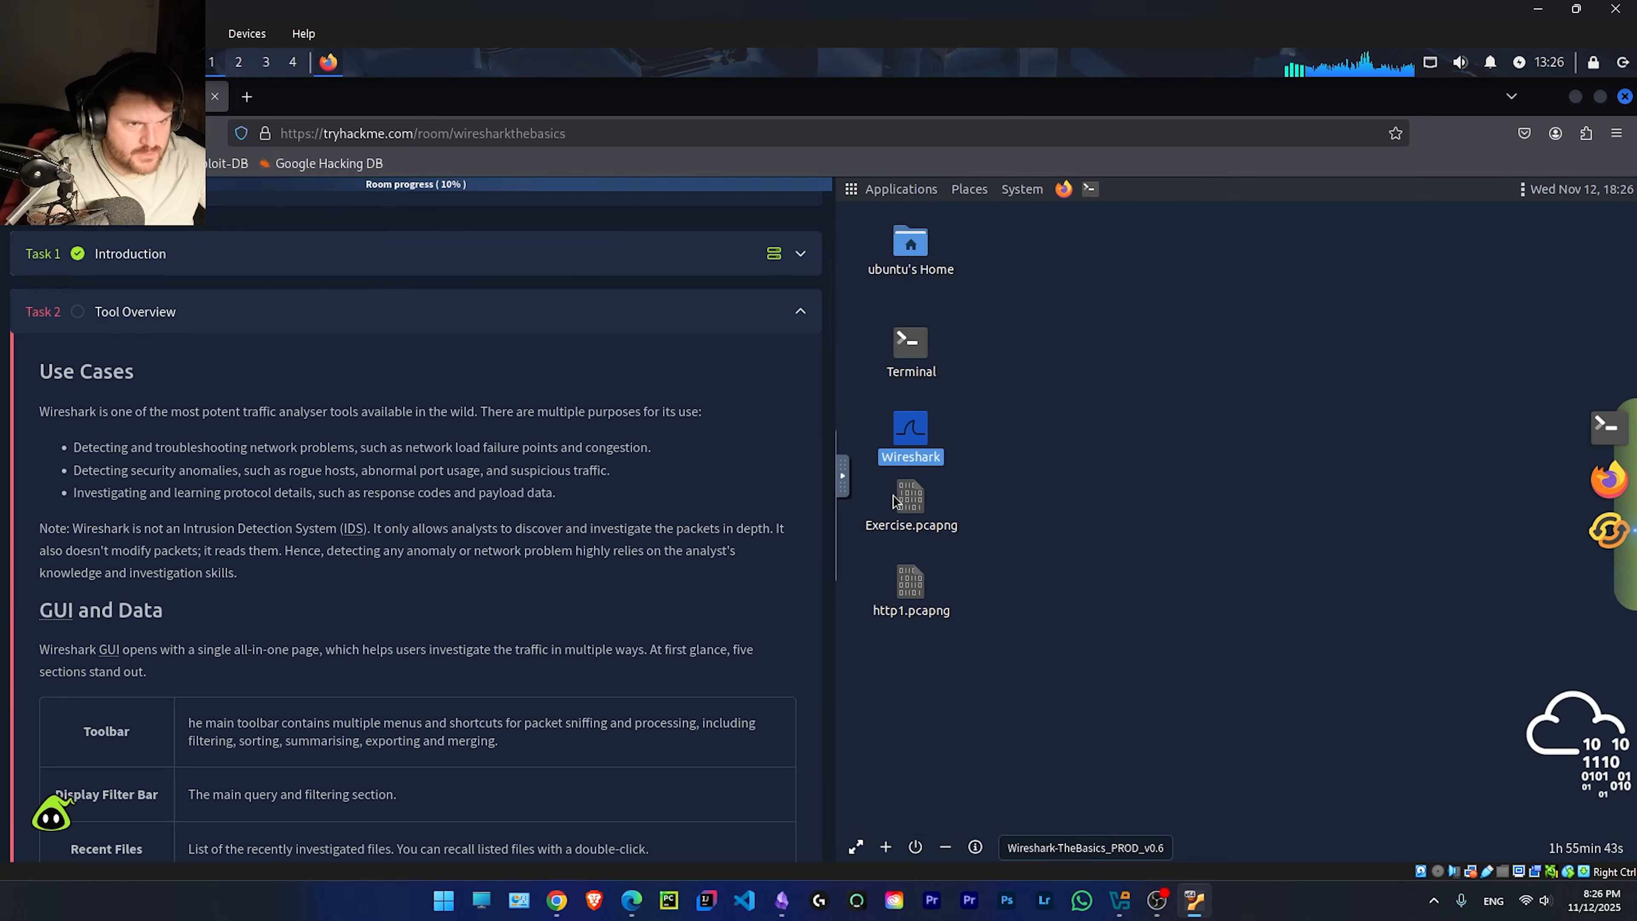
click(1200, 617)
Step: Compare the room's labelled main window picture with the running Wireshark start page, including the display filter bar
scroll(622, 567, down, 5)
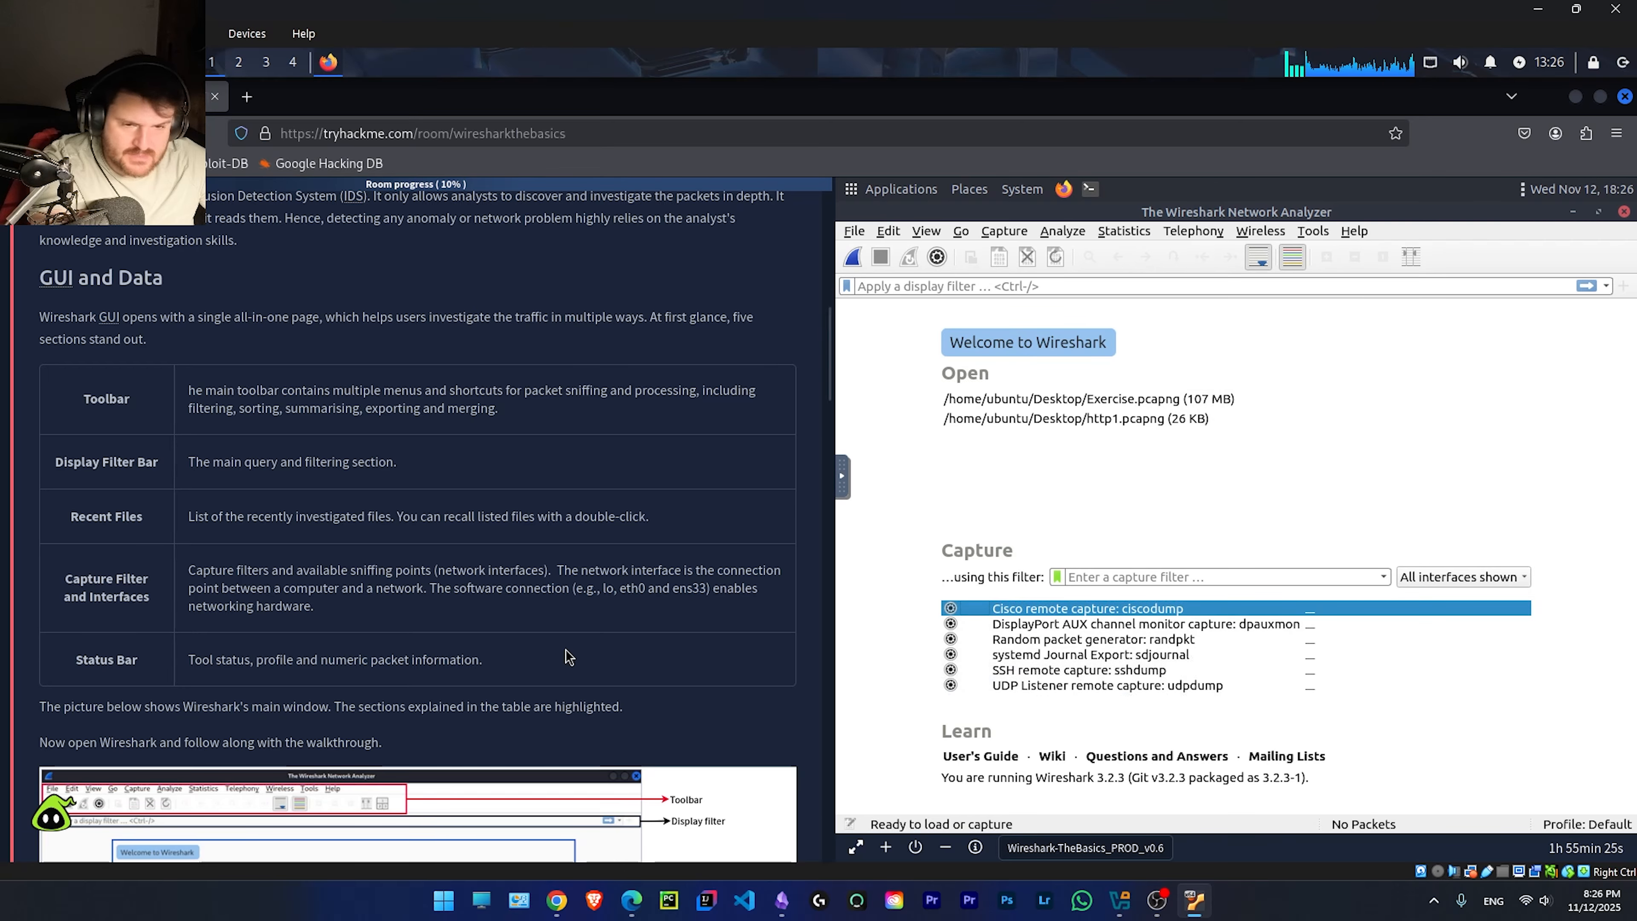
scroll(583, 629, down, 4)
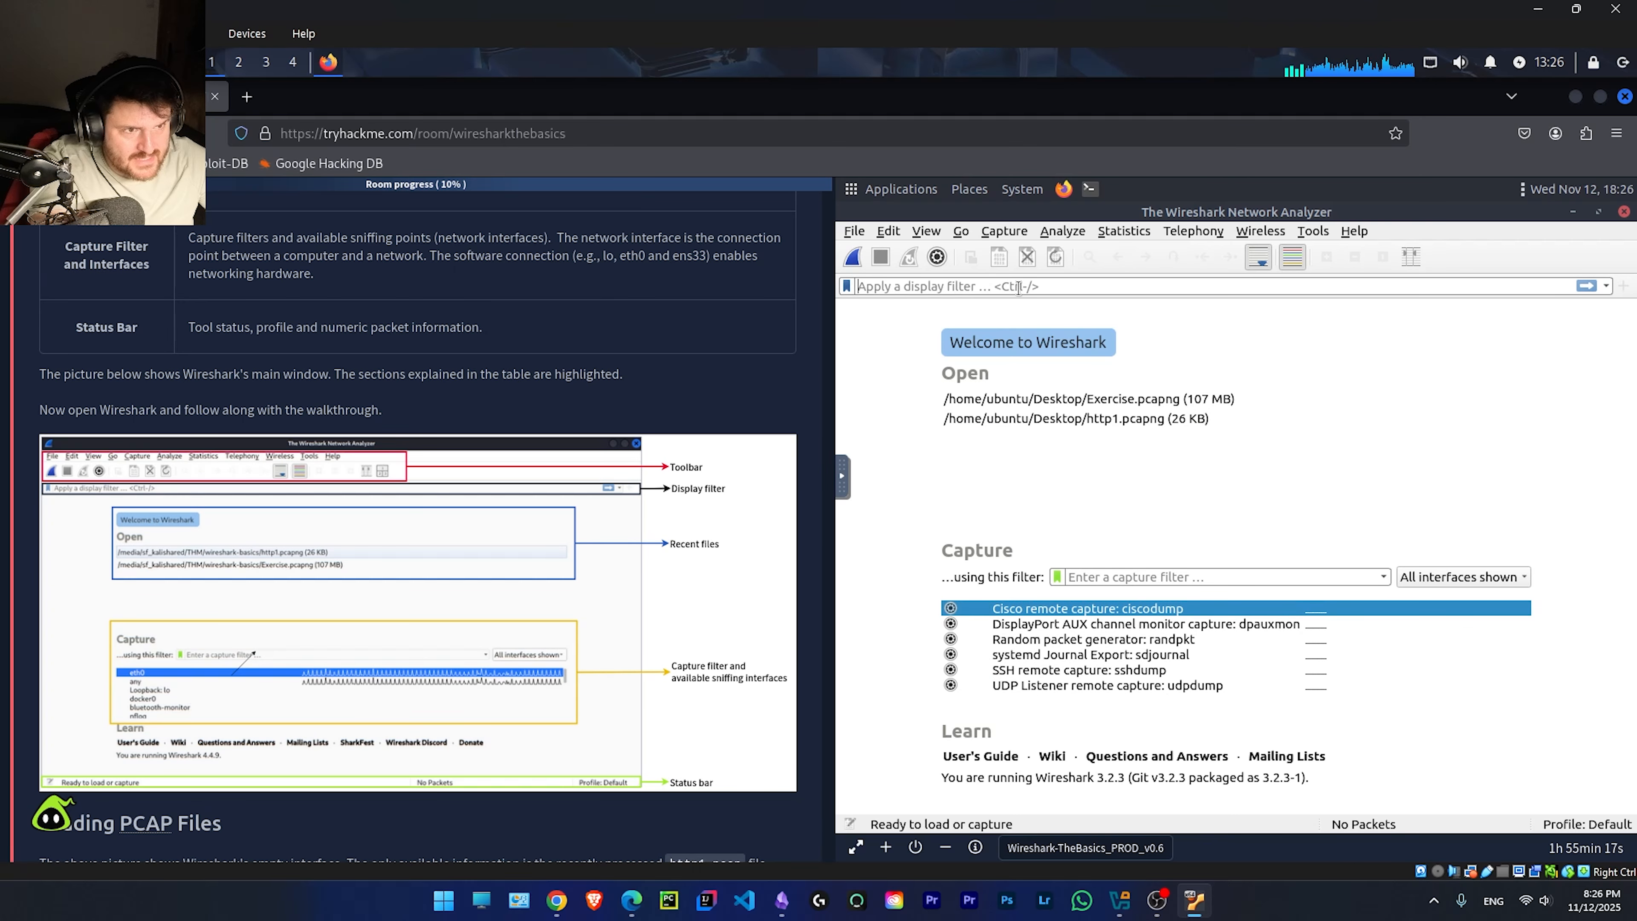
click(1382, 287)
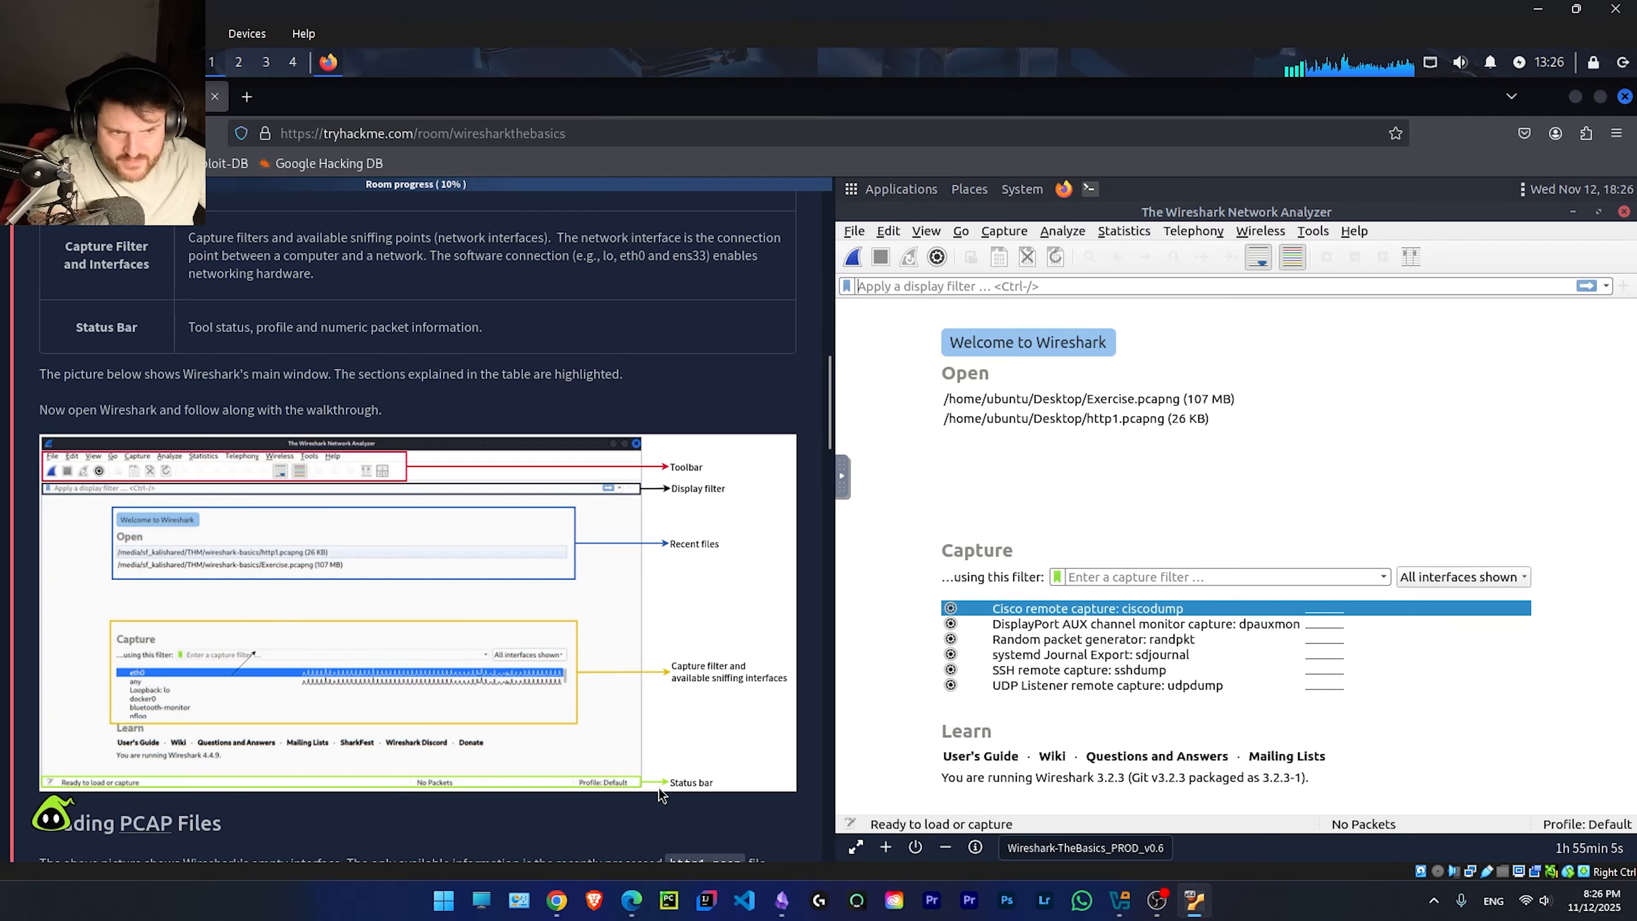
Step: Read the Loading PCAP Files section and load http1.pcapng from Wireshark's recent files
scroll(570, 759, down, 5)
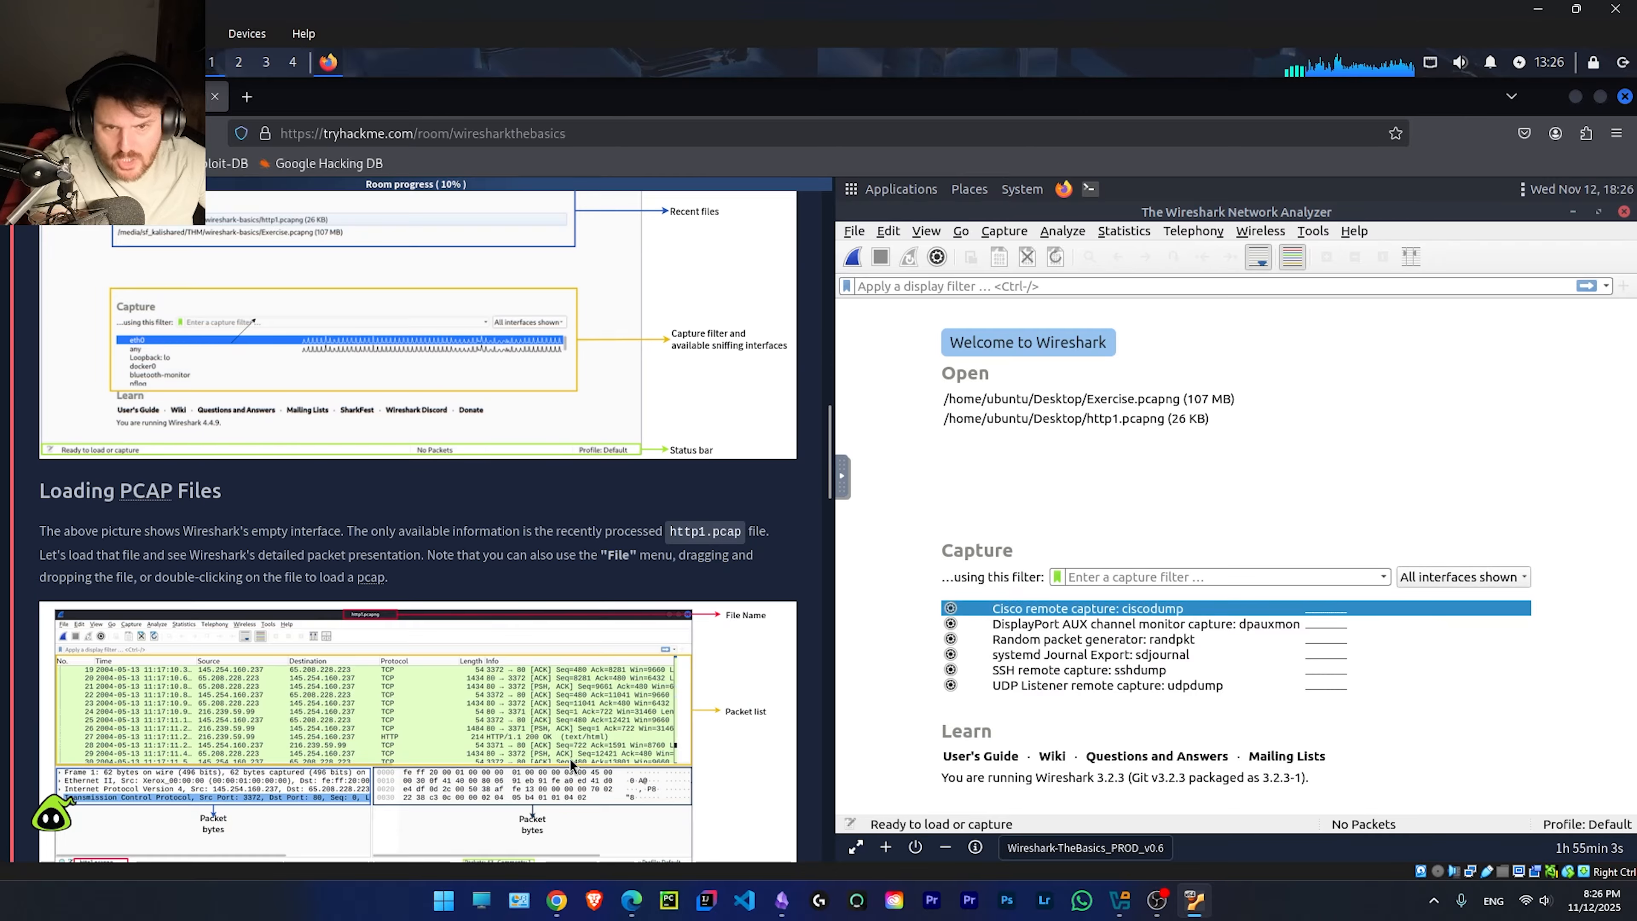
scroll(570, 759, down, 2)
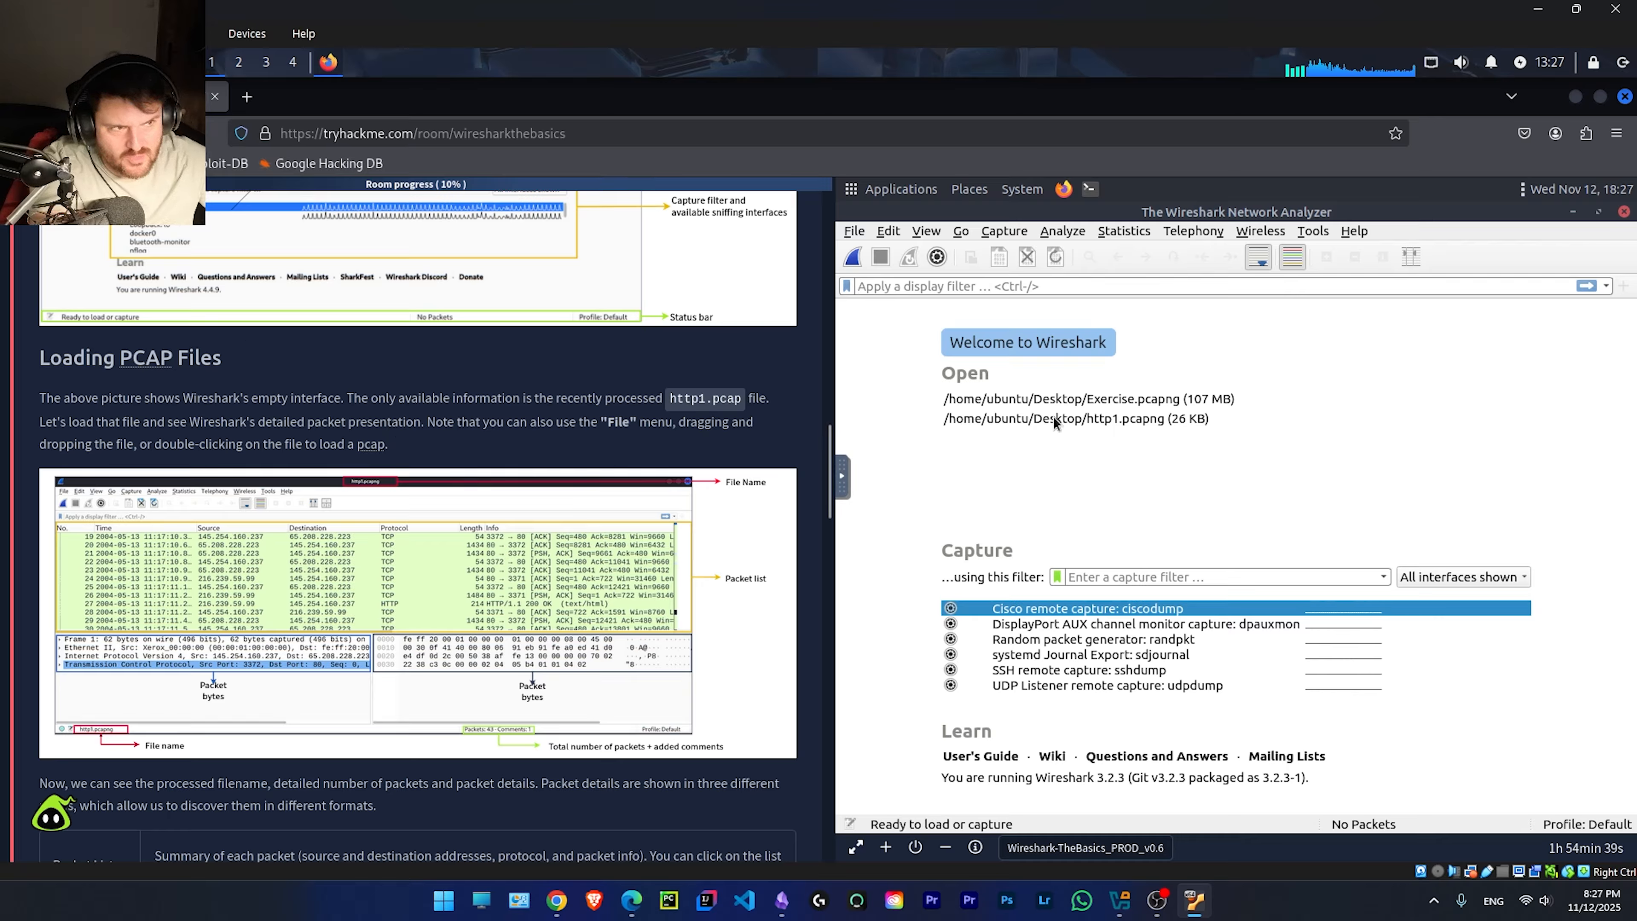
double_click(1096, 421)
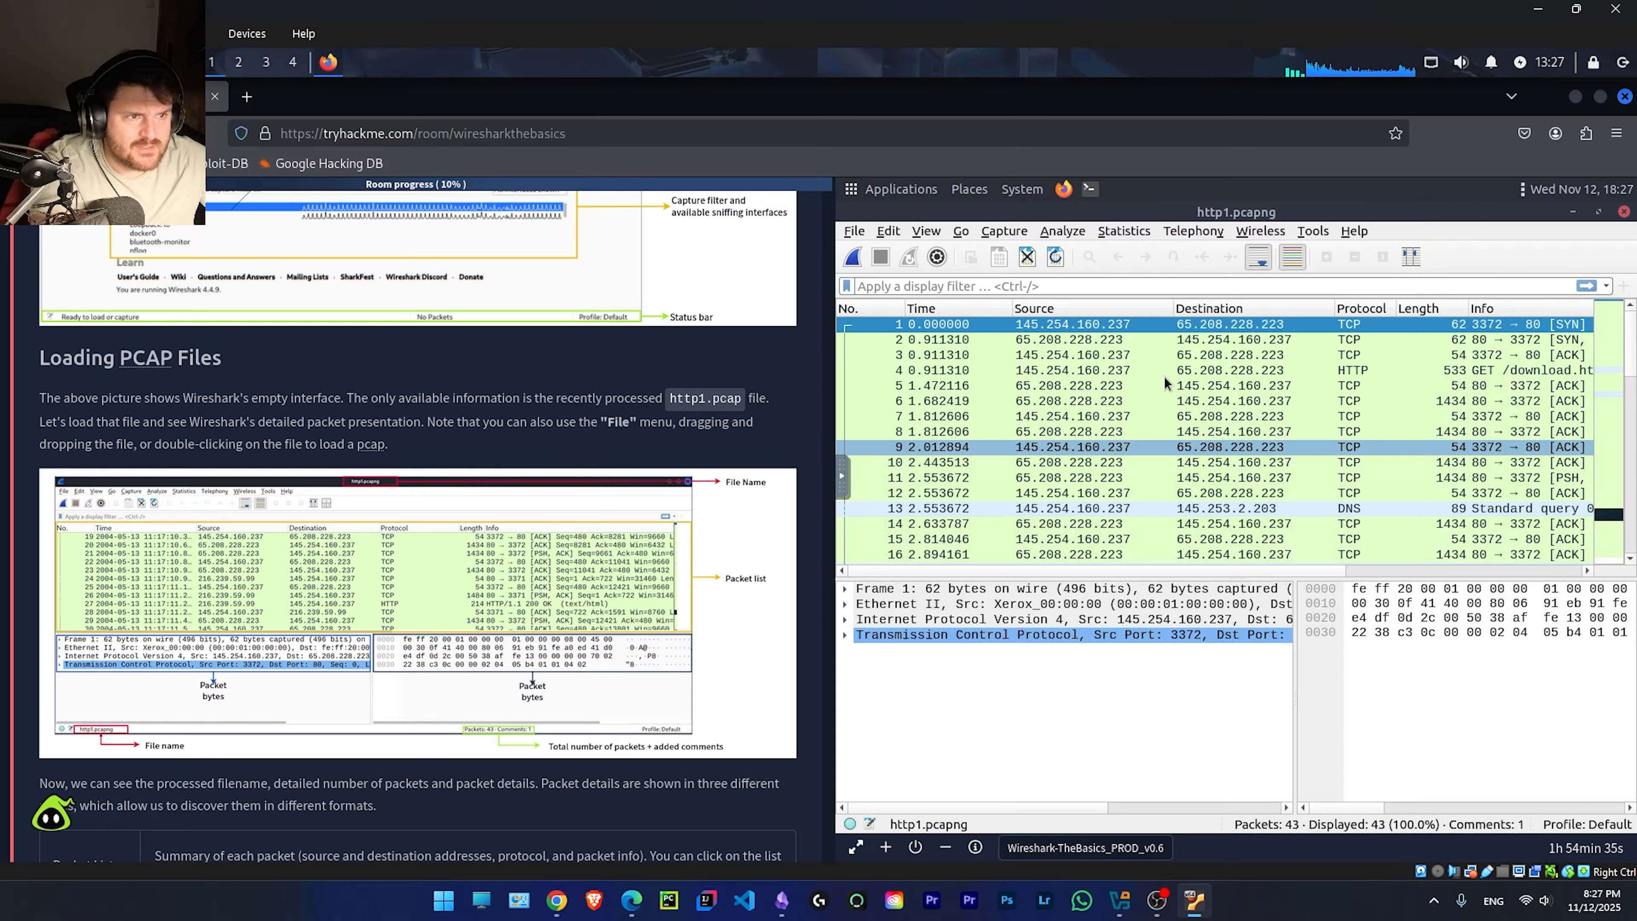
Step: Close the http1.pcapng capture and then the duplicate Wireshark window
click(863, 234)
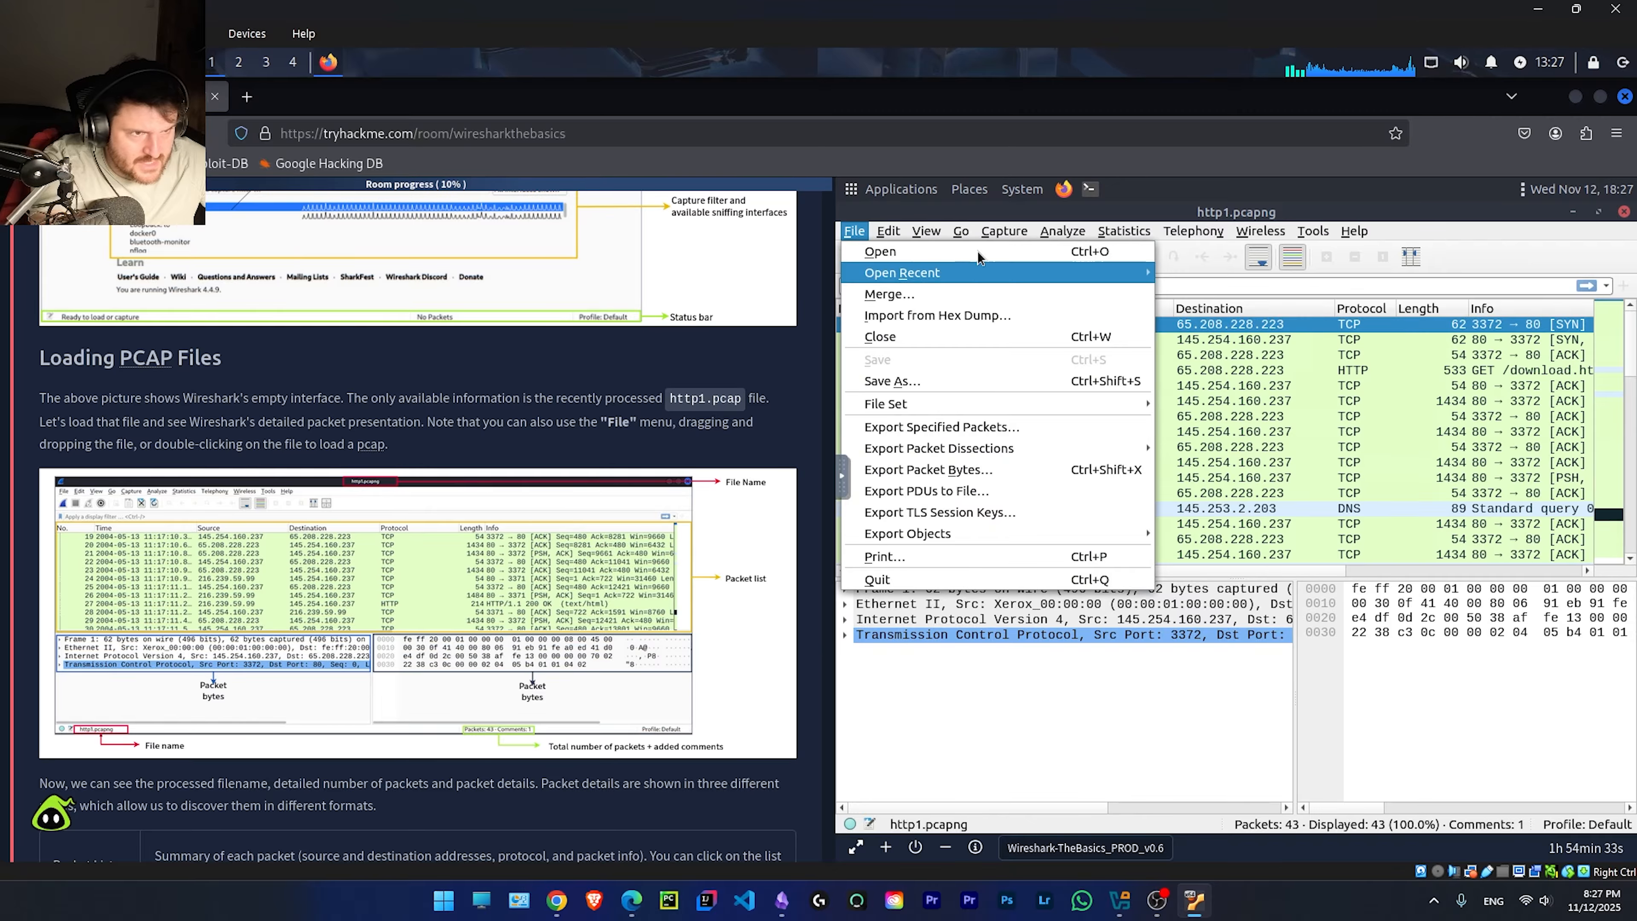
mouse_move(853, 225)
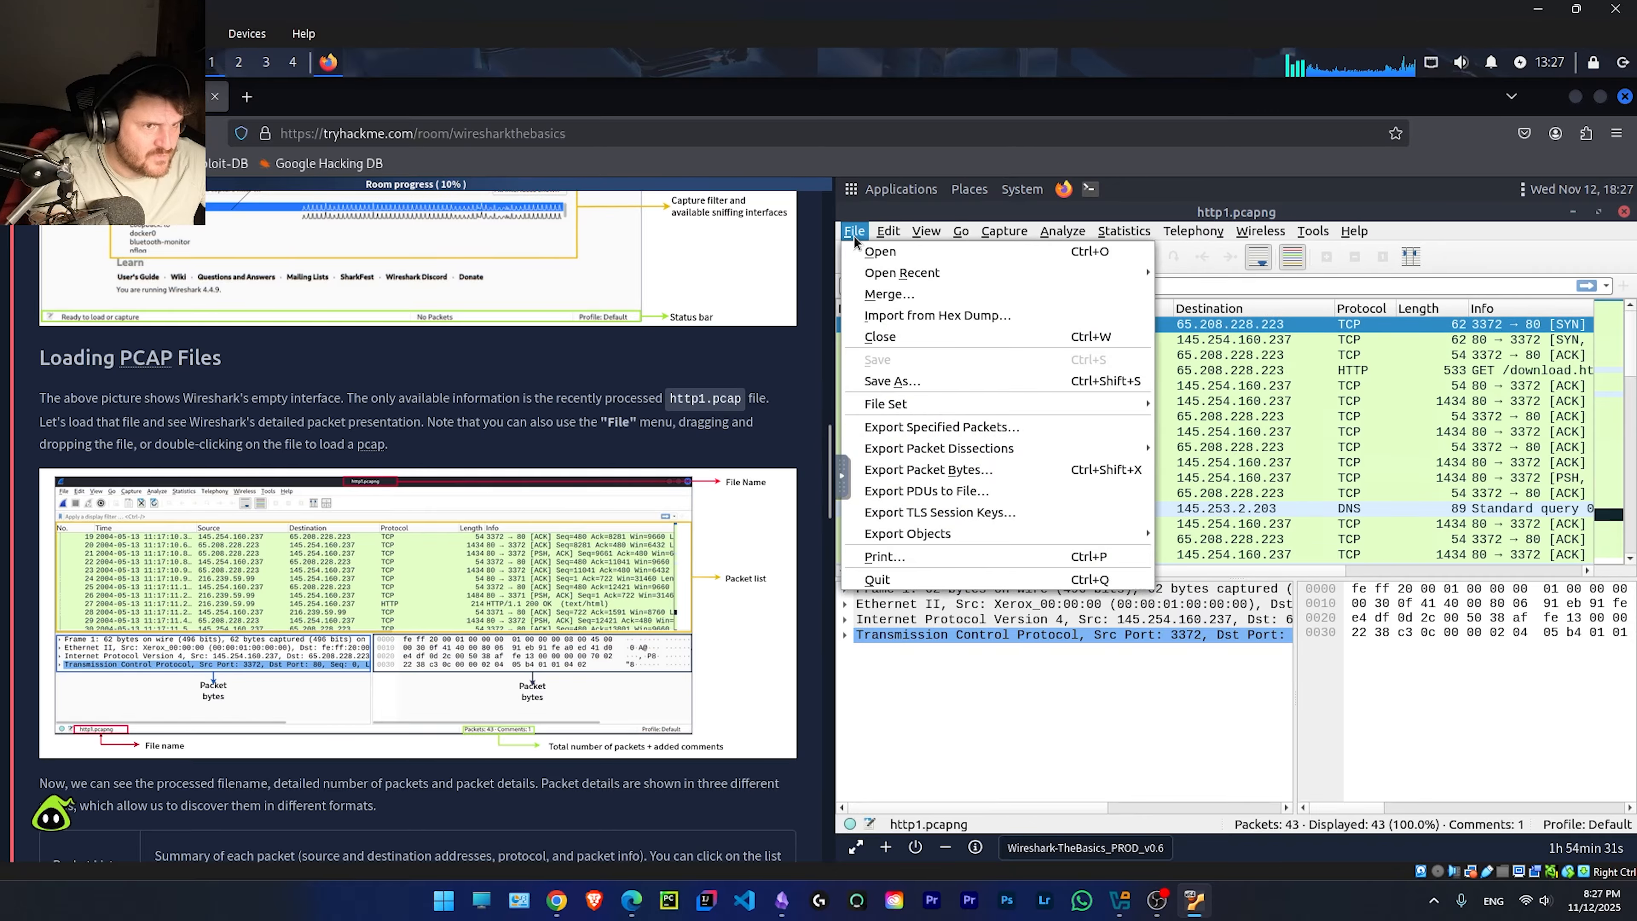
click(880, 336)
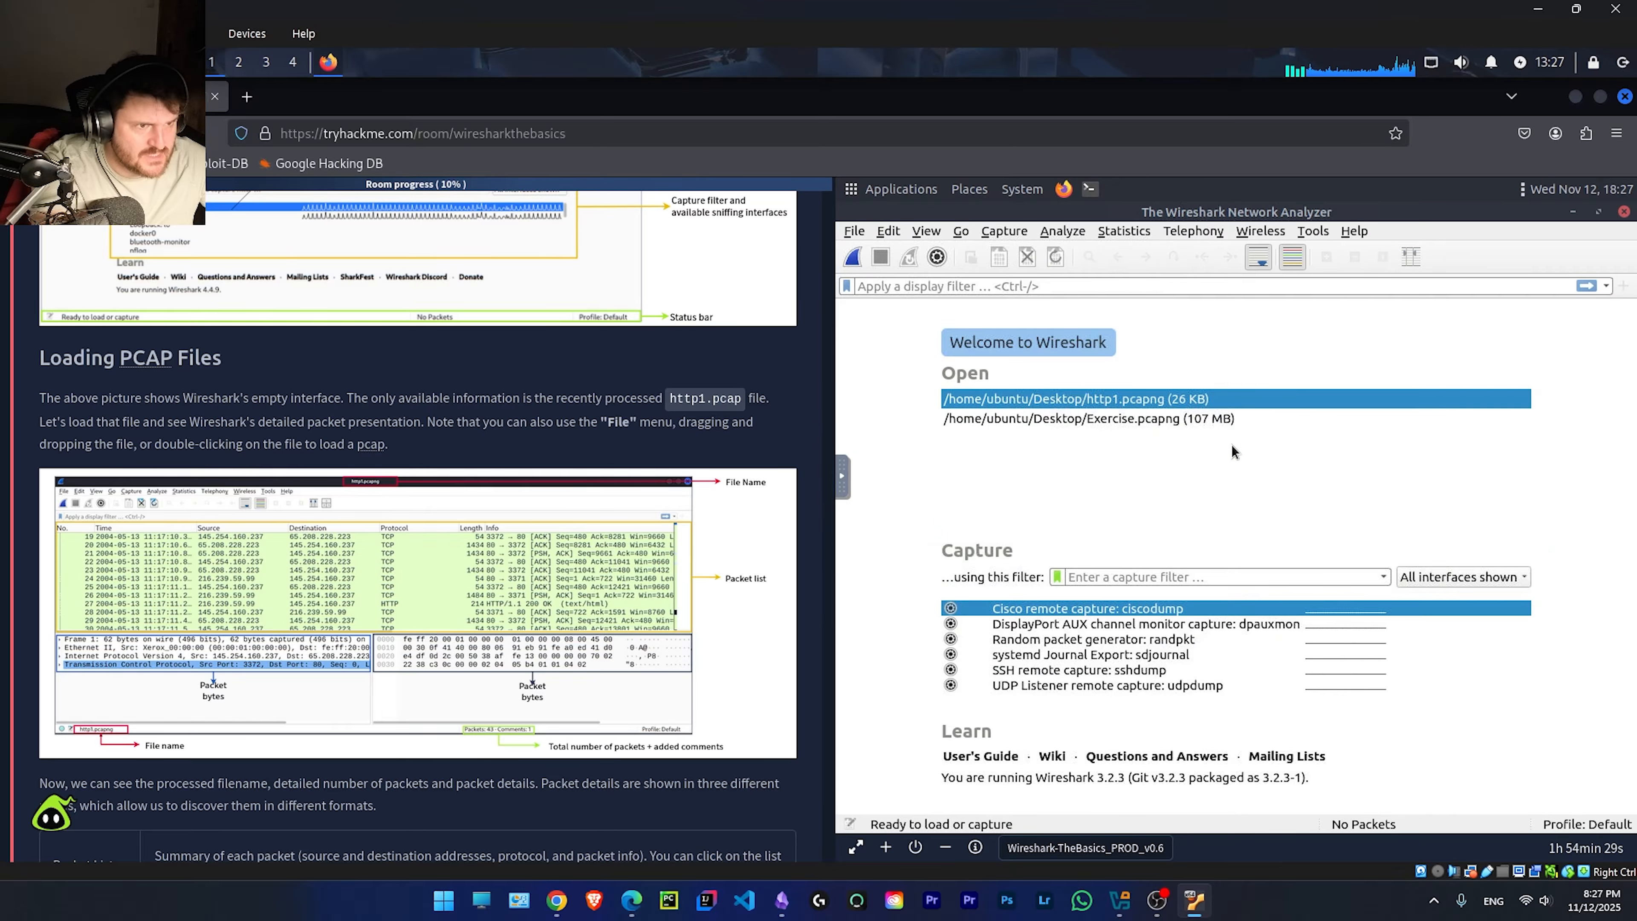
drag(1265, 213, 1301, 254)
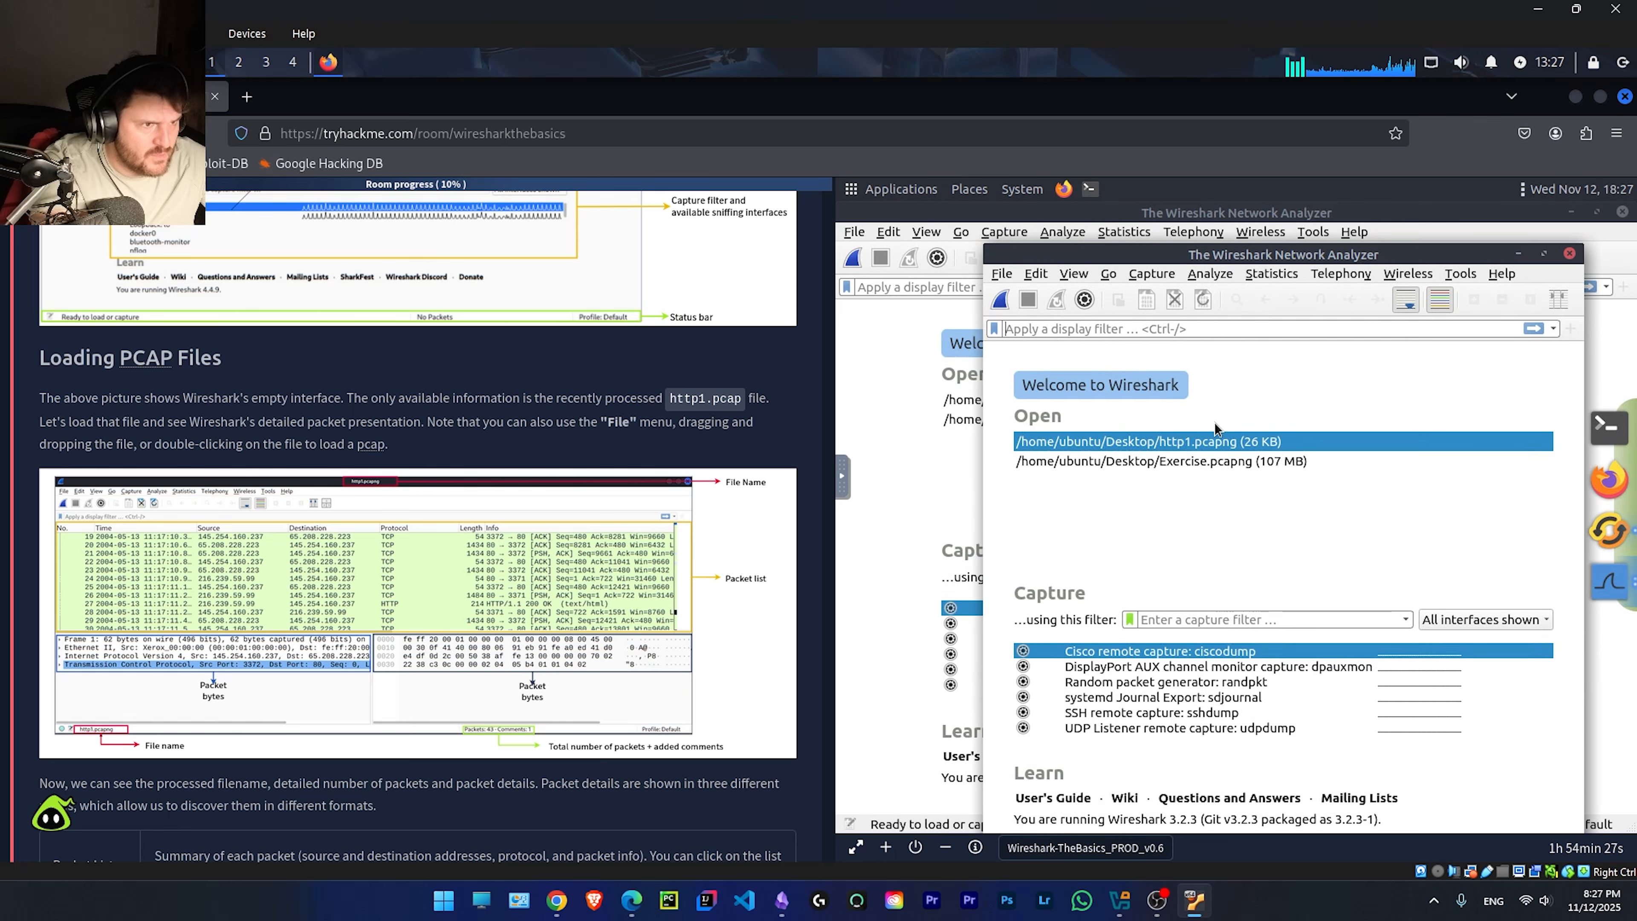
click(1569, 254)
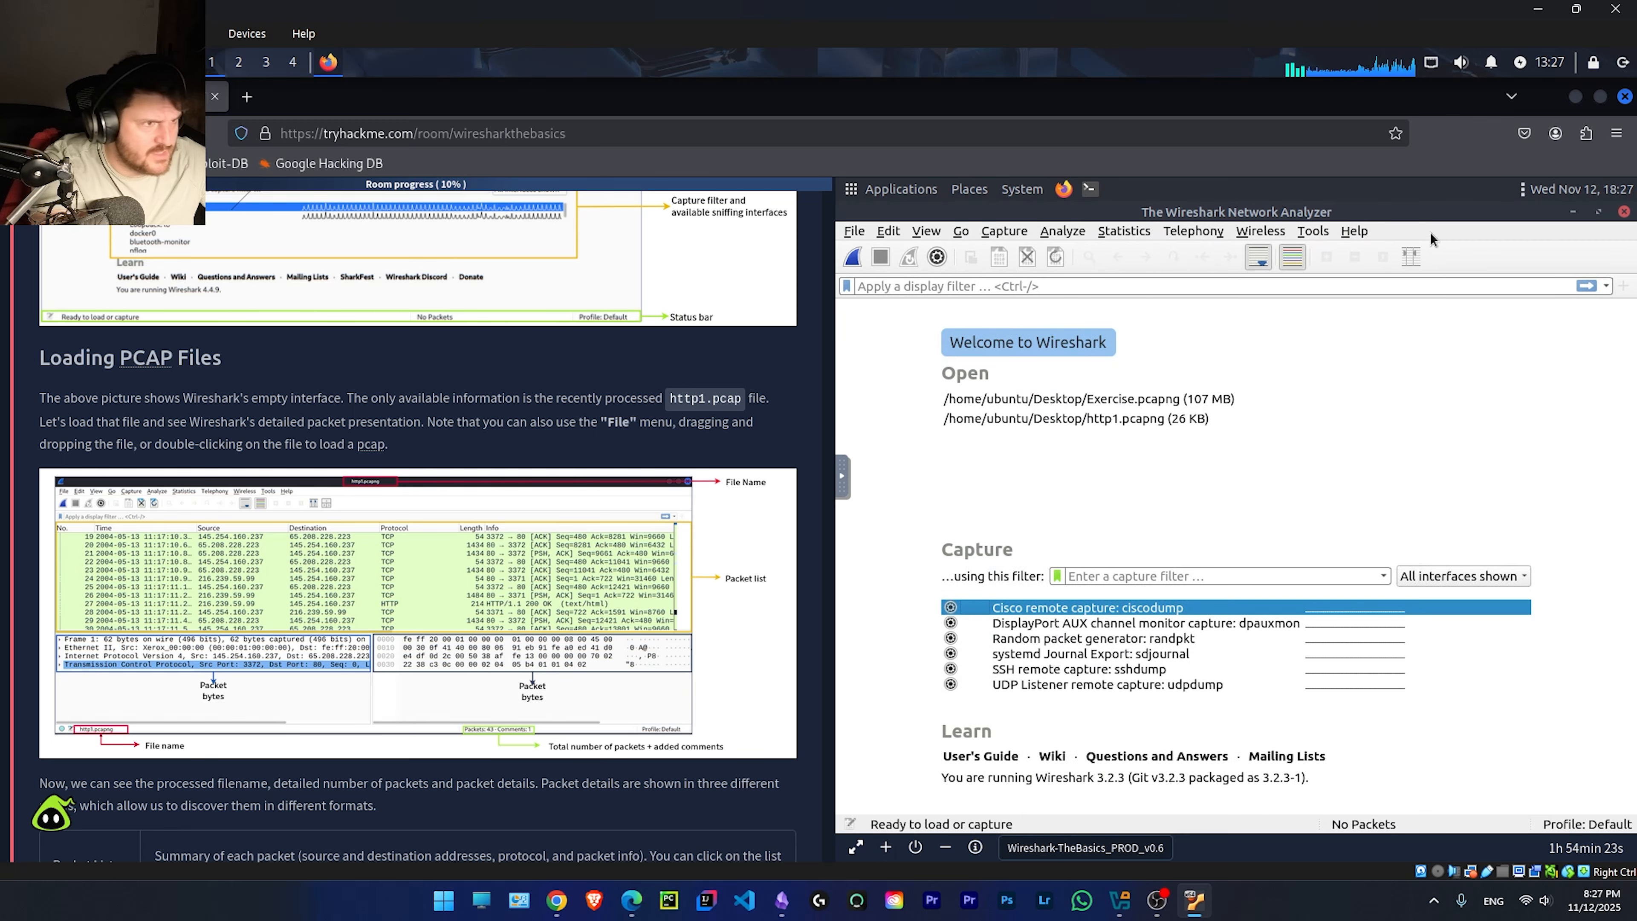
Step: Shrink the Wireshark window to uncover the desktop files, then load http1.pcapng and maximize the window again
click(1595, 215)
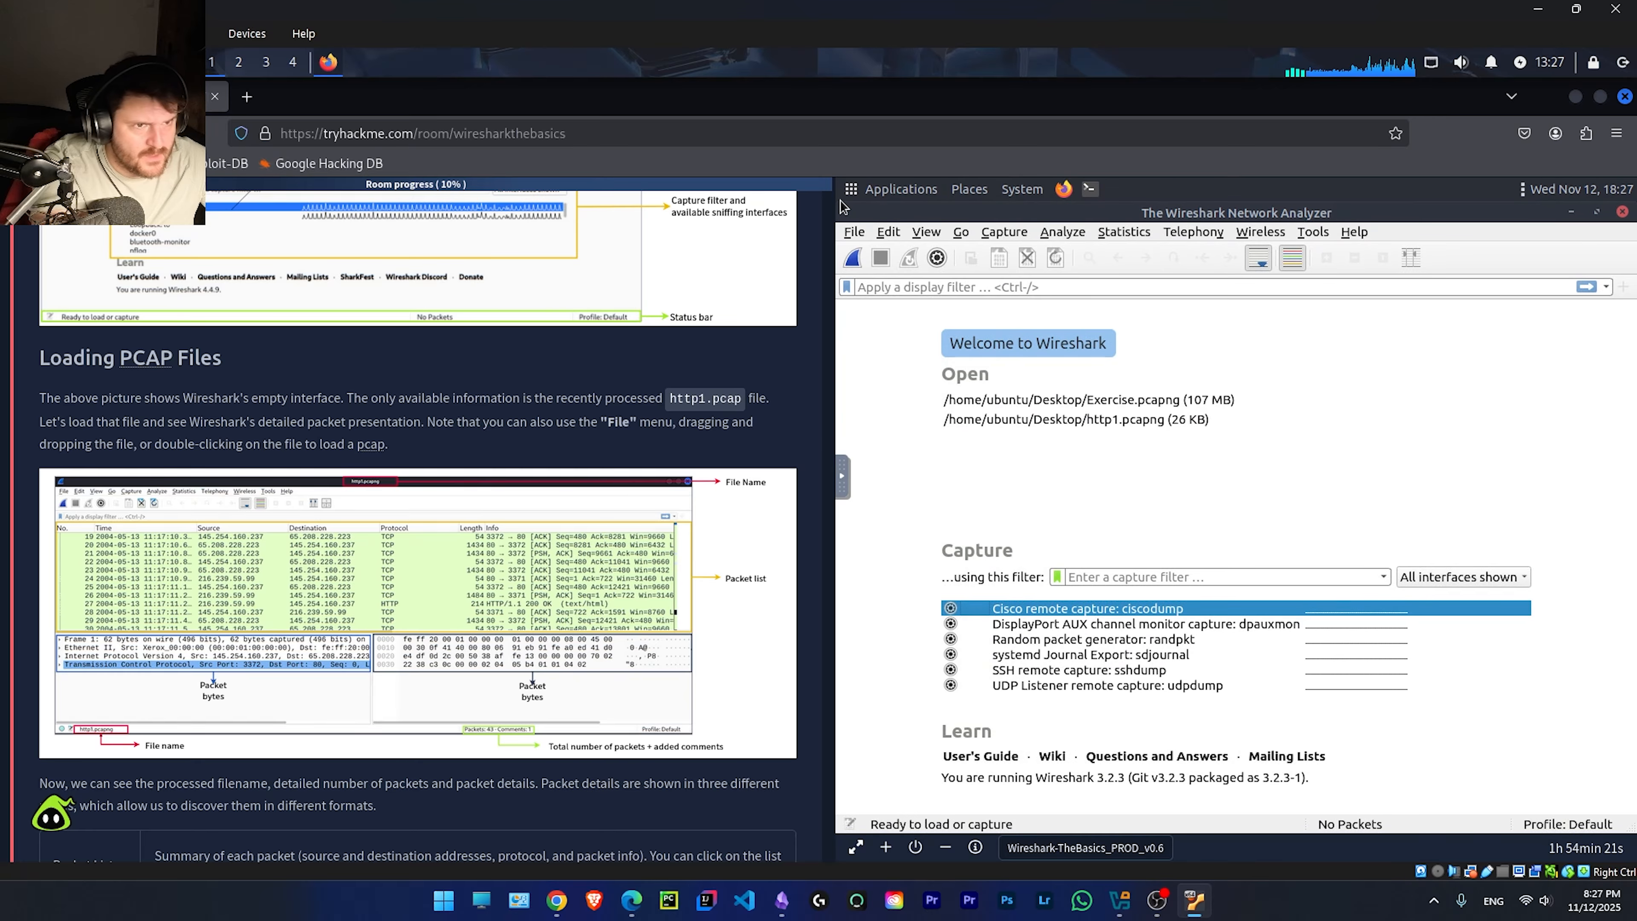
drag(843, 206, 1045, 310)
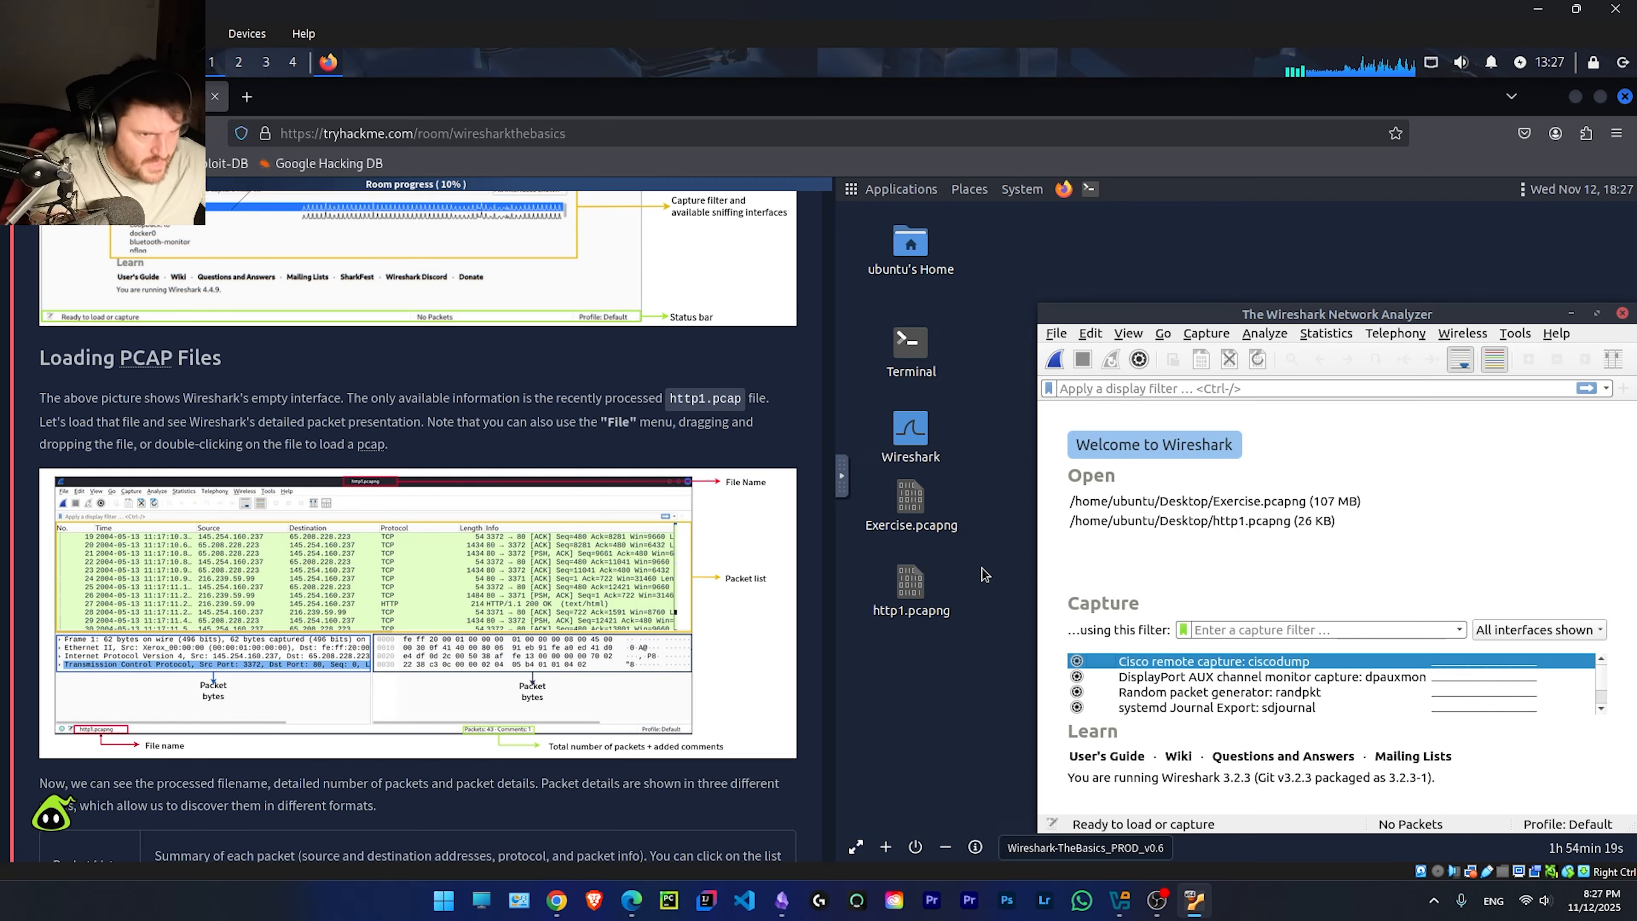
double_click(1201, 525)
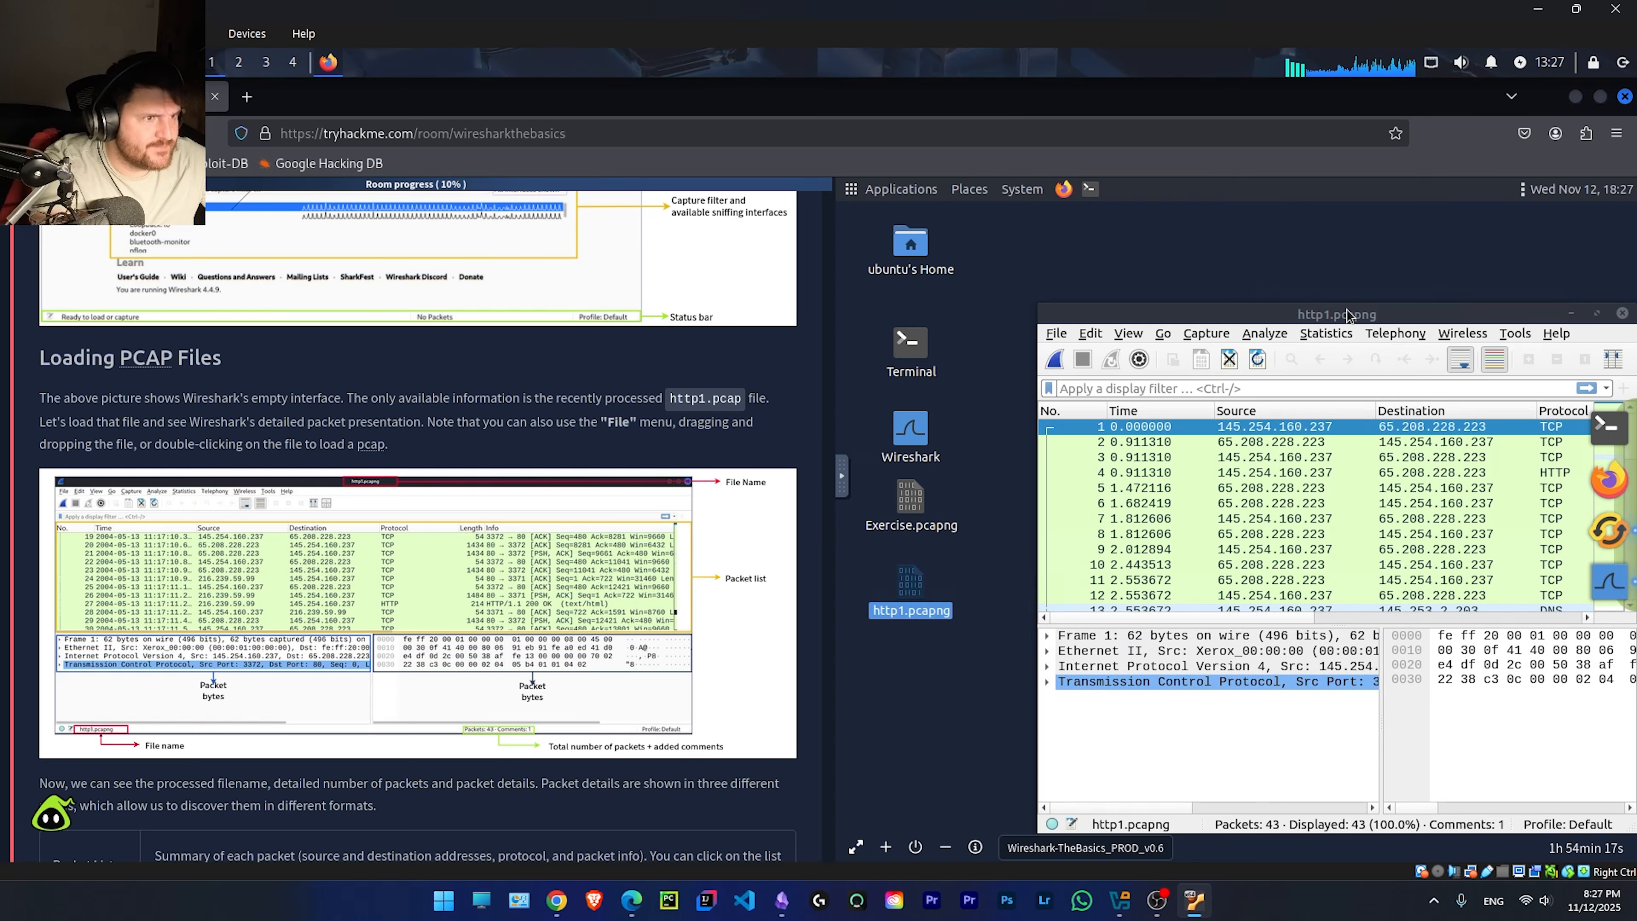
double_click(1347, 309)
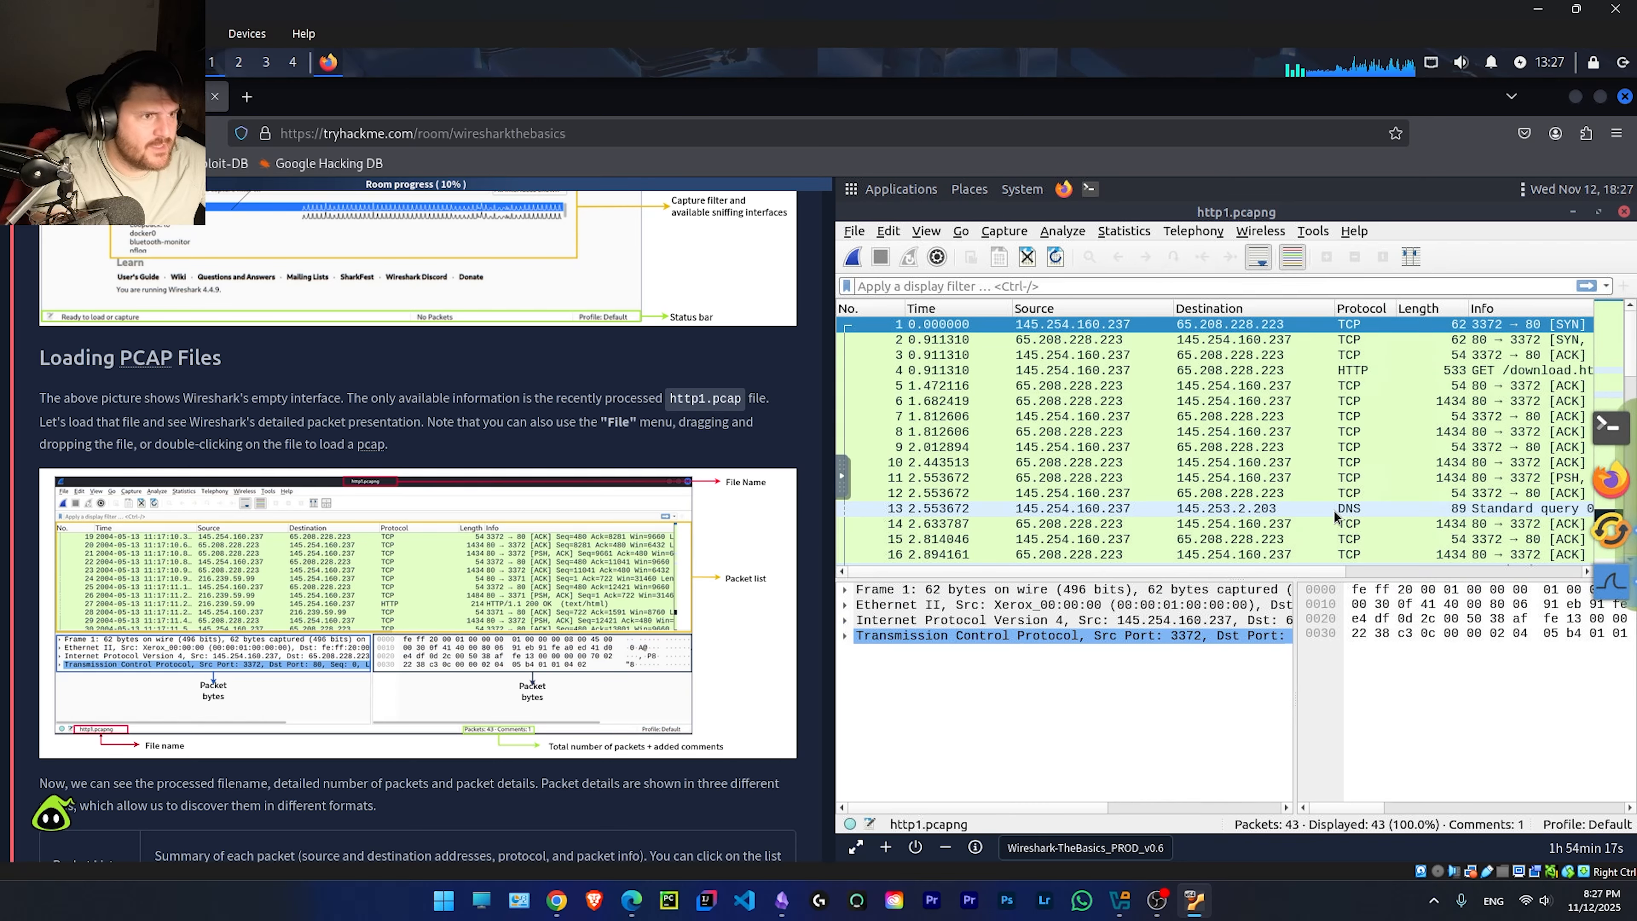
Step: Load http1.pcapng from /home/ubuntu/Desktop through the Open Capture File dialog
click(854, 231)
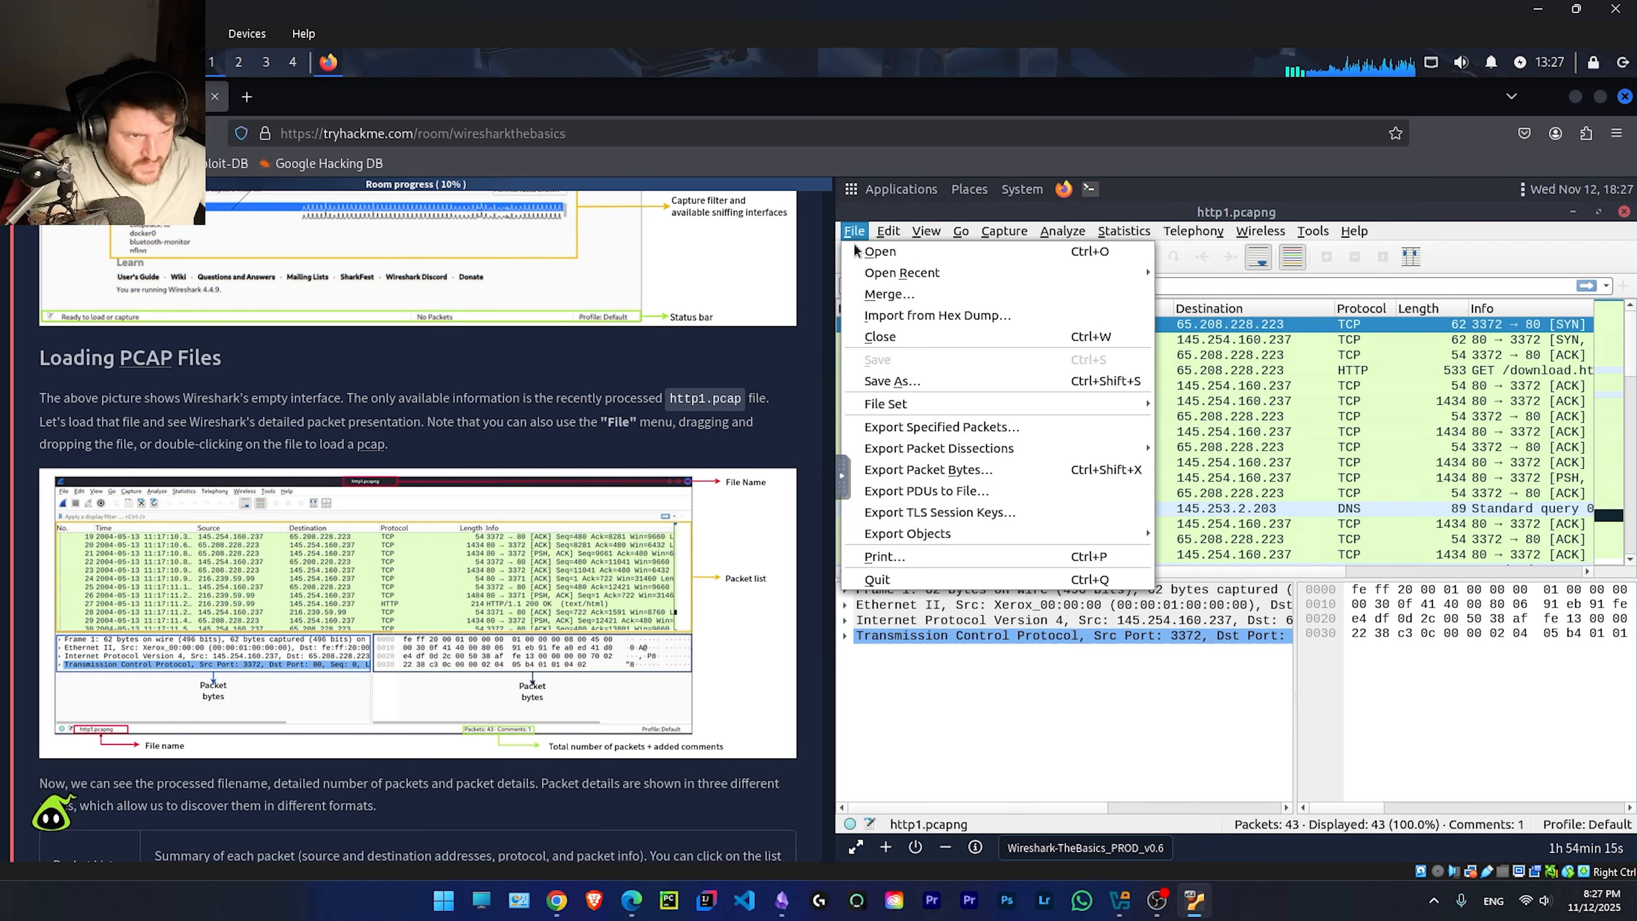
click(879, 252)
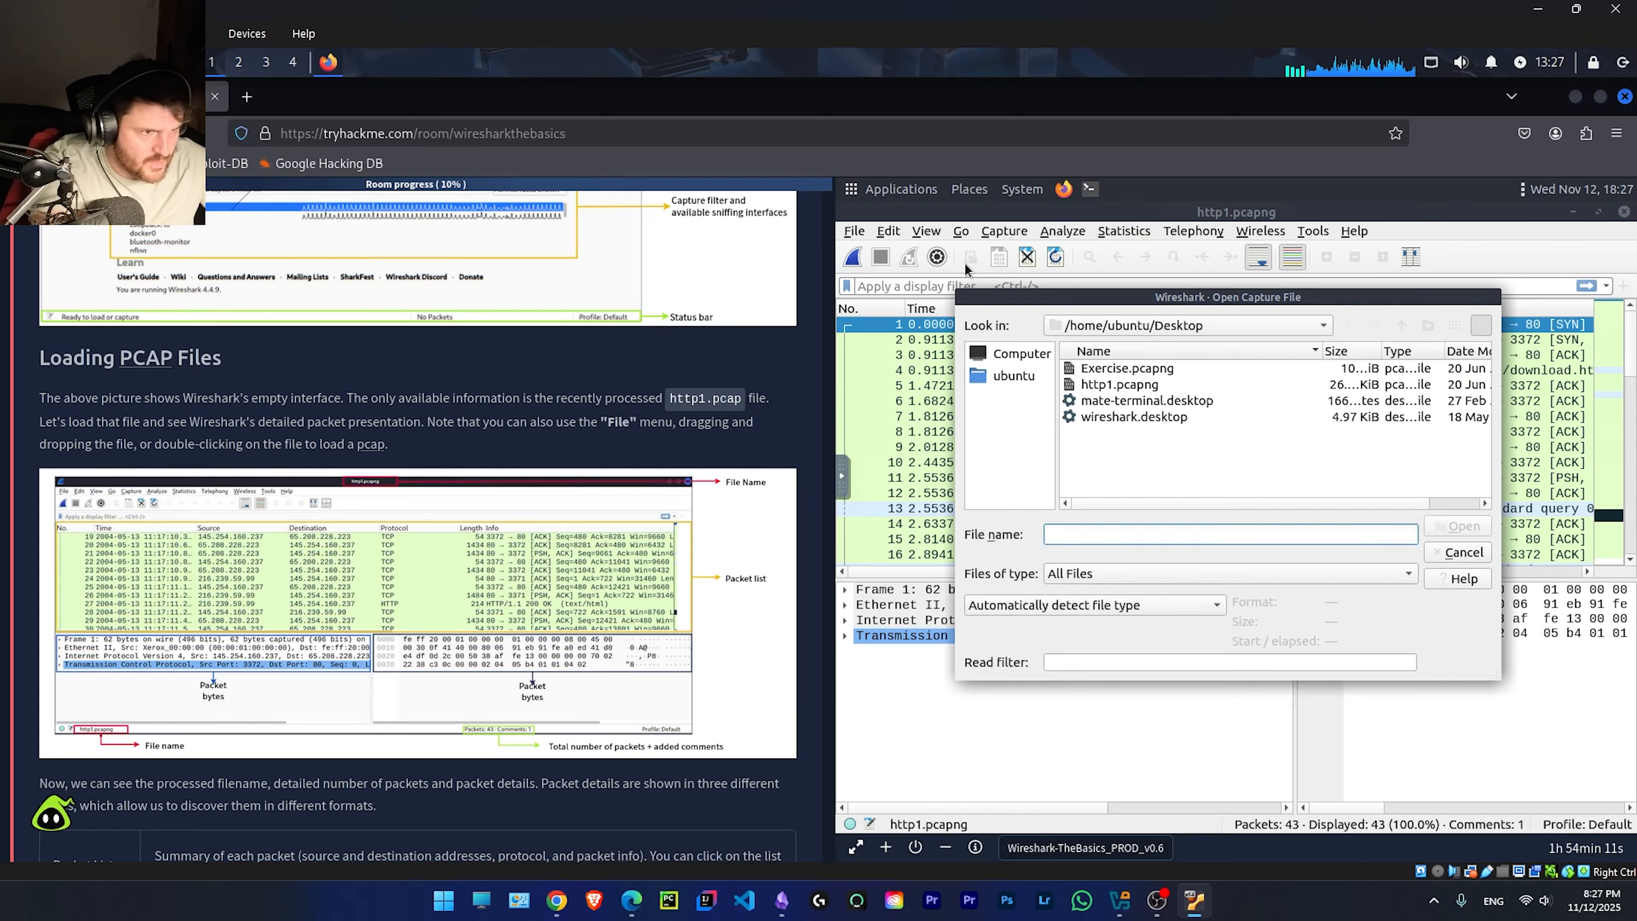
click(1119, 384)
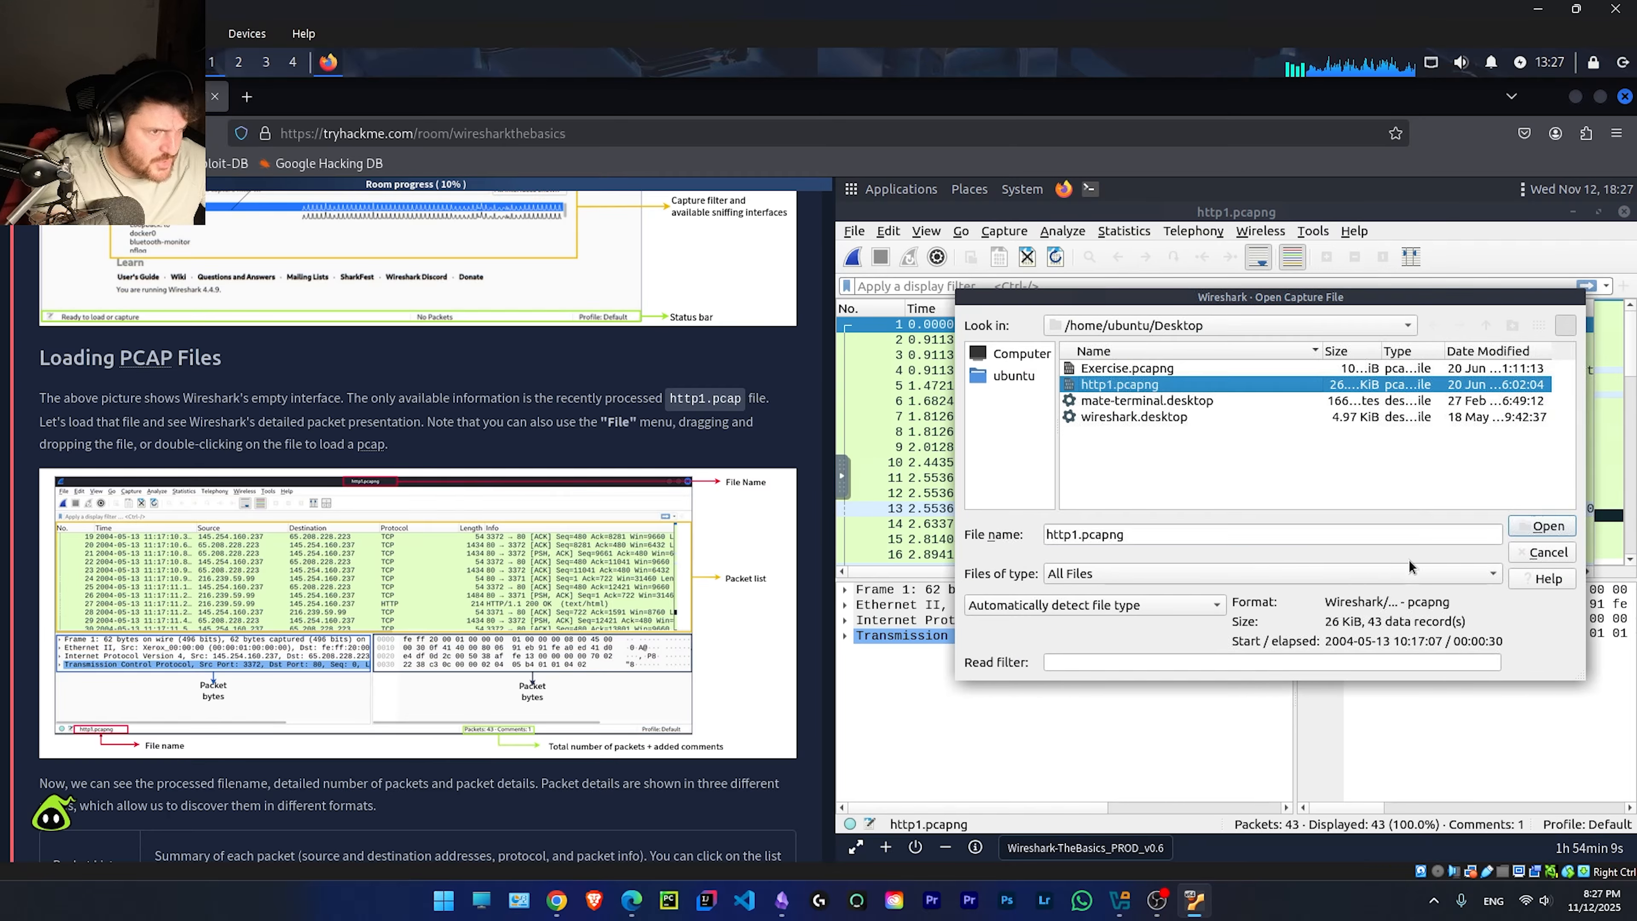
click(1547, 526)
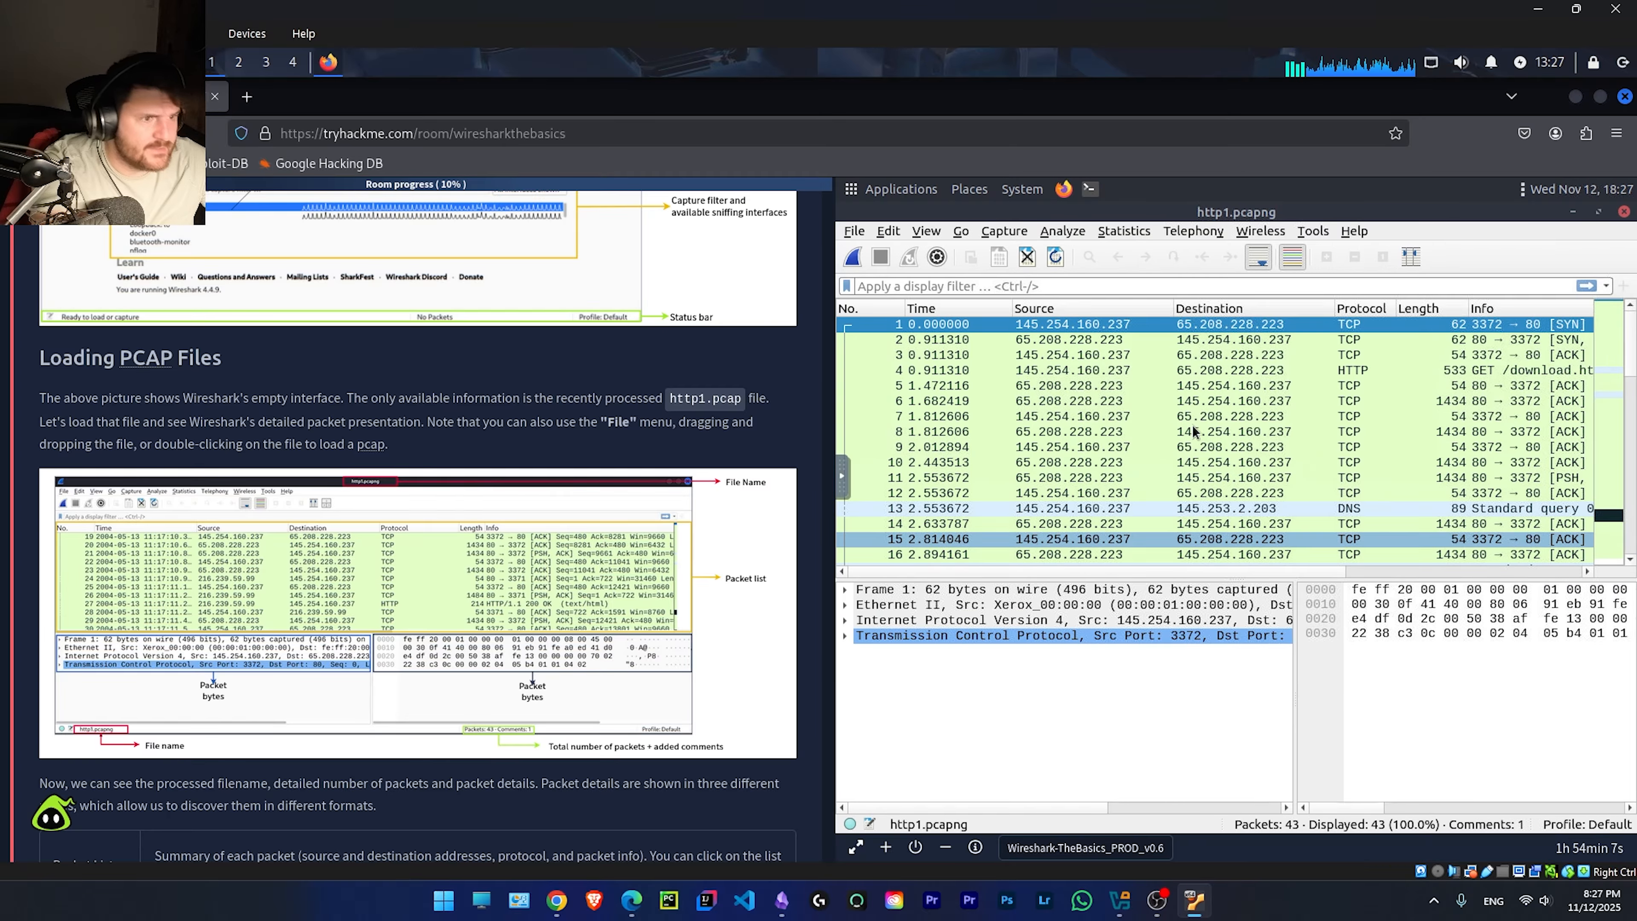
Step: Read the explanation of the processed filename, packet details and the three packet panes below the capture picture
scroll(284, 696, down, 5)
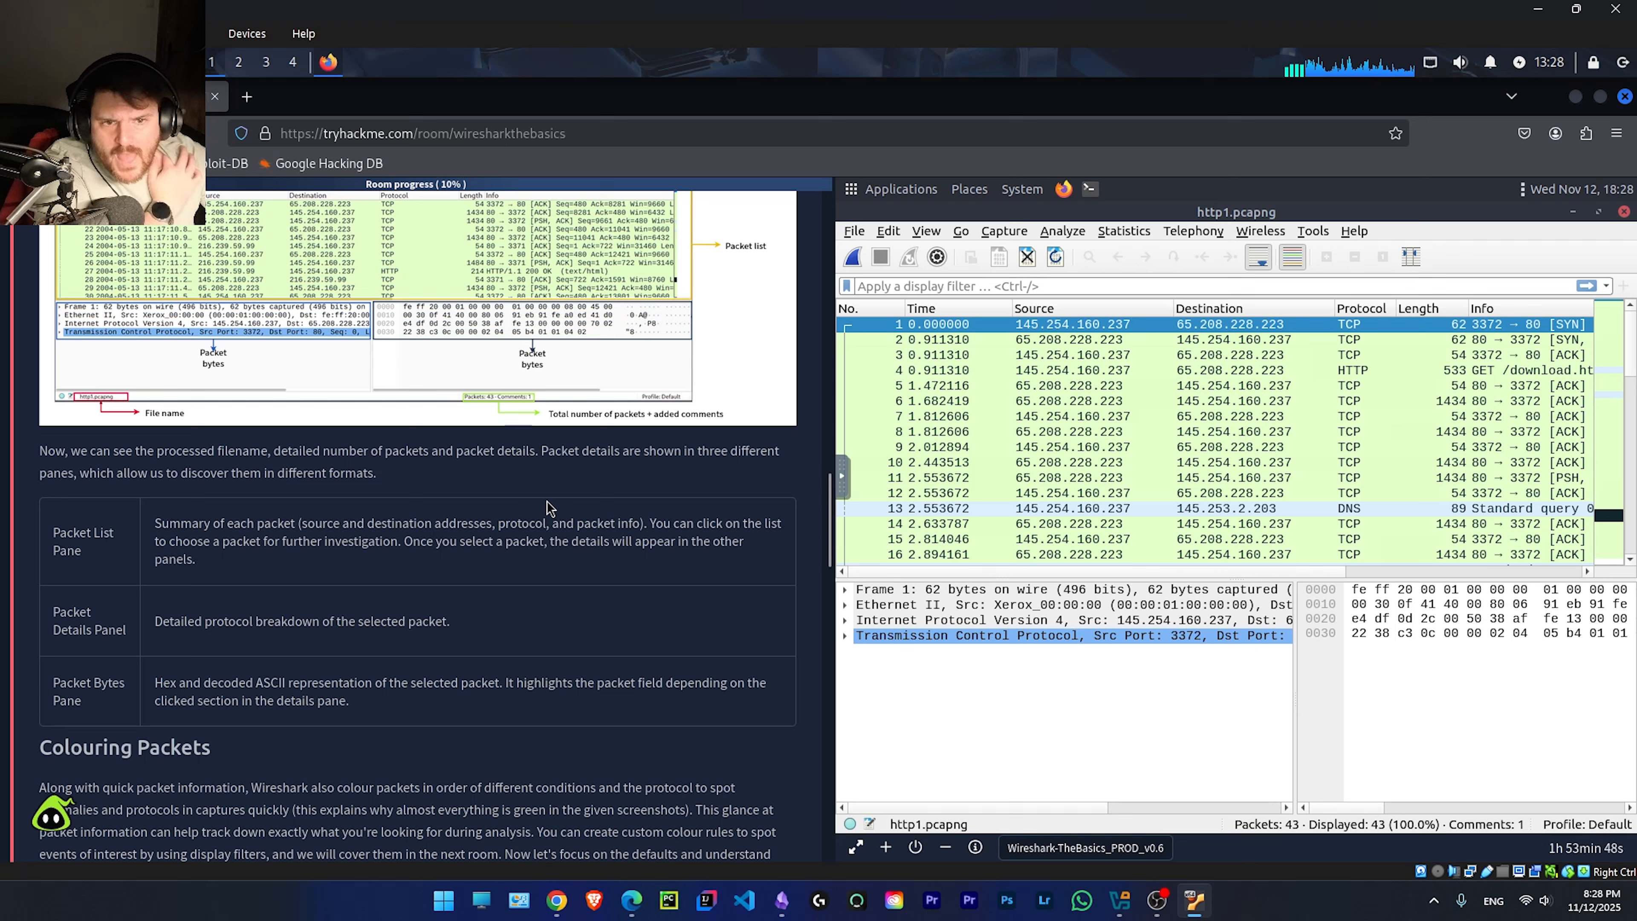
drag(133, 451, 420, 455)
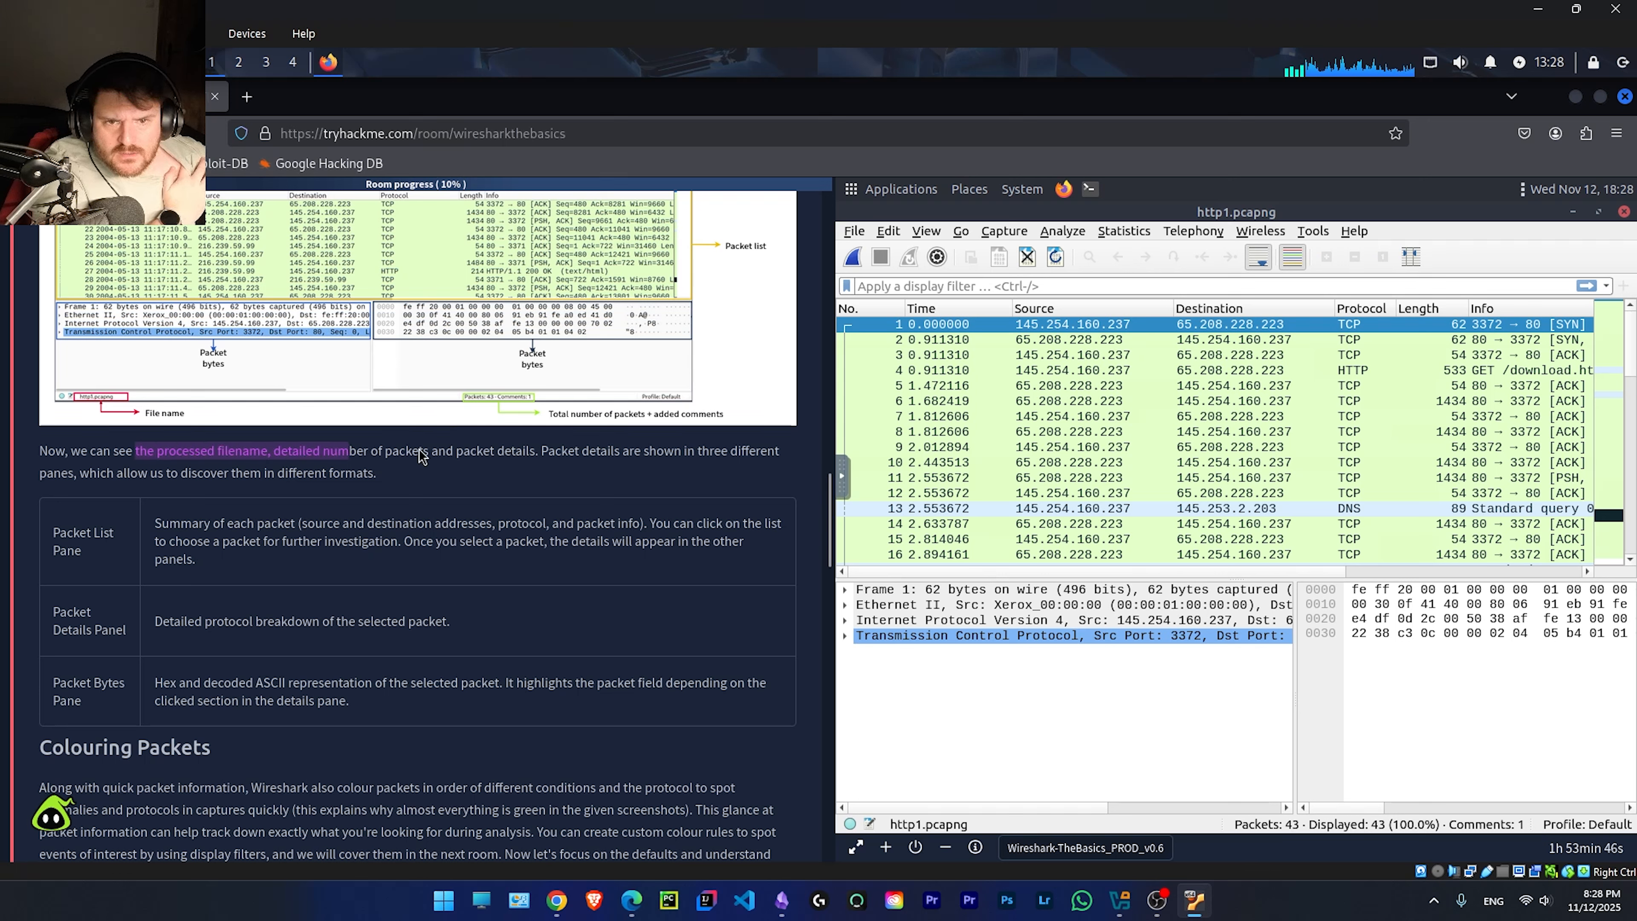
click(274, 452)
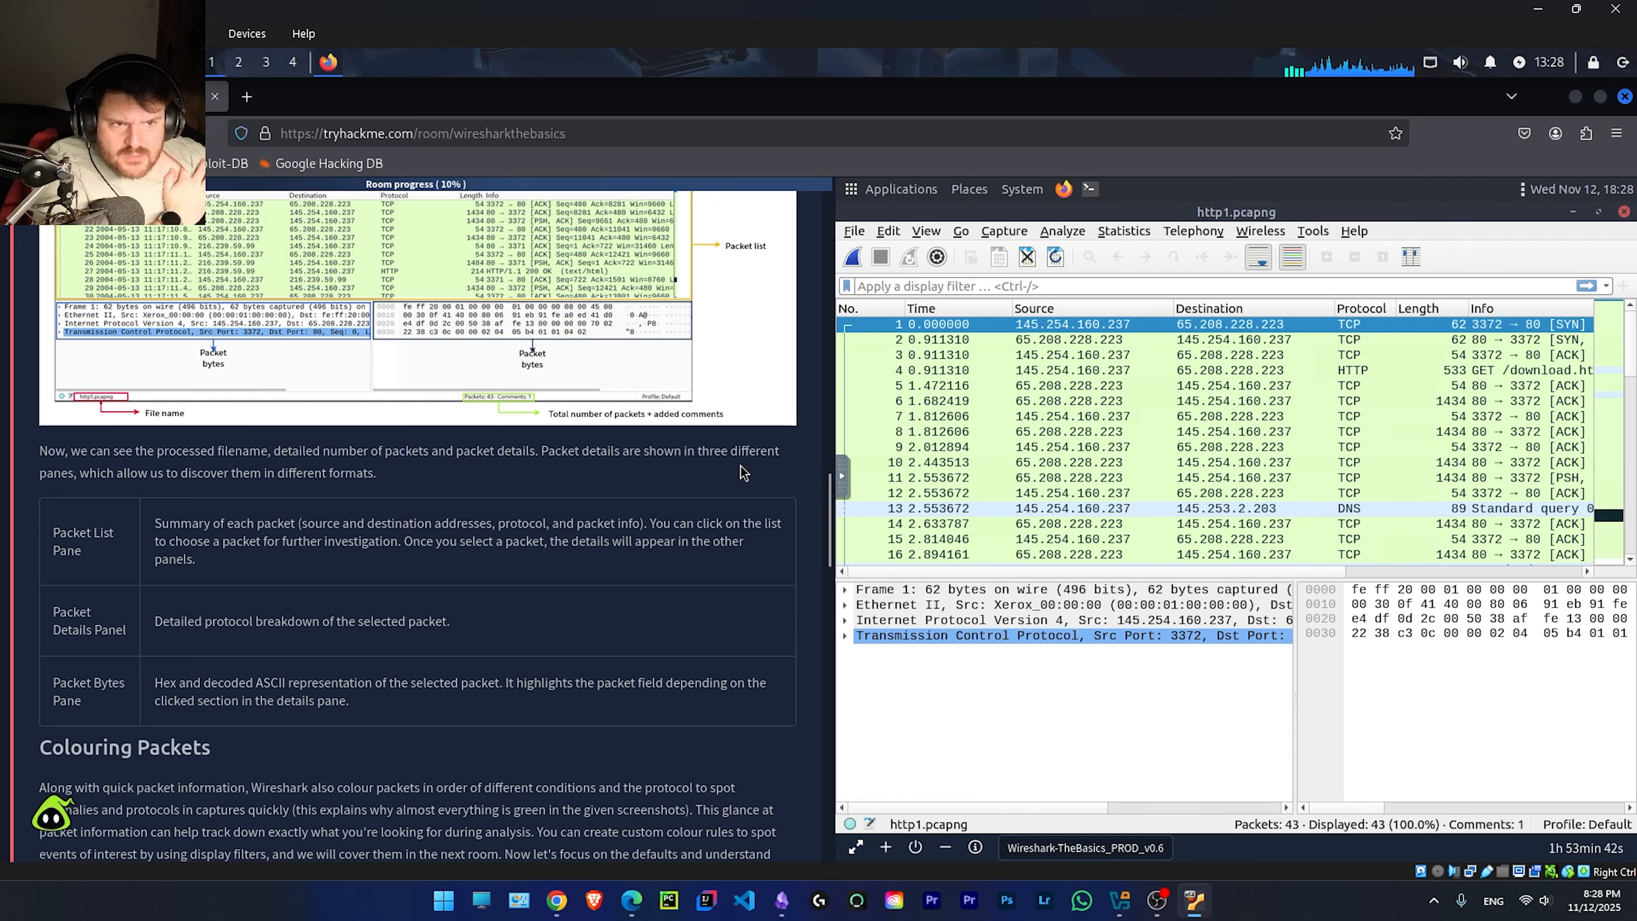
scroll(745, 472, down, 2)
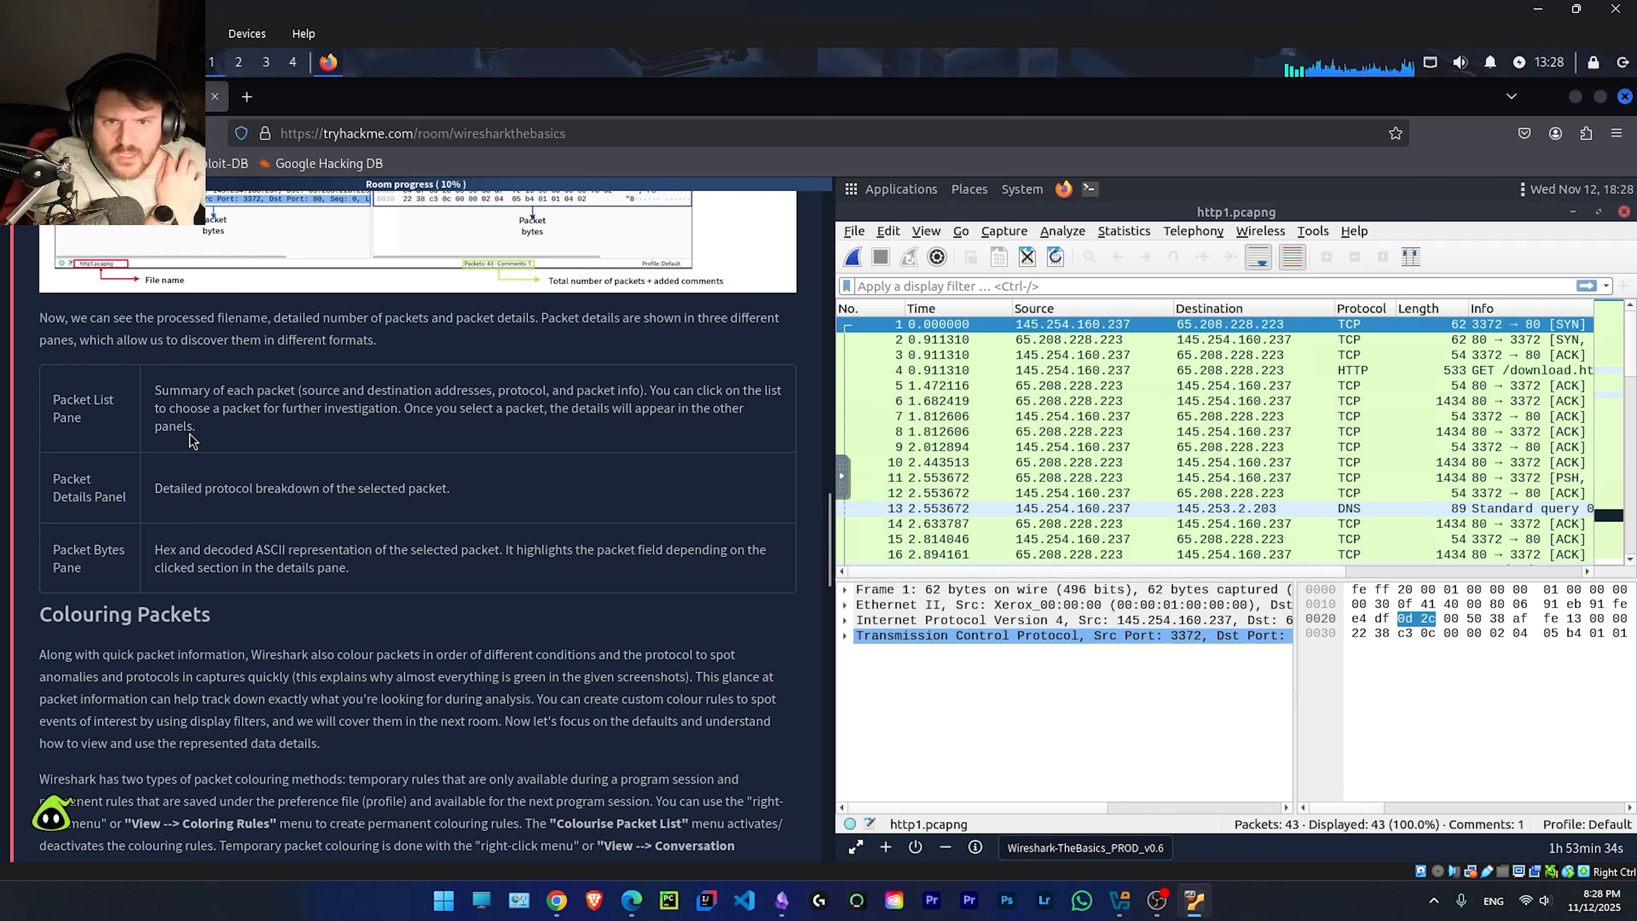
drag(81, 339, 429, 338)
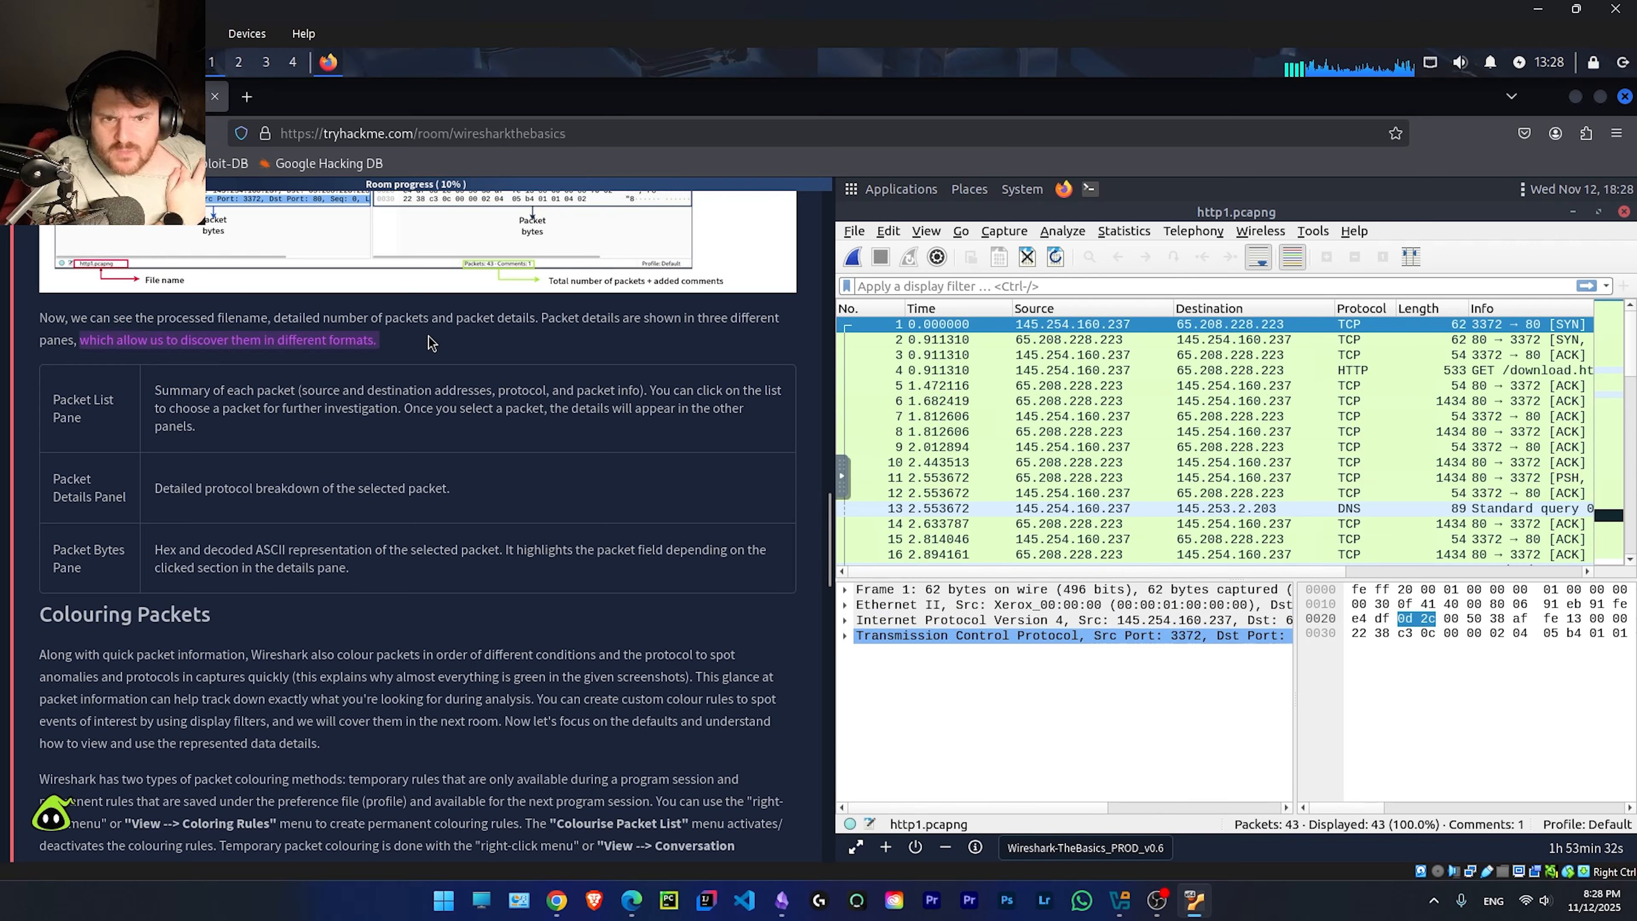
click(428, 341)
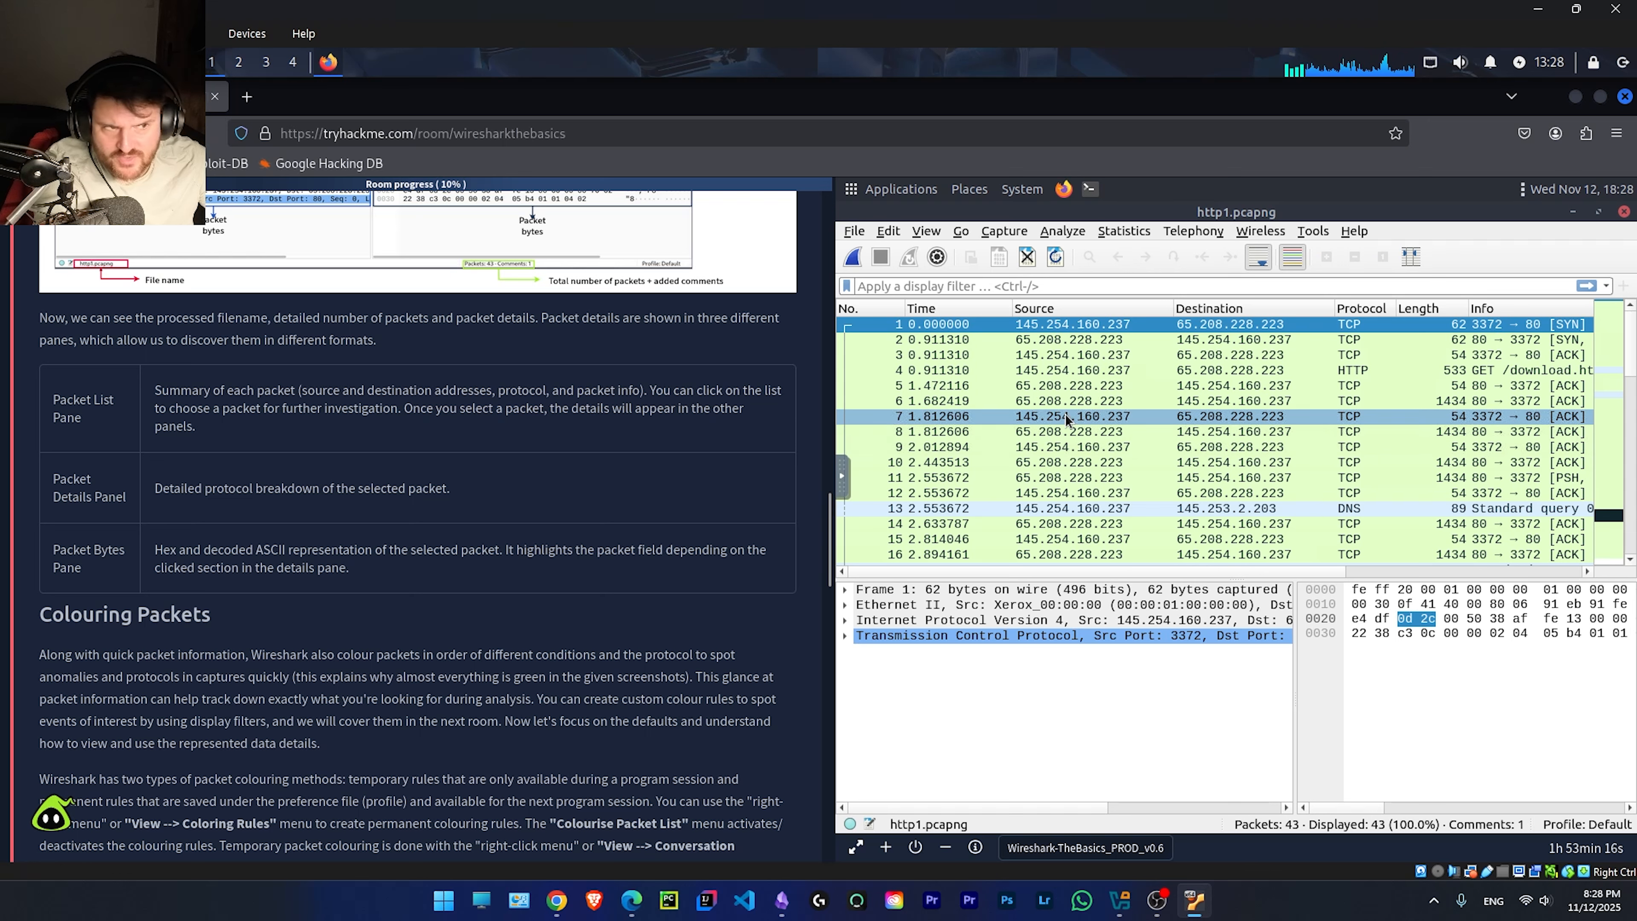
Step: Inspect packet 5 in its own detail window, then close that window
click(906, 387)
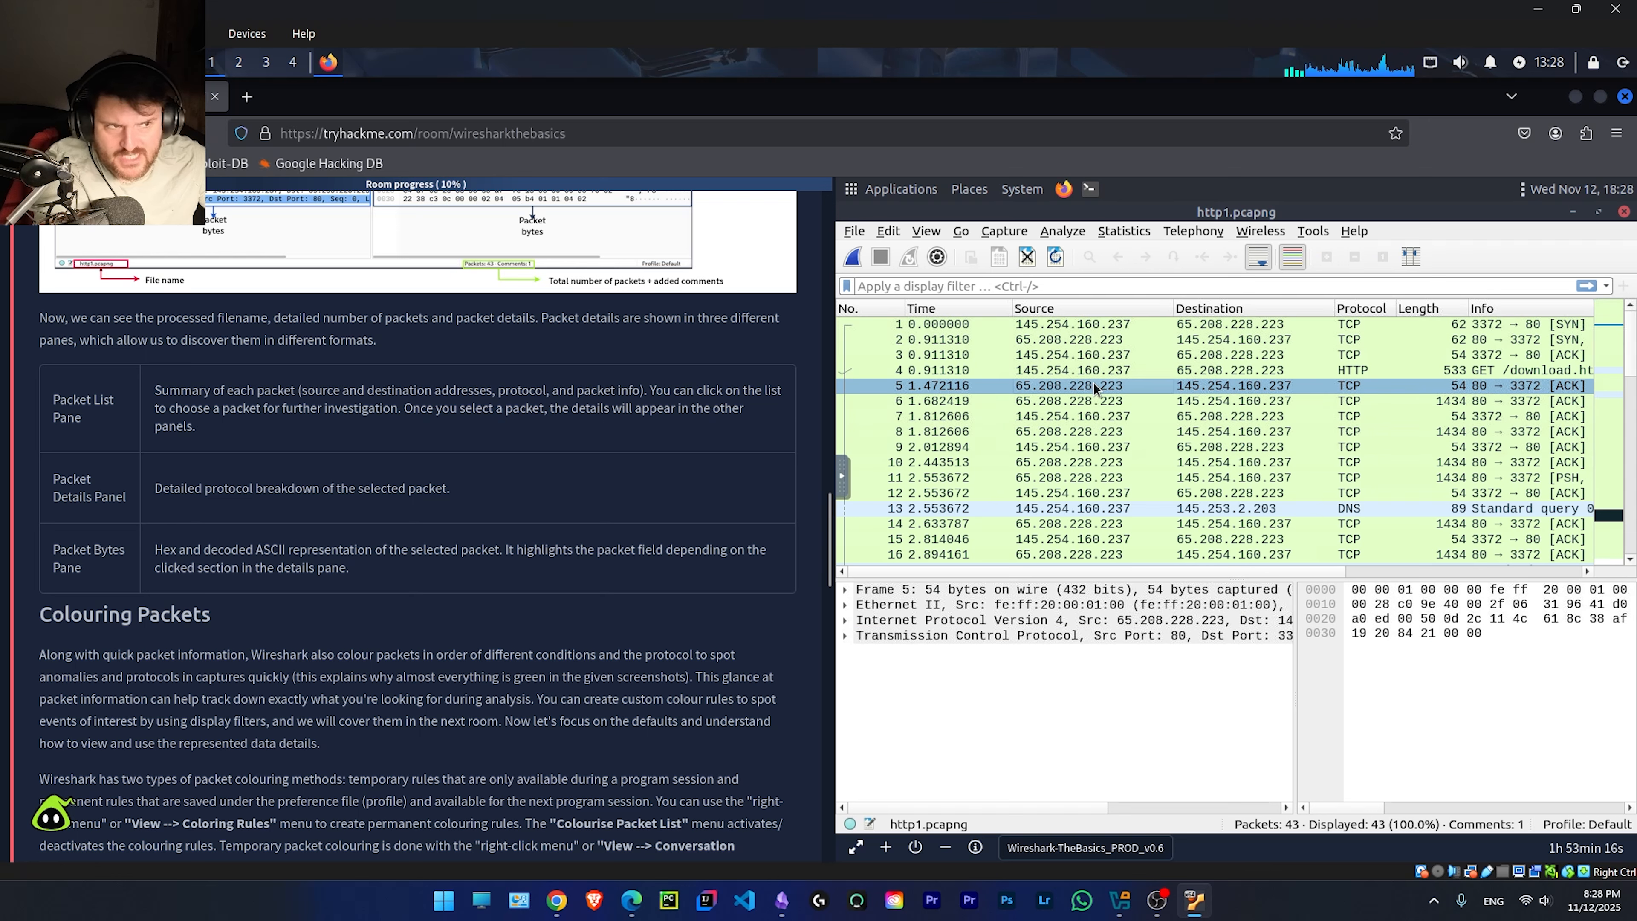
double_click(904, 388)
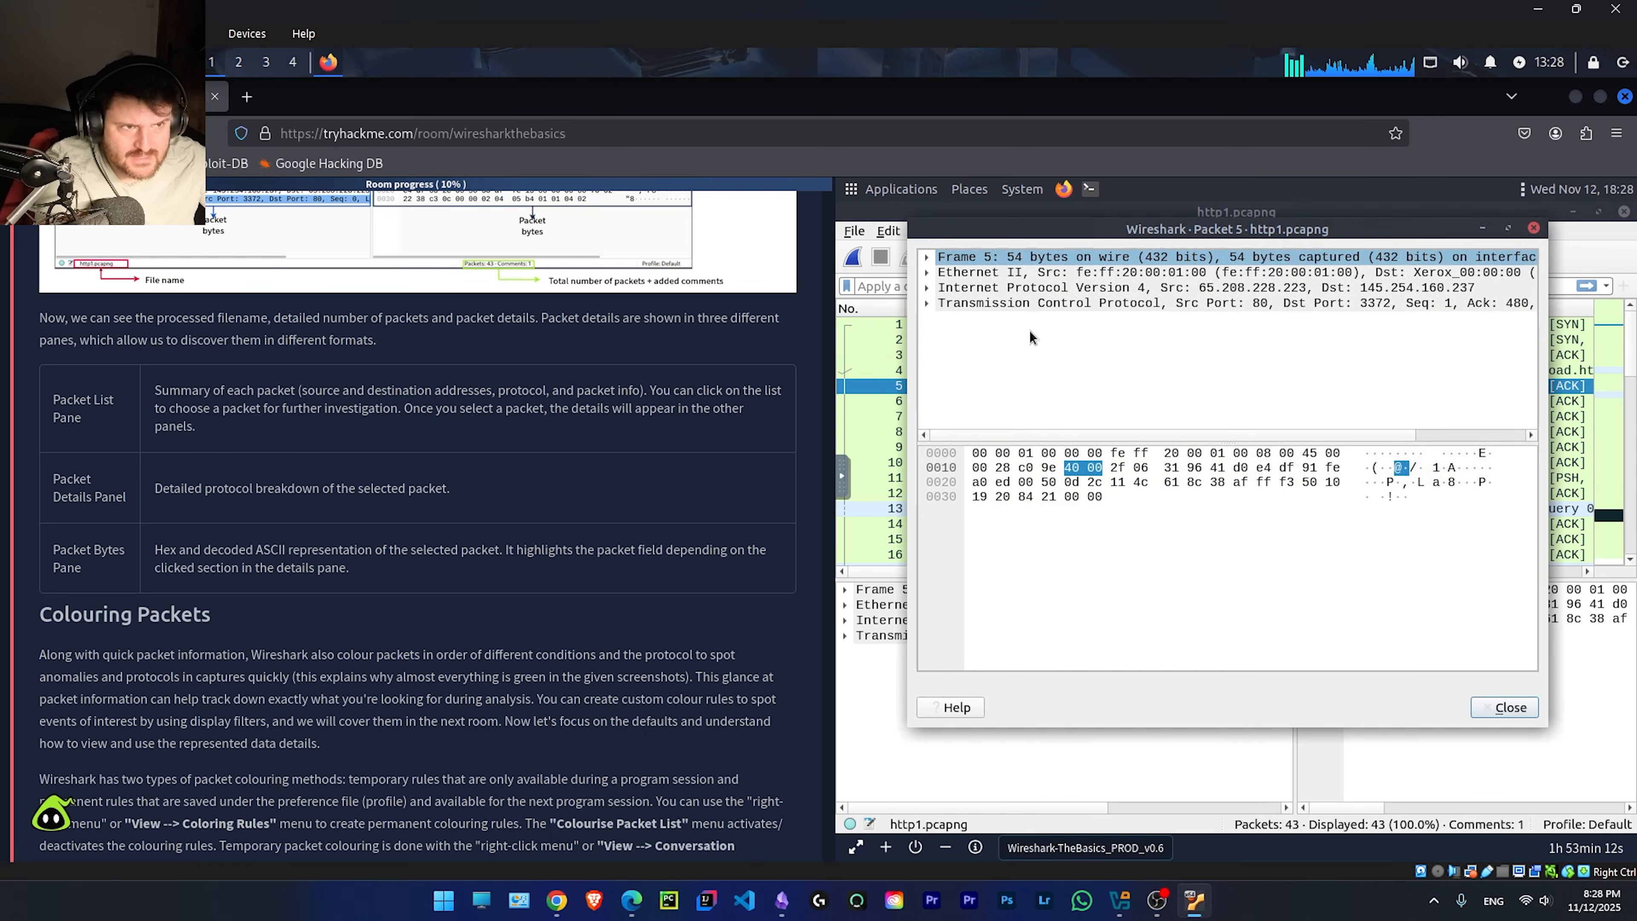
click(1534, 227)
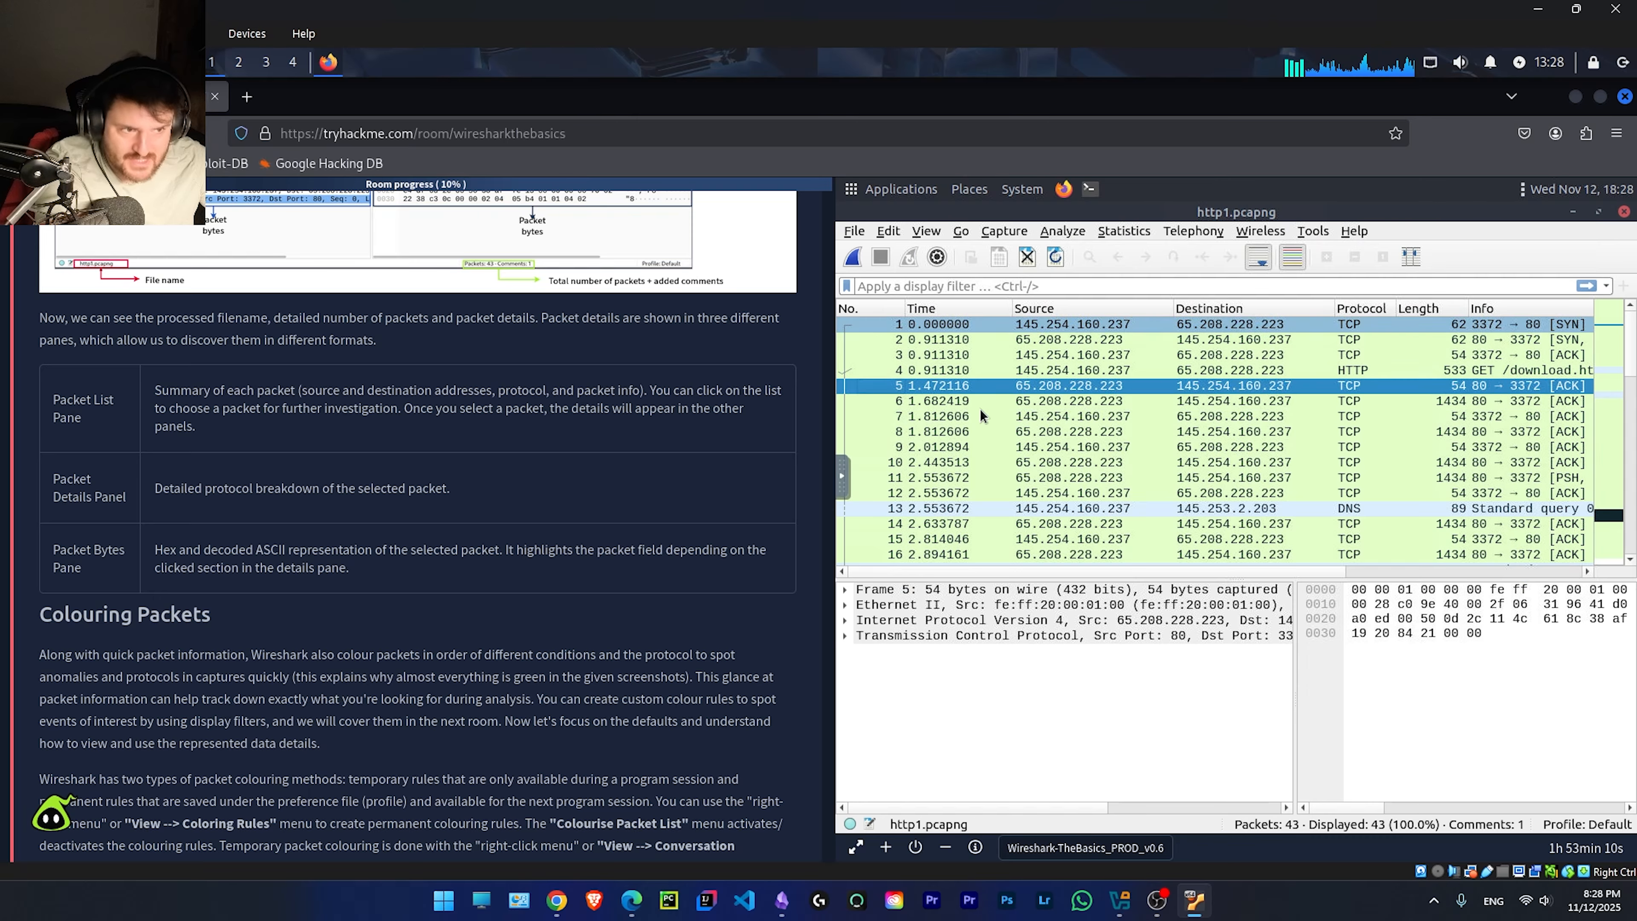
Step: Select packet 11, read the Packet Bytes Pane description, and highlight the packet's Ethernet II bytes
click(910, 479)
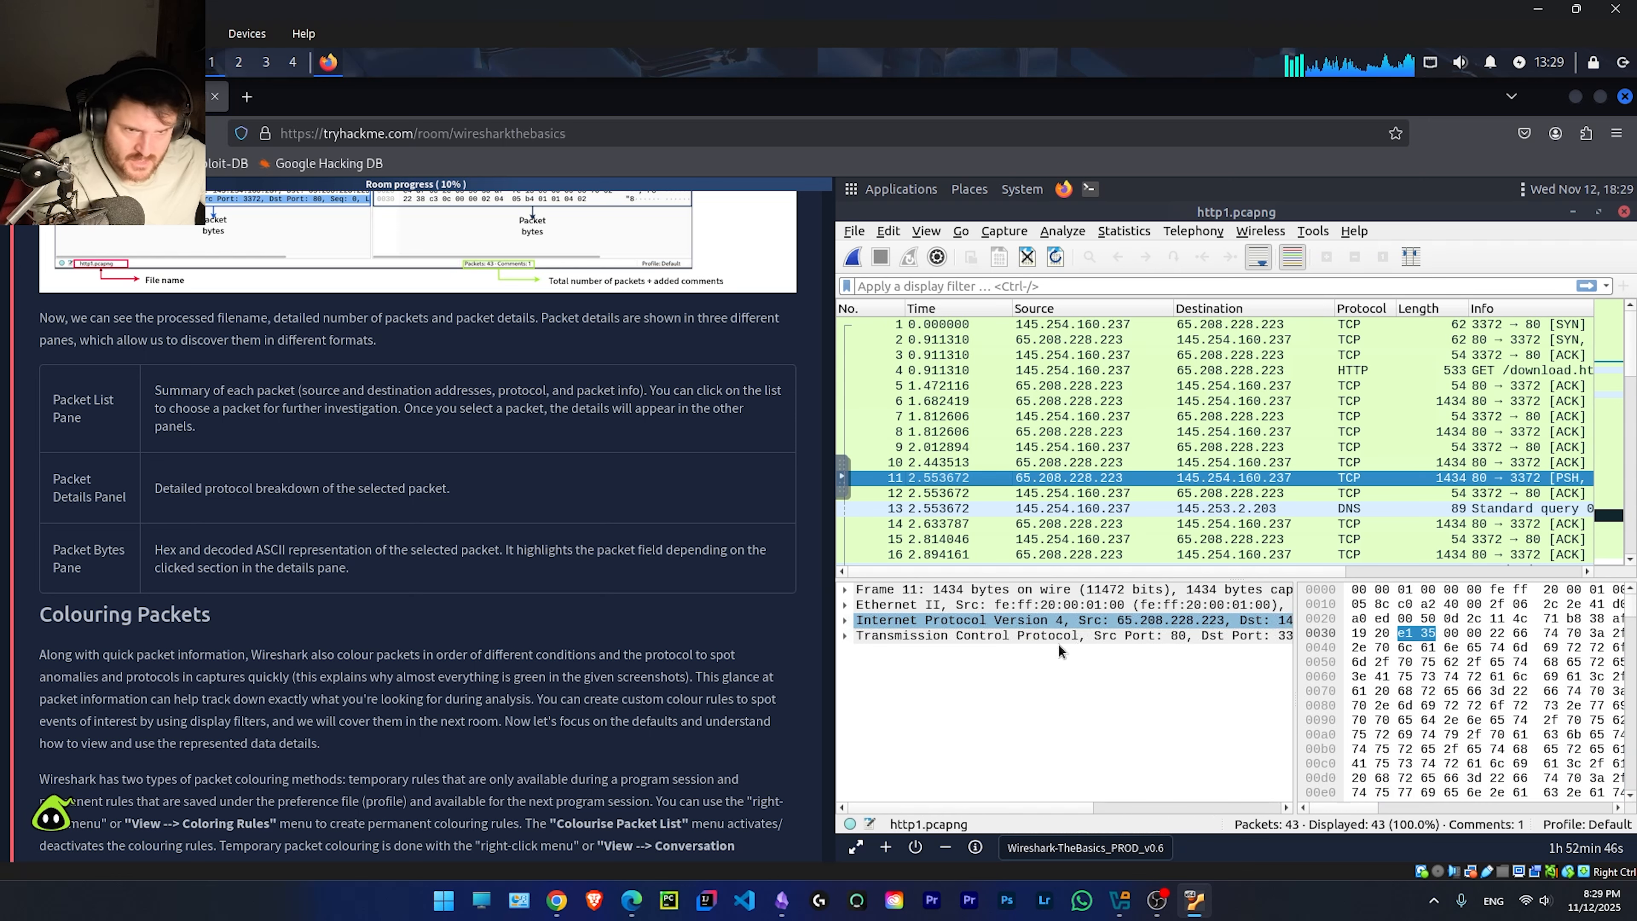
double_click(137, 547)
click(420, 571)
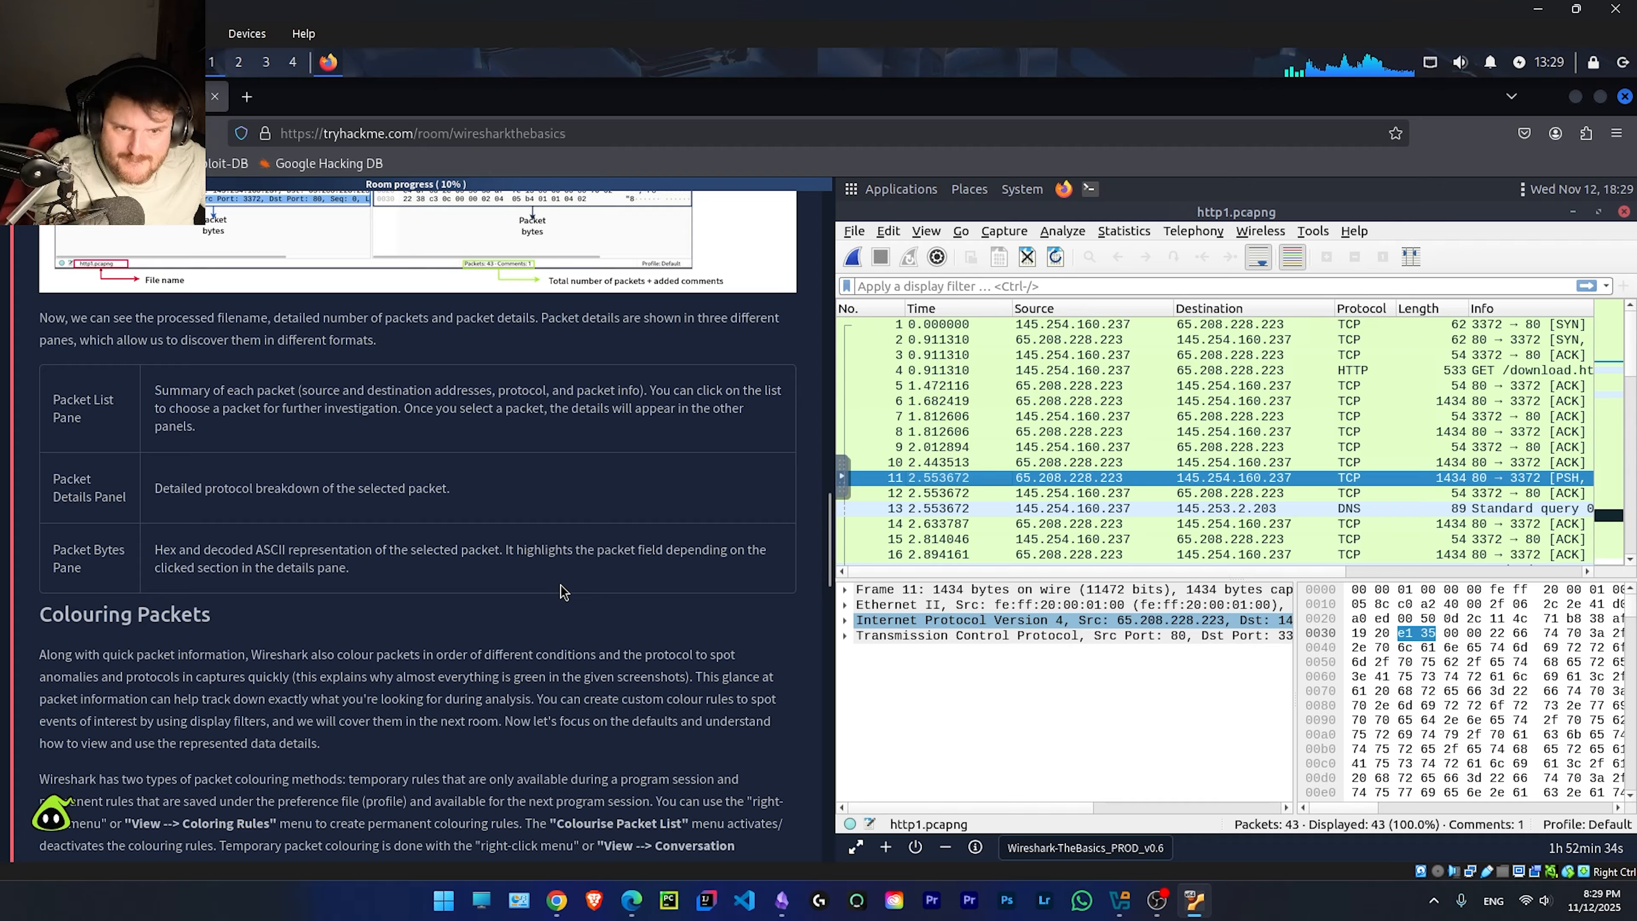
click(1093, 608)
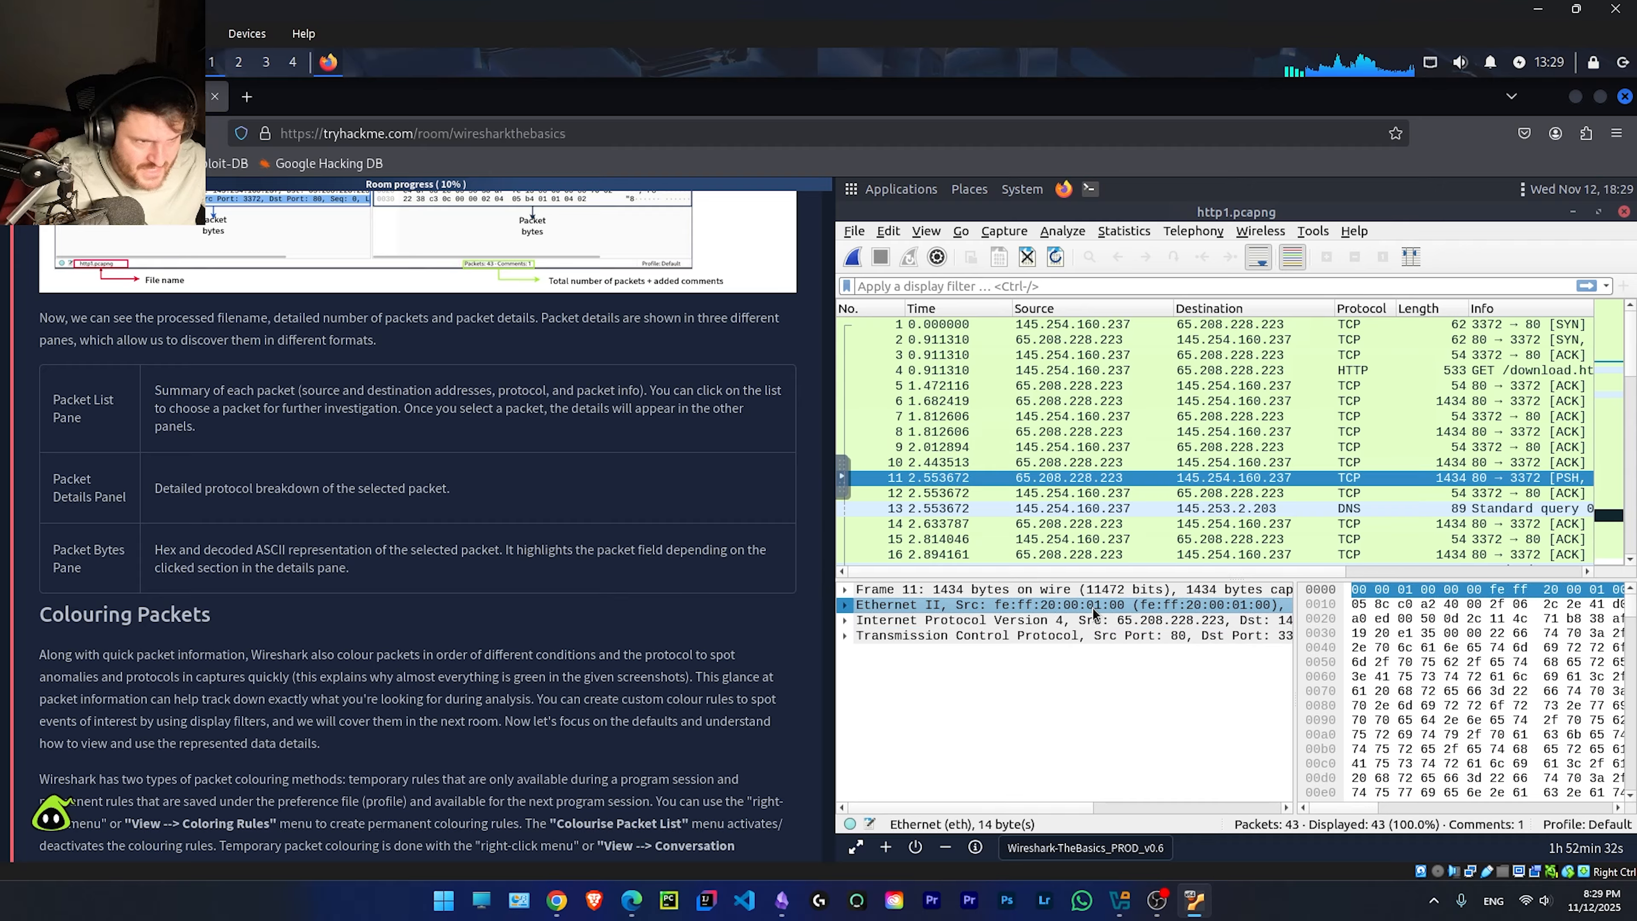
Step: Expand packet 11's Transmission Control Protocol details, then highlight the bytes of its TCP, Ethernet II, Frame and IPv4 layers
click(1096, 624)
click(1089, 635)
click(845, 636)
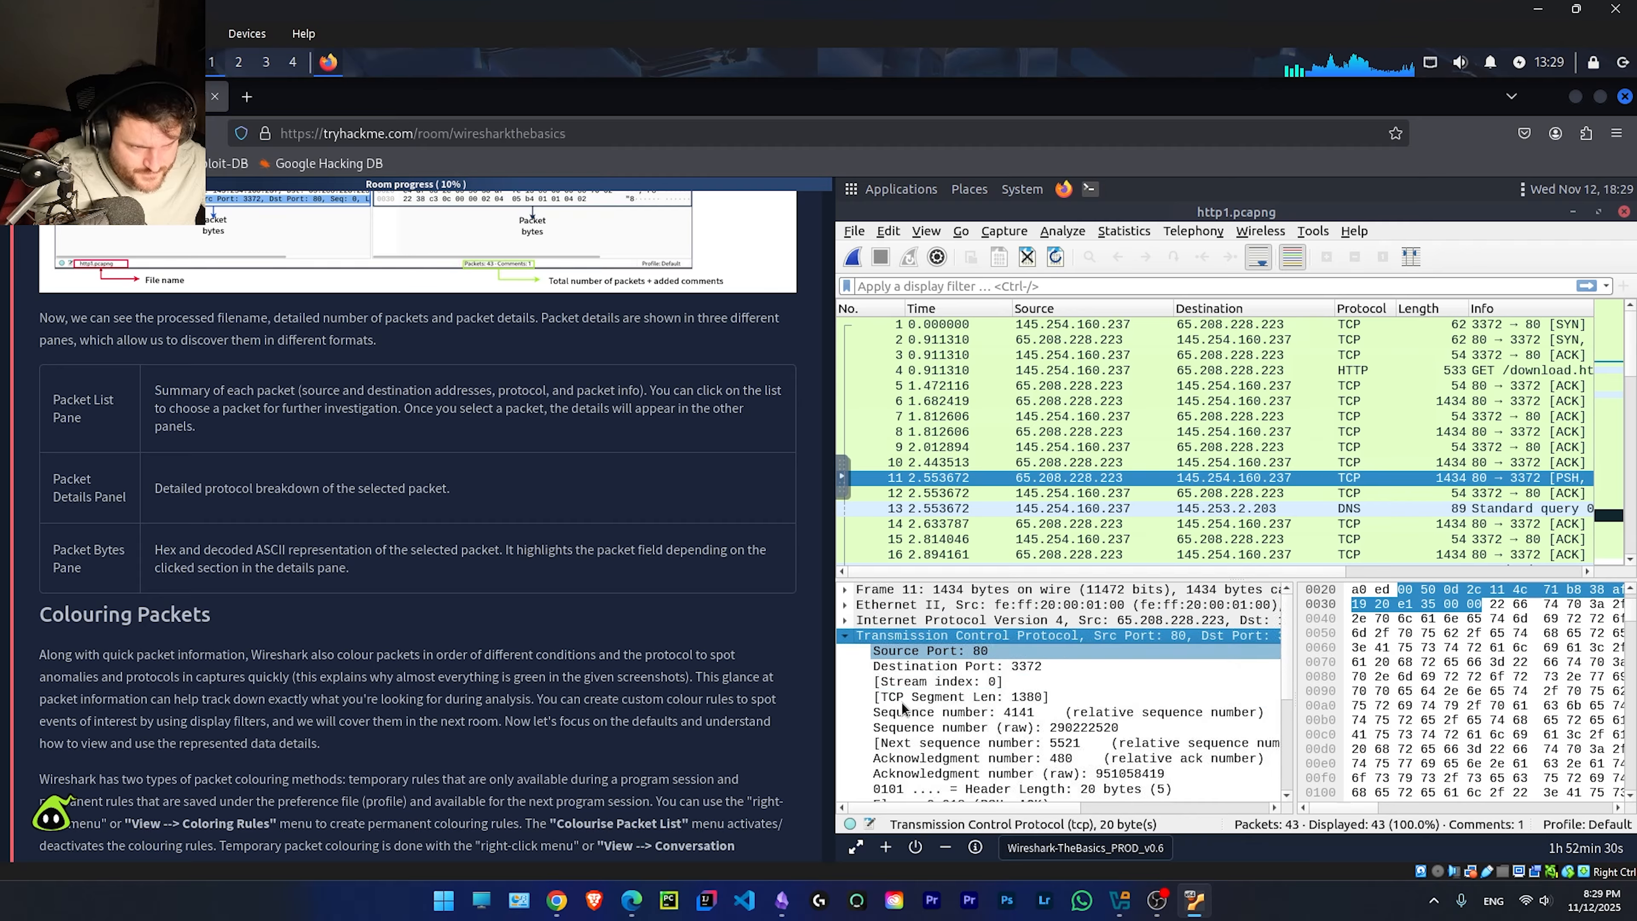
click(978, 697)
scroll(980, 703, down, 4)
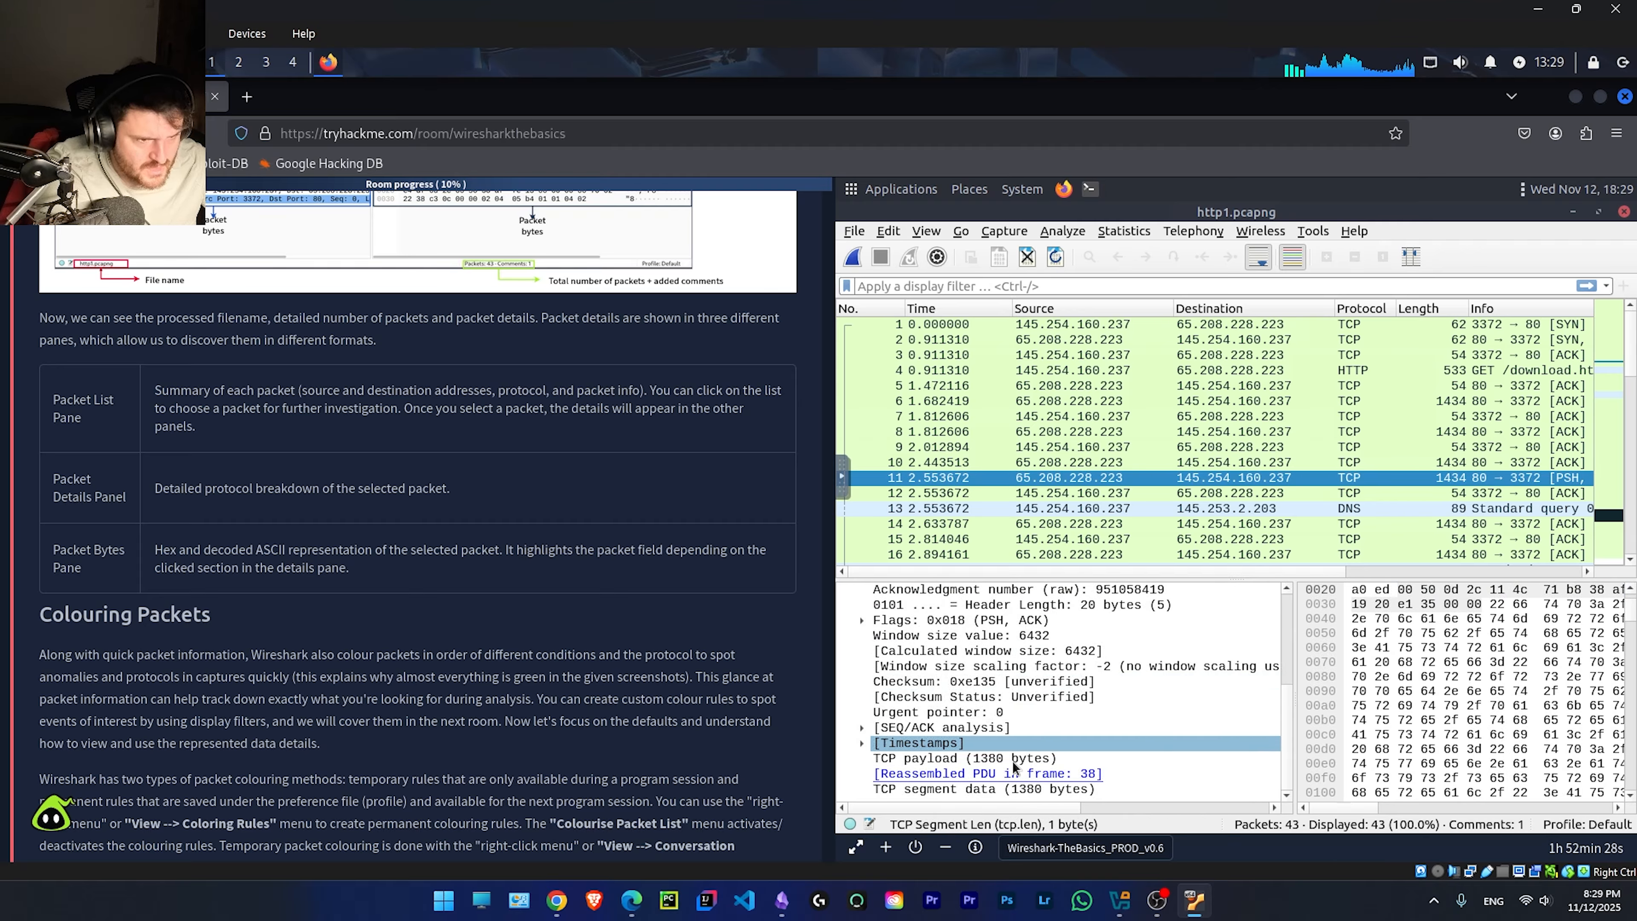
scroll(999, 720, up, 4)
click(1011, 637)
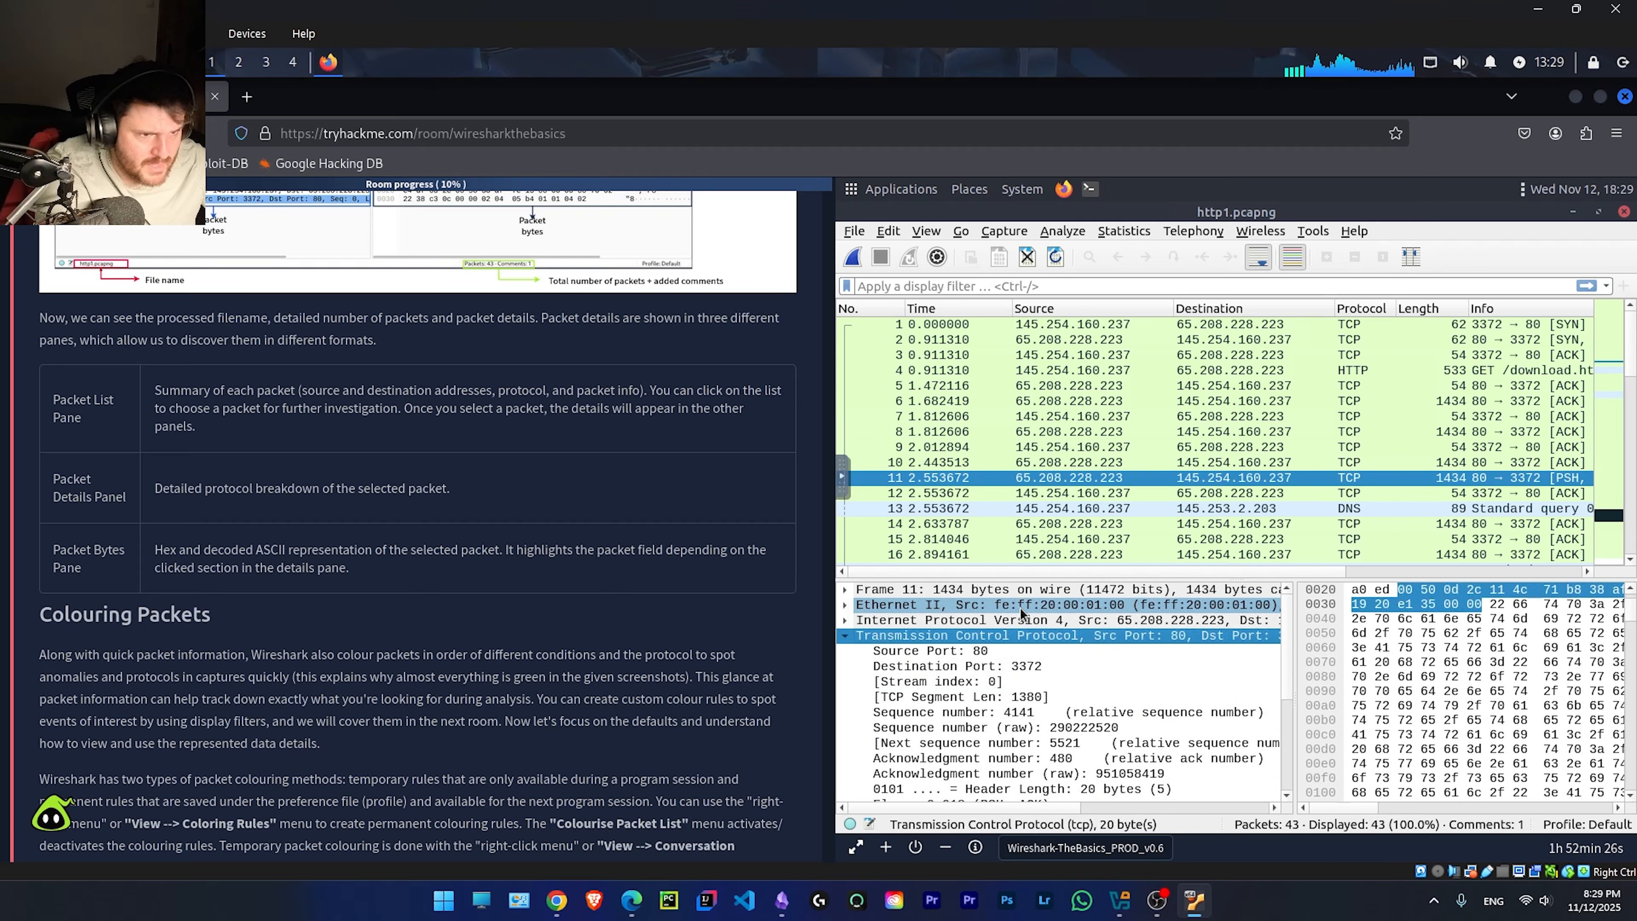
click(1035, 605)
click(1048, 590)
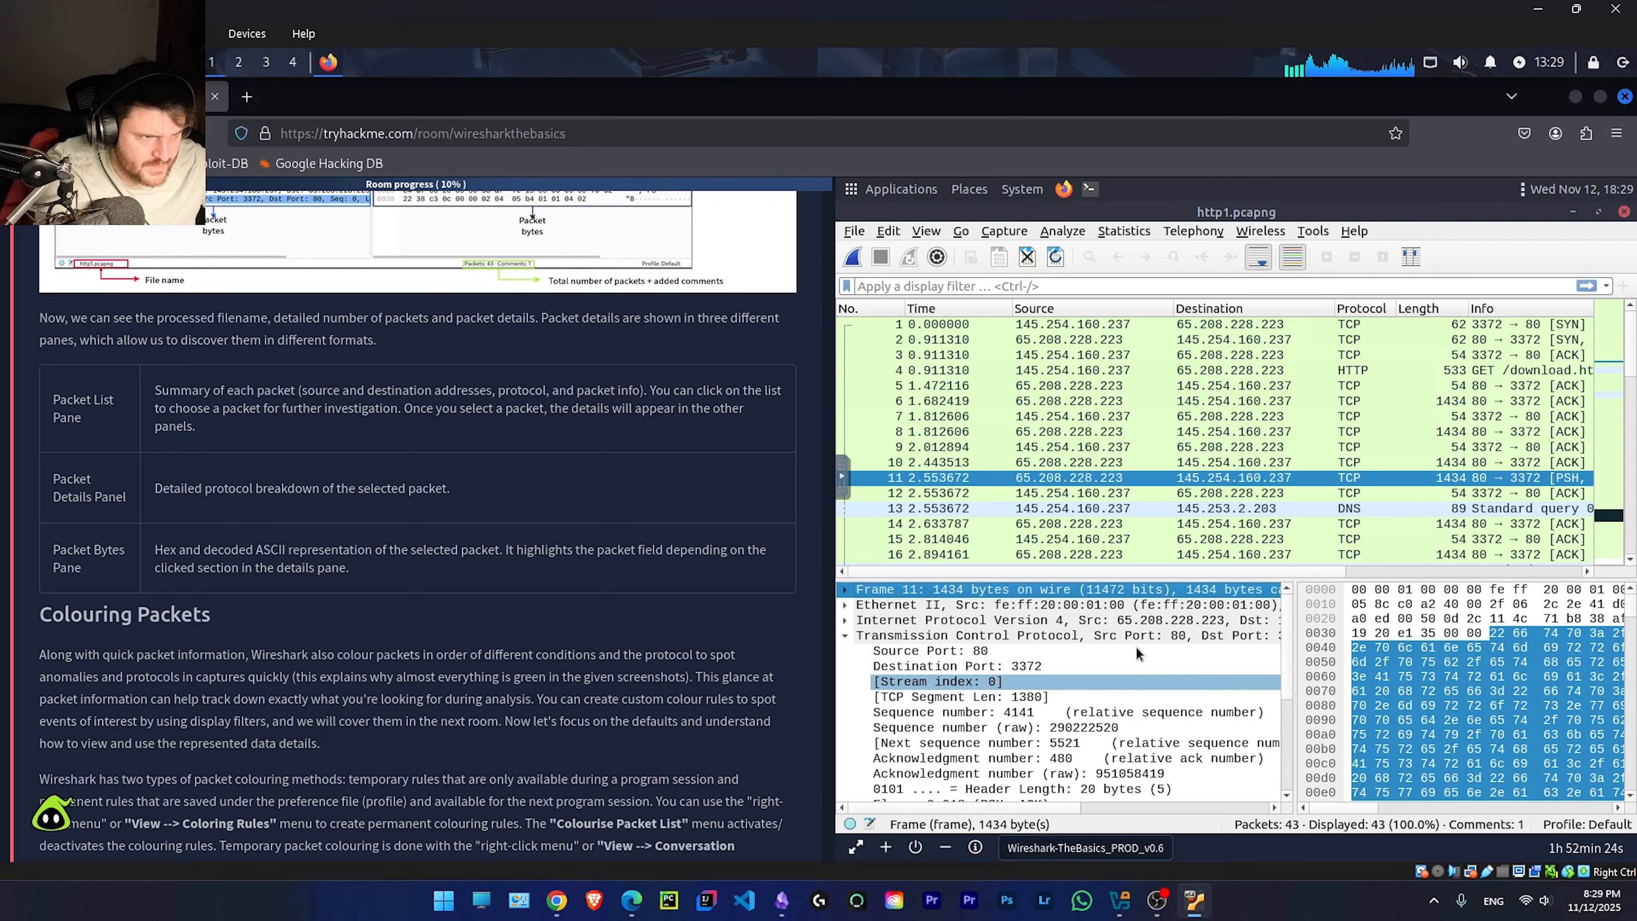
click(1122, 621)
Step: Read the Colouring Packets section on custom display-filter rules and on temporary versus permanent colouring rules
scroll(227, 355, down, 4)
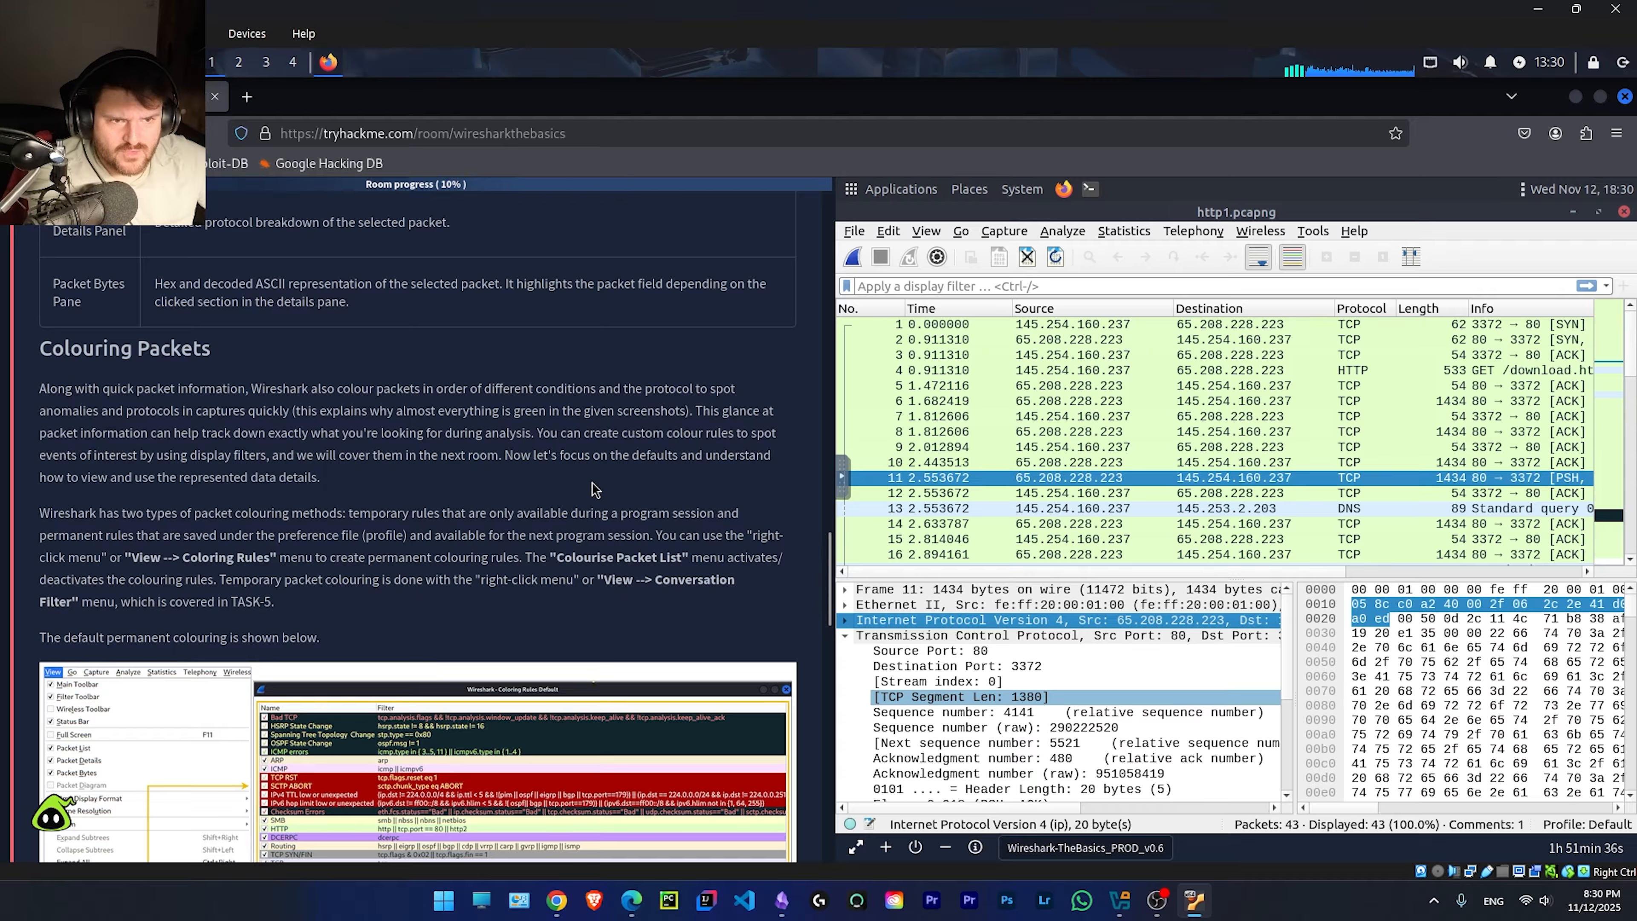
drag(635, 433, 777, 432)
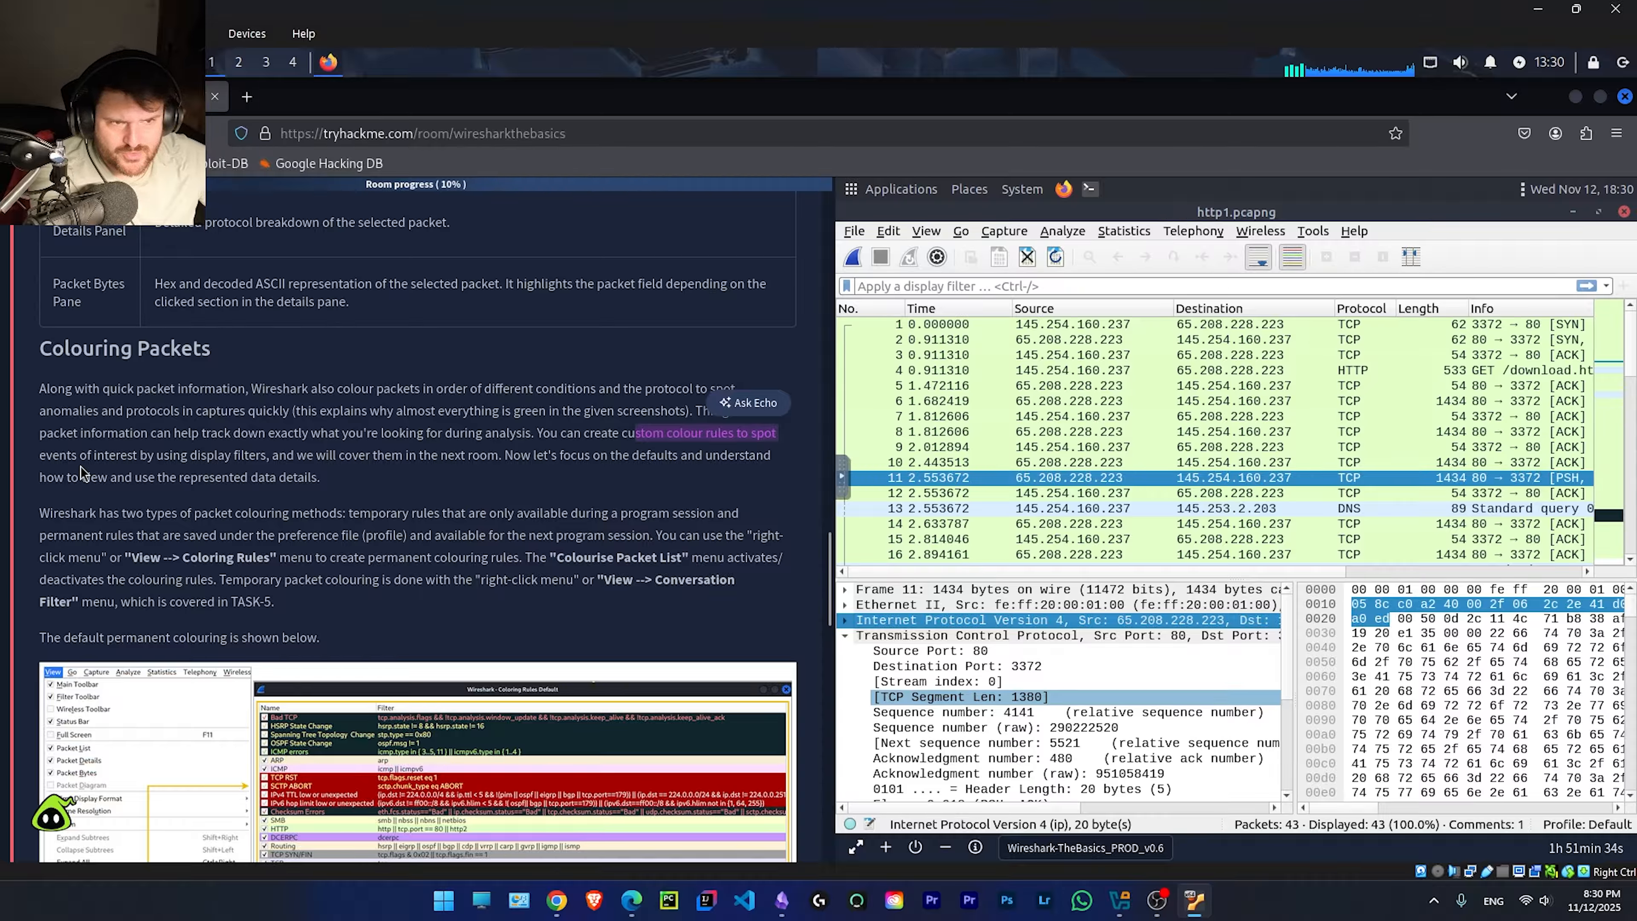
drag(96, 460, 559, 462)
click(598, 503)
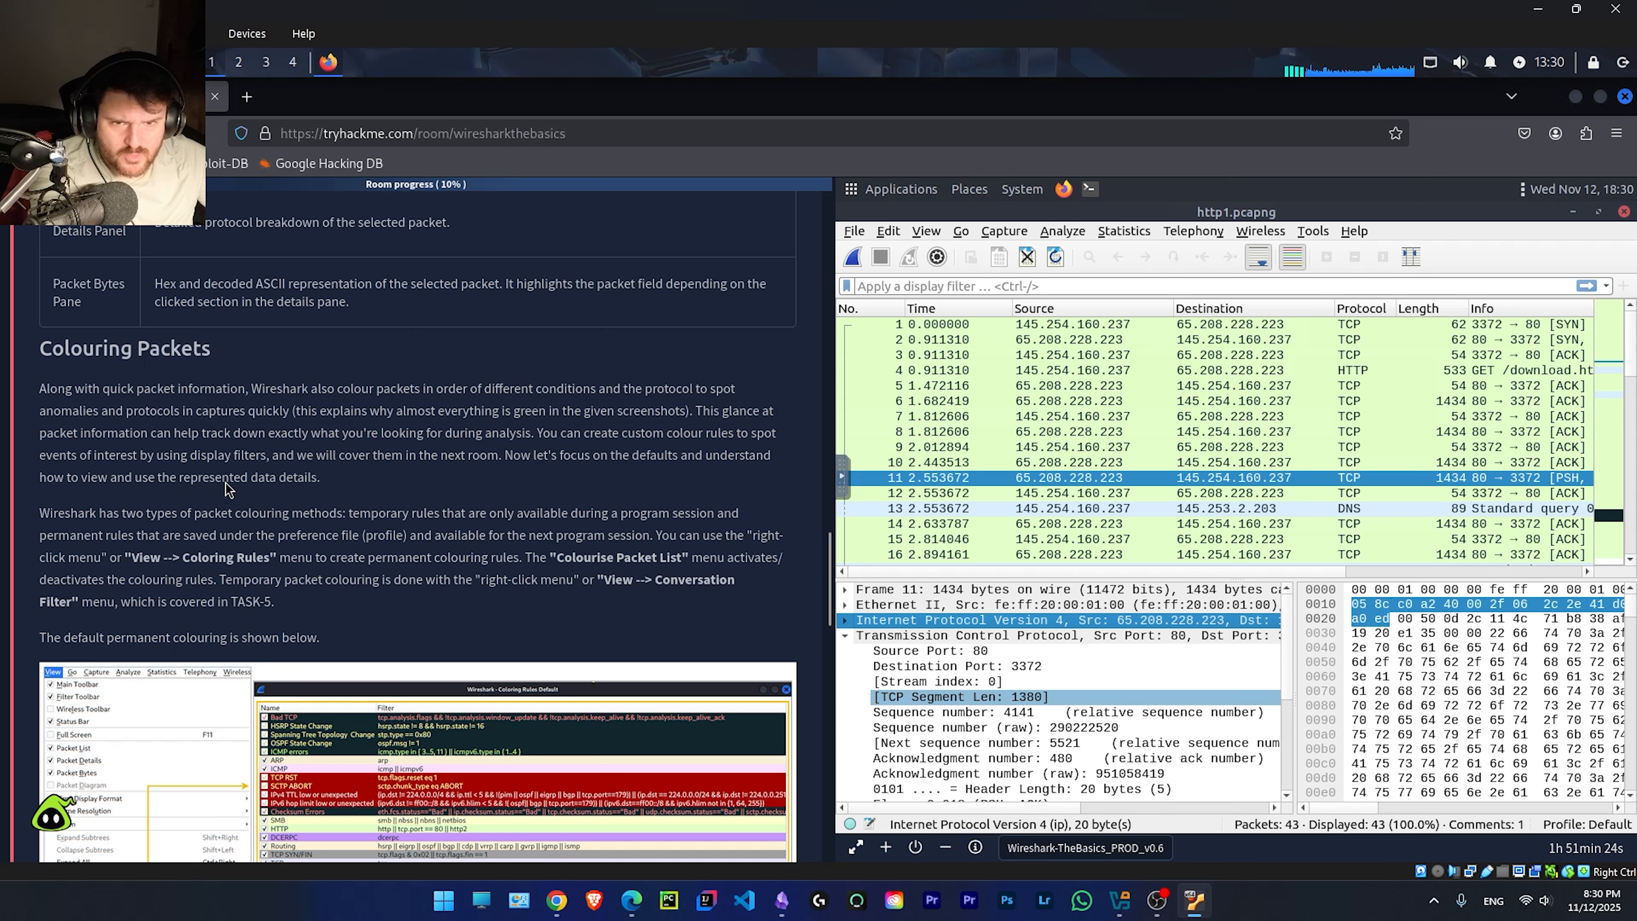
scroll(332, 488, down, 1)
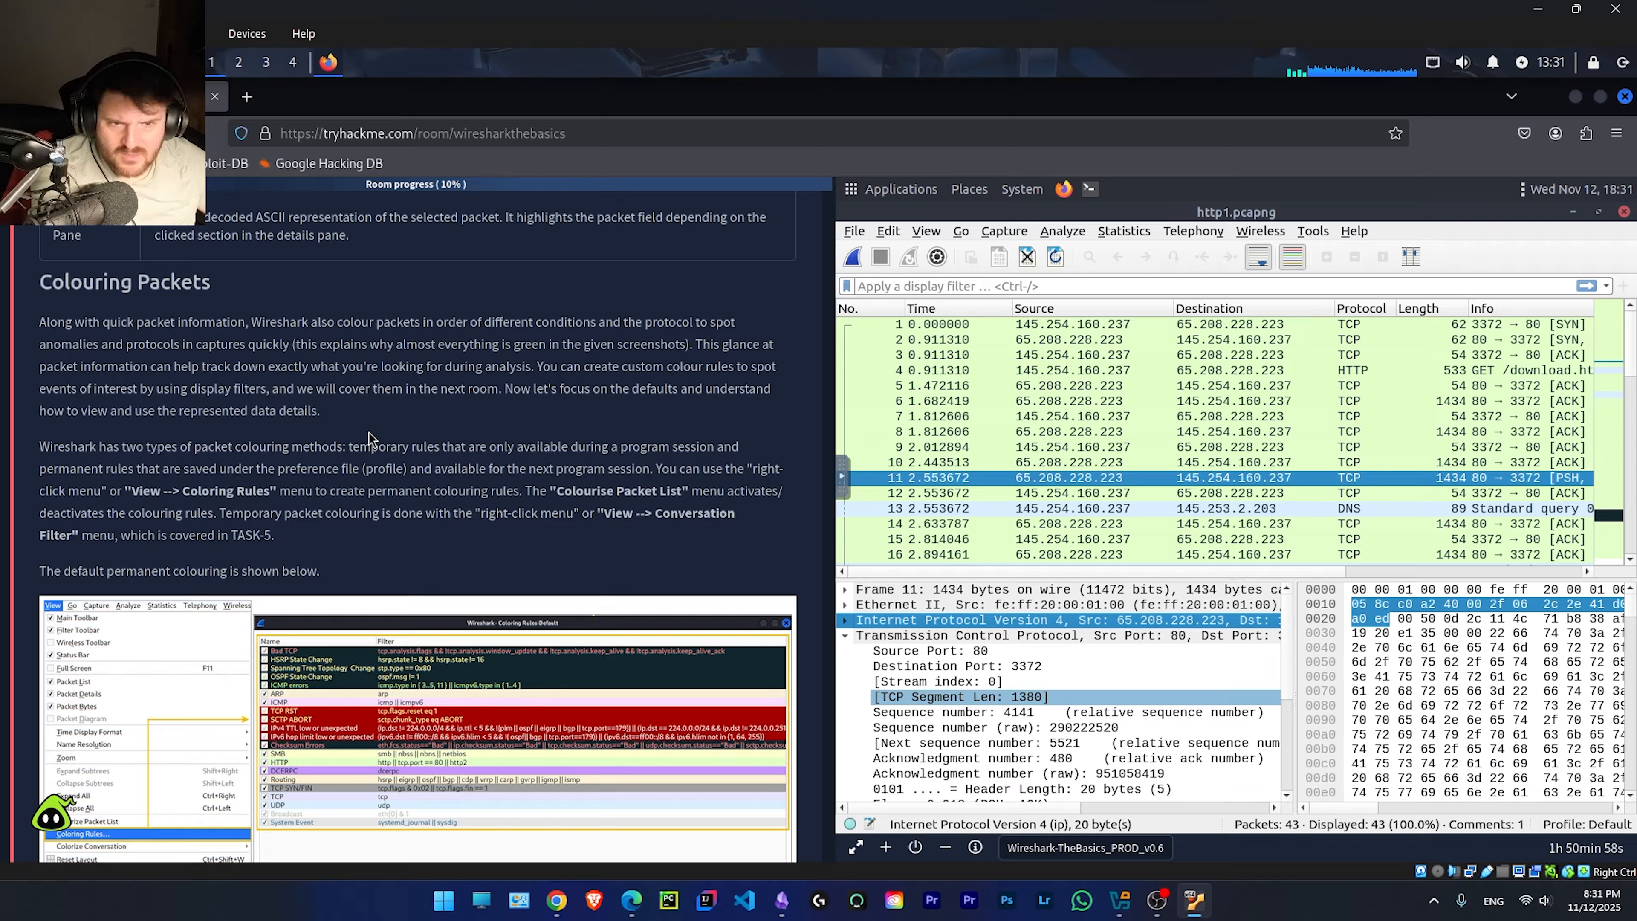
click(1371, 722)
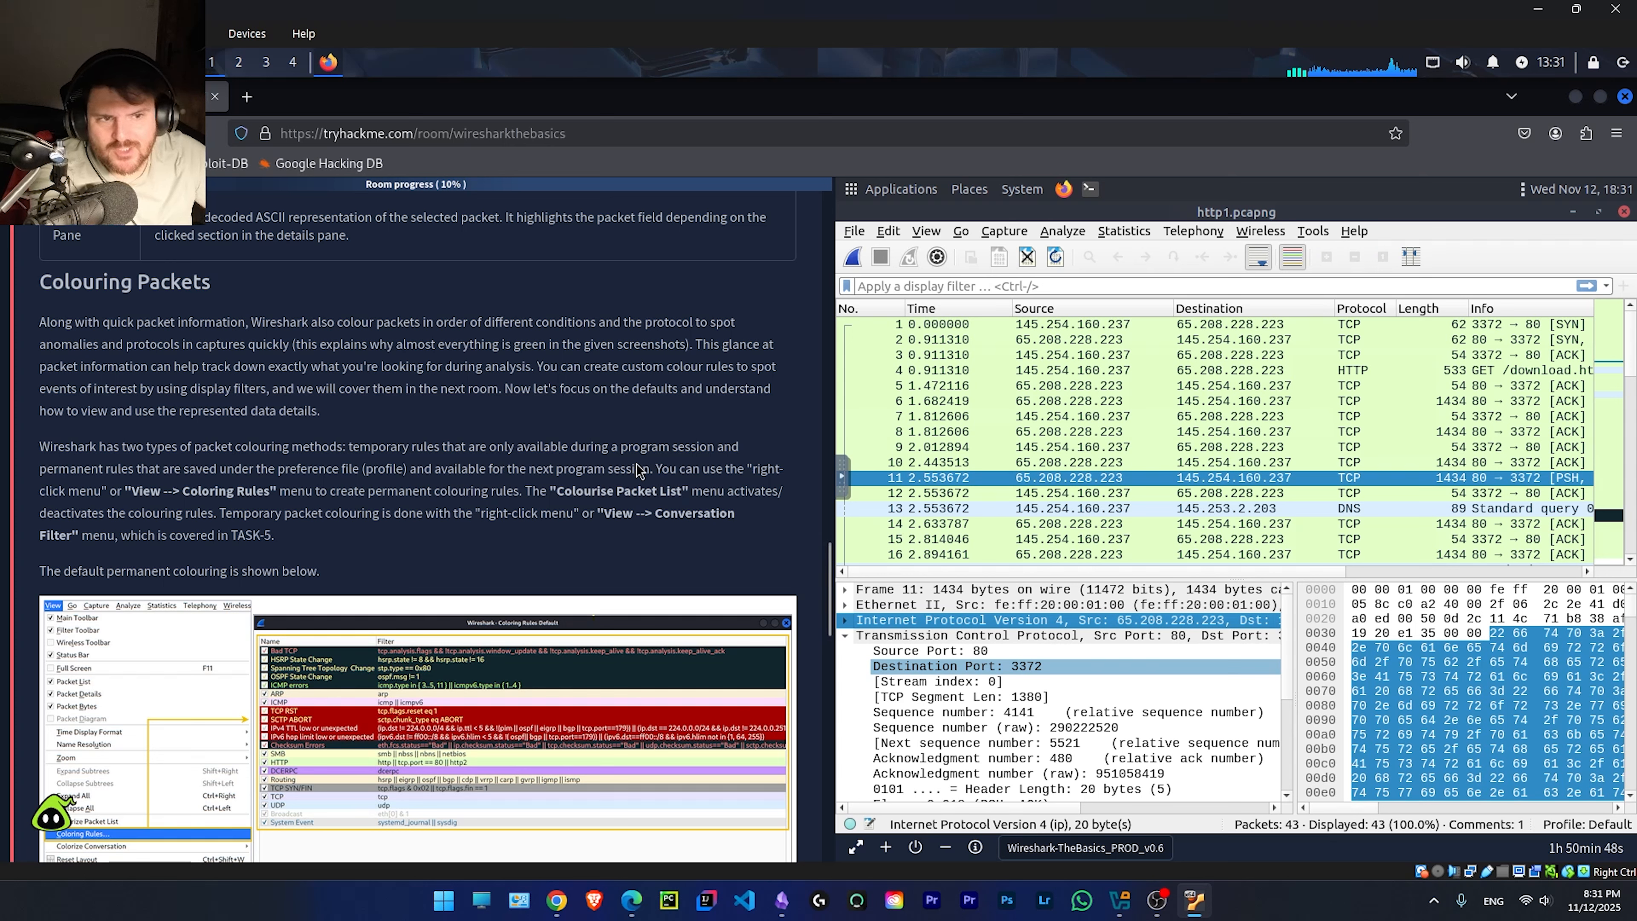
drag(620, 446, 726, 449)
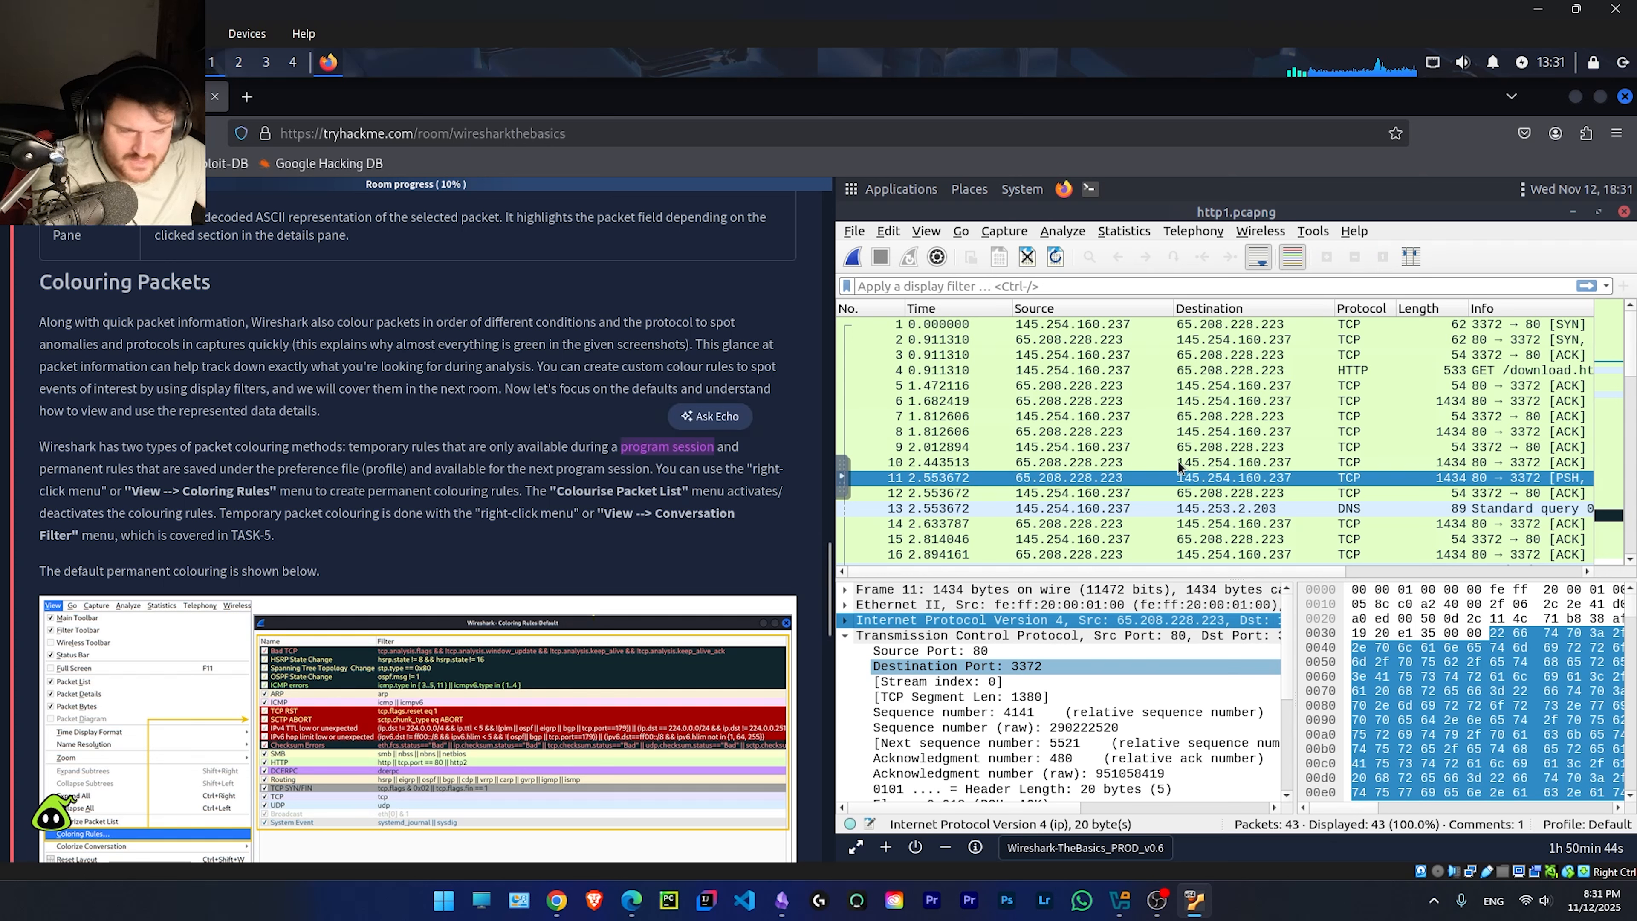
click(337, 459)
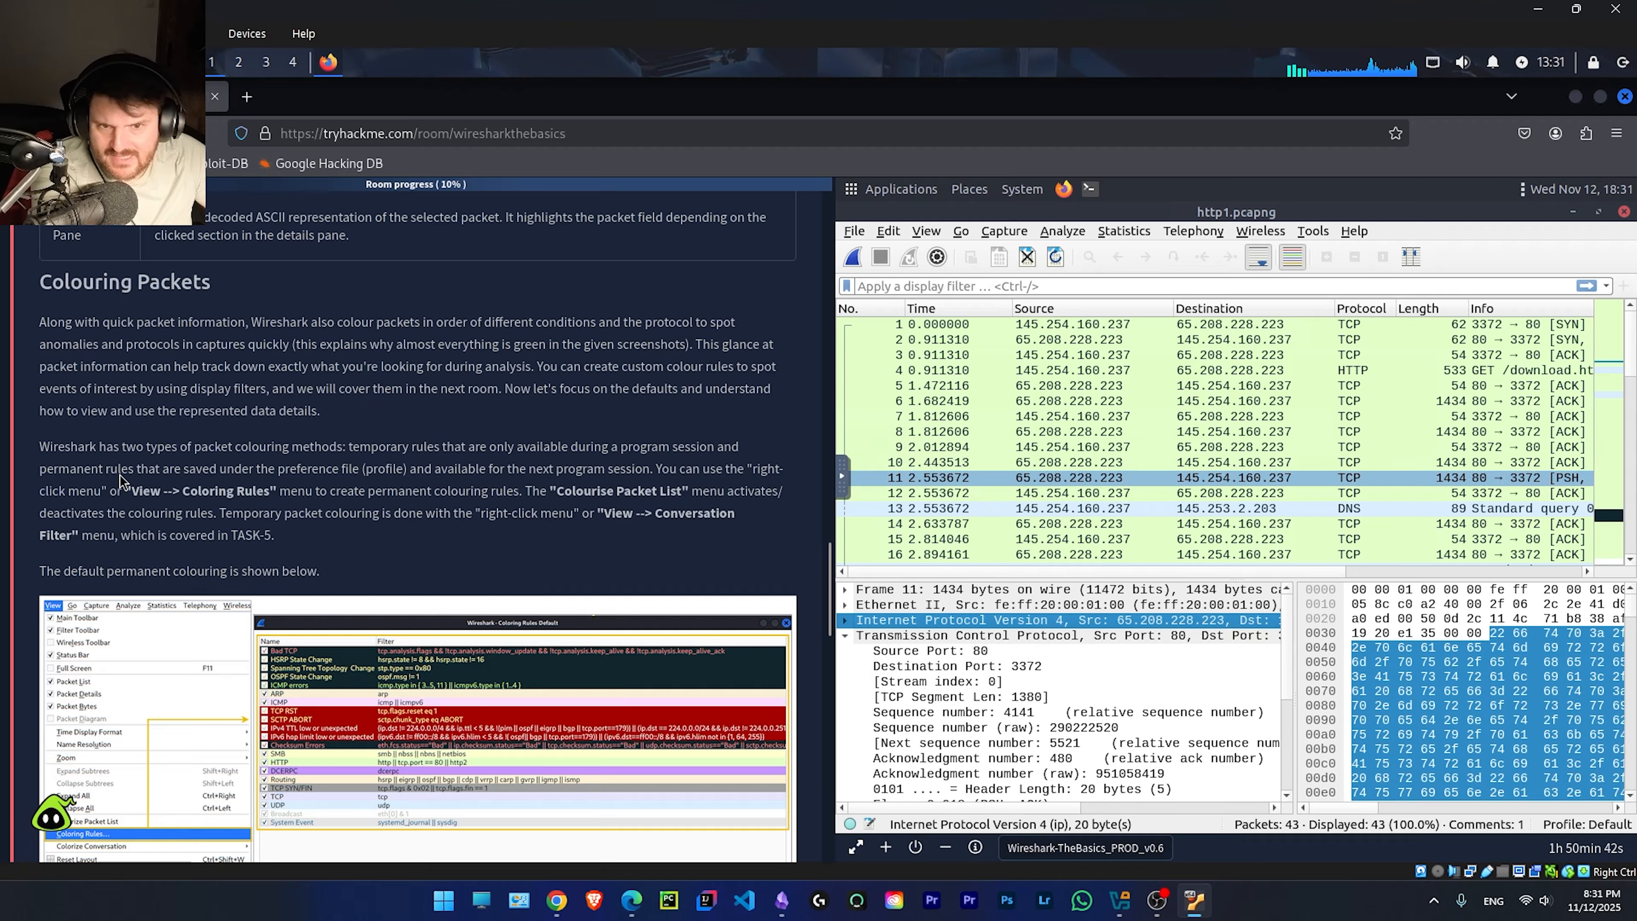
drag(134, 469, 40, 469)
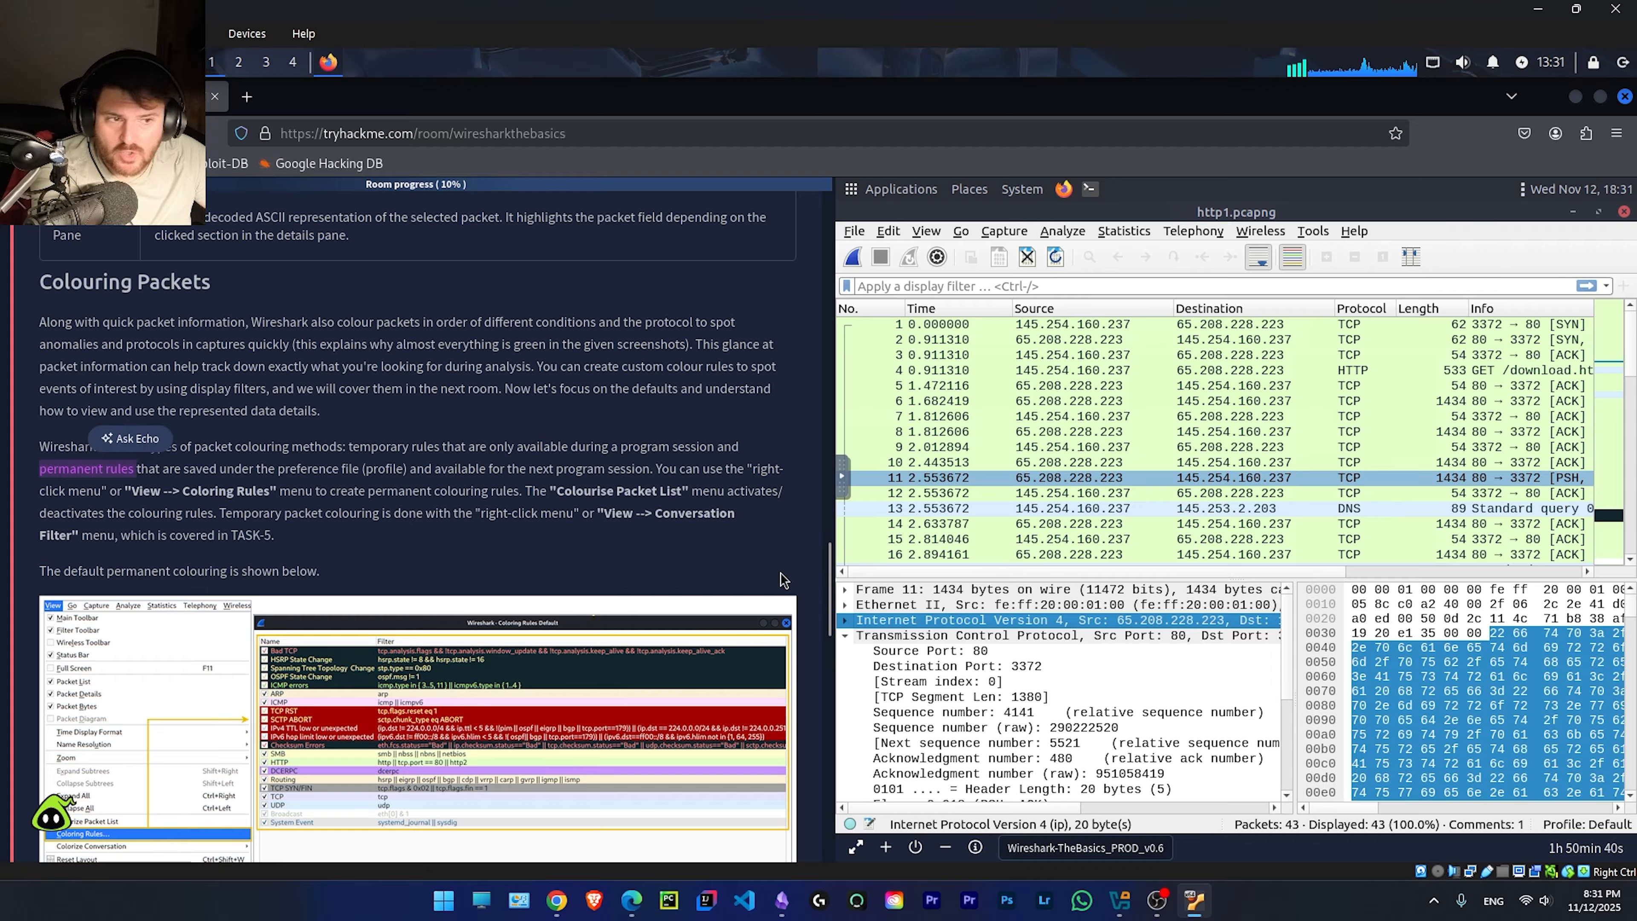
click(664, 478)
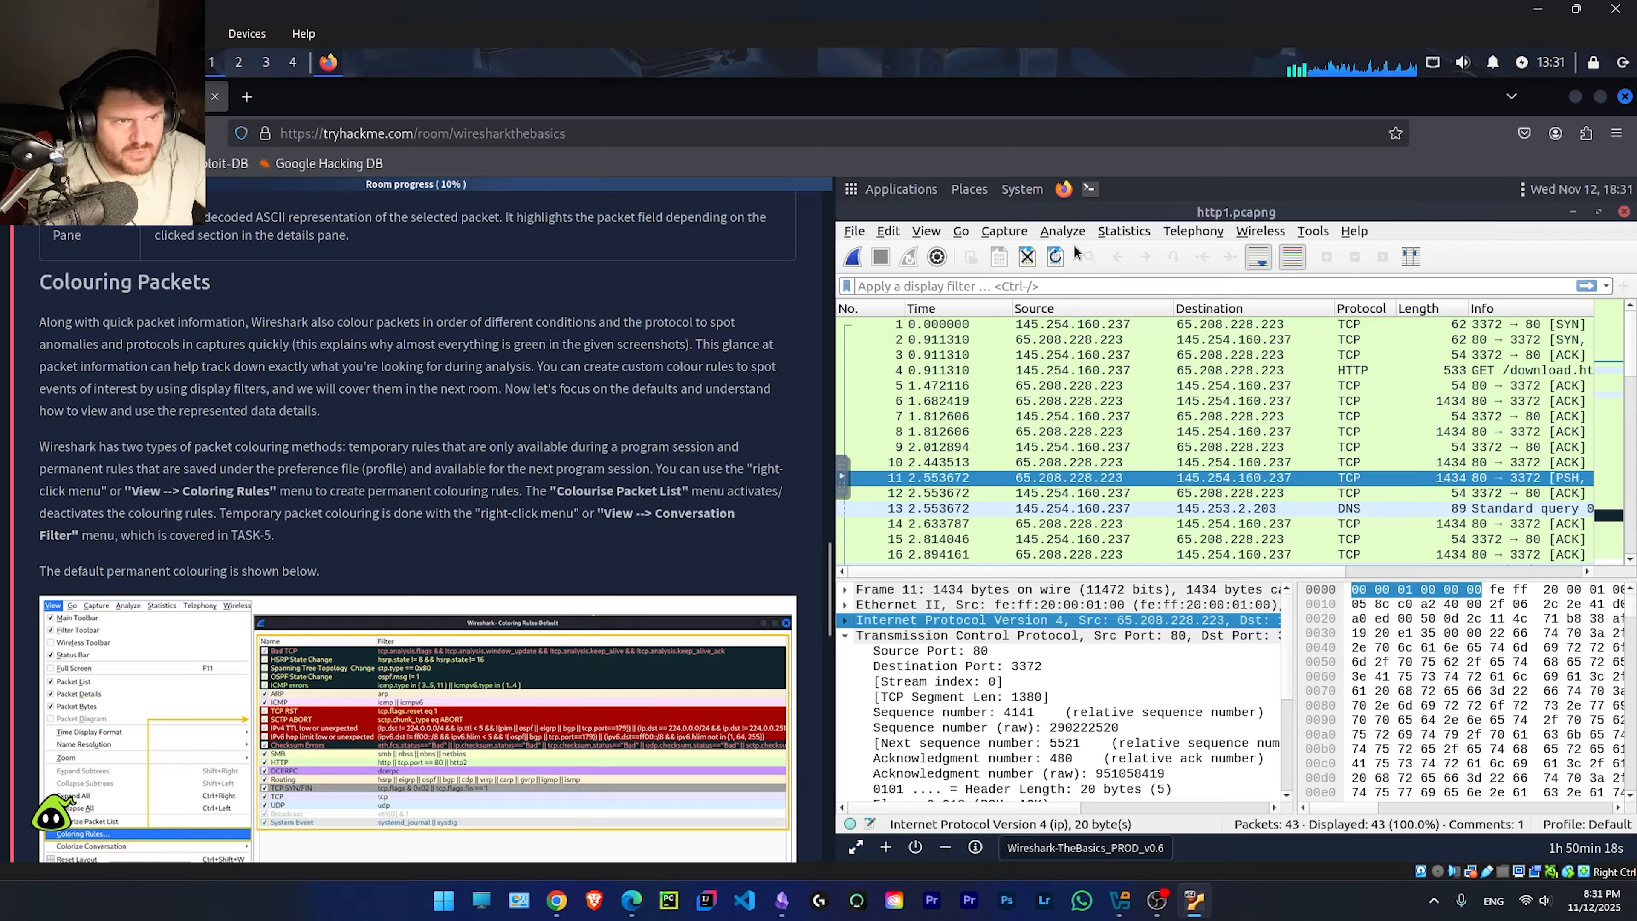
Step: Review Wireshark's default Coloring Rules list and close it without changes
click(925, 236)
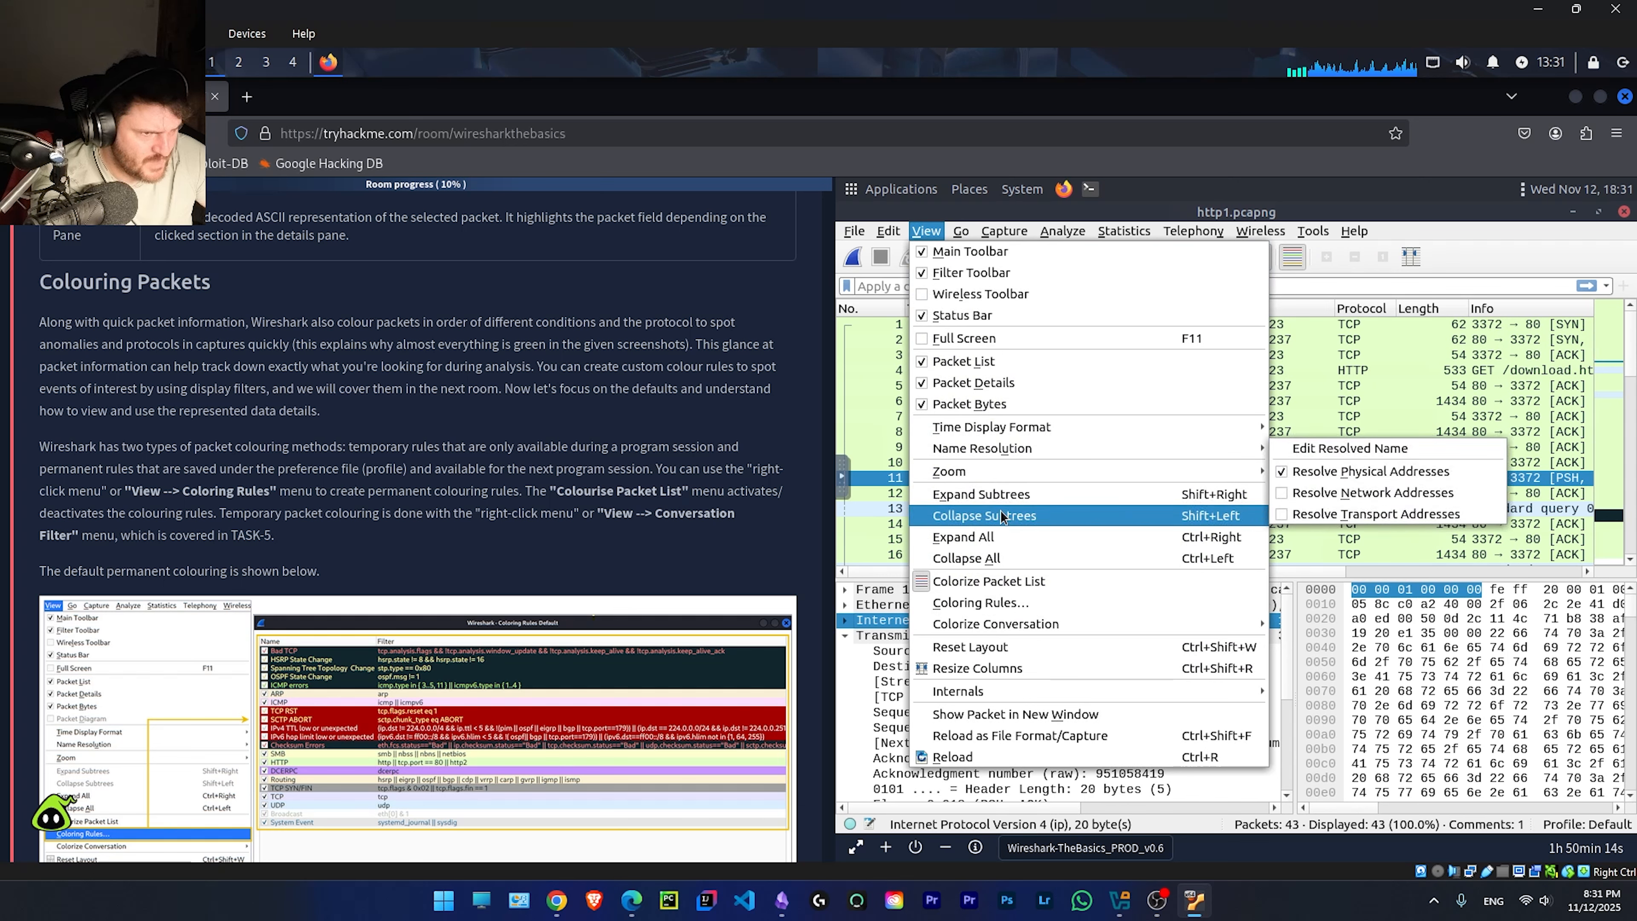
click(1003, 605)
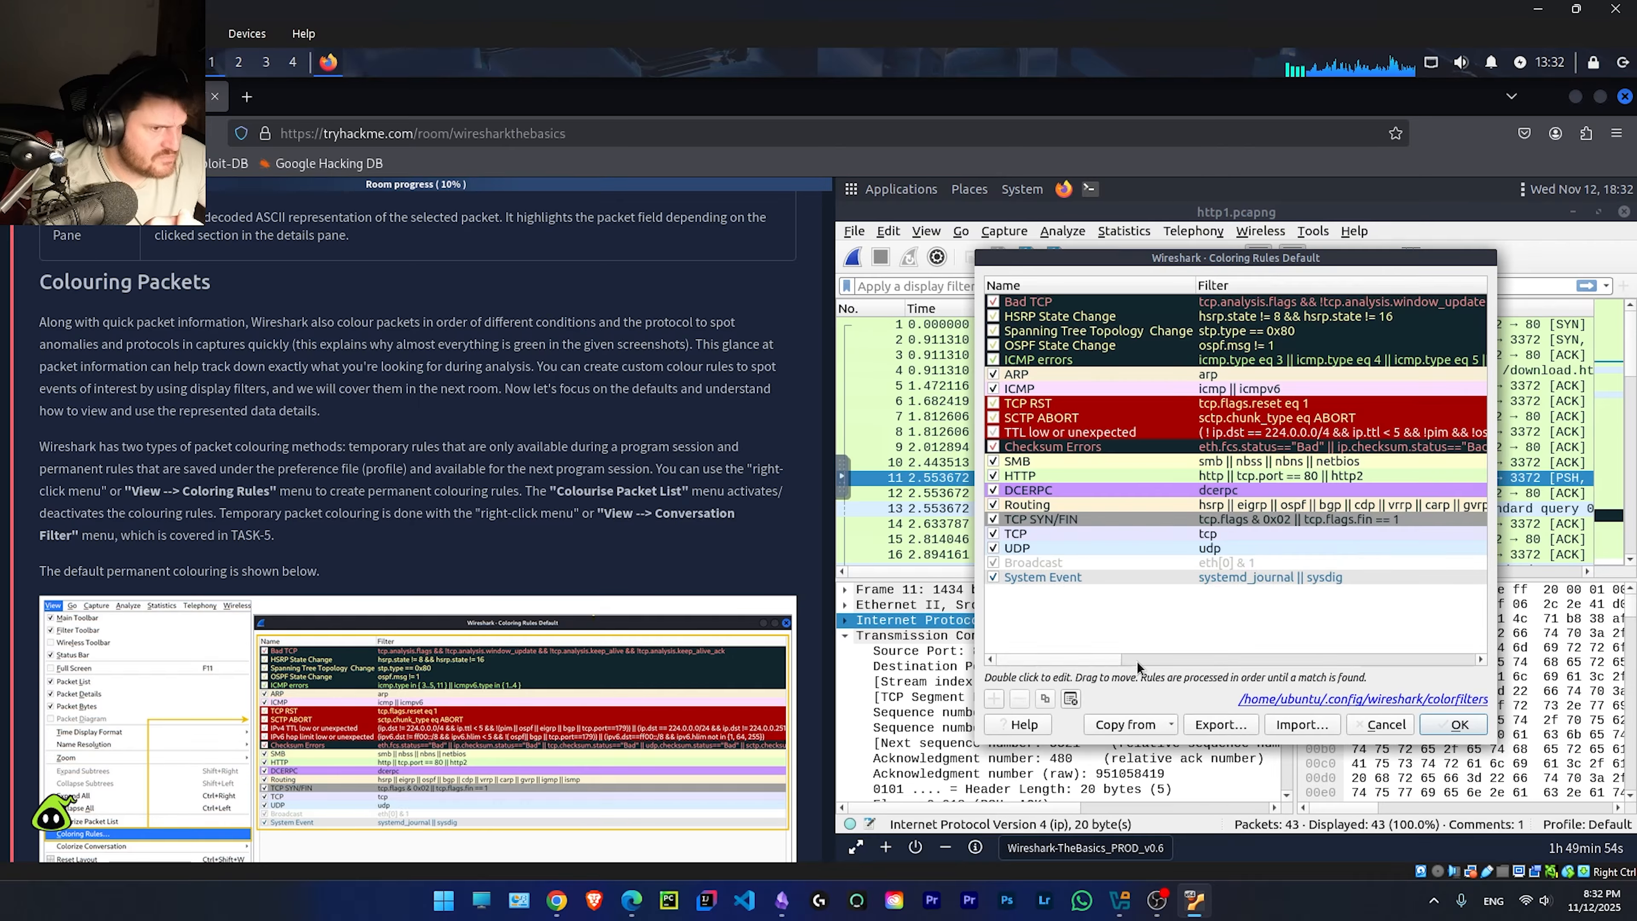
click(1386, 726)
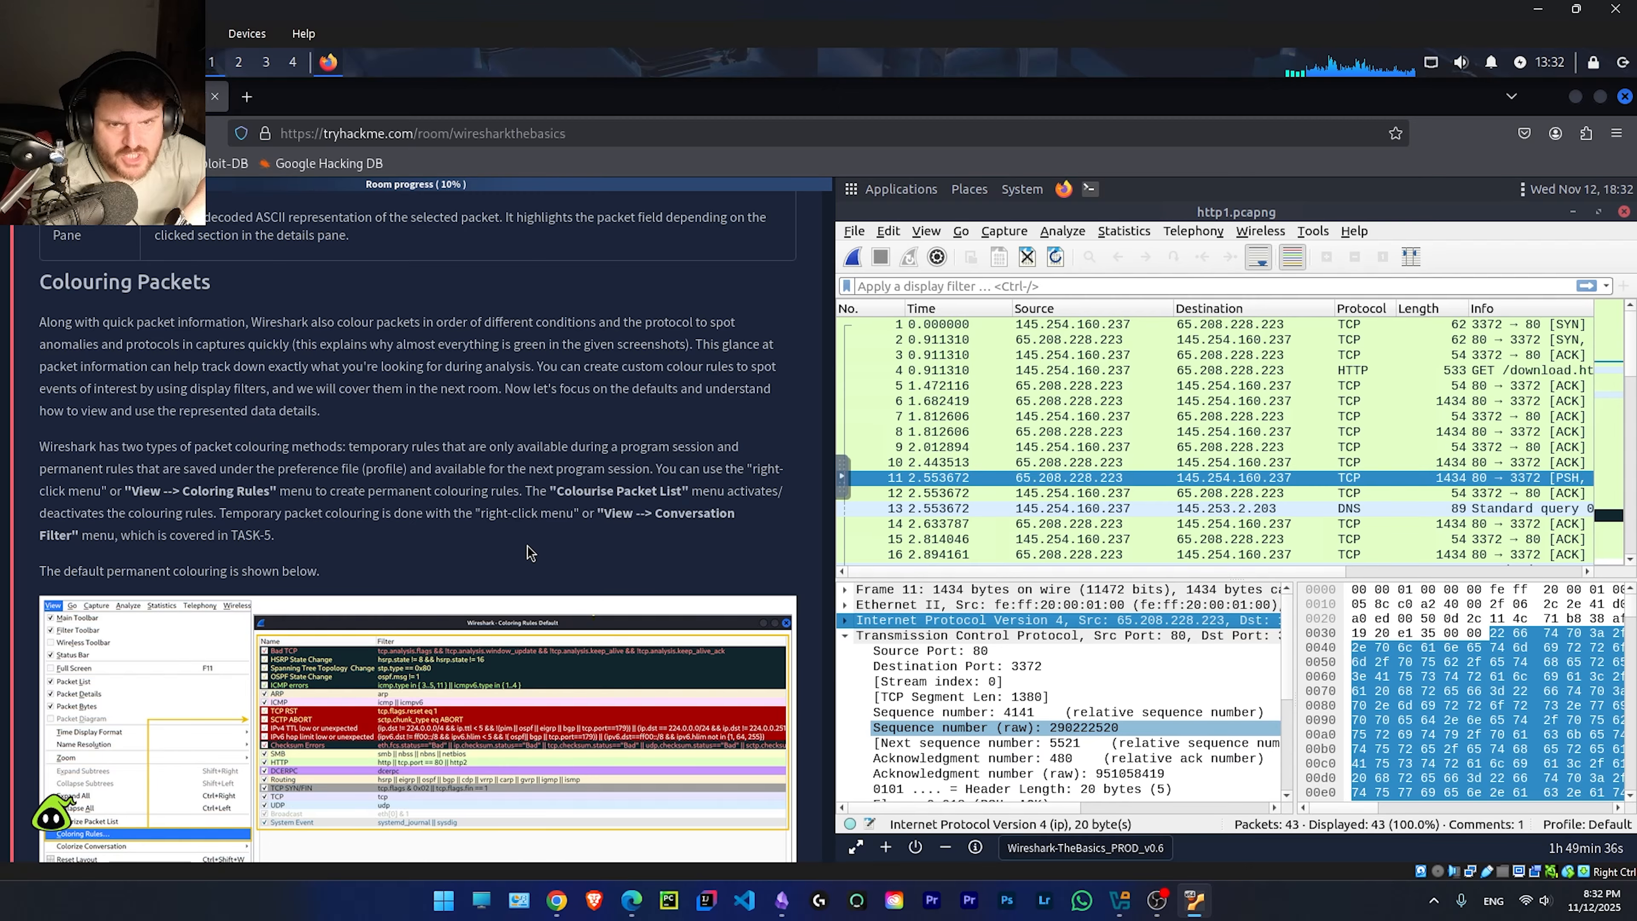
Step: Enlarge the room's default permanent colouring picture, examine its rules, and close the enlarged view
scroll(526, 545, down, 3)
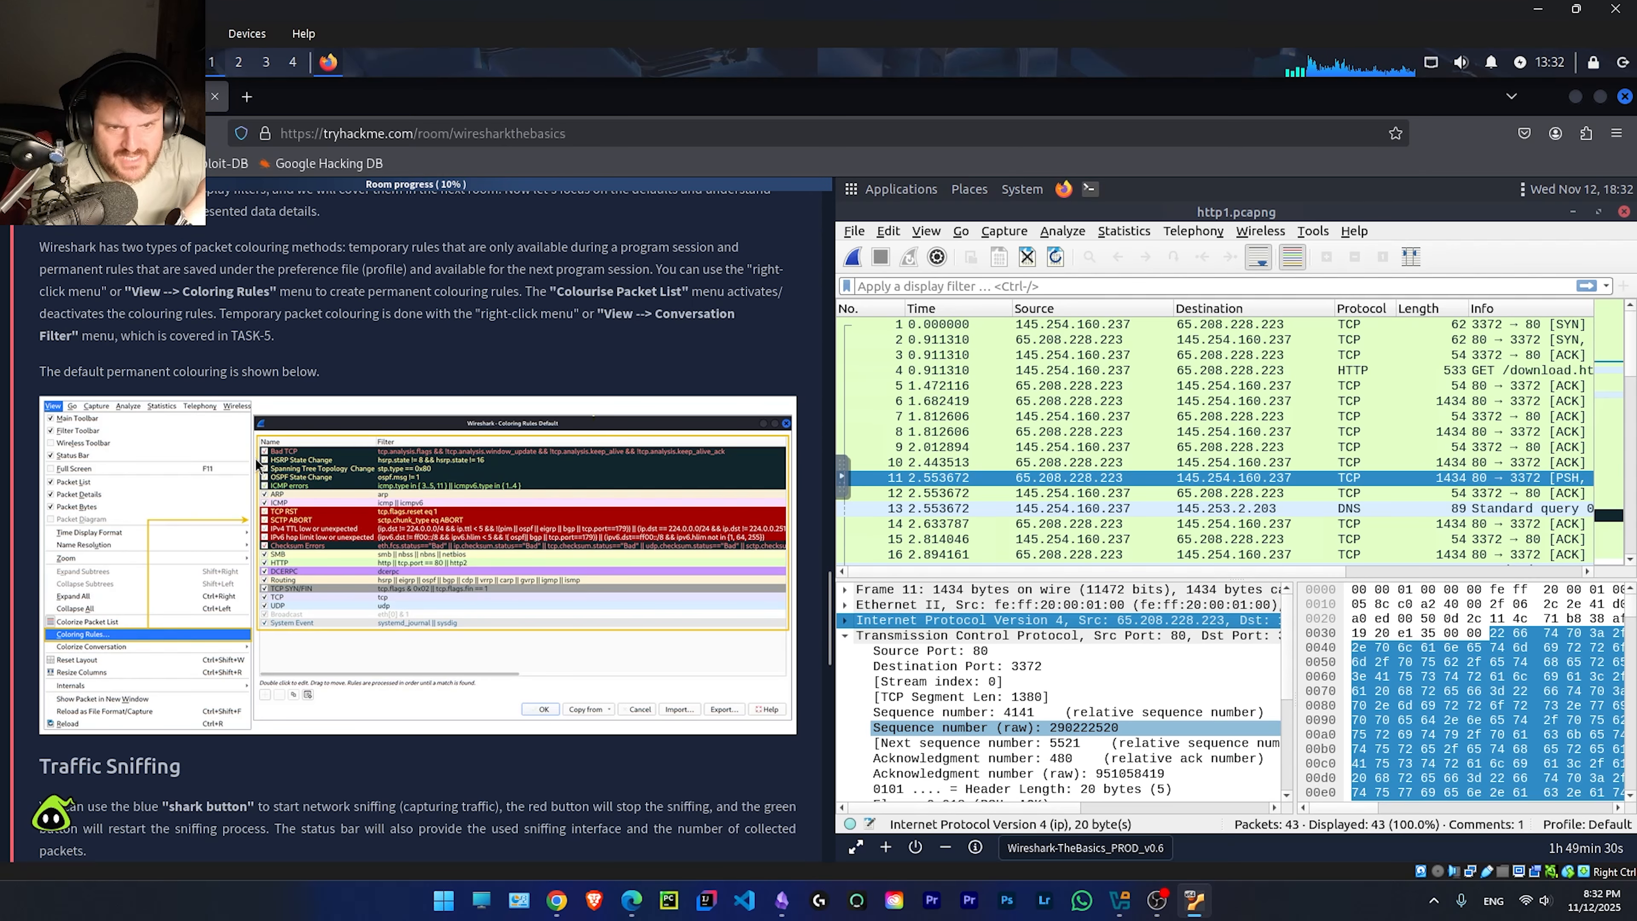
click(487, 593)
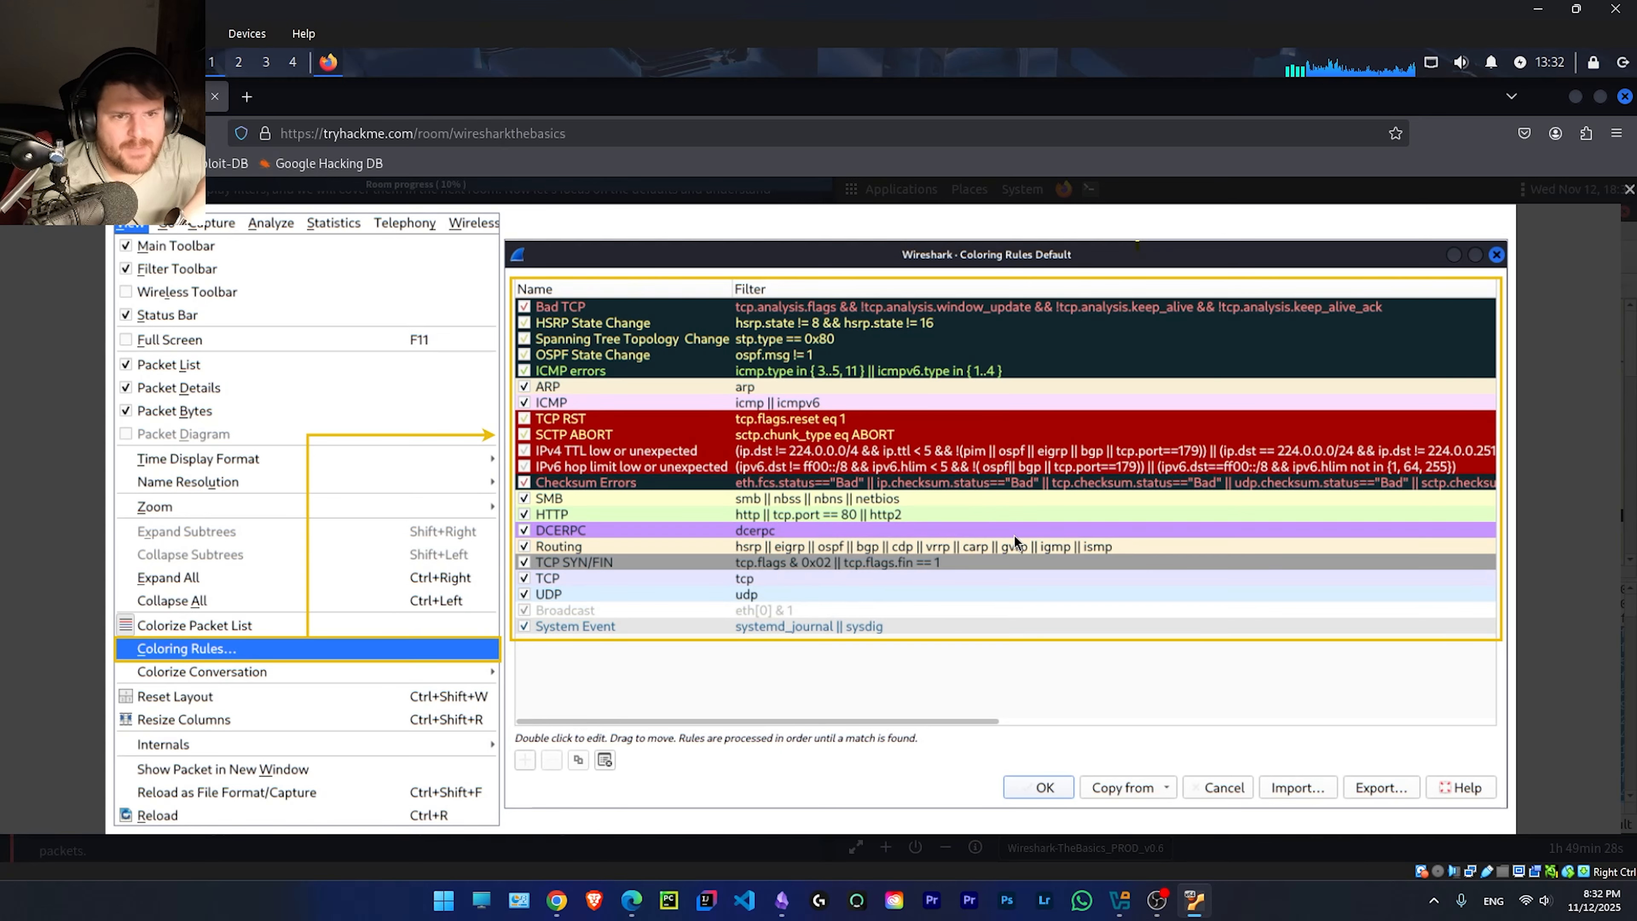
click(1628, 190)
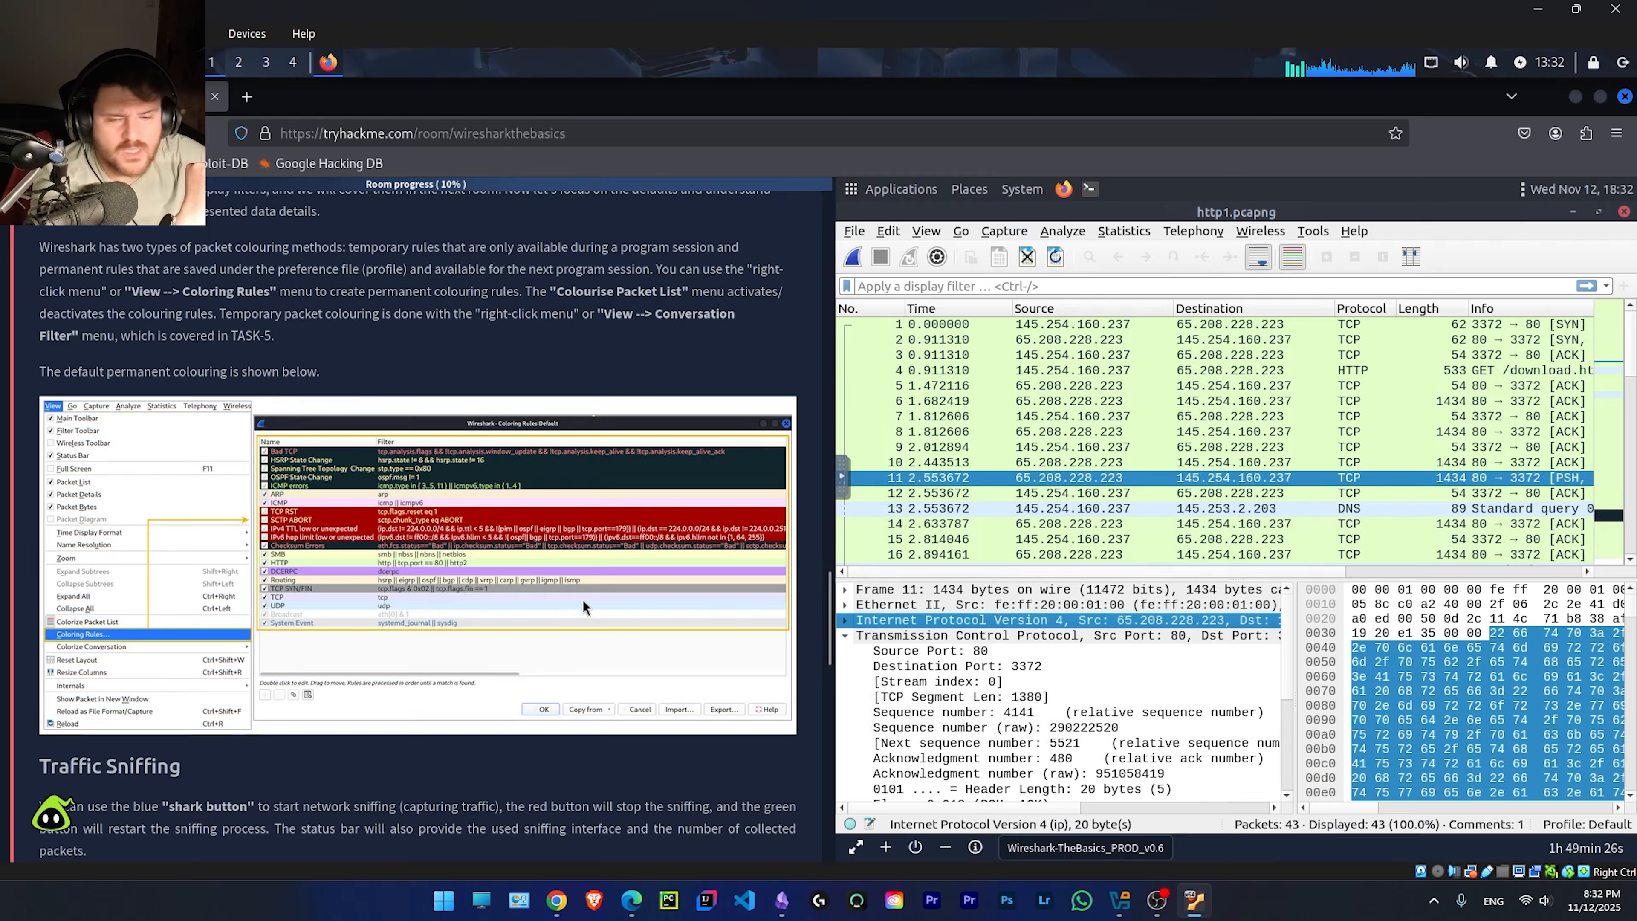
Step: Read the Traffic Sniffing section on starting, stopping and restarting a network capture
scroll(559, 606, down, 5)
scroll(327, 608, down, 2)
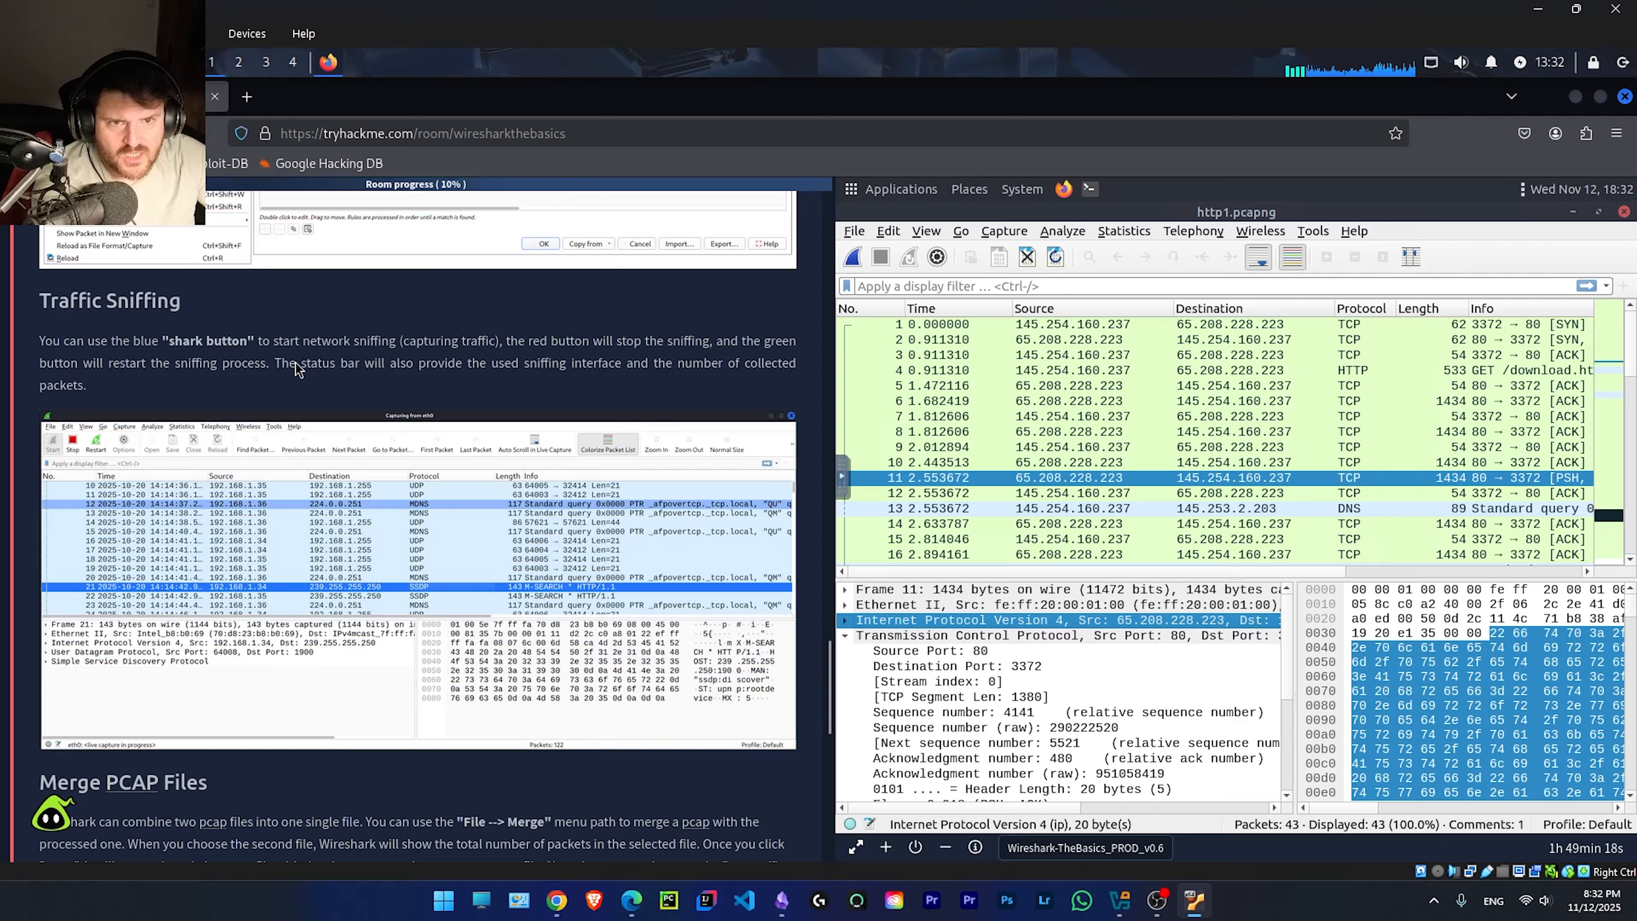
drag(404, 340, 494, 342)
click(505, 359)
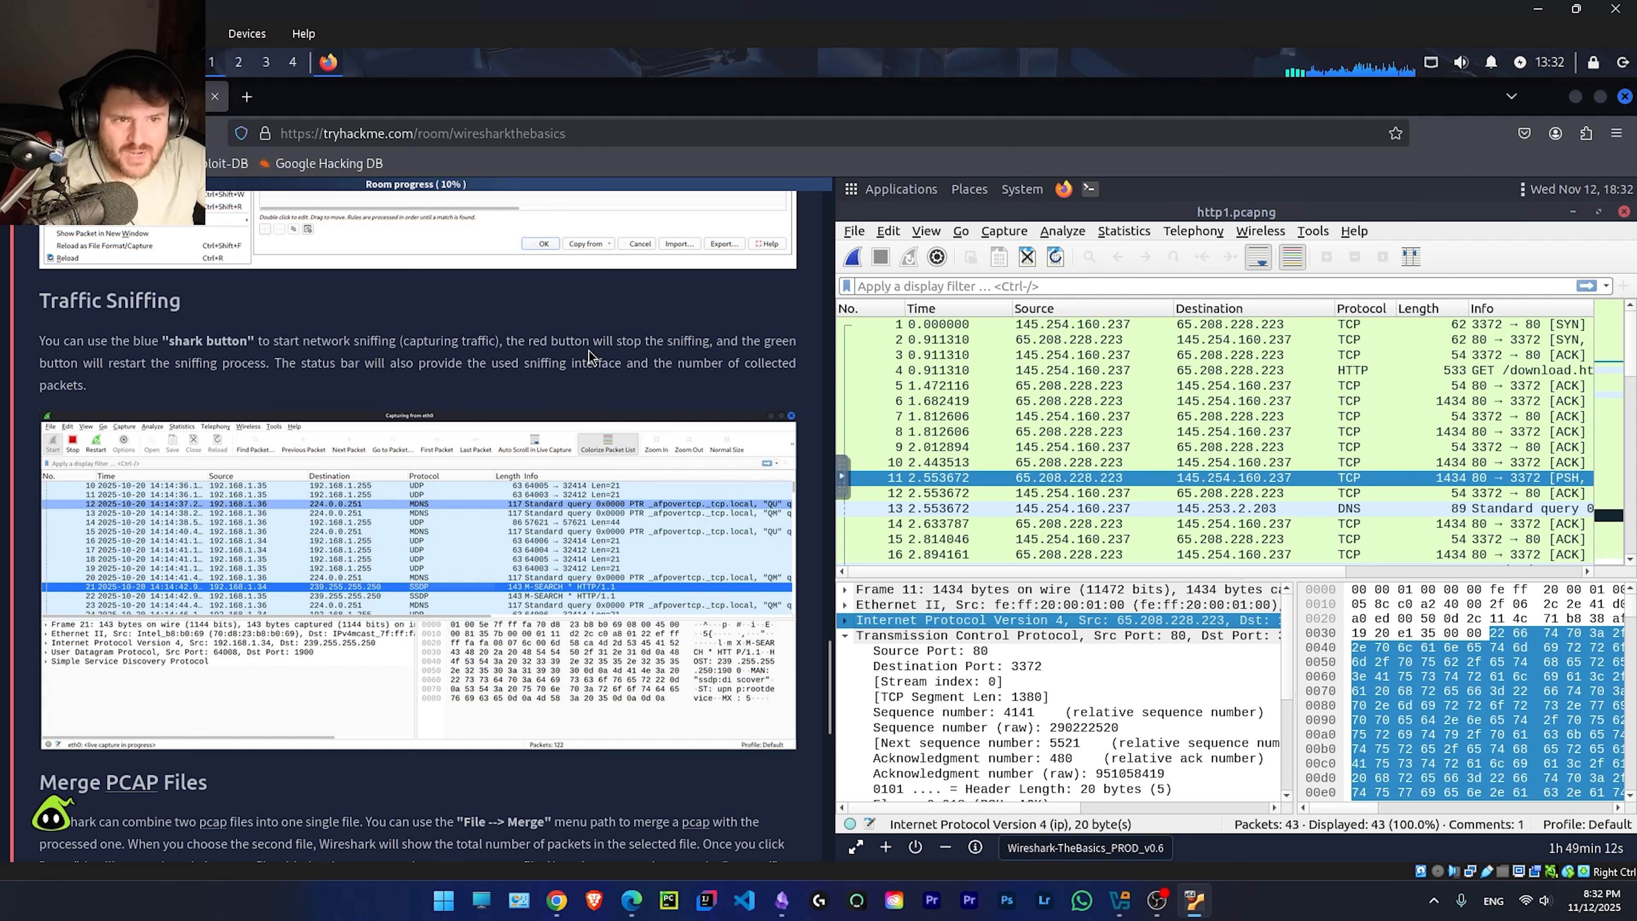
Step: Try twice to start a live capture on the Cisco remote capture (ciscodump) interface, dismissing the error dialogs each time
click(854, 260)
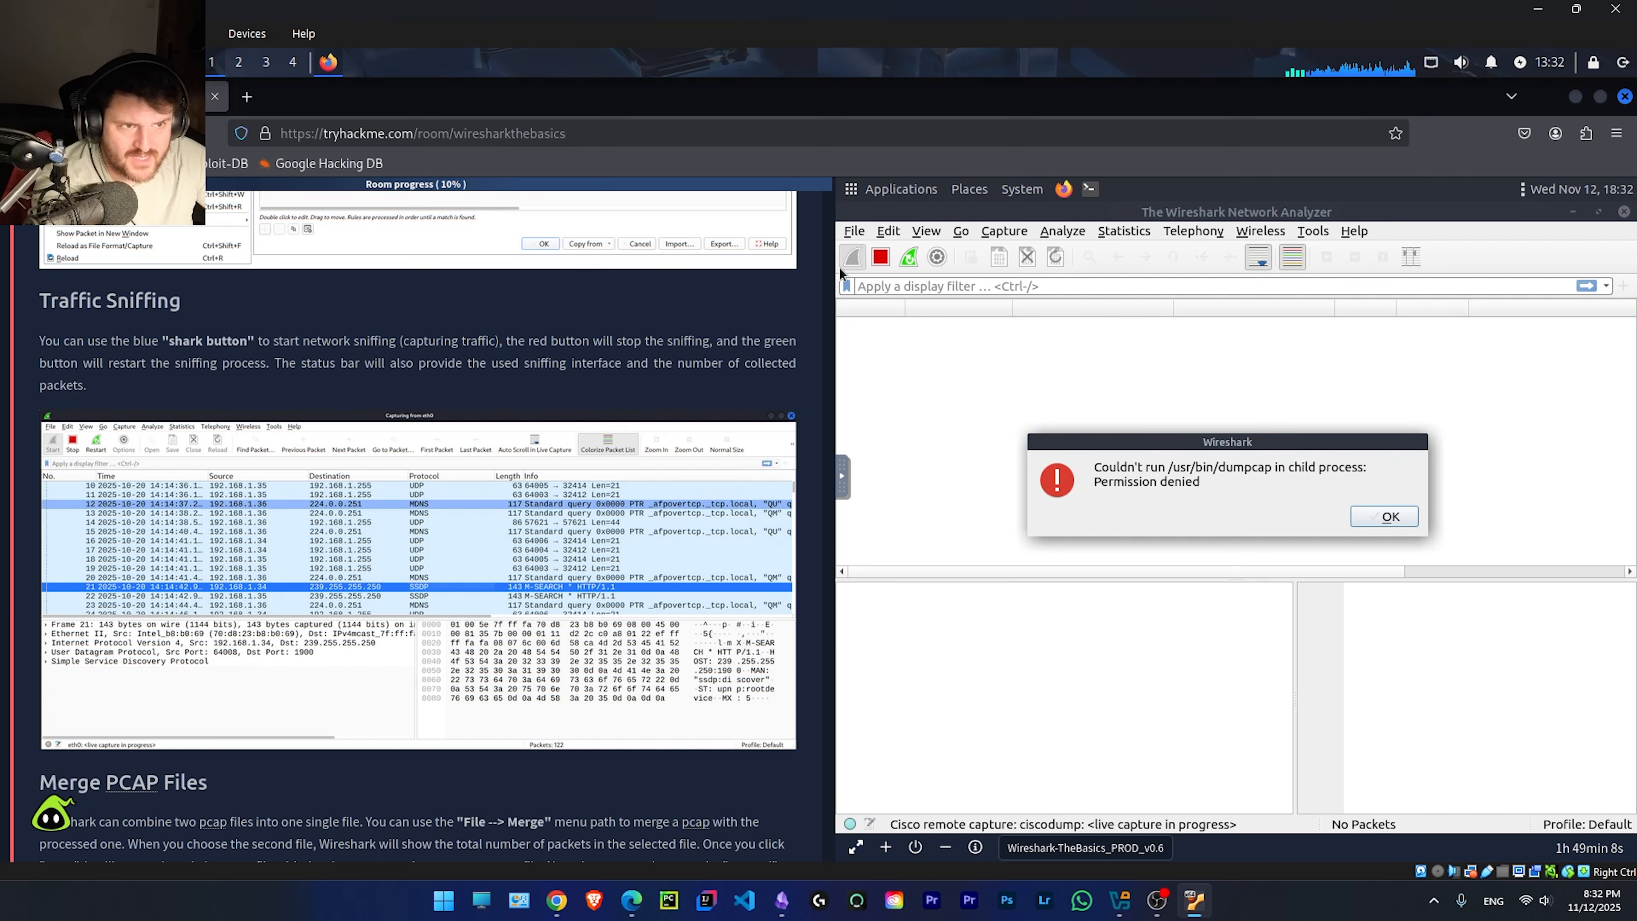
click(1365, 518)
click(1355, 521)
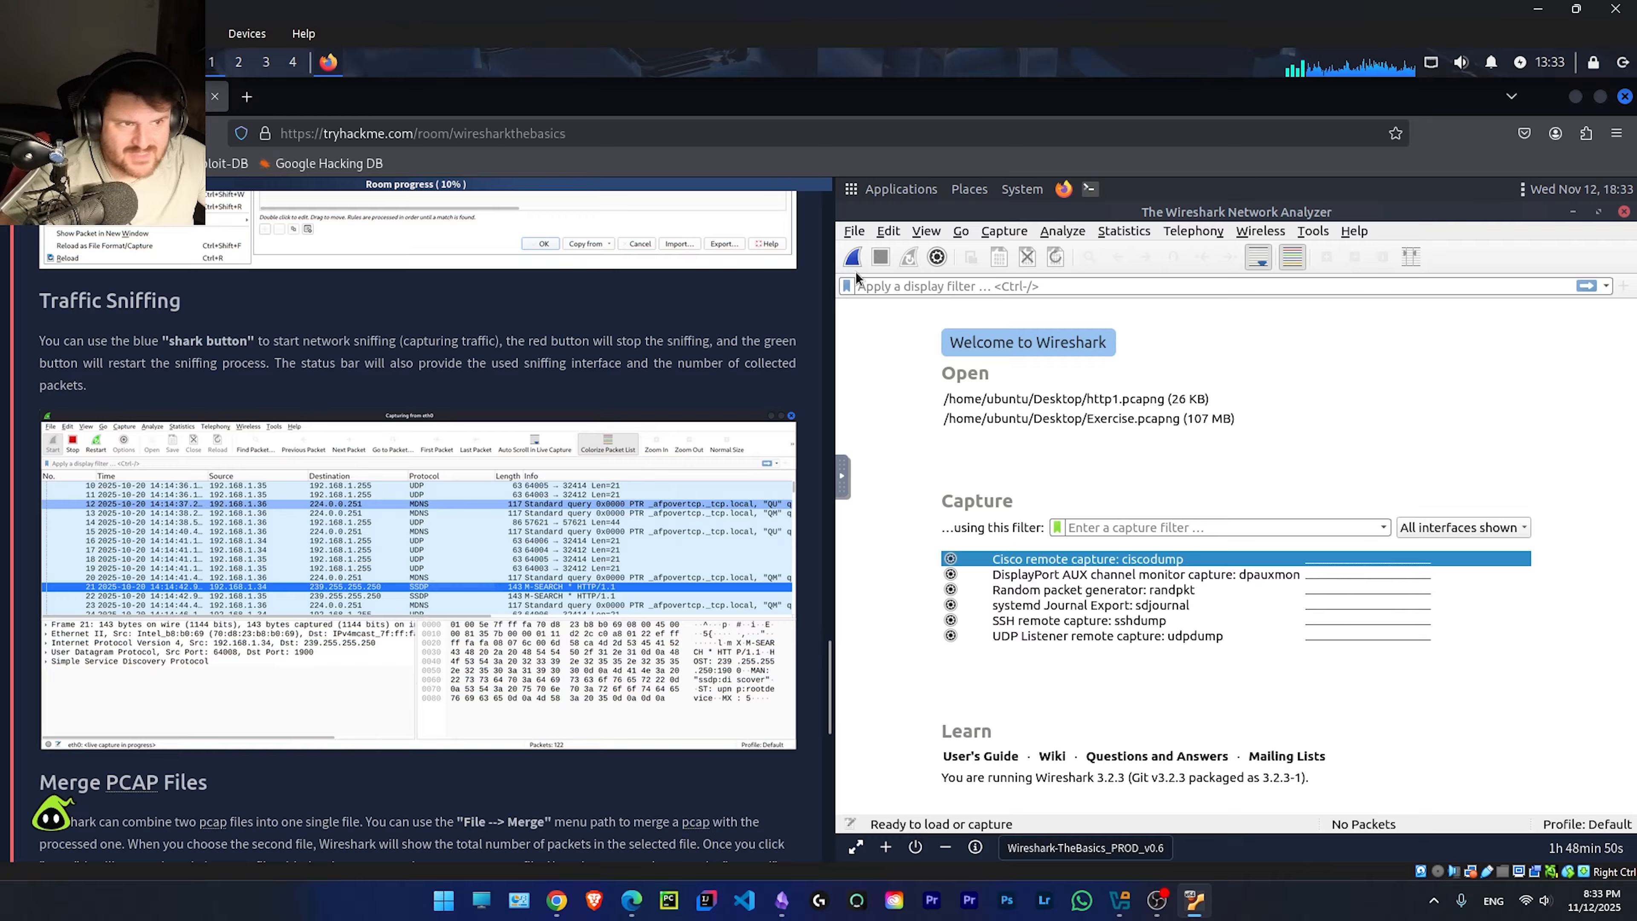
click(853, 257)
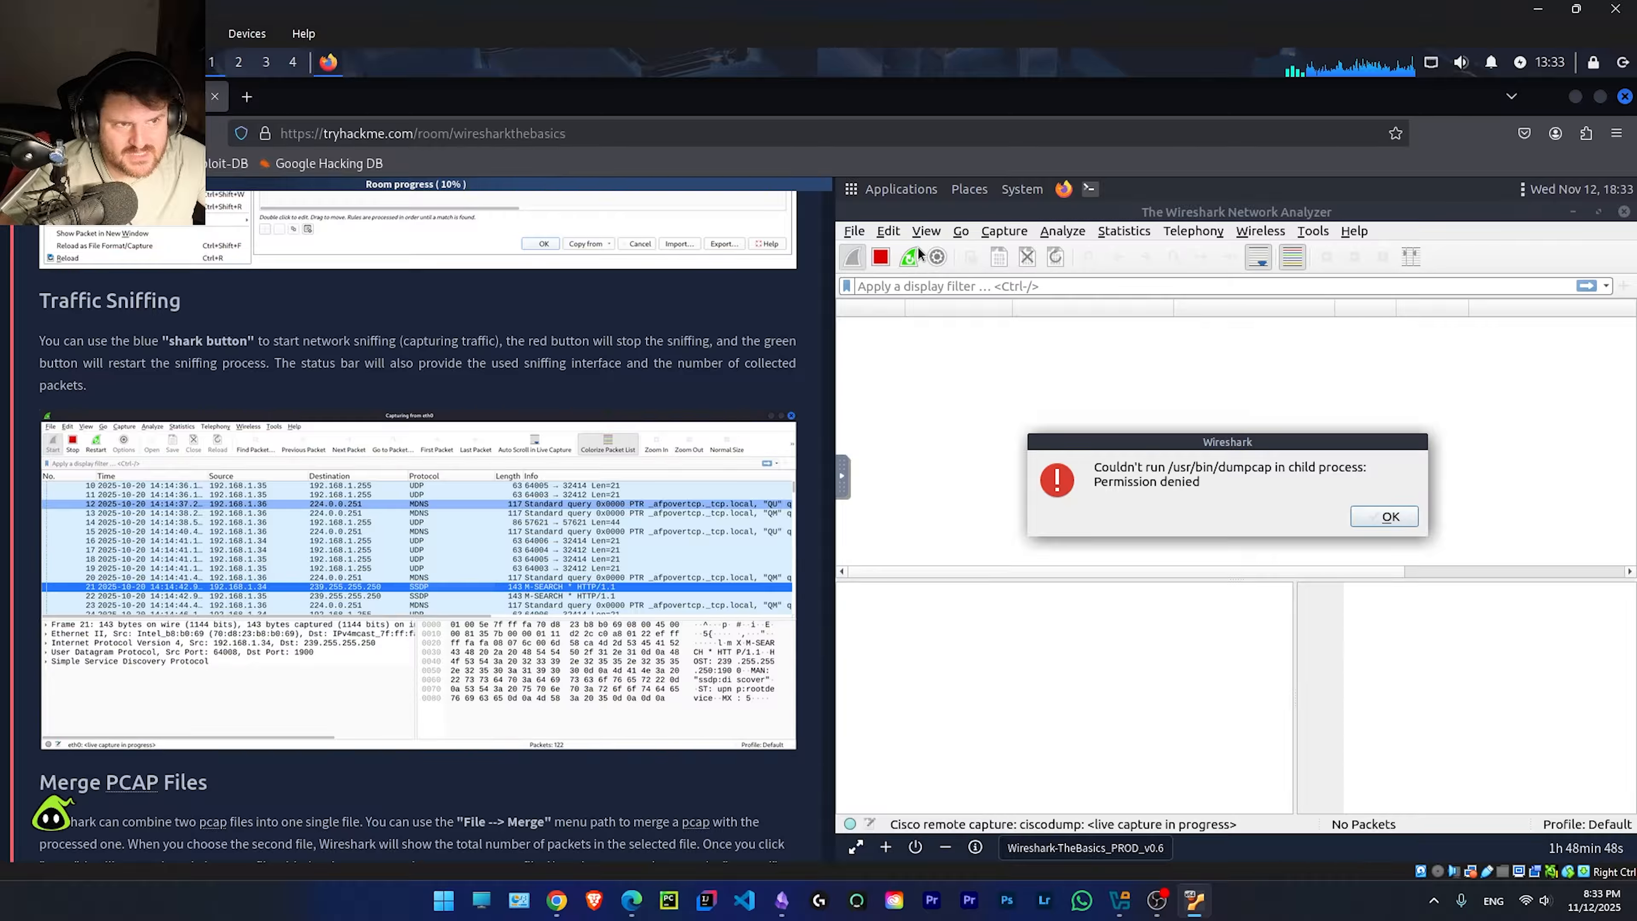
key(Return)
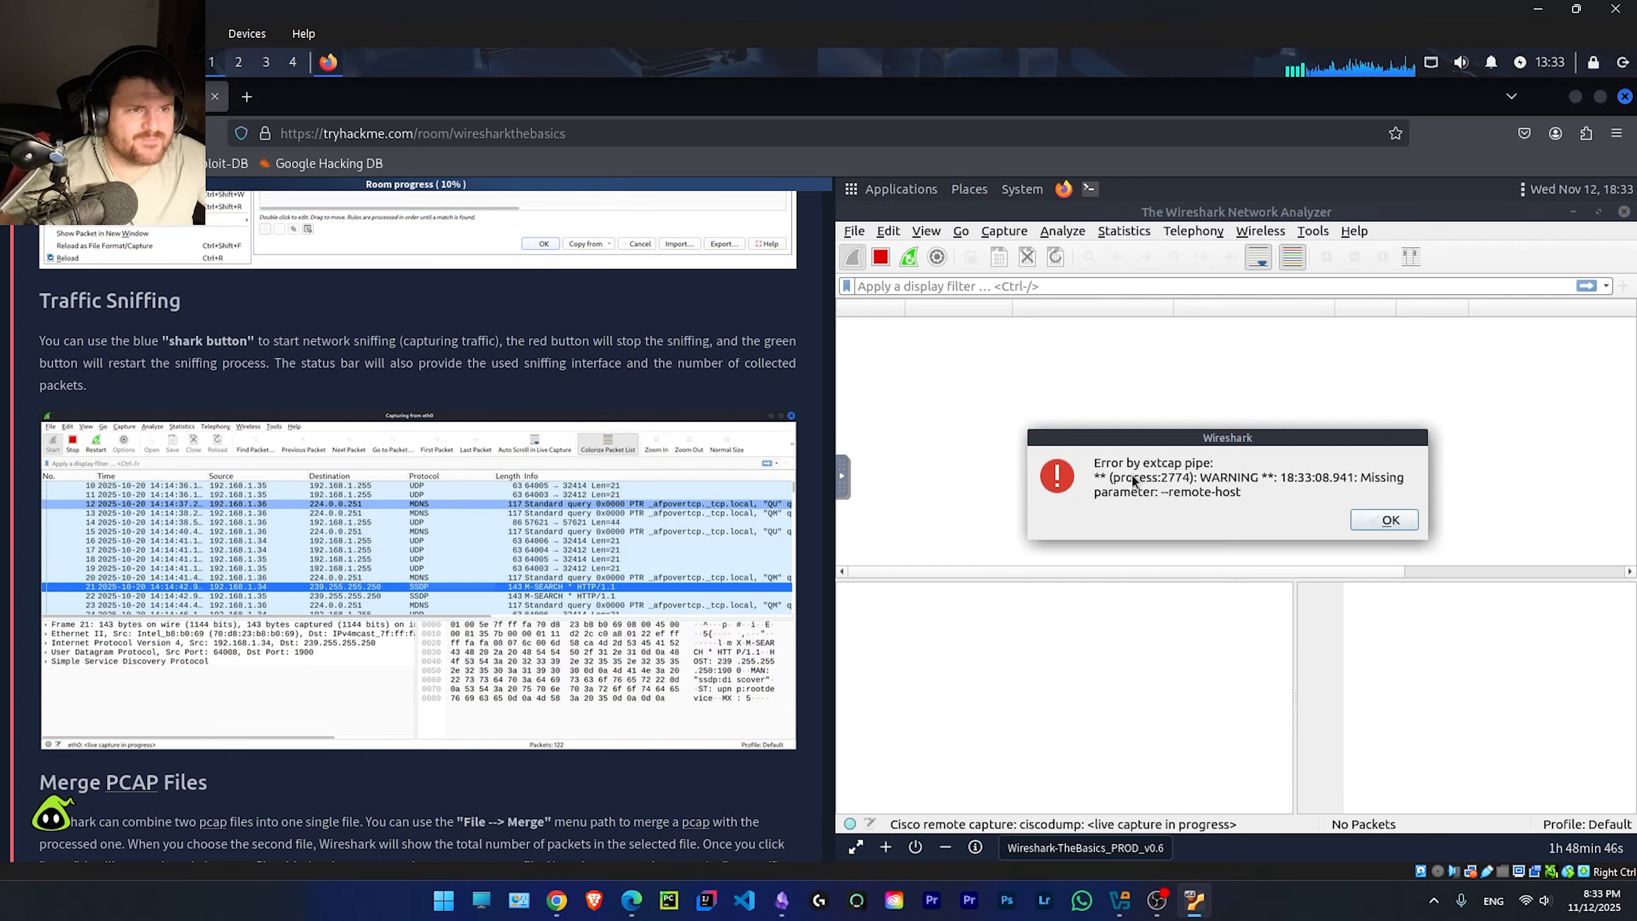
key(Return)
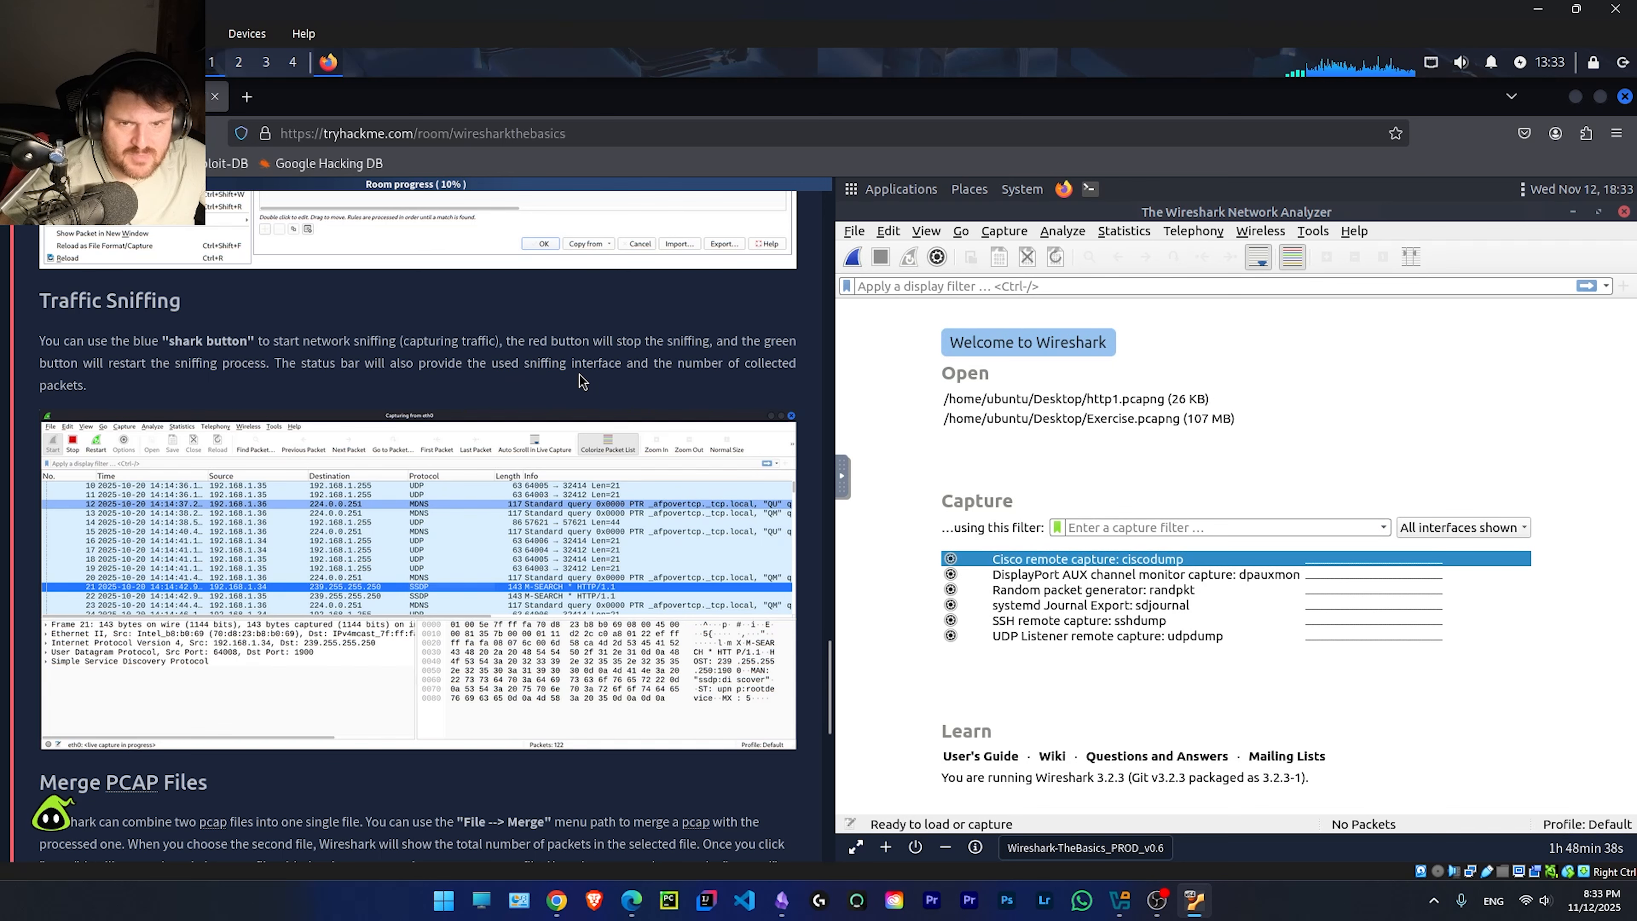
Step: Examine the enlarged Traffic Sniffing picture, then read the Merge PCAP Files and View File Details sections
click(170, 512)
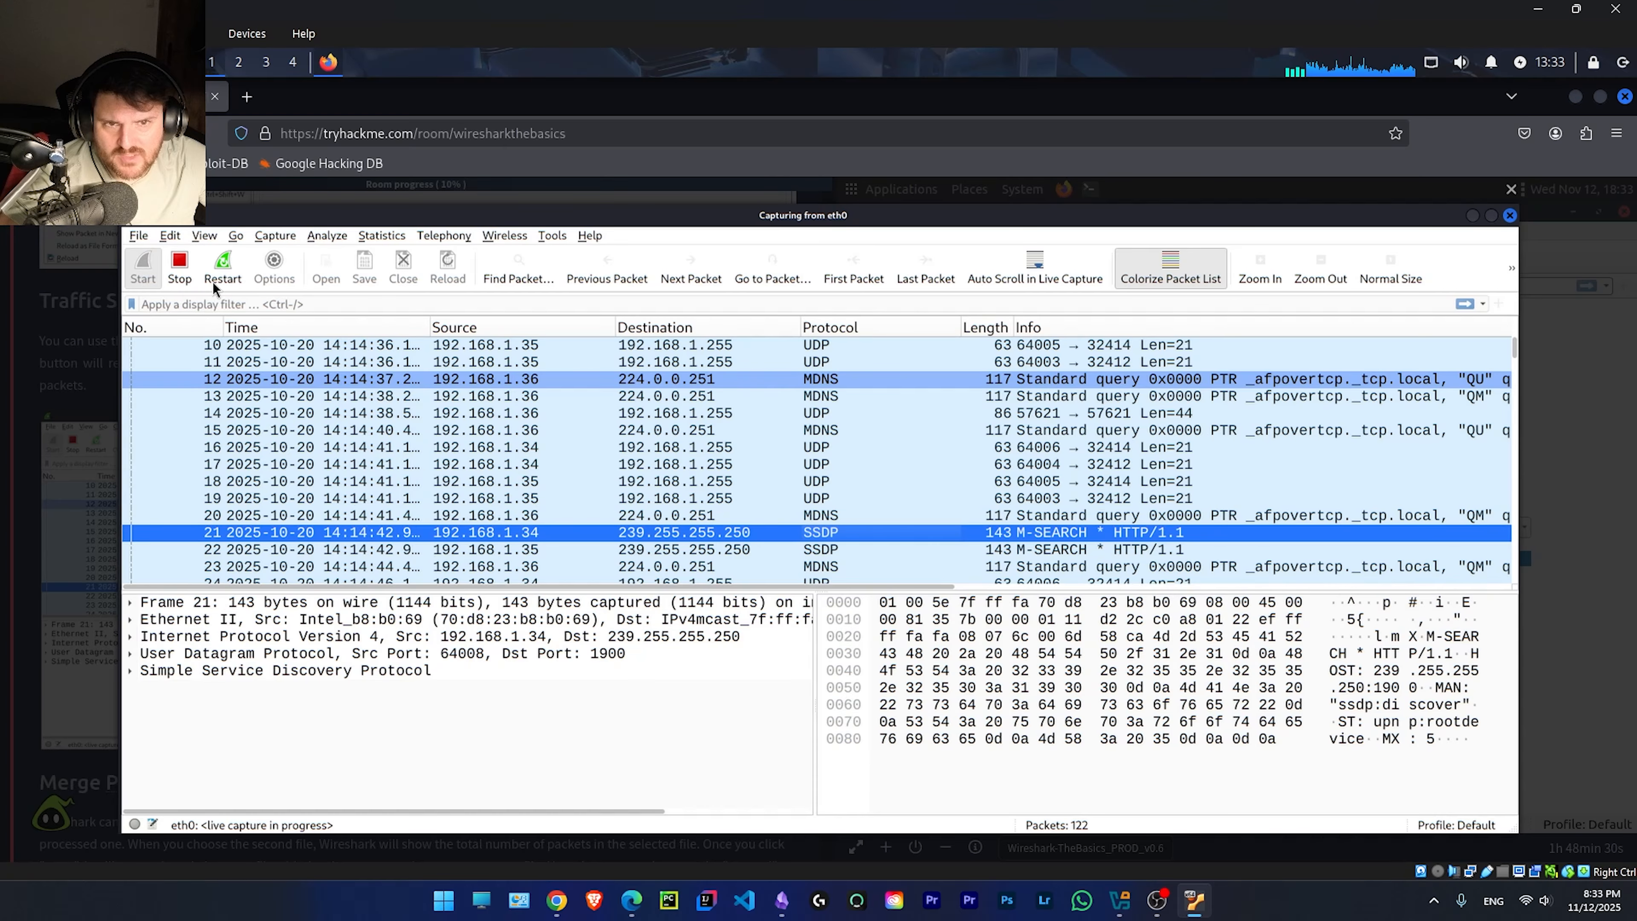
click(1511, 189)
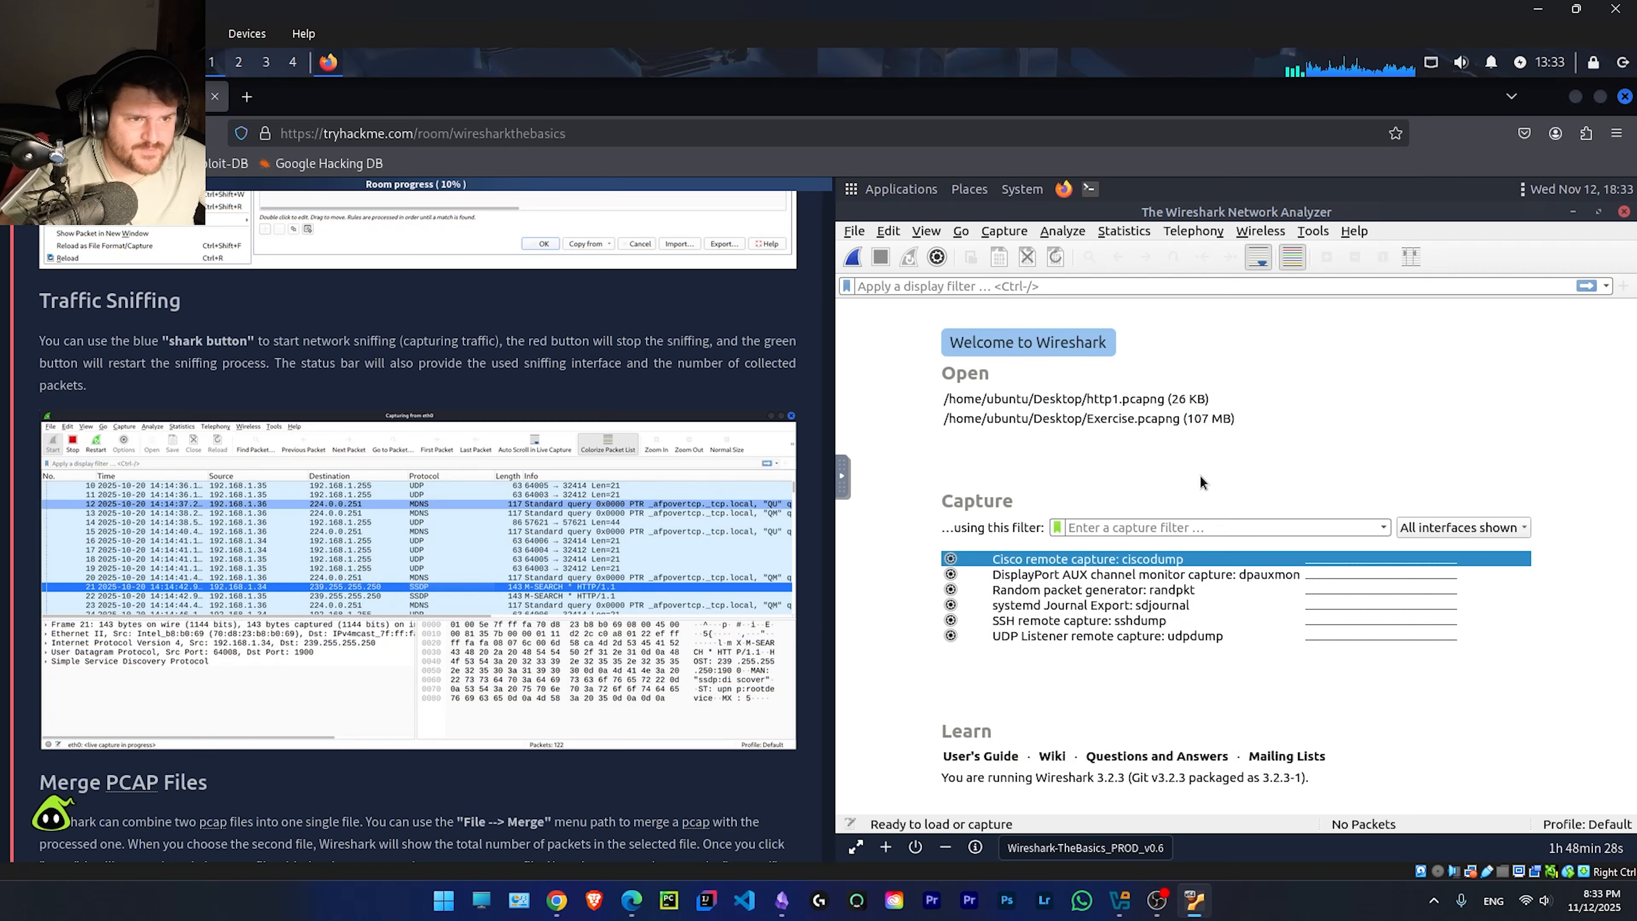
scroll(424, 515, down, 4)
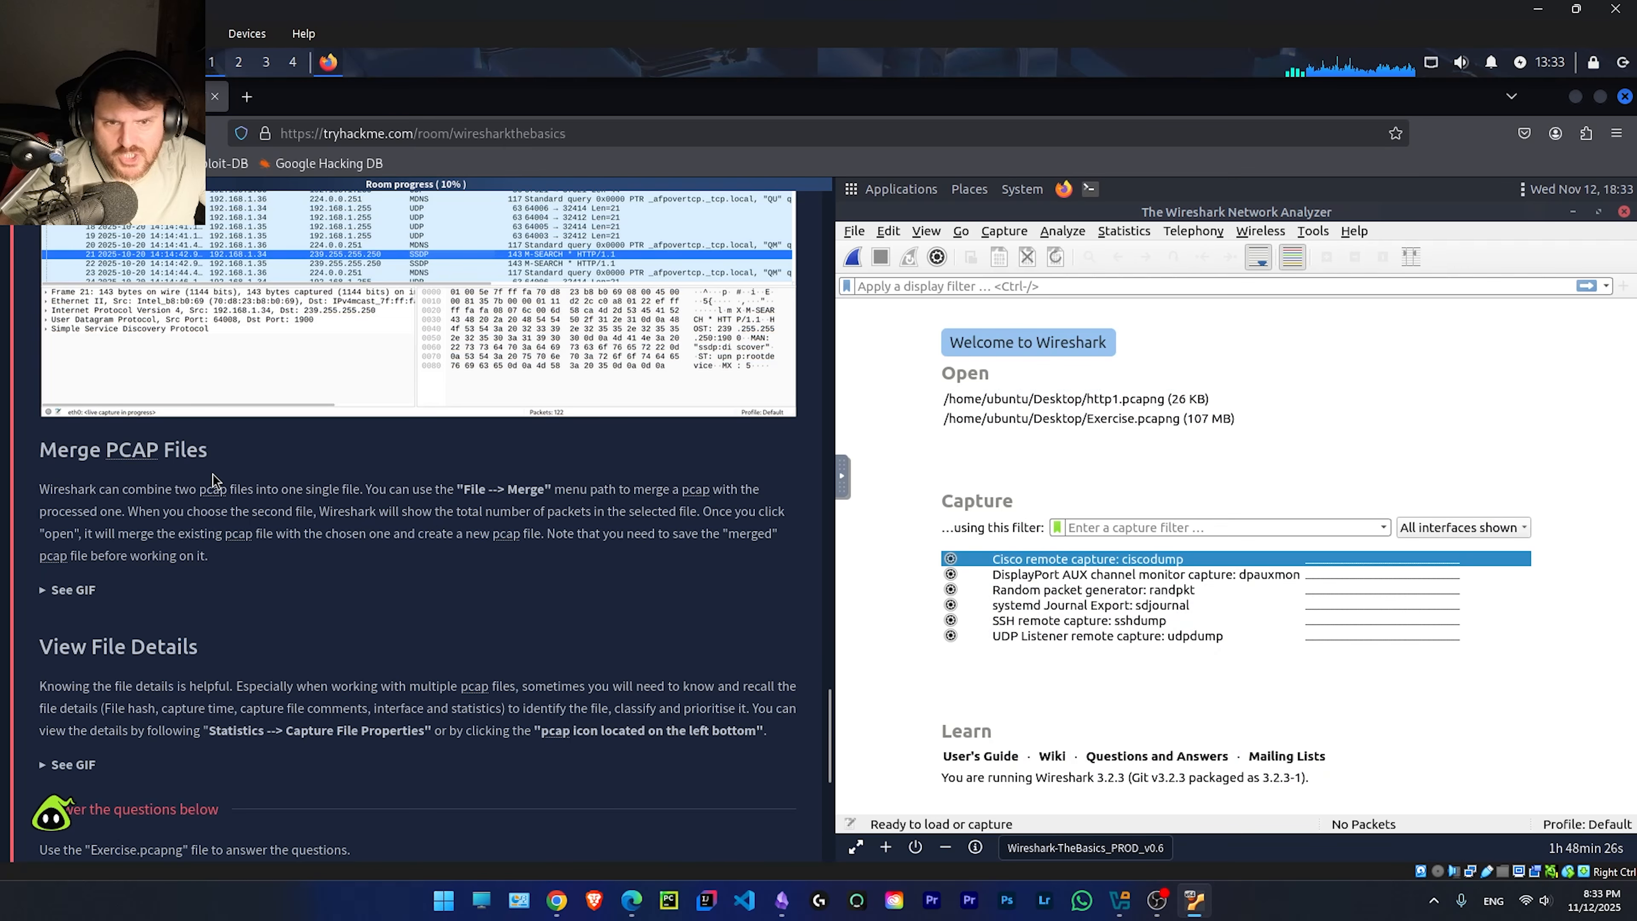
scroll(212, 474, down, 3)
scroll(387, 464, up, 1)
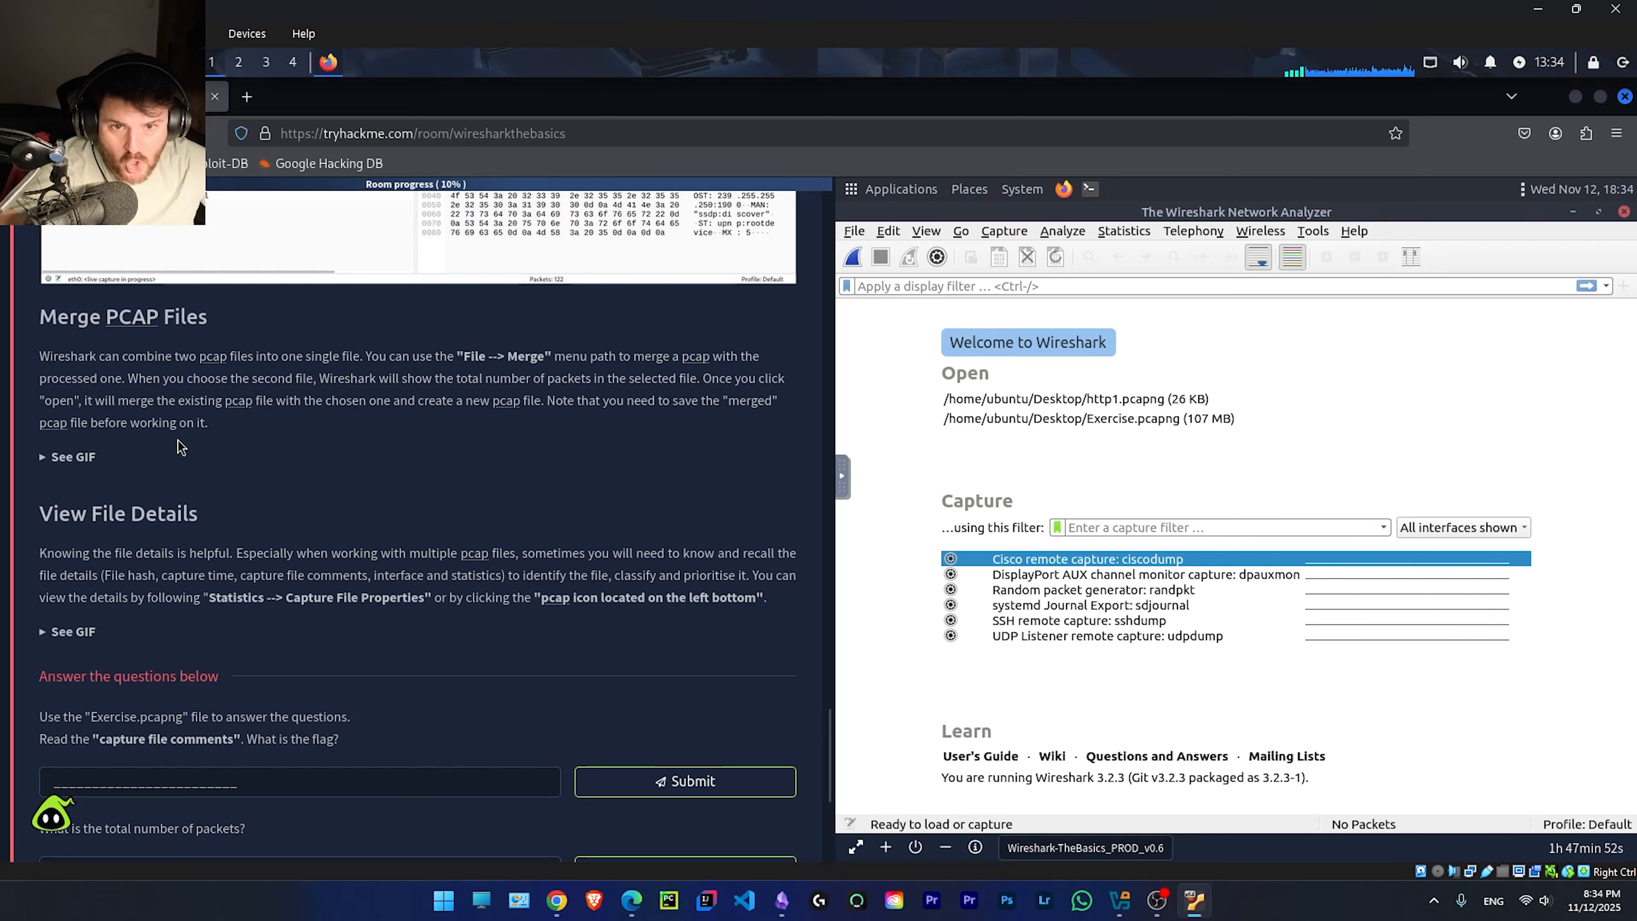
Step: View the GIF demonstration of merging PCAP files and collapse it again
click(55, 462)
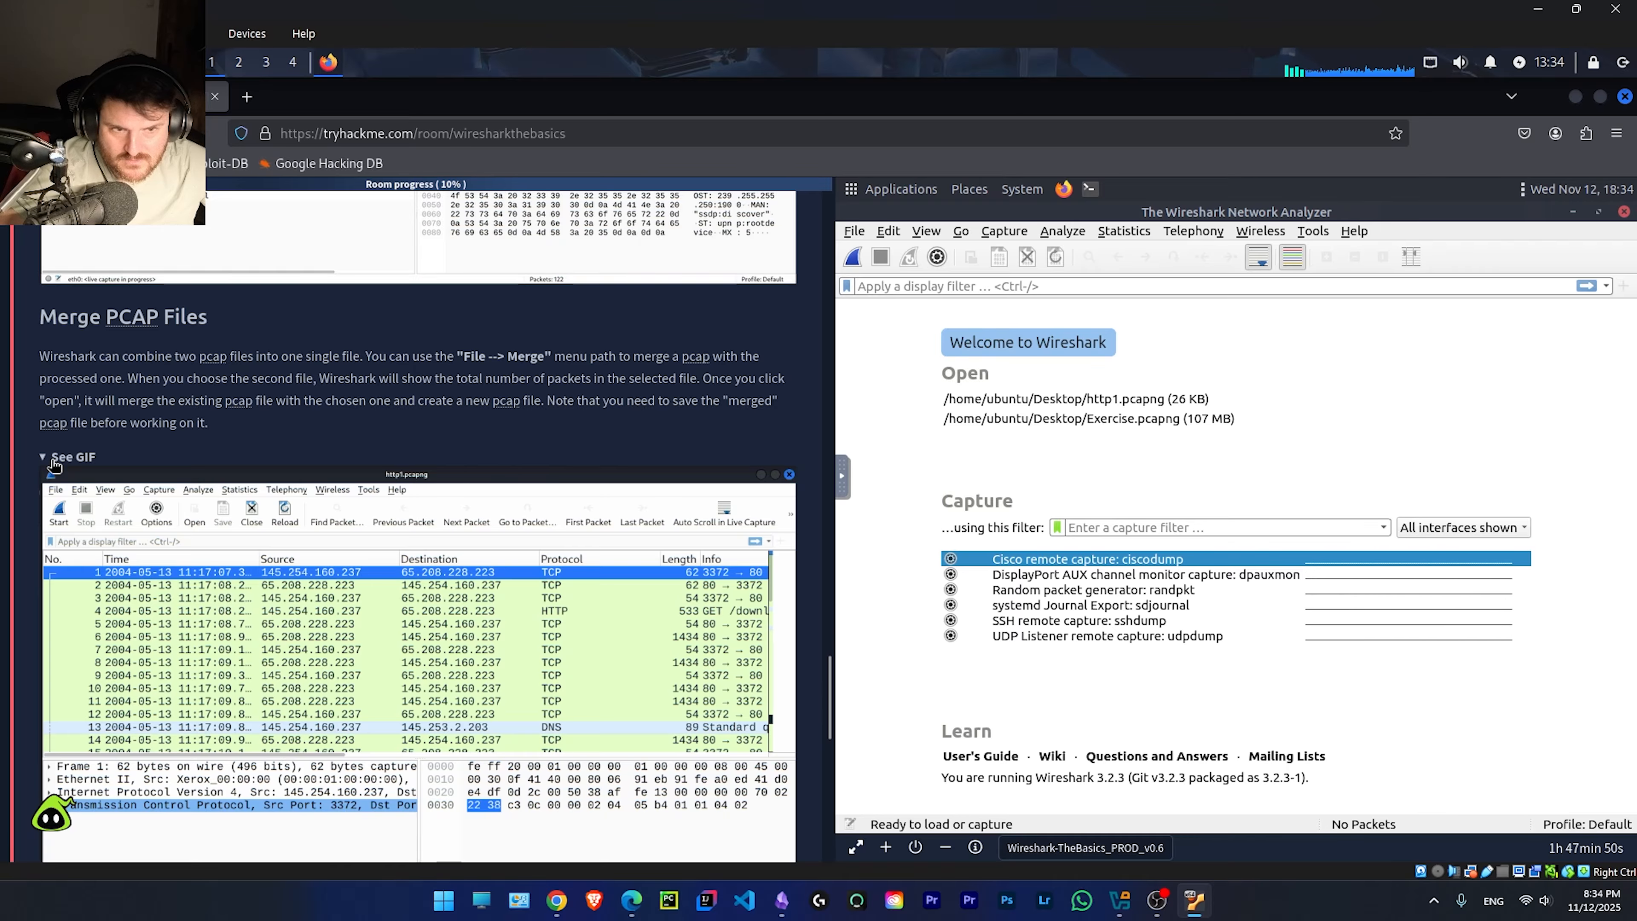
click(56, 461)
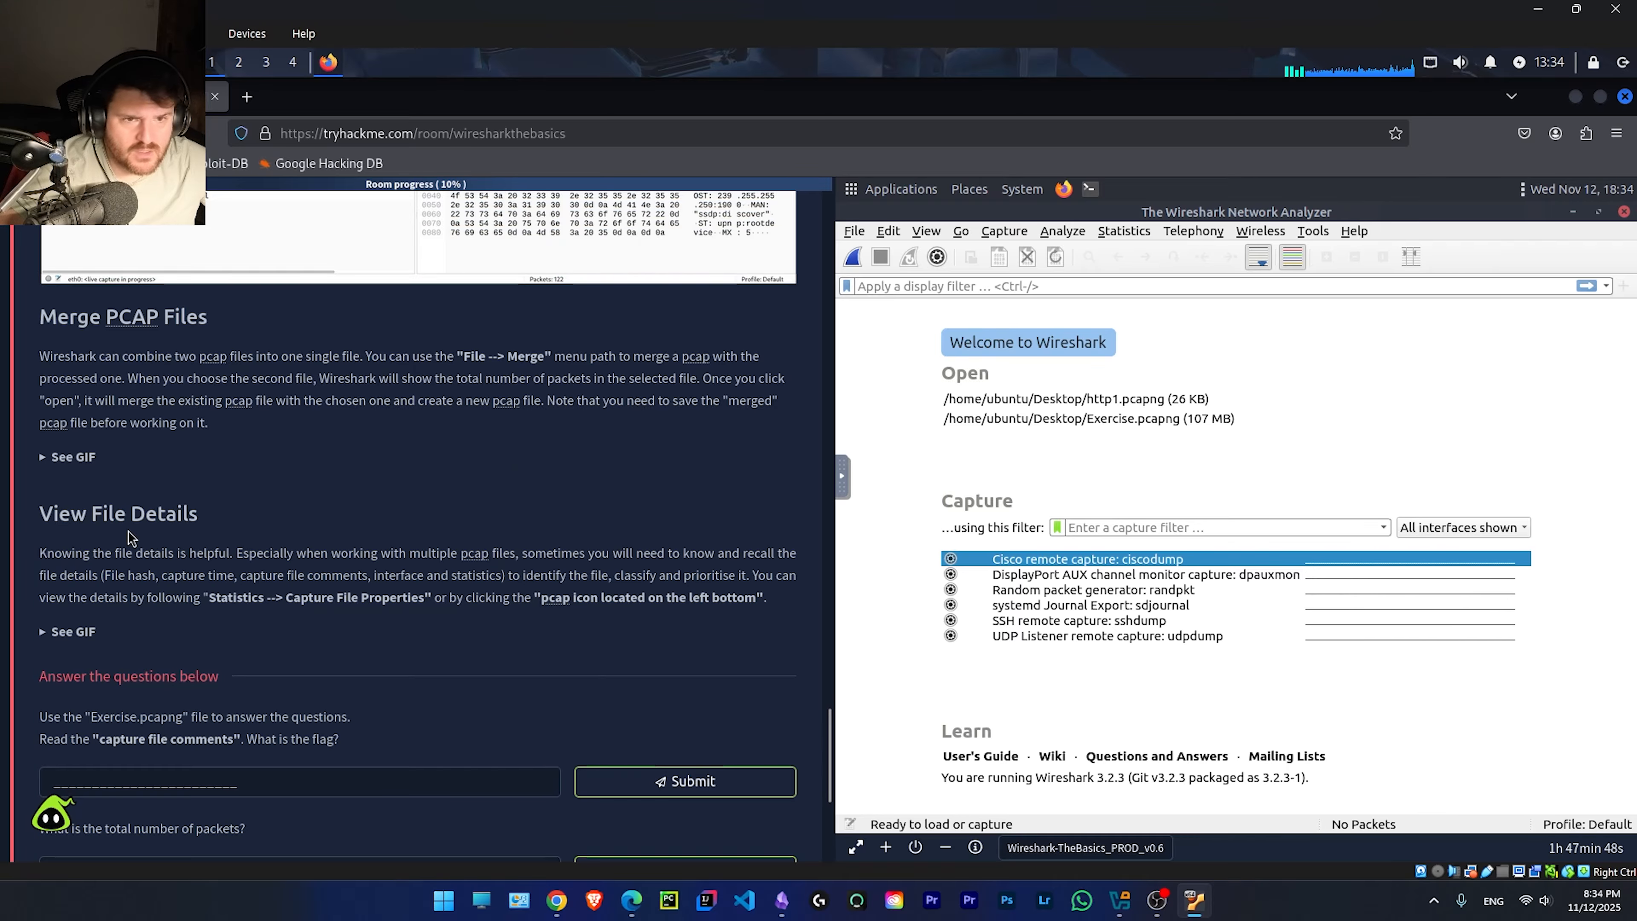
click(51, 459)
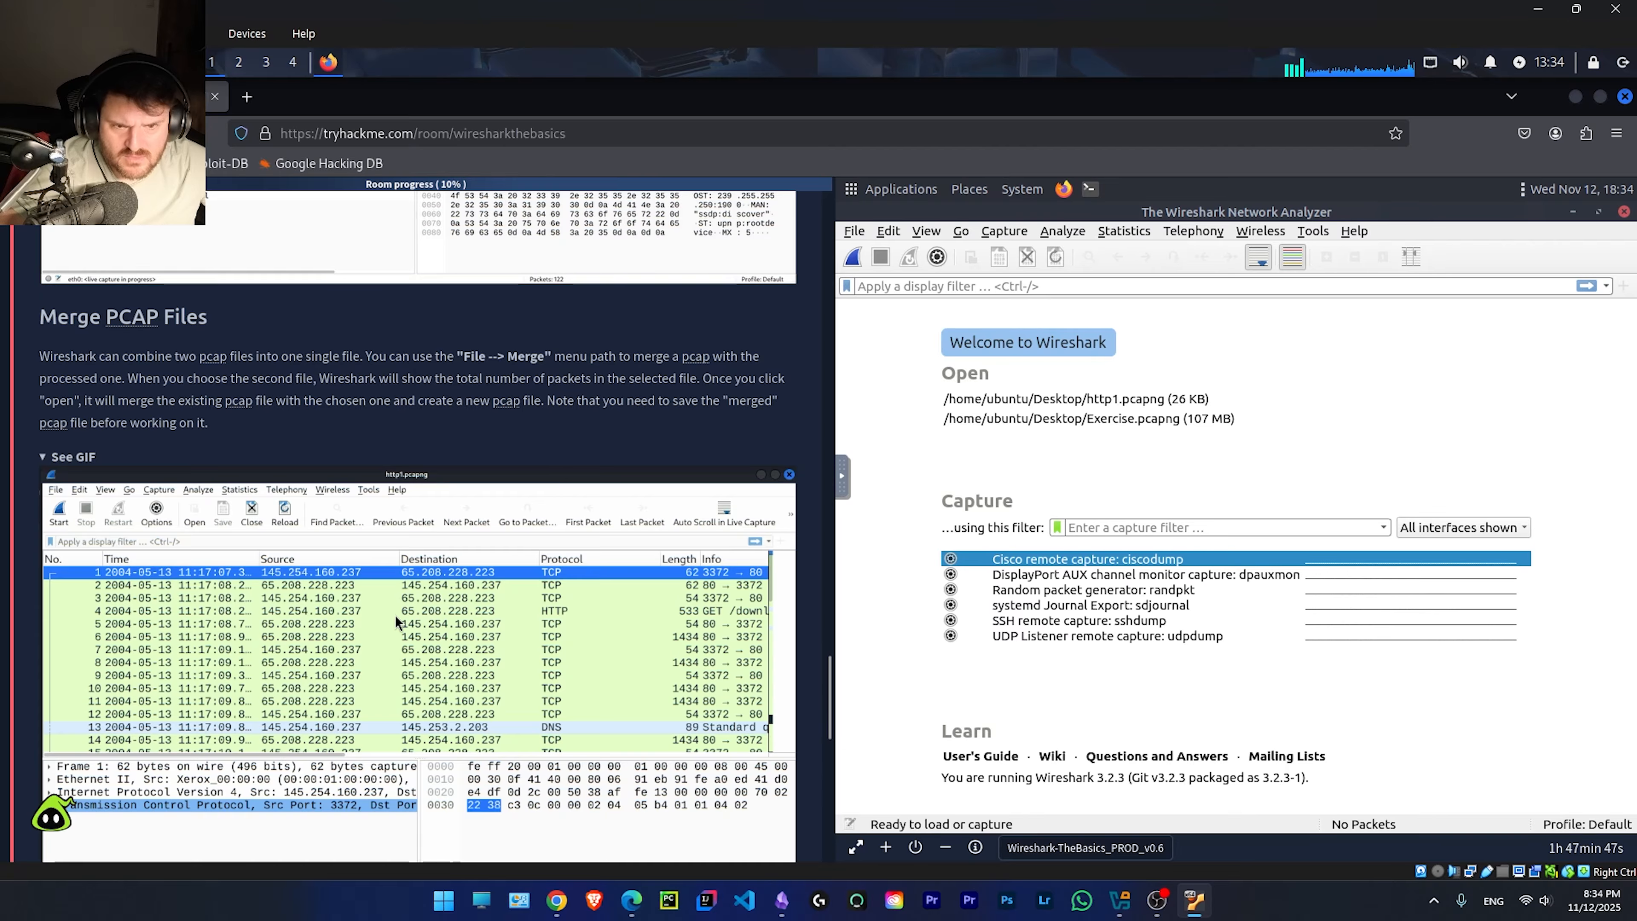
click(51, 459)
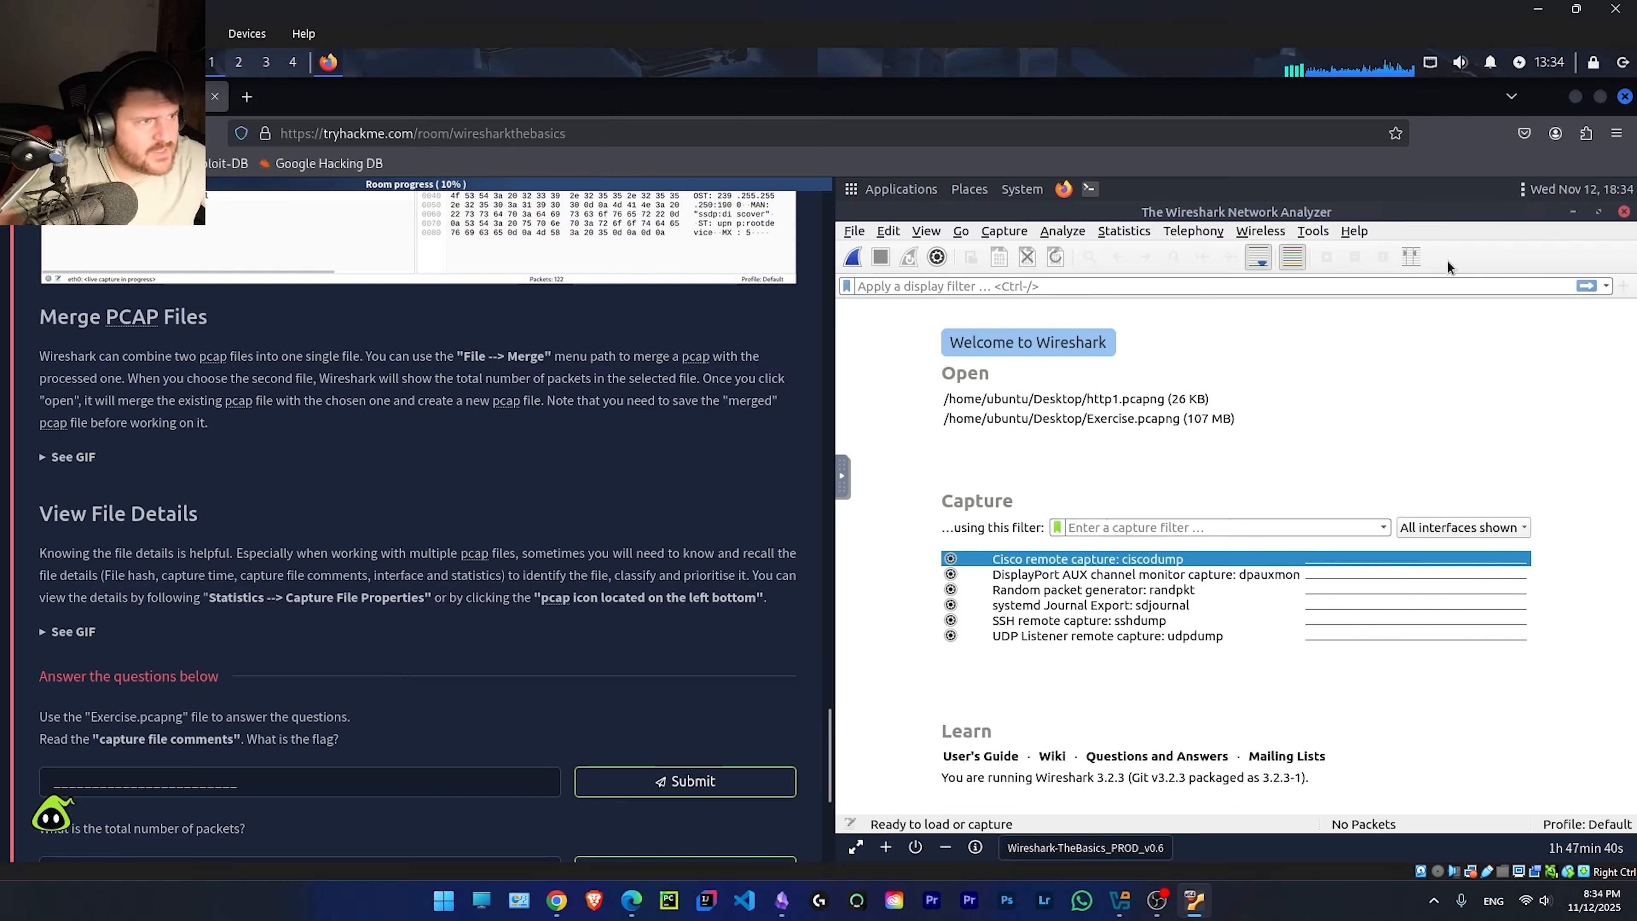
Step: Check which capture files are on the virtual machine's desktop, then return to Wireshark
click(1572, 212)
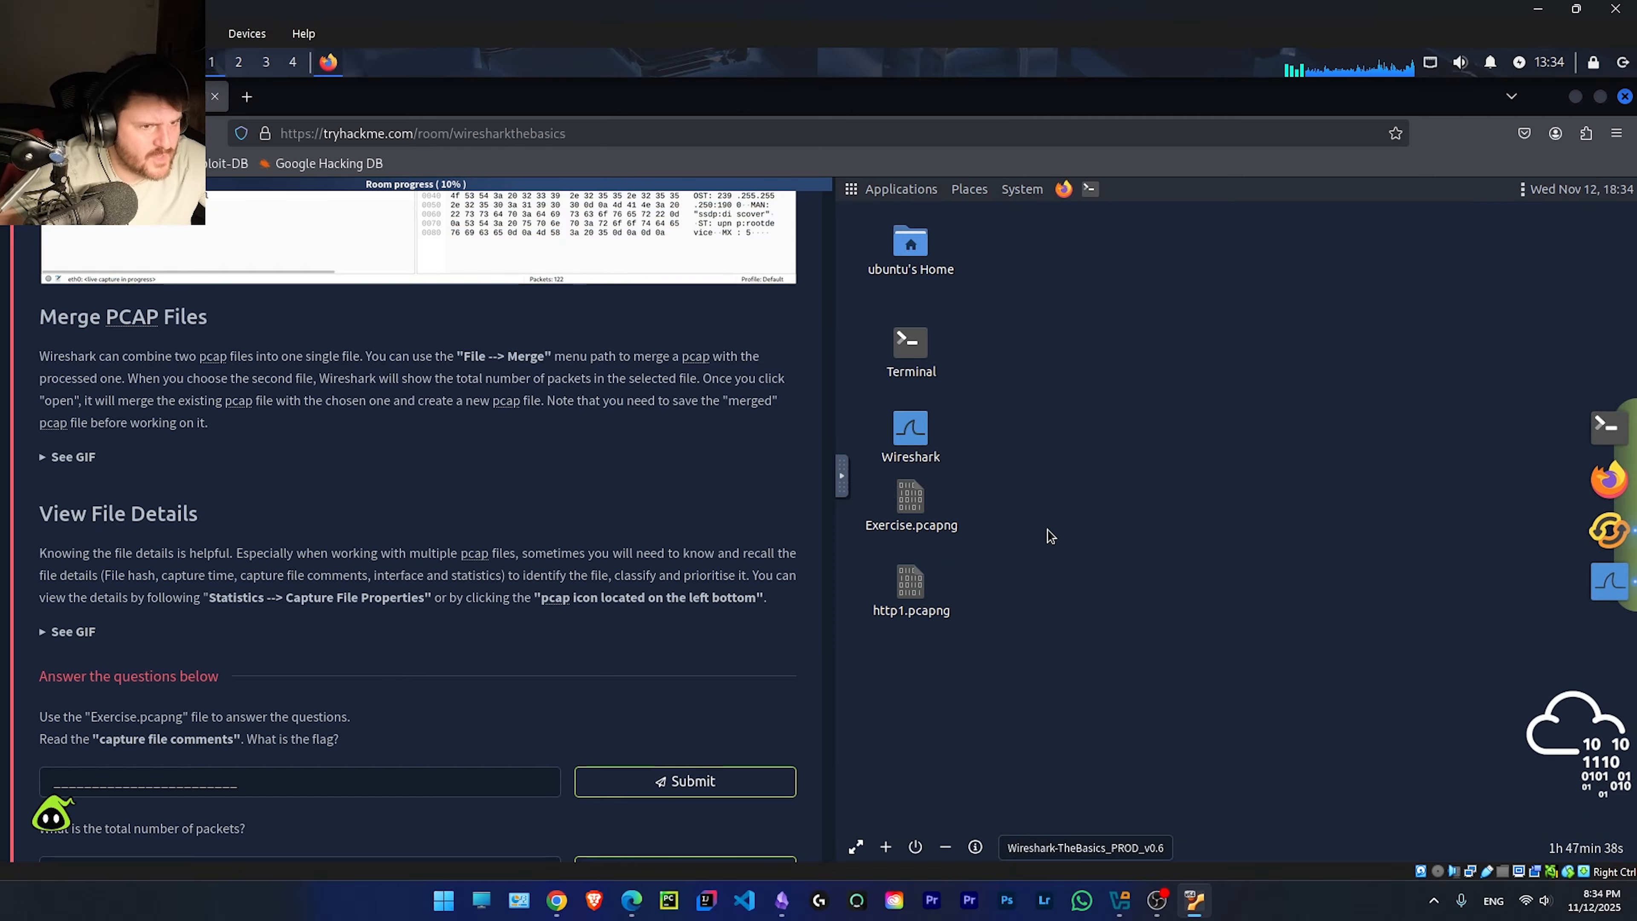
drag(963, 631, 1057, 584)
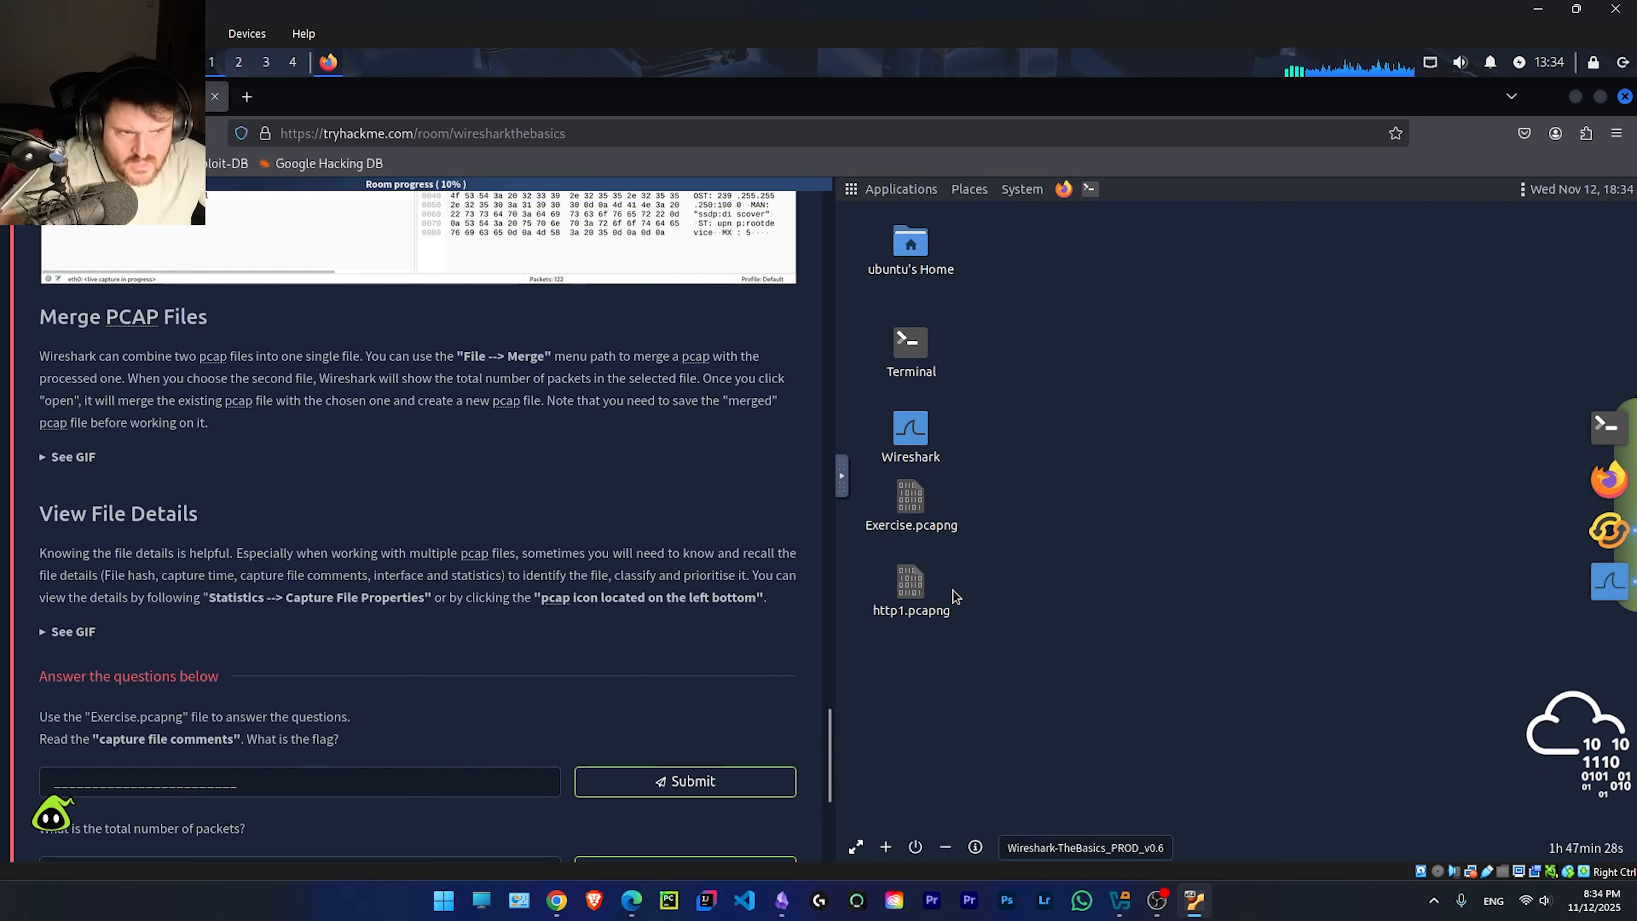
right_click(1052, 473)
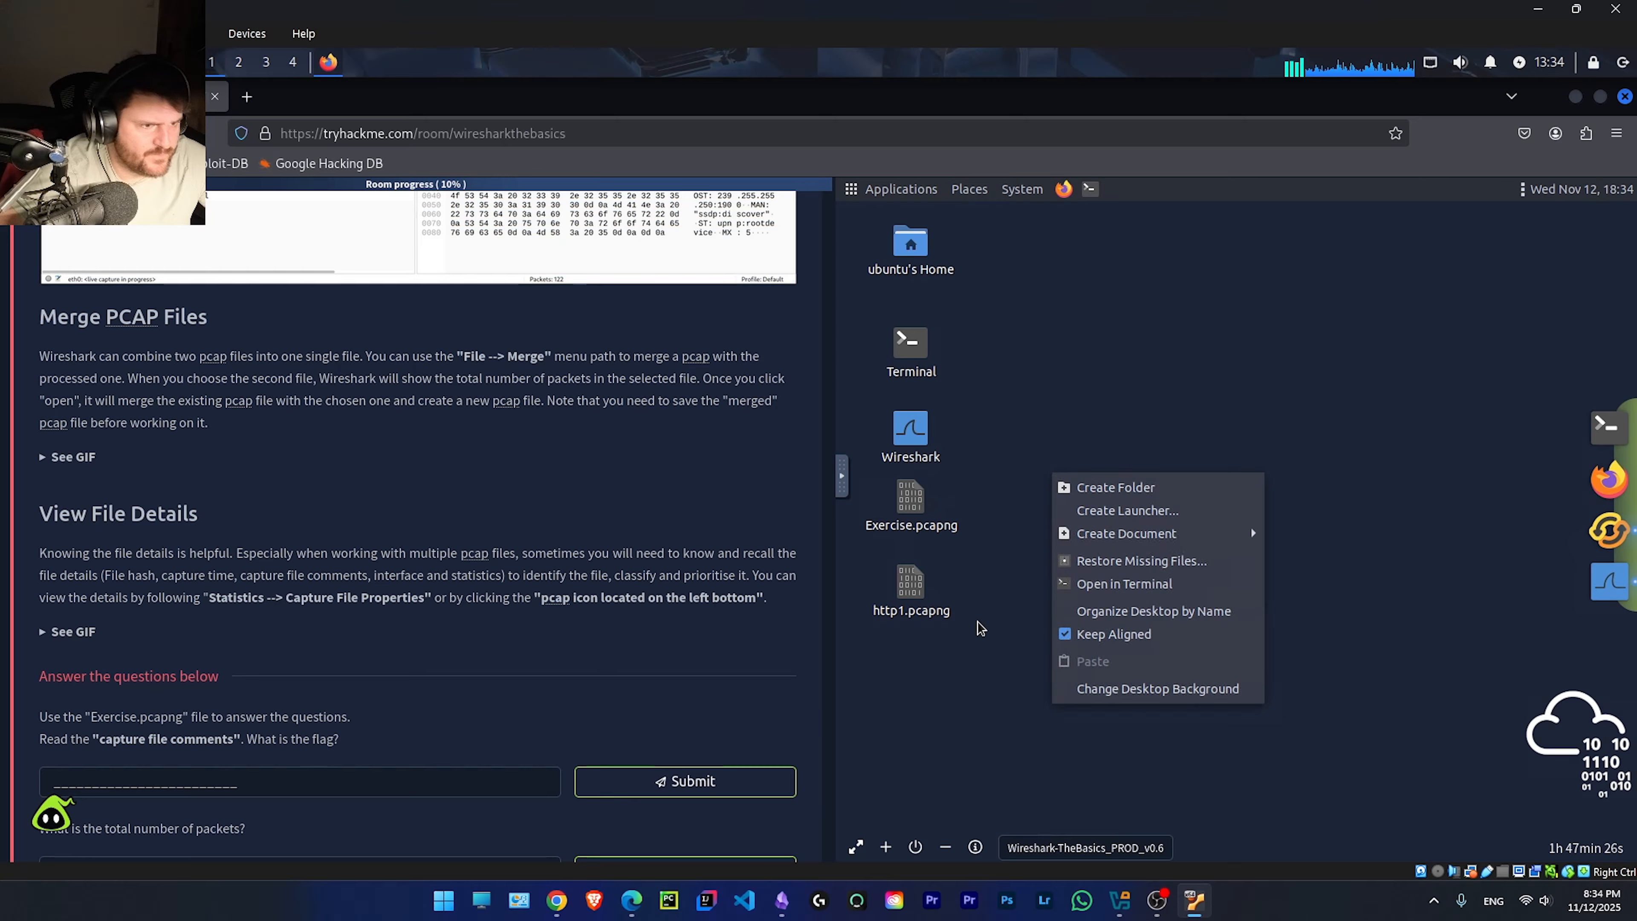
click(1001, 603)
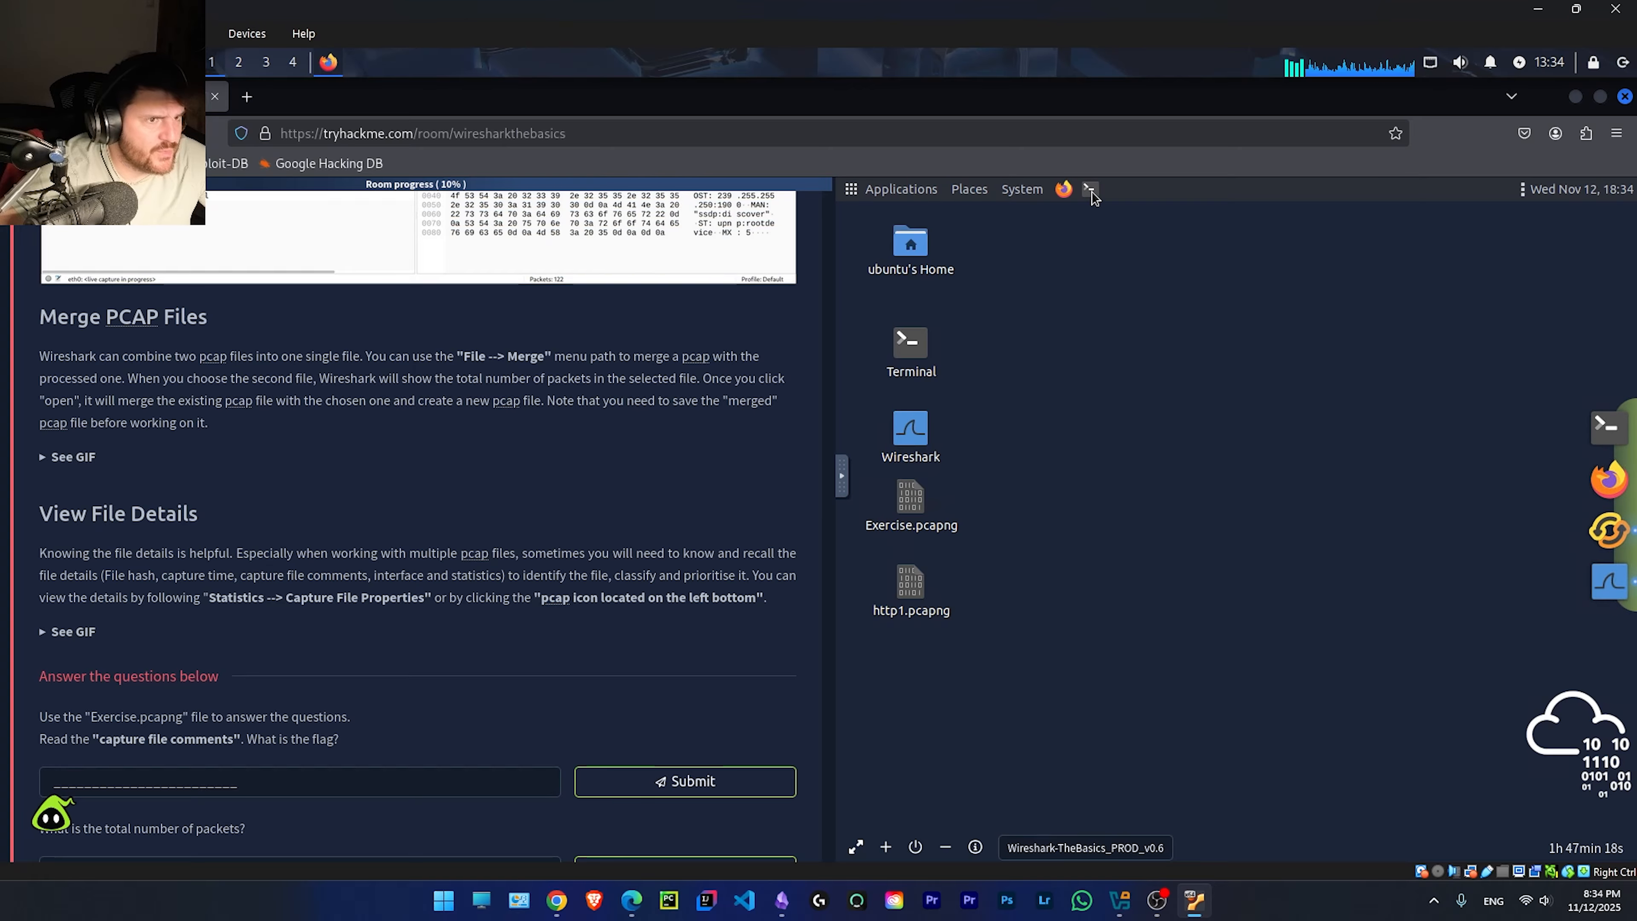
click(1610, 581)
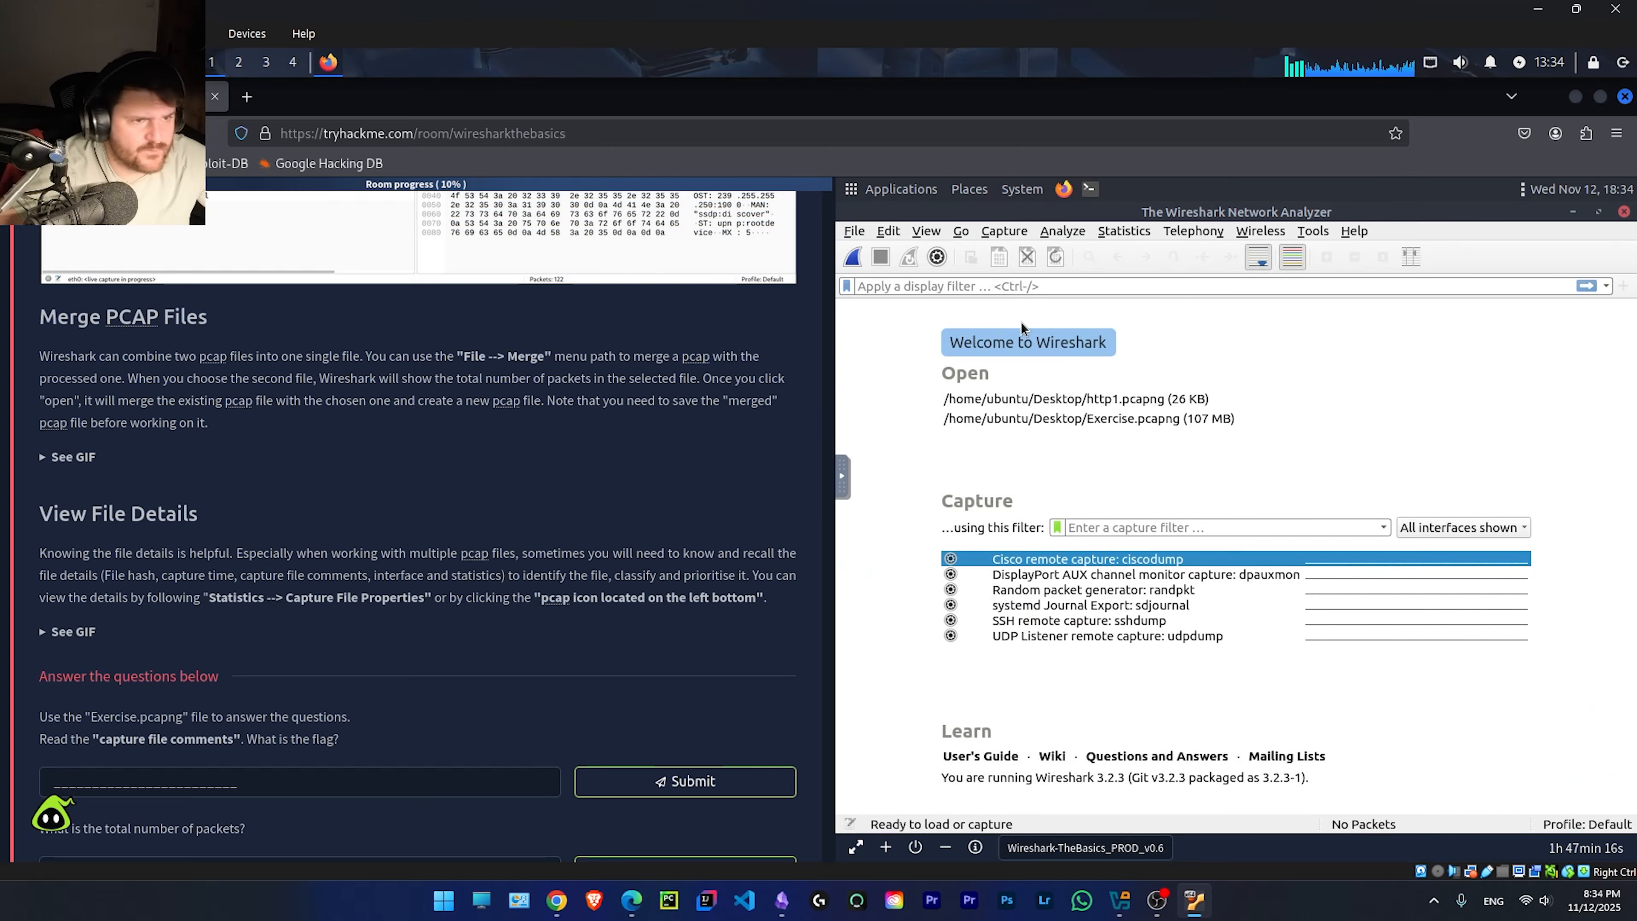
Step: Open Exercise.pcapng from the recent captures and merge http1.pcapng into it chronologically
click(856, 232)
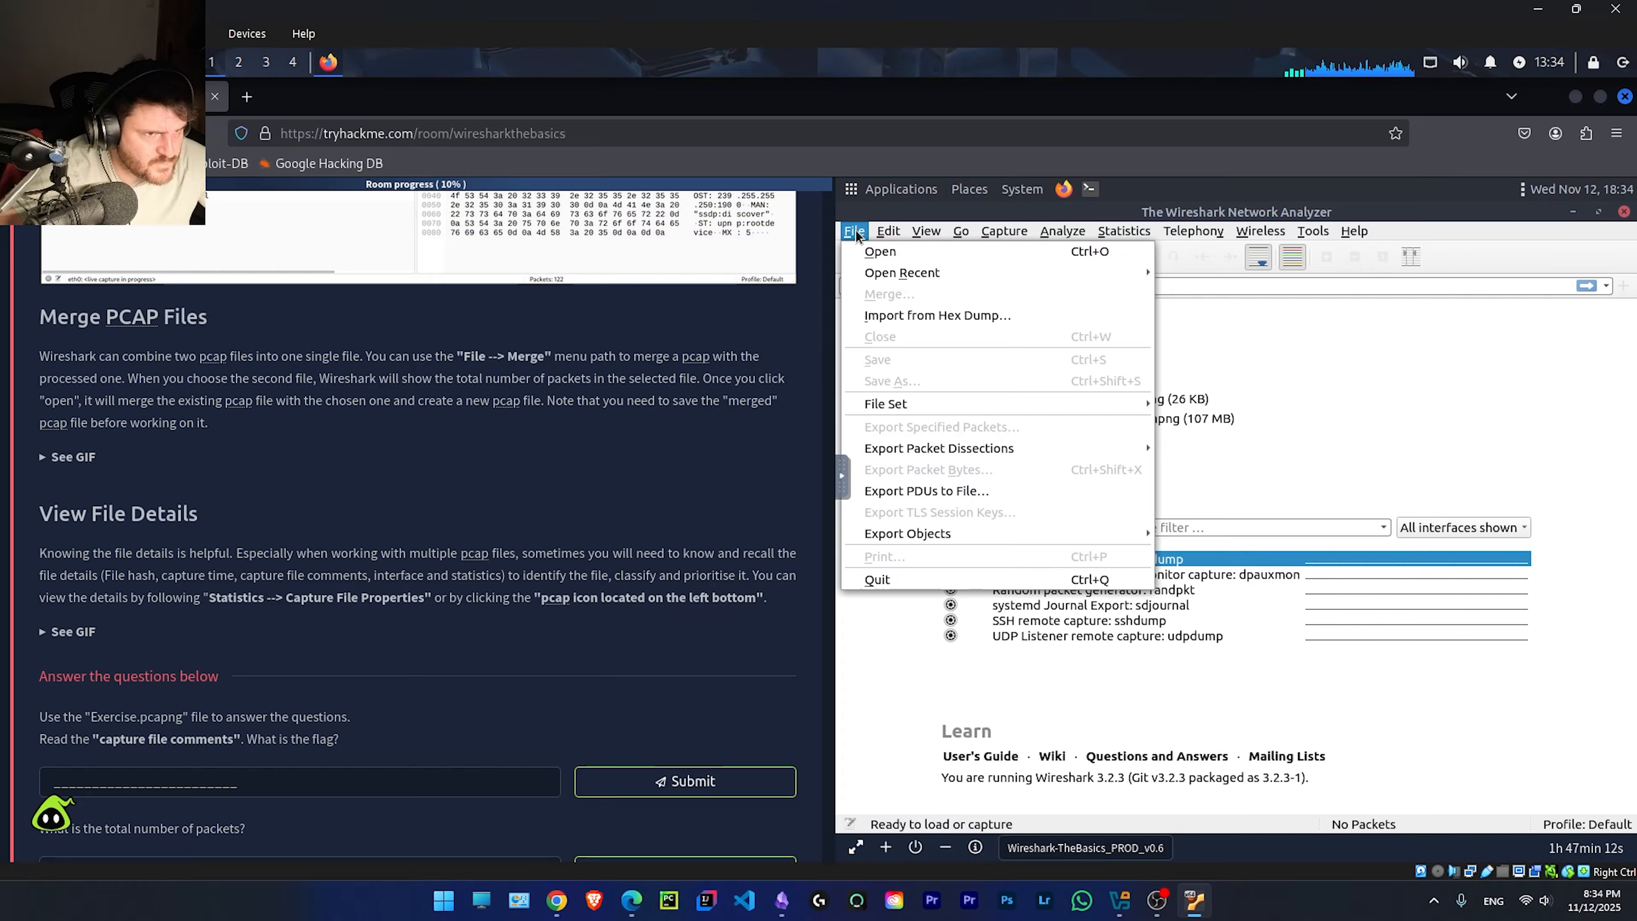
click(1387, 415)
double_click(1091, 419)
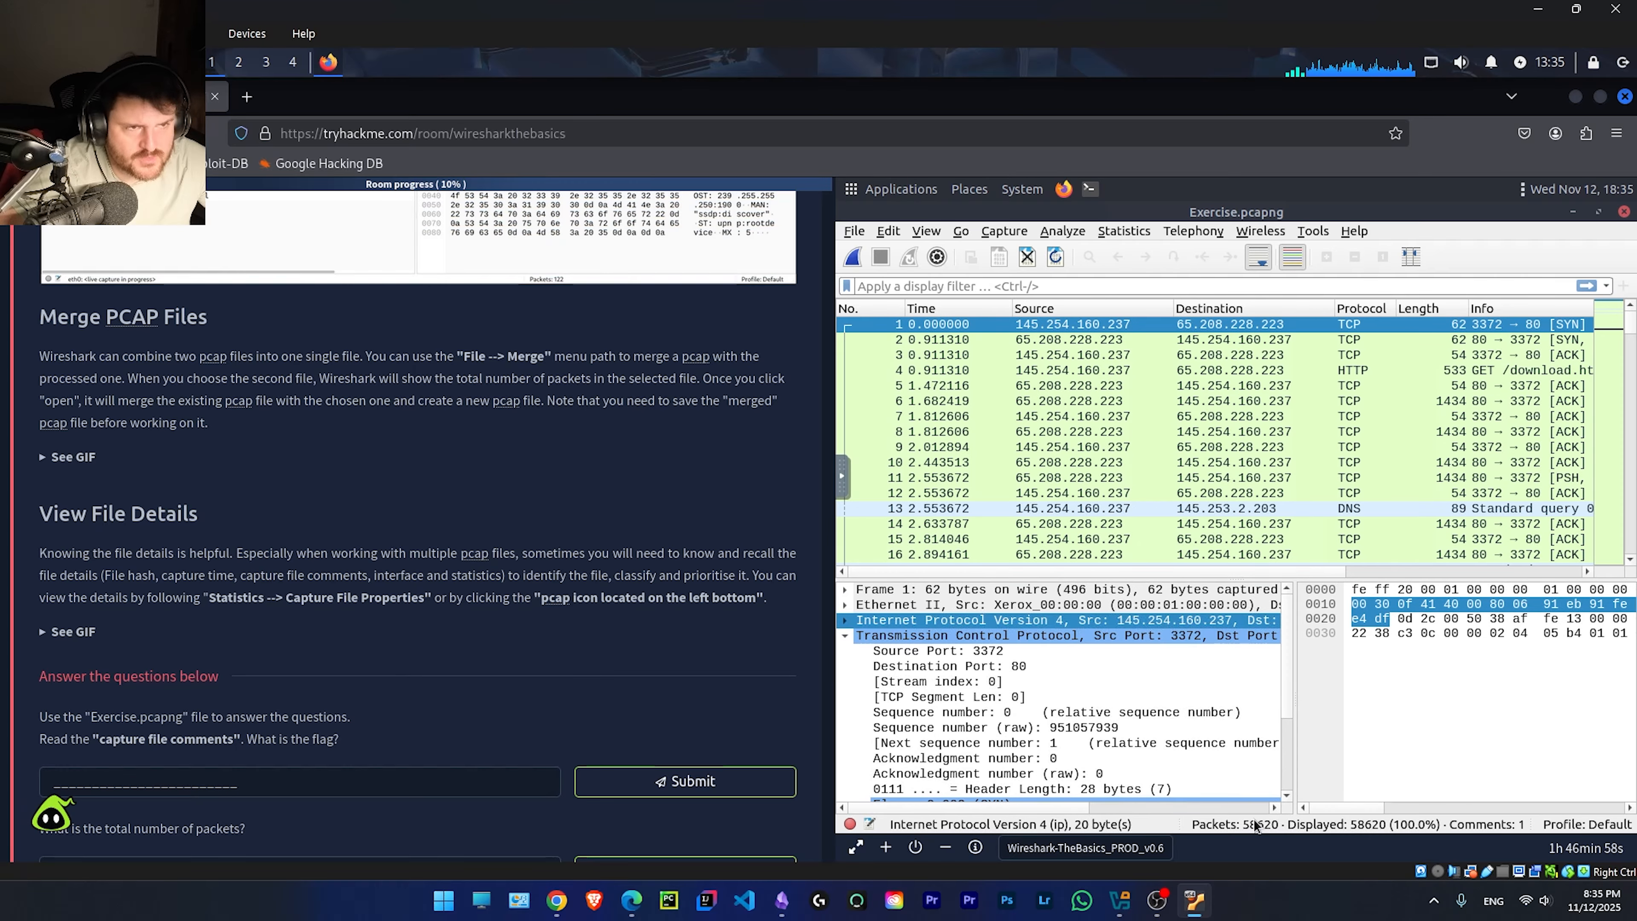
click(863, 232)
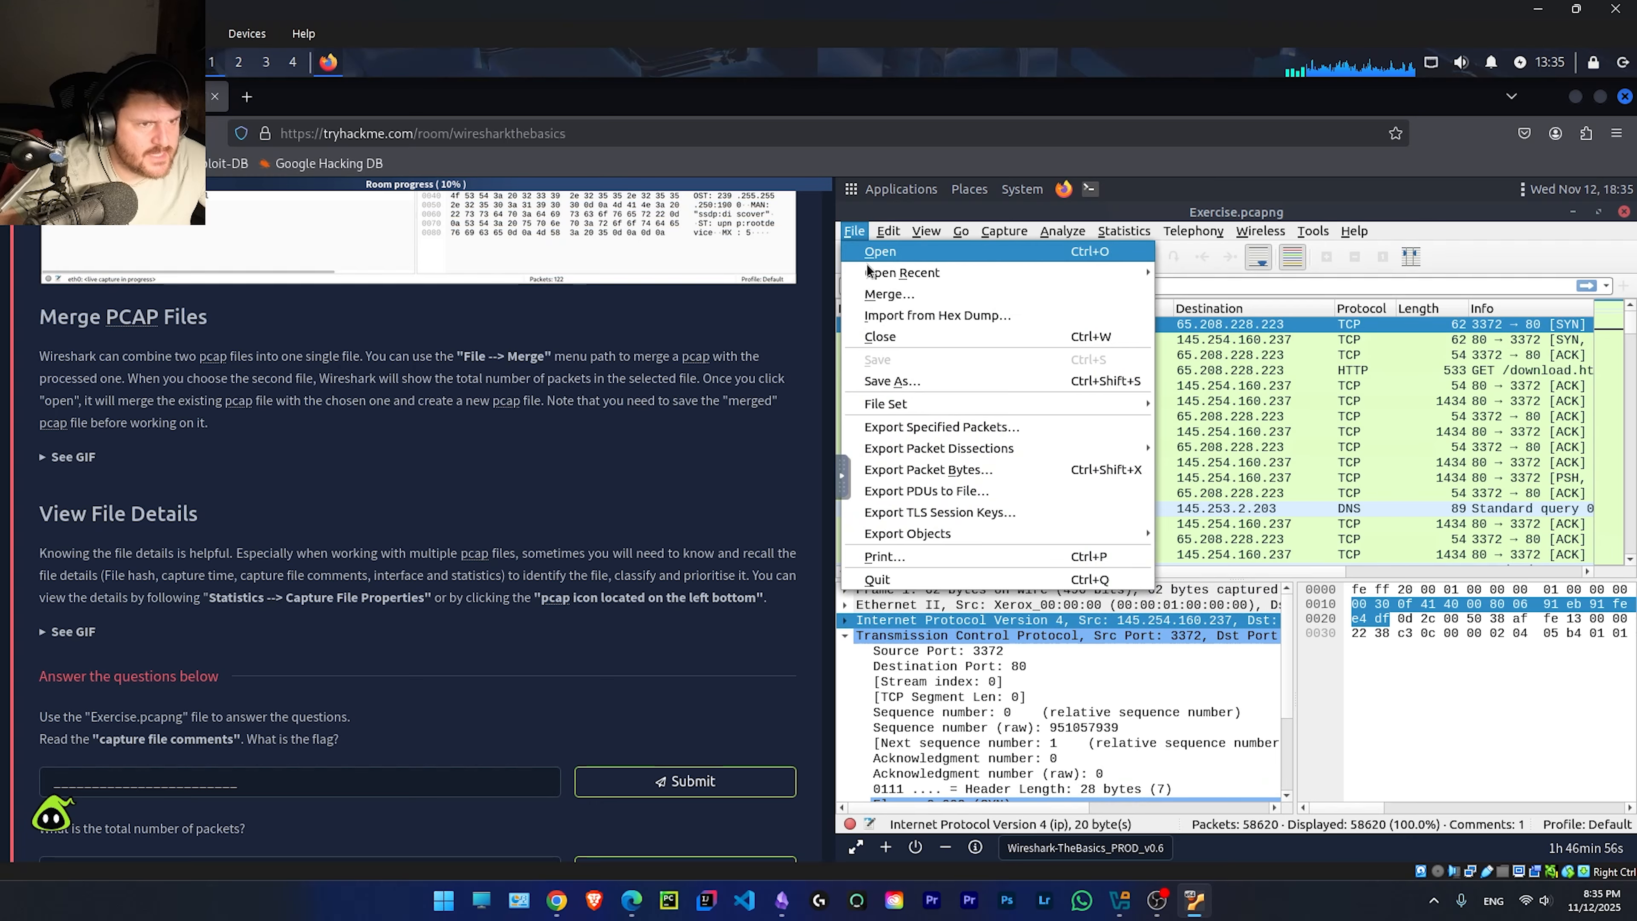
click(885, 295)
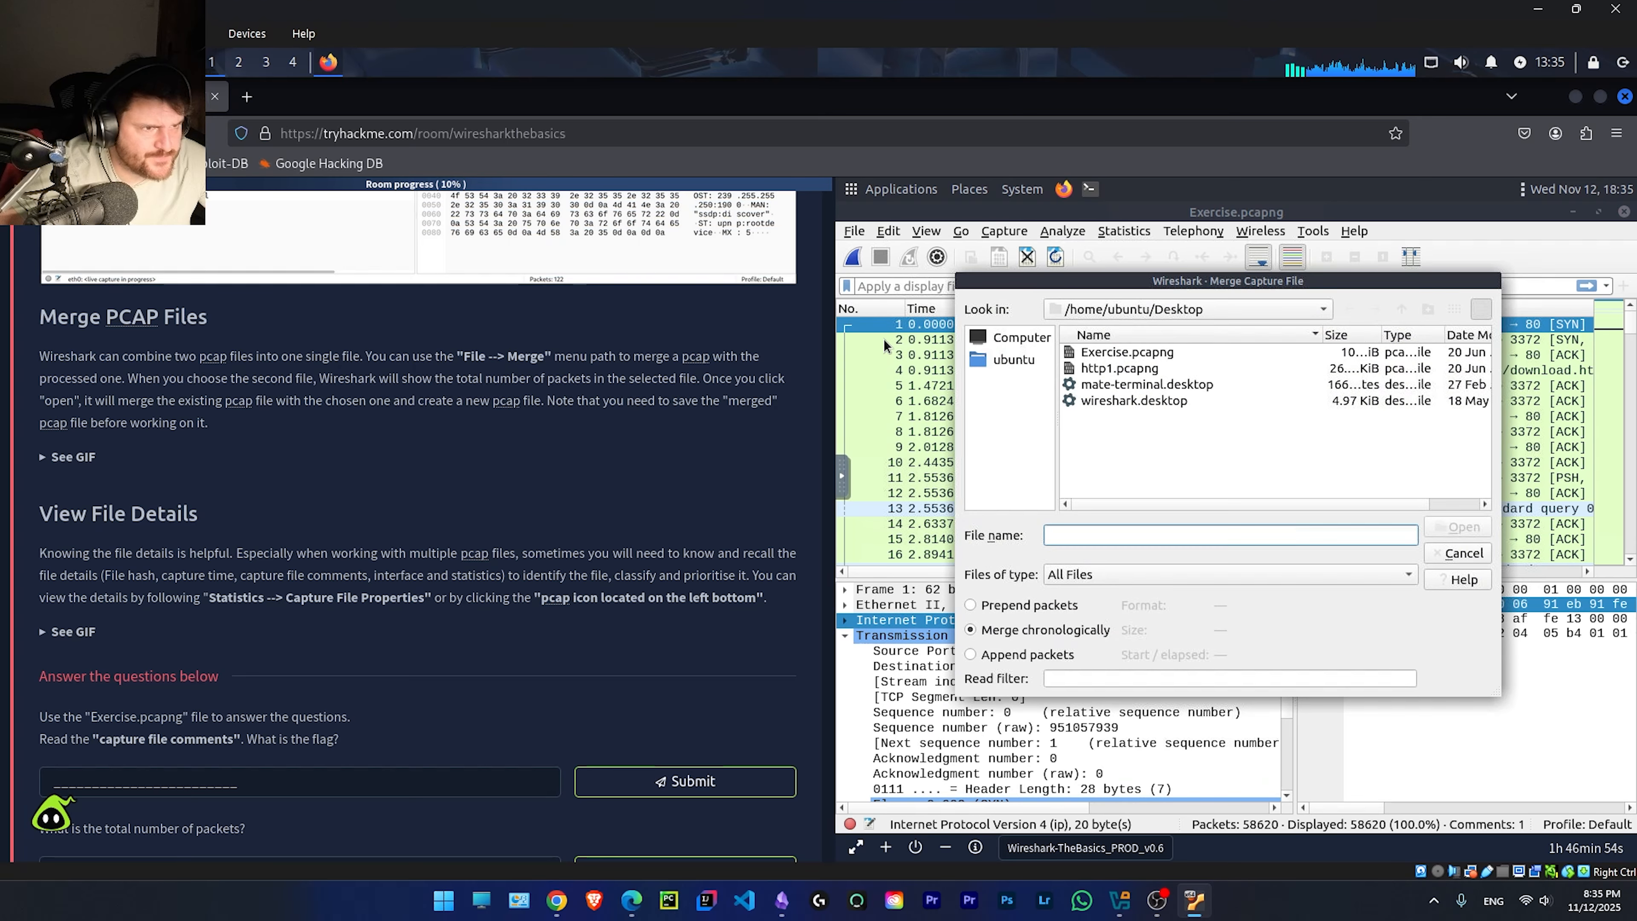
click(1125, 368)
click(1462, 527)
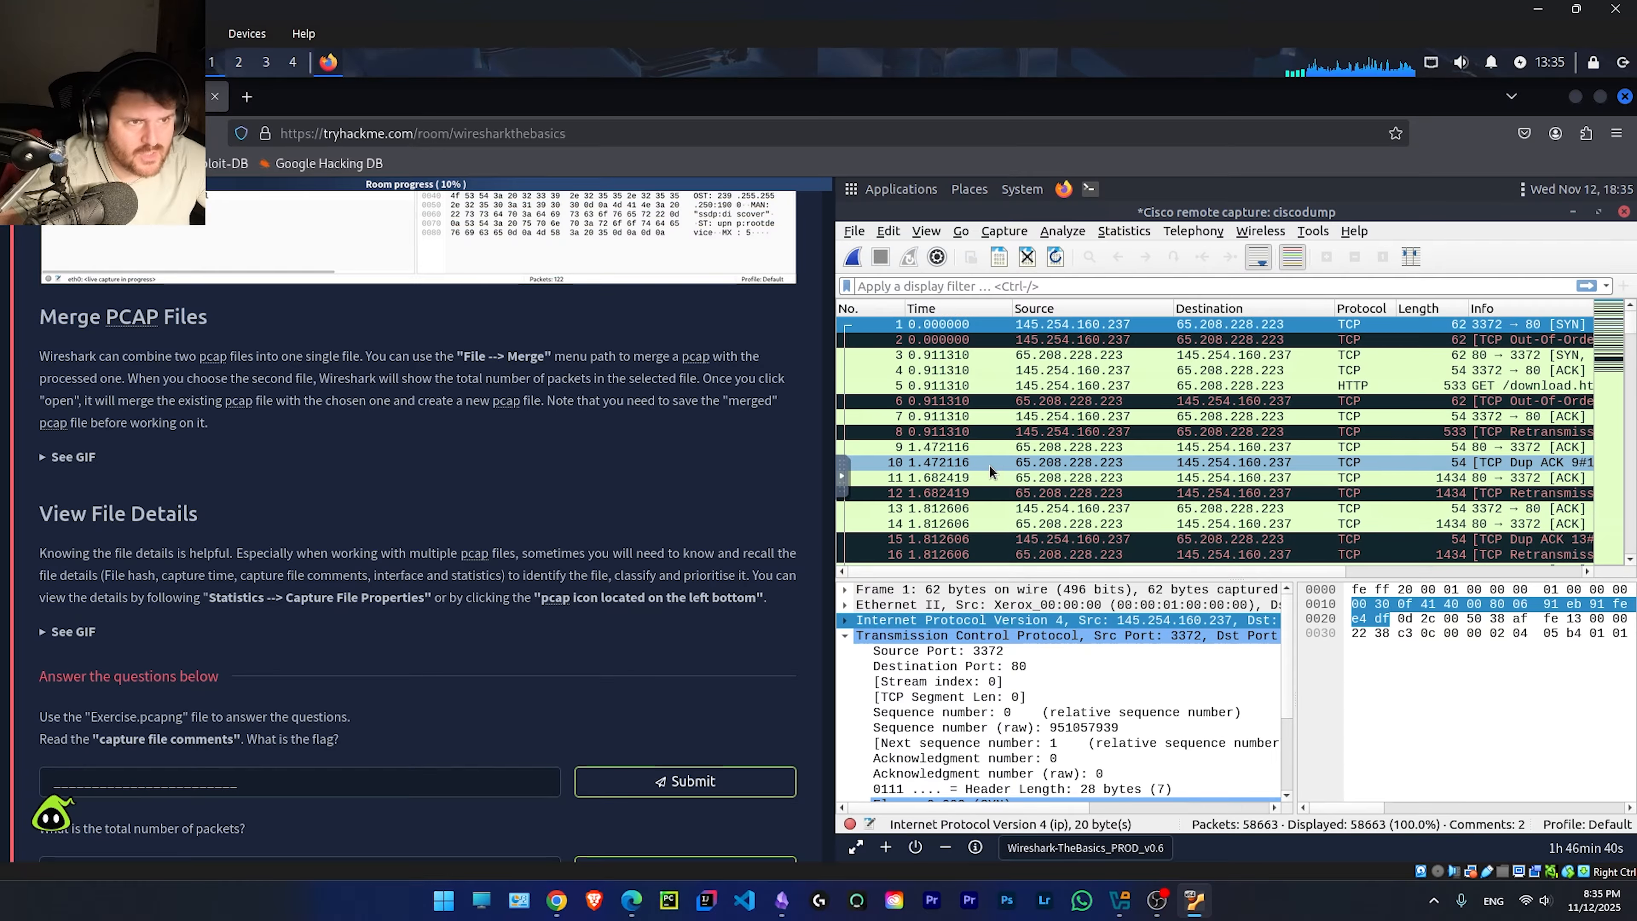
Step: Check the desktop for a merged capture file, then look over the merged packet list
click(1573, 212)
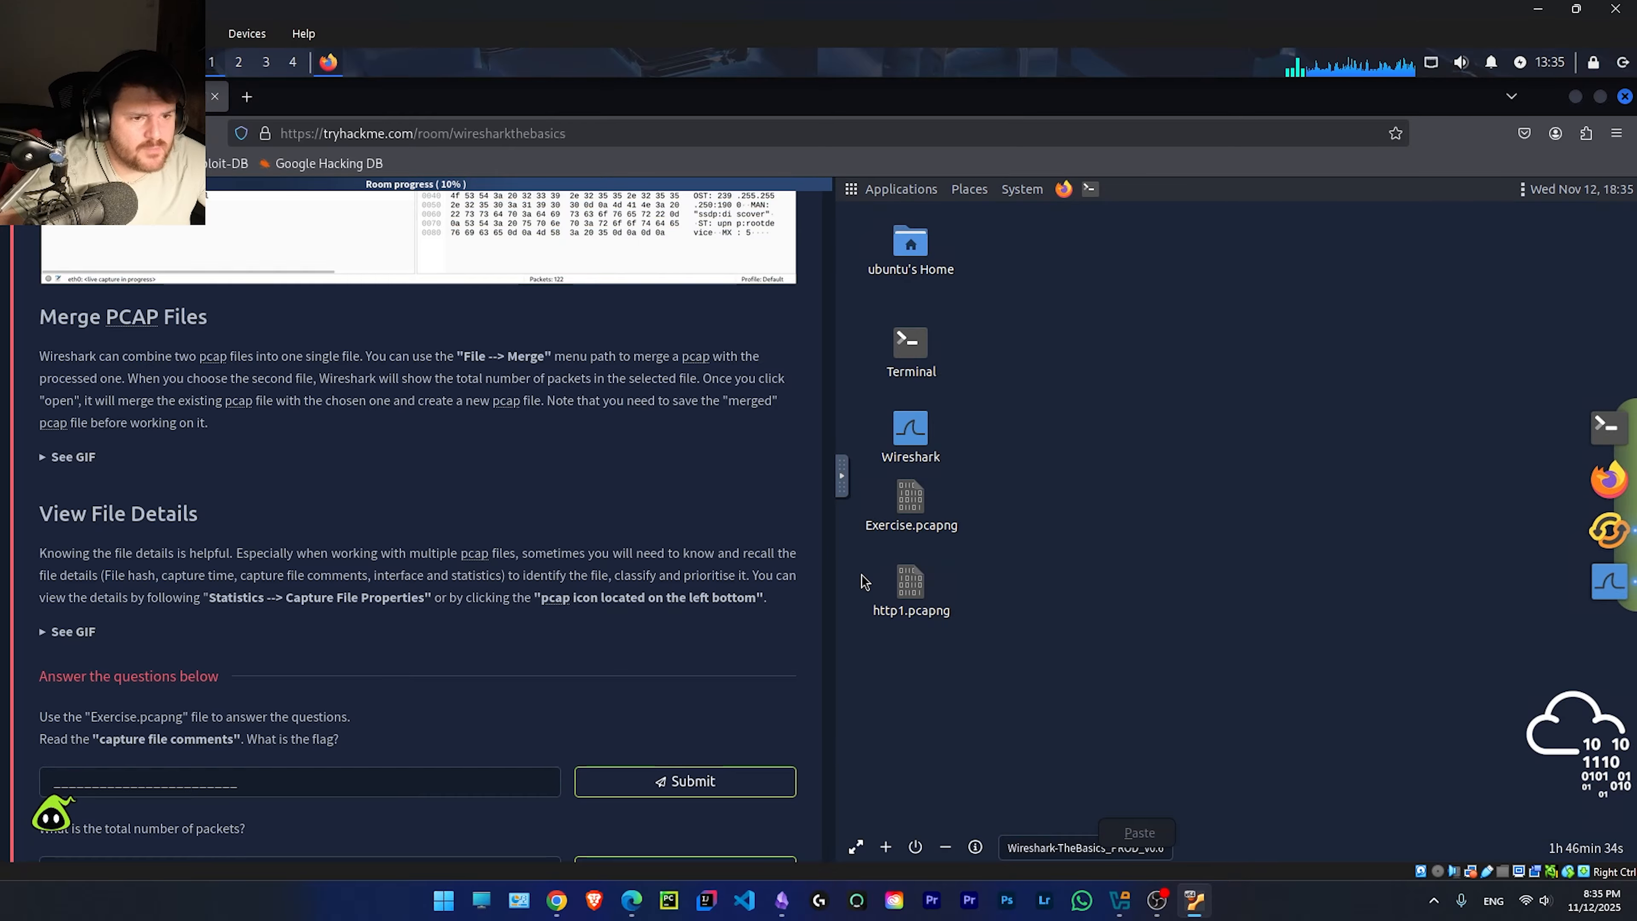
click(1610, 583)
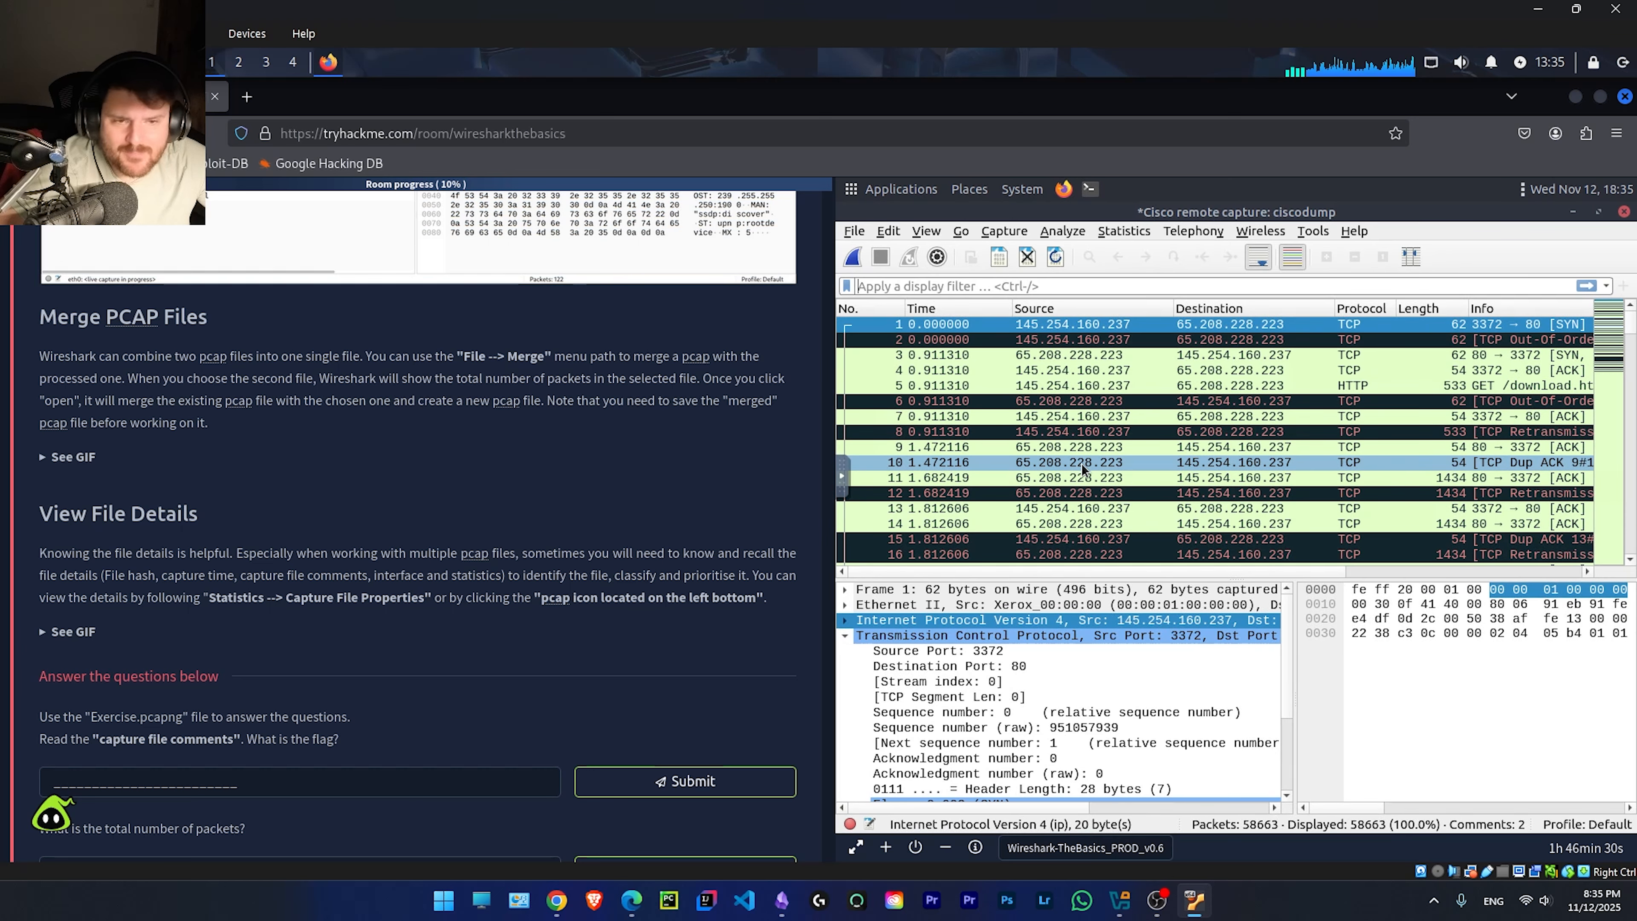
scroll(1093, 445, down, 1)
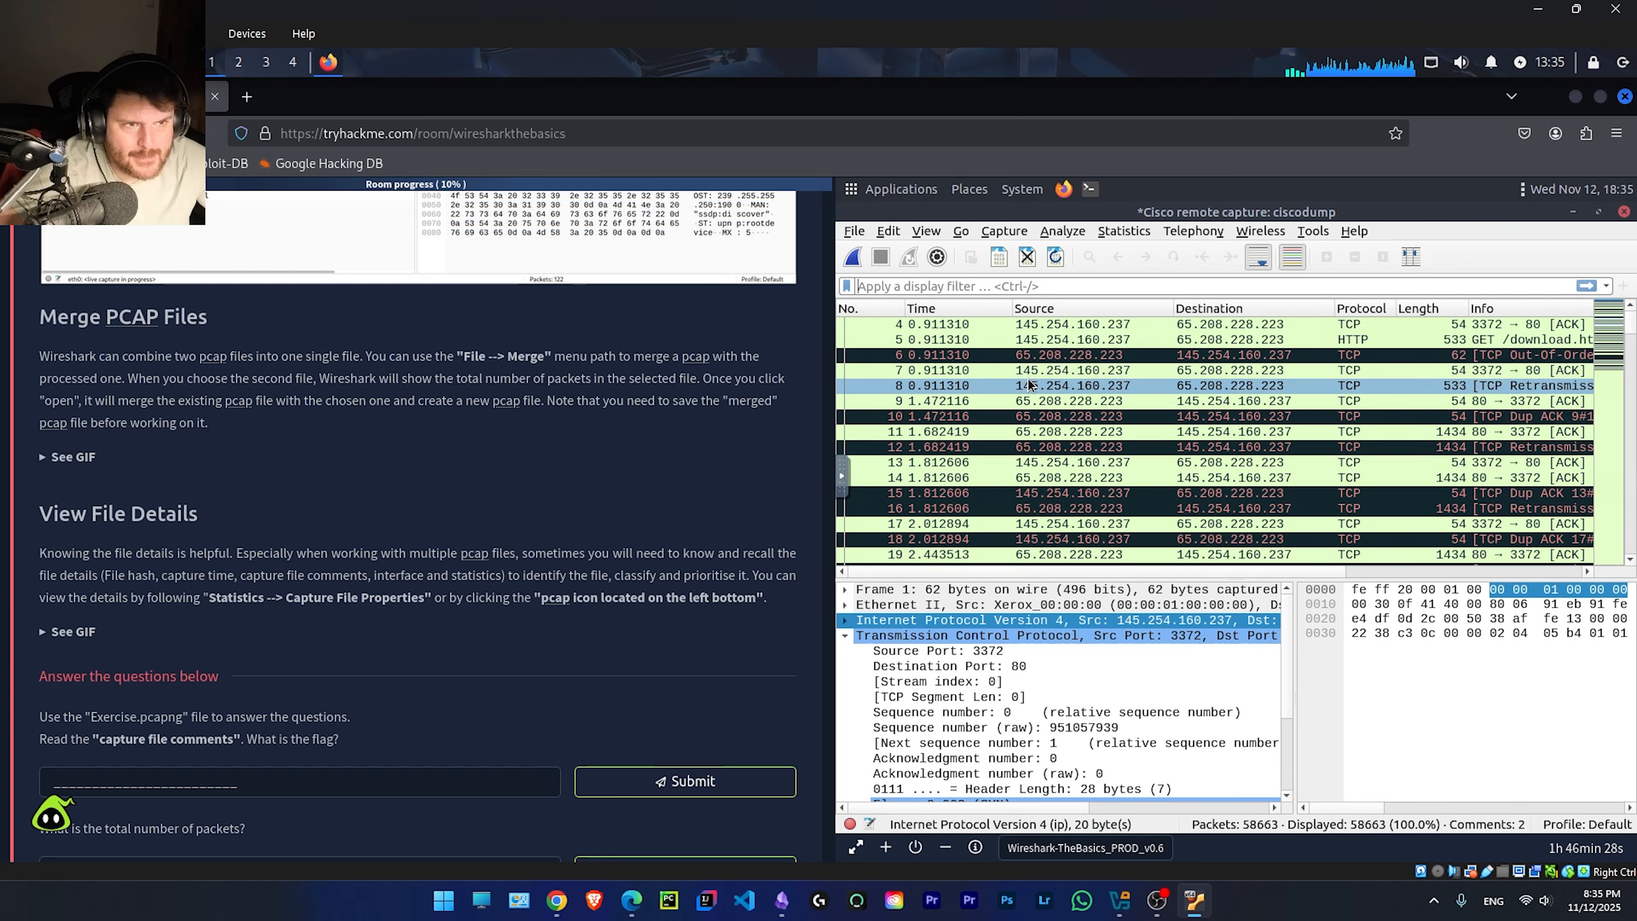
scroll(1044, 423, up, 1)
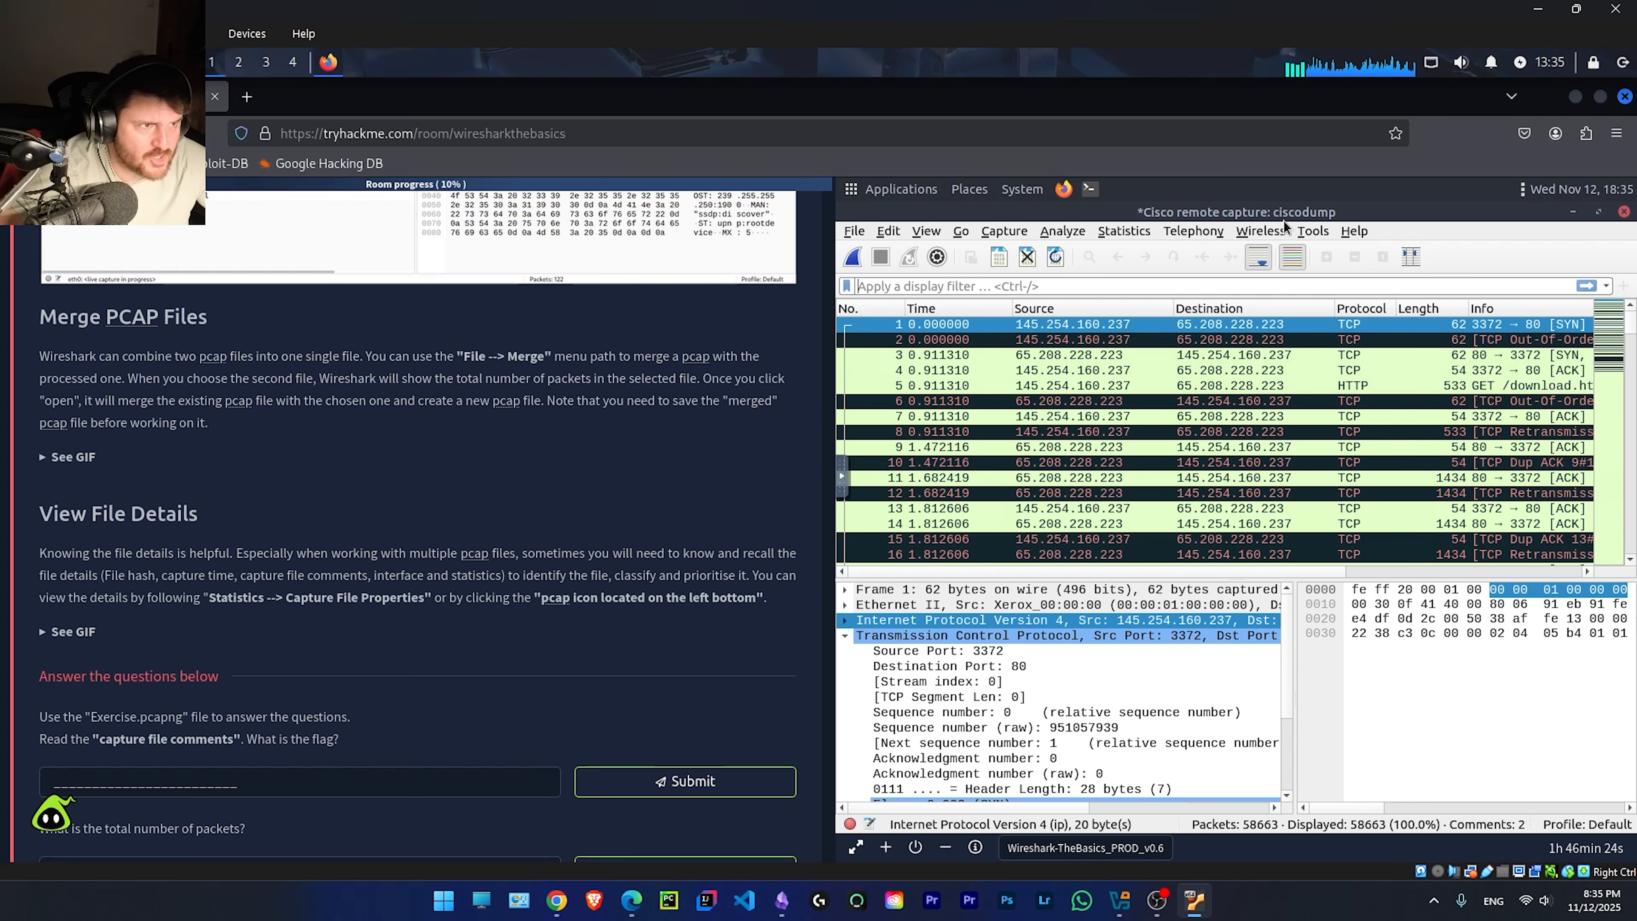
Step: Save the merged capture in pcapng format as allInOne in /home/ubuntu/Desktop
click(853, 232)
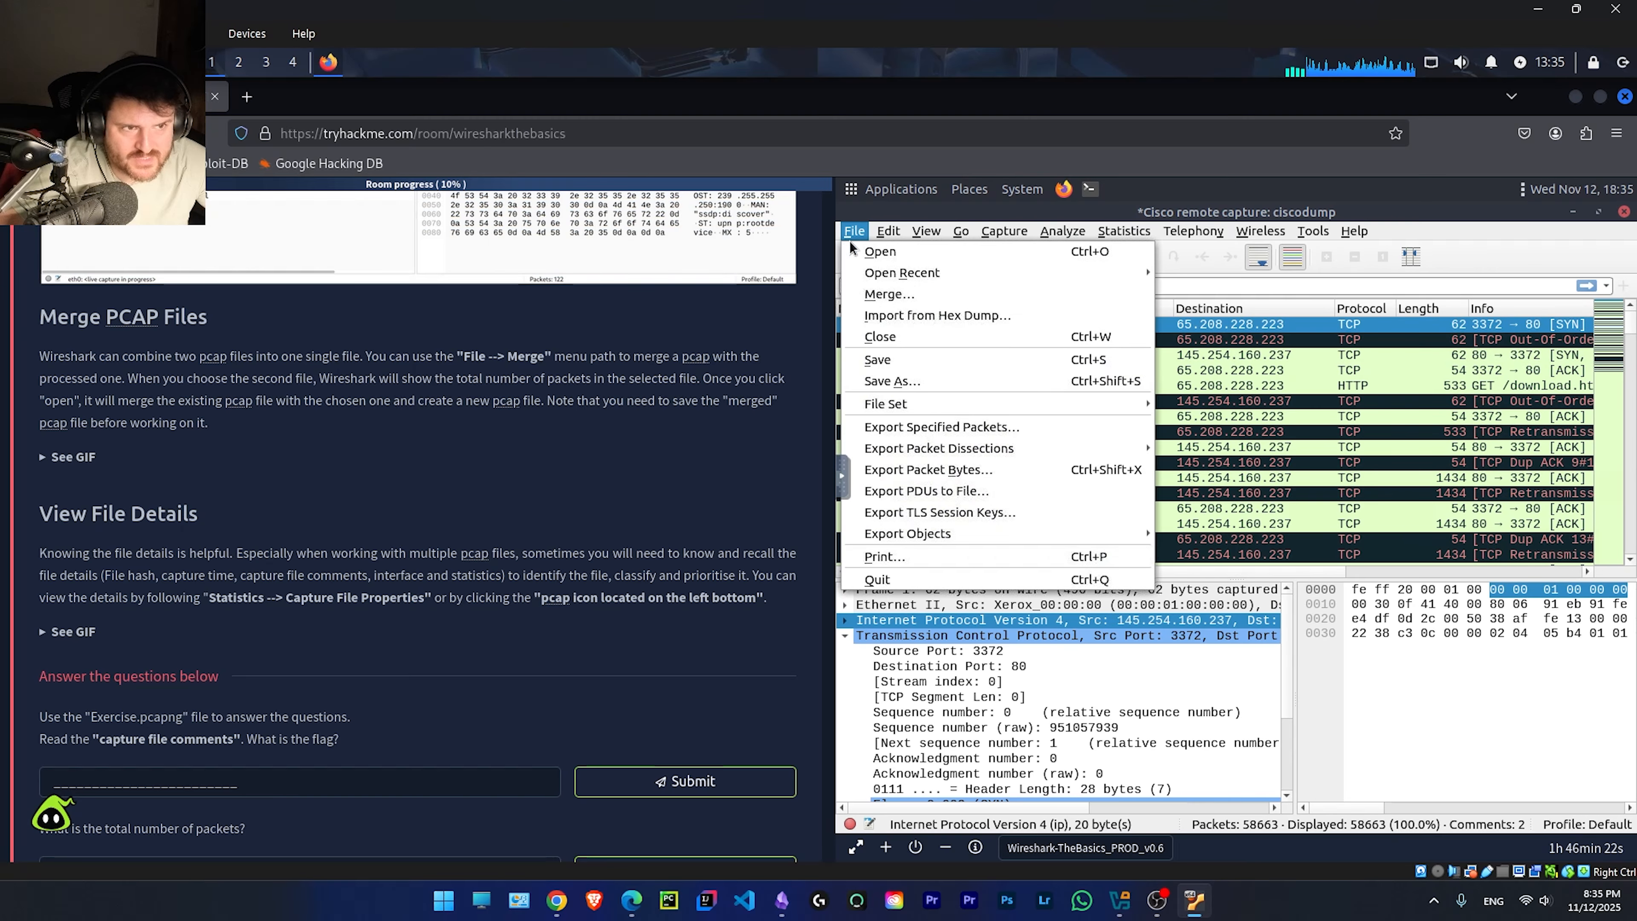
click(918, 380)
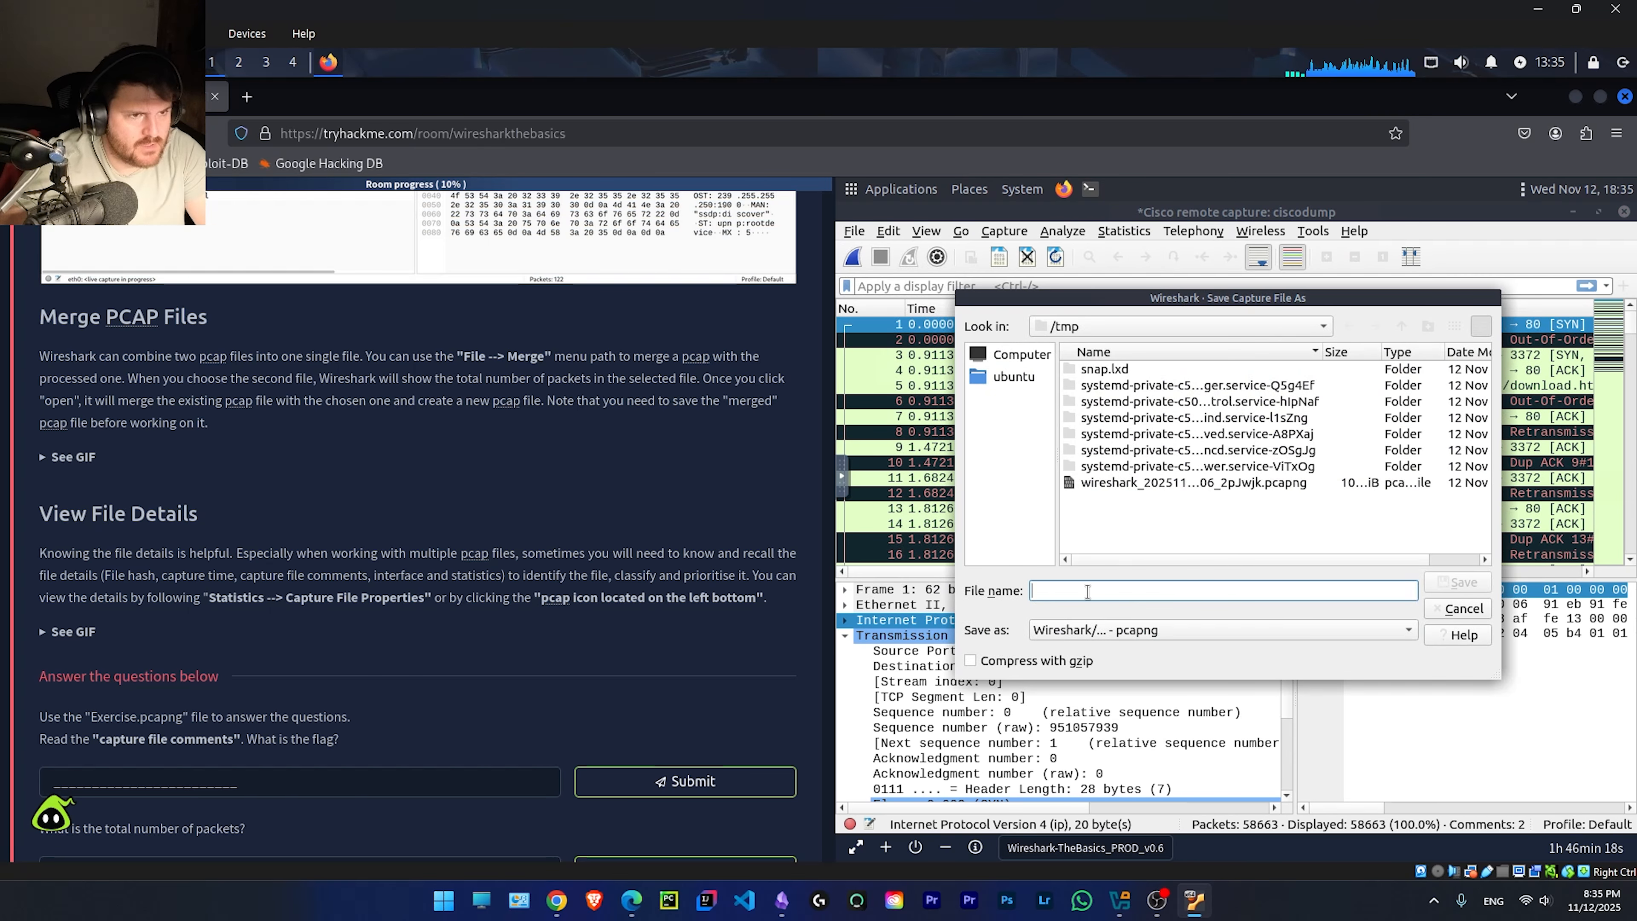
text(allInOne)
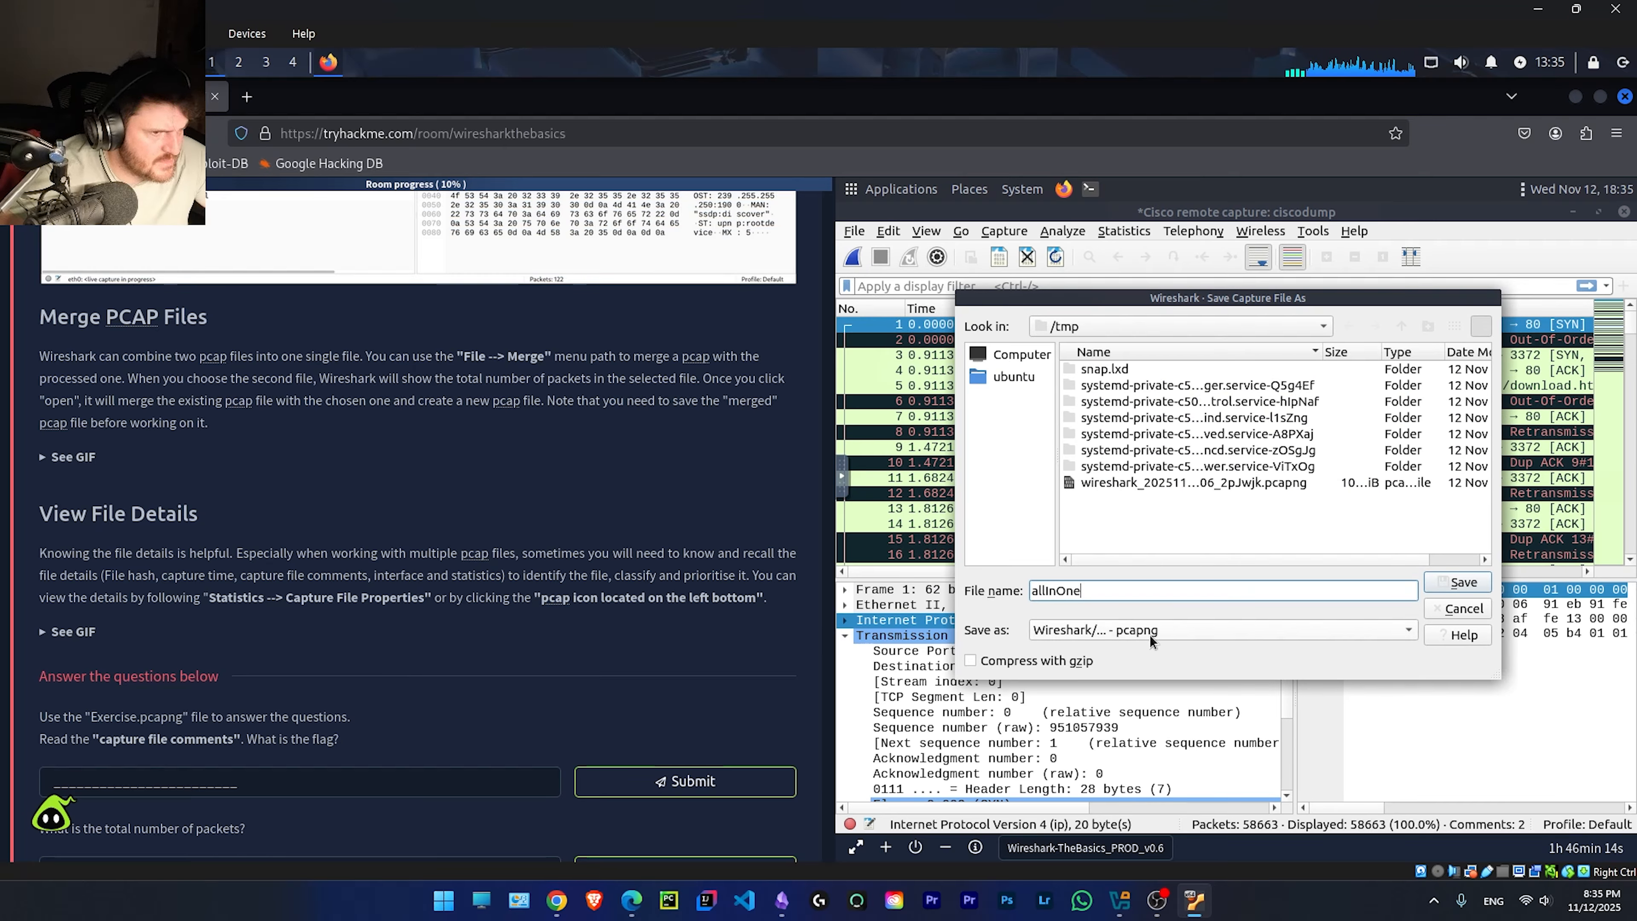
click(1012, 357)
click(1020, 369)
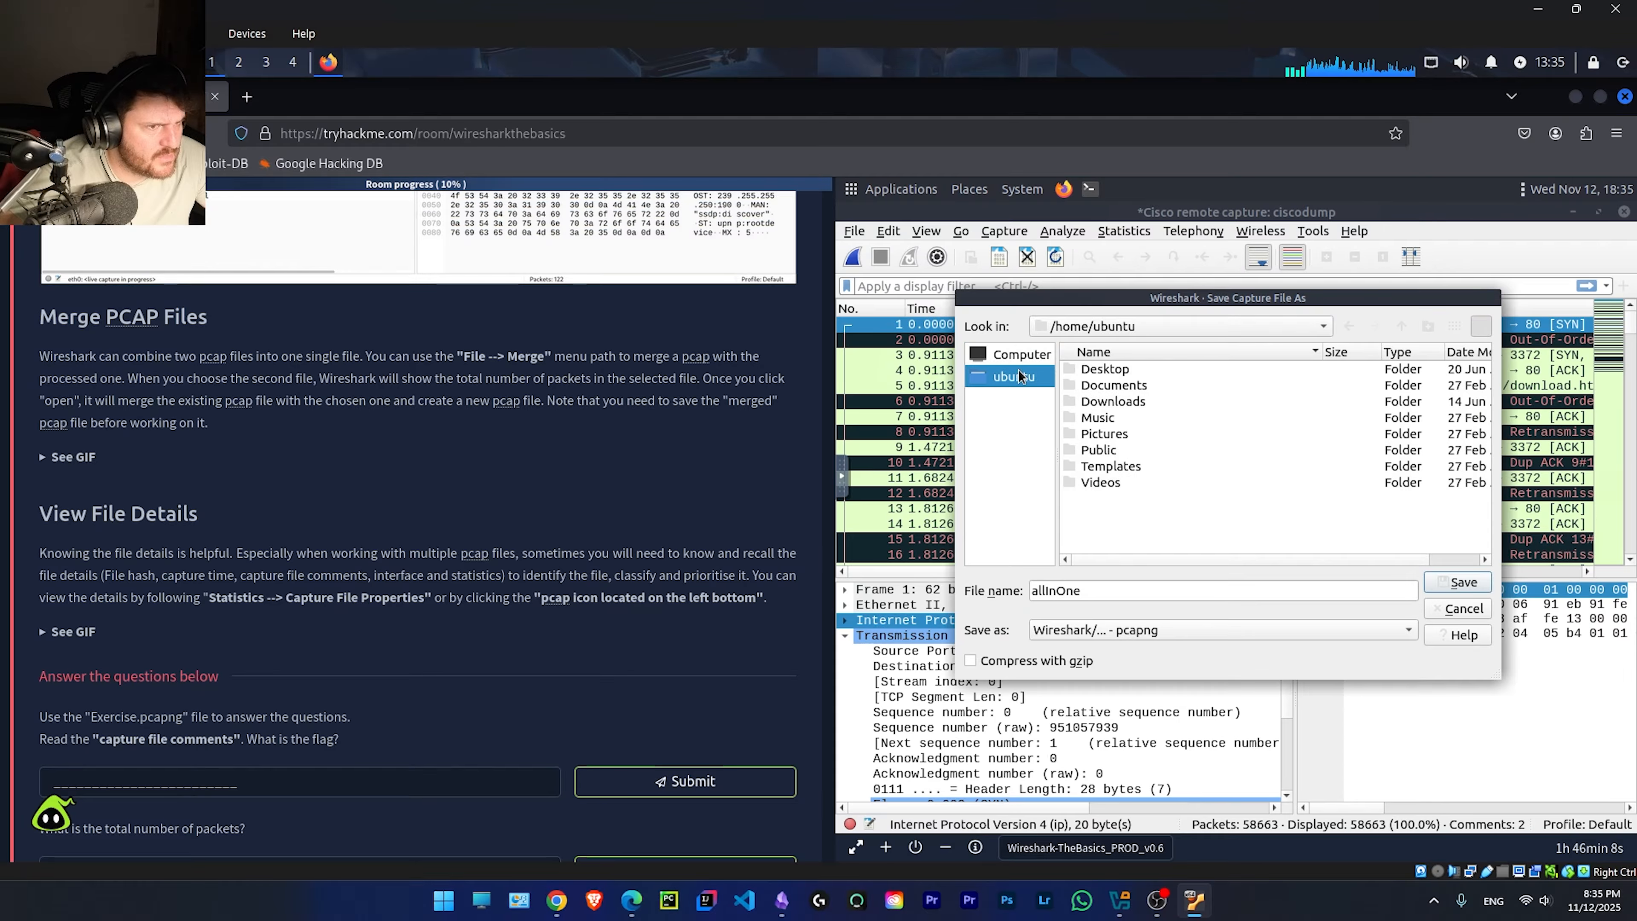
click(1115, 371)
double_click(1113, 367)
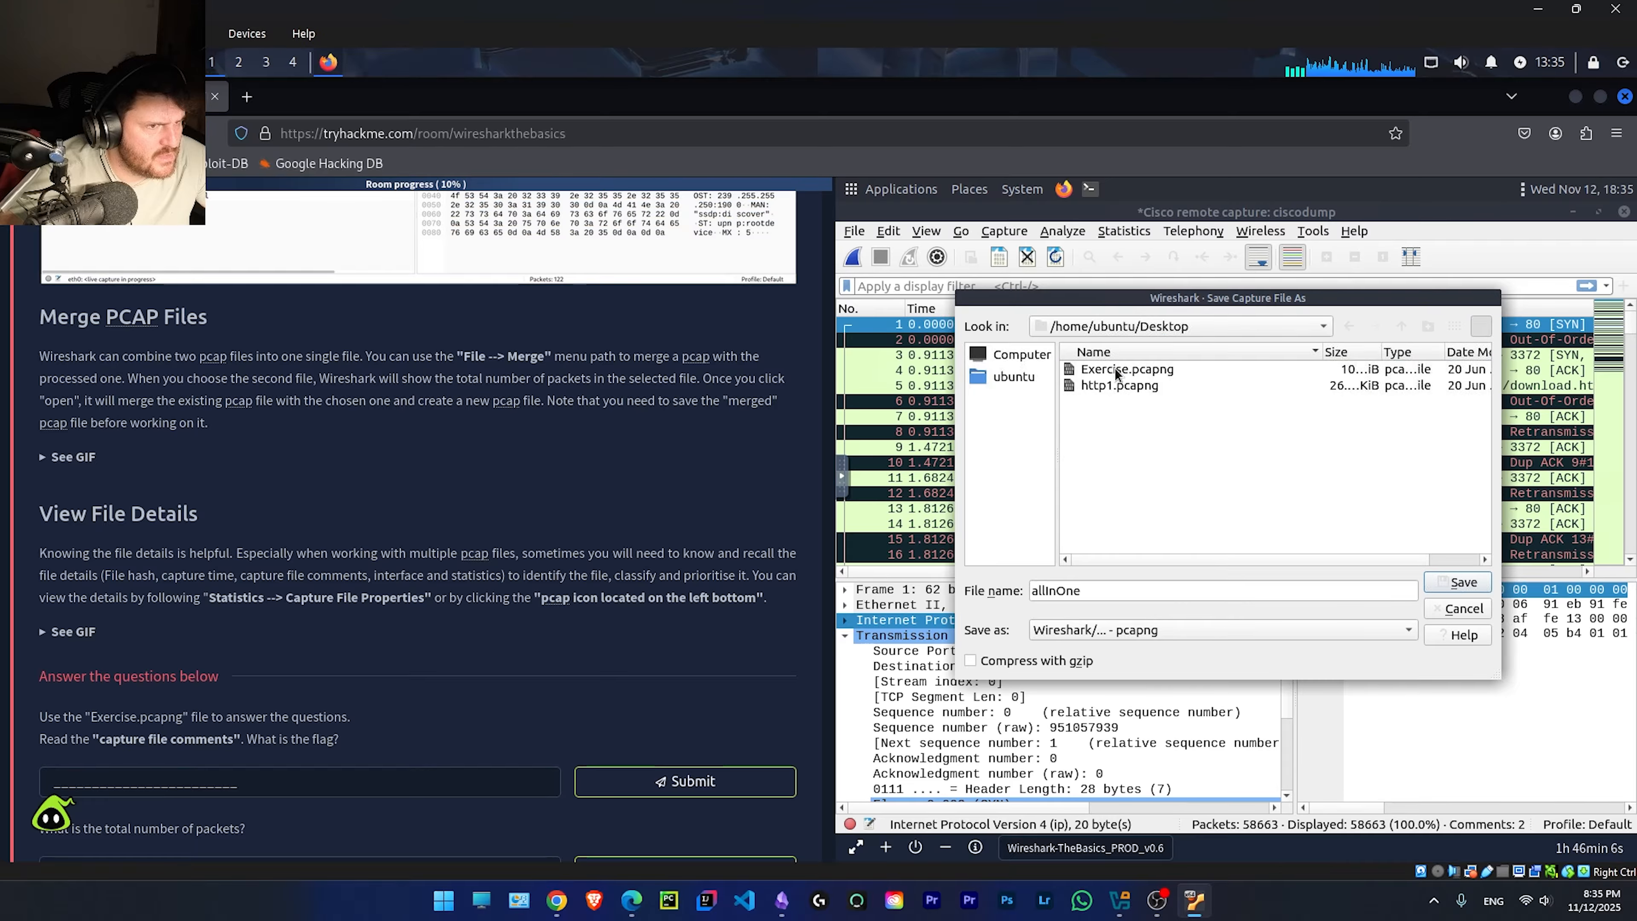
click(1432, 584)
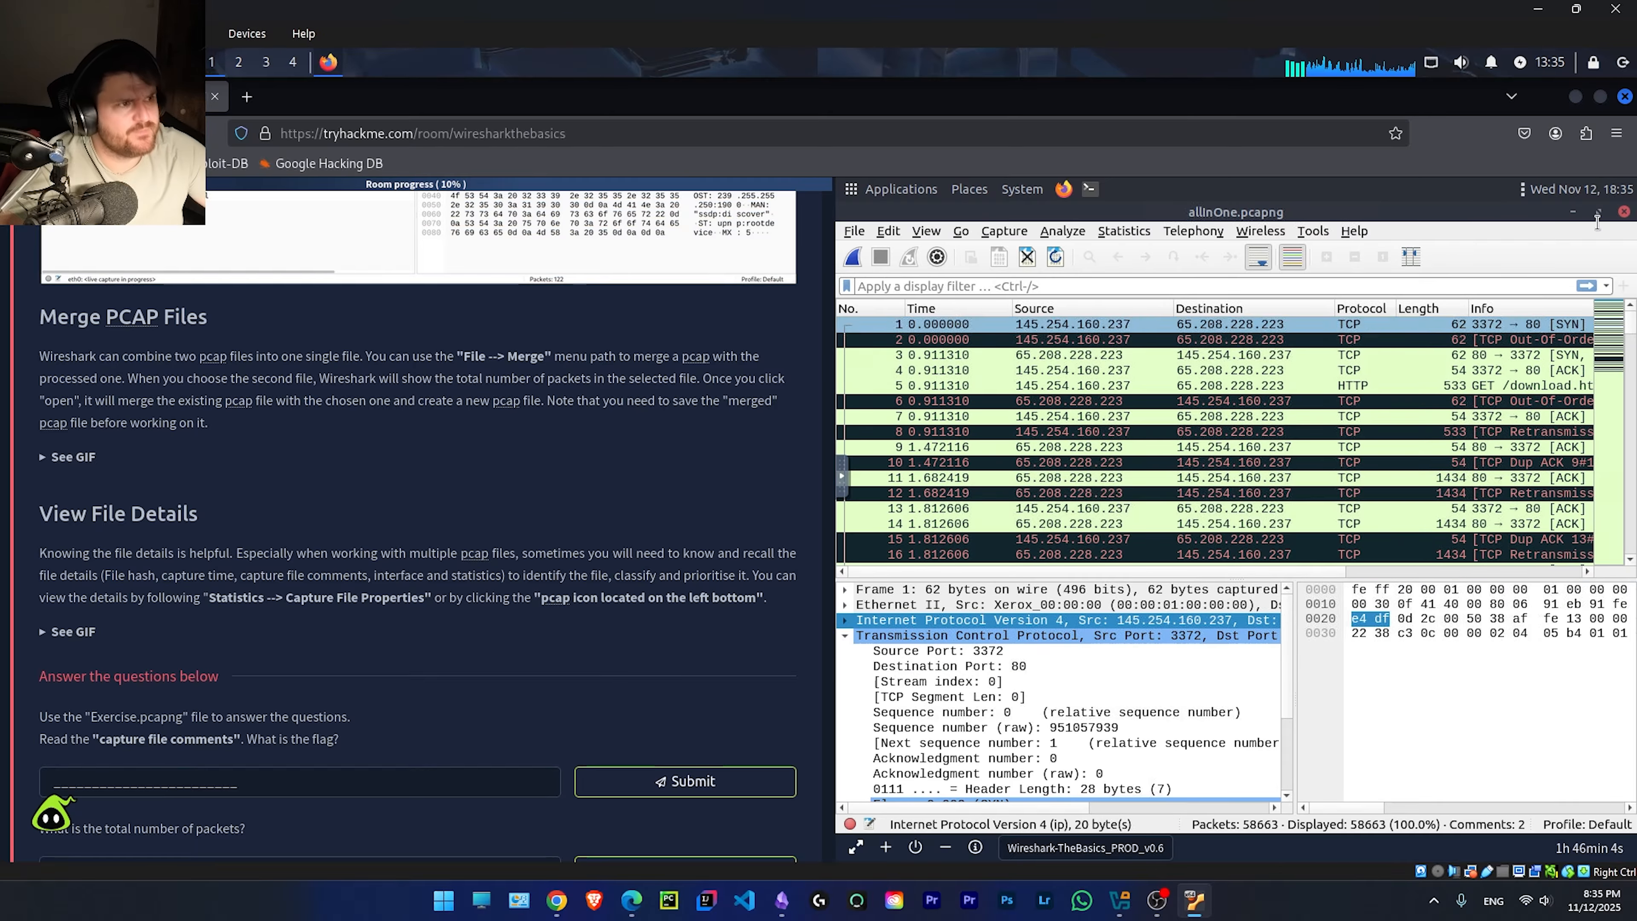
Step: Close Wireshark, check the desktop for the saved file, then relaunch Wireshark and open allInOne.pcapng
click(1624, 214)
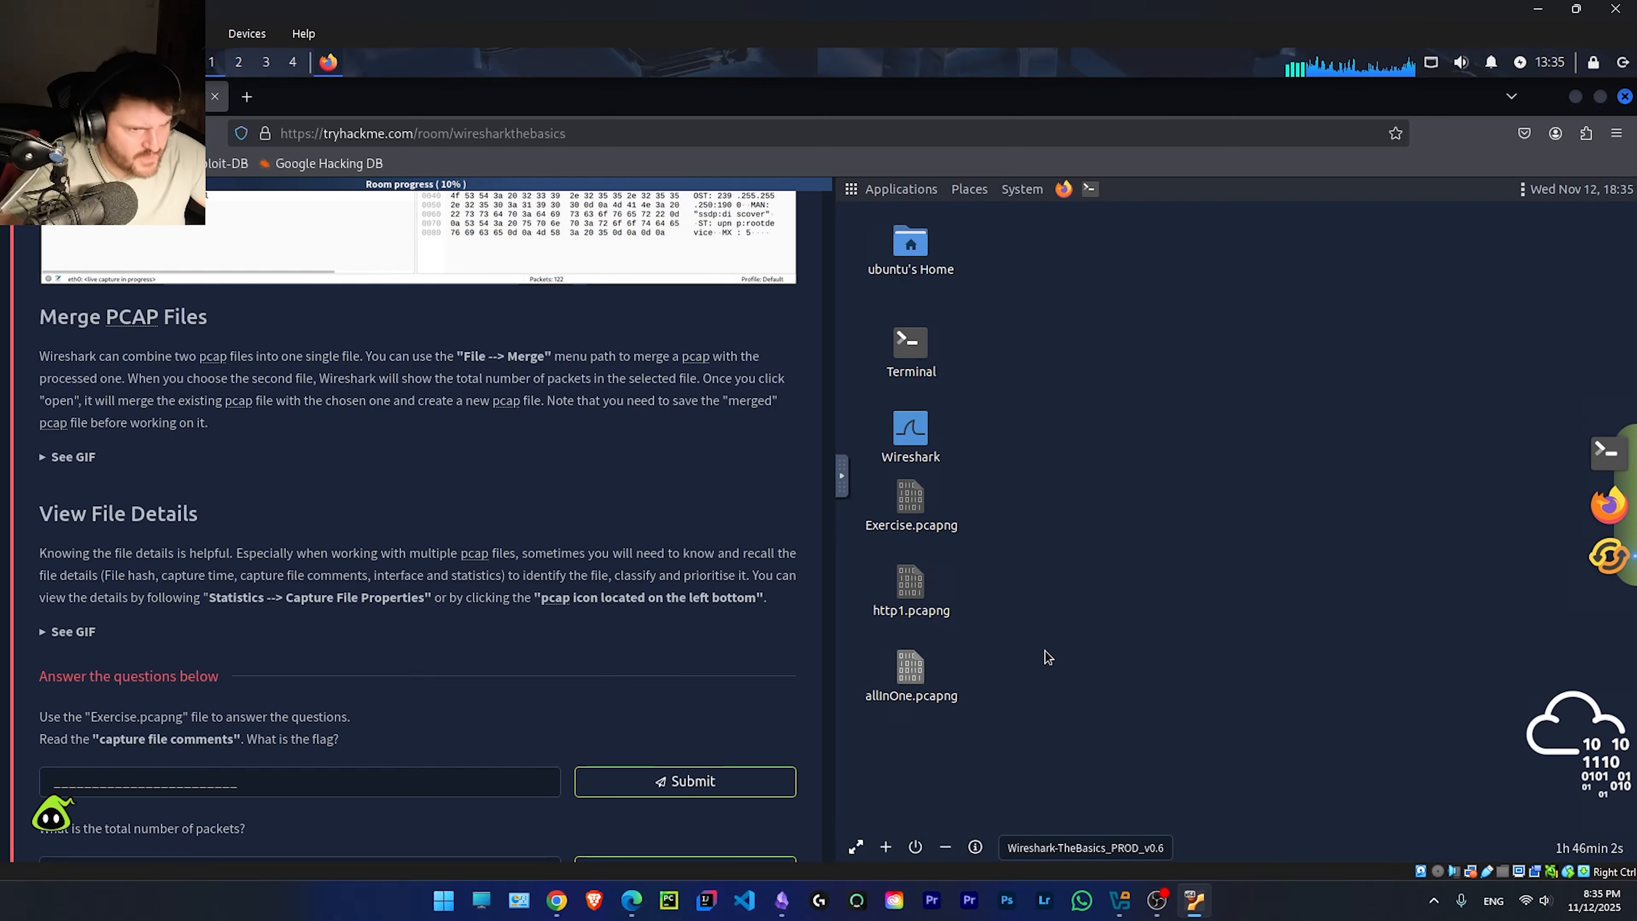
double_click(910, 431)
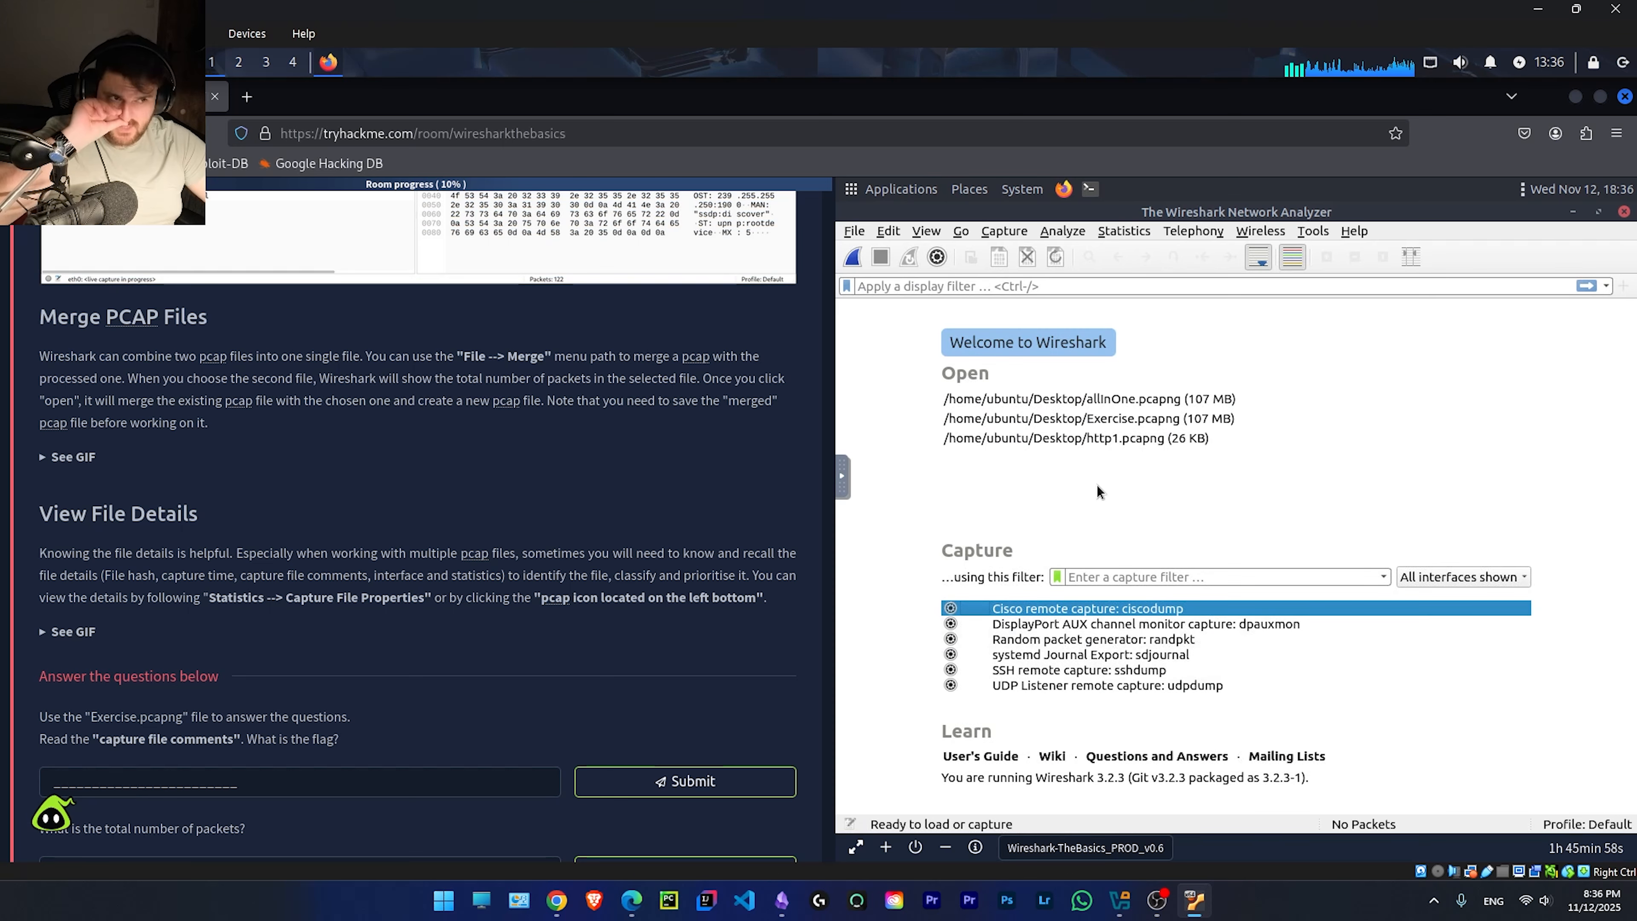
double_click(1108, 395)
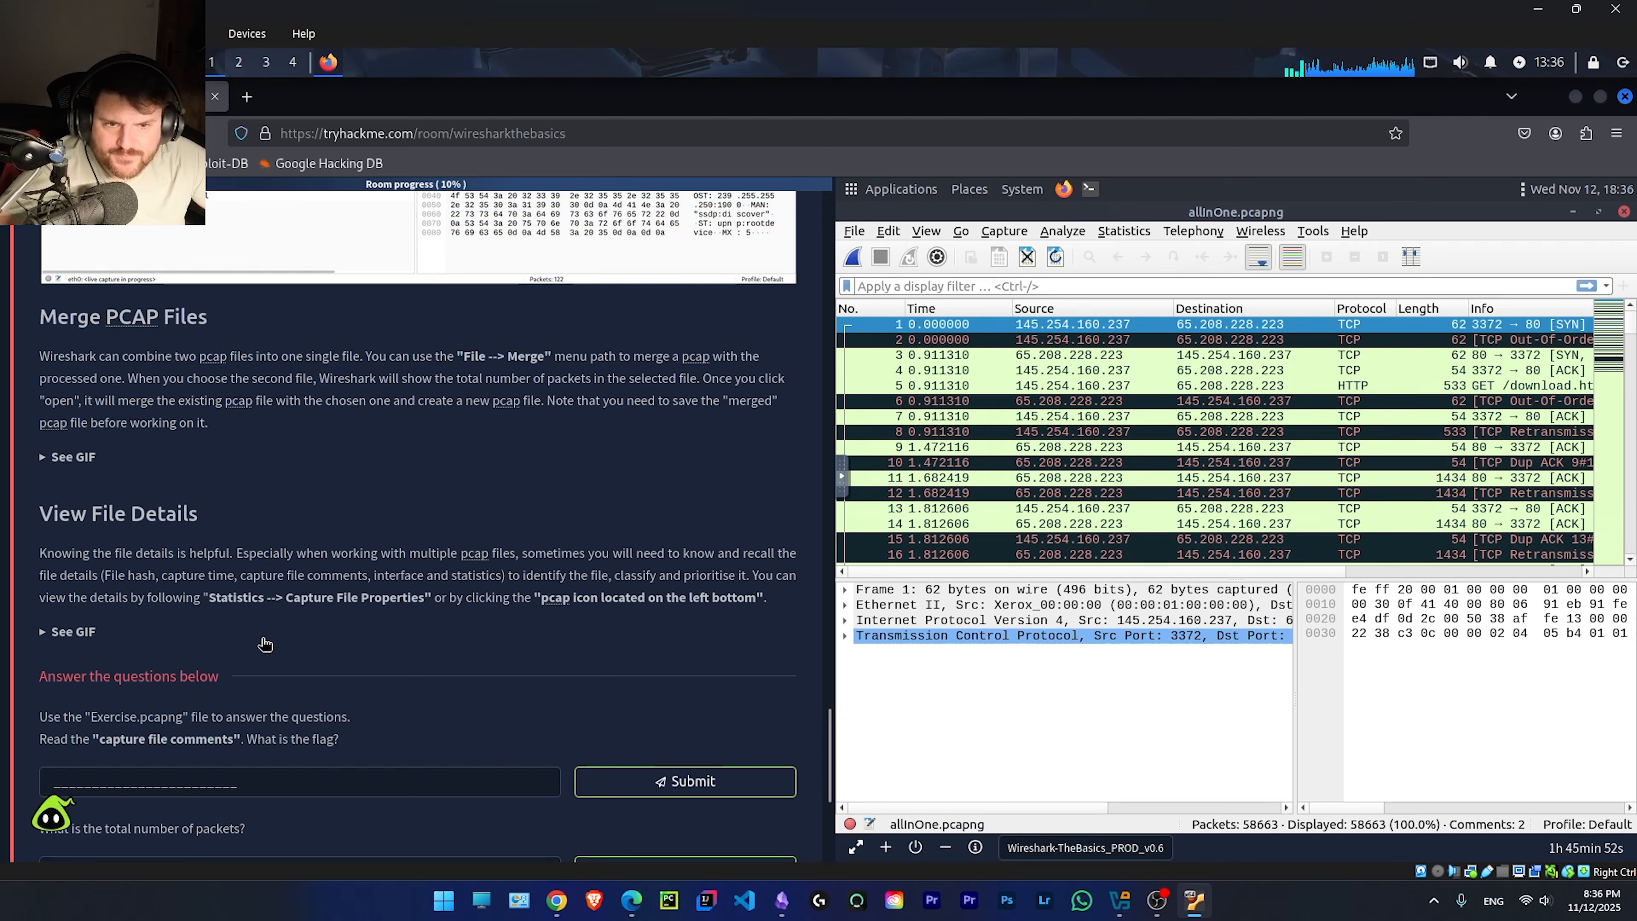
Step: Read the View File Details section and look over the task questions in the room
scroll(239, 592, down, 2)
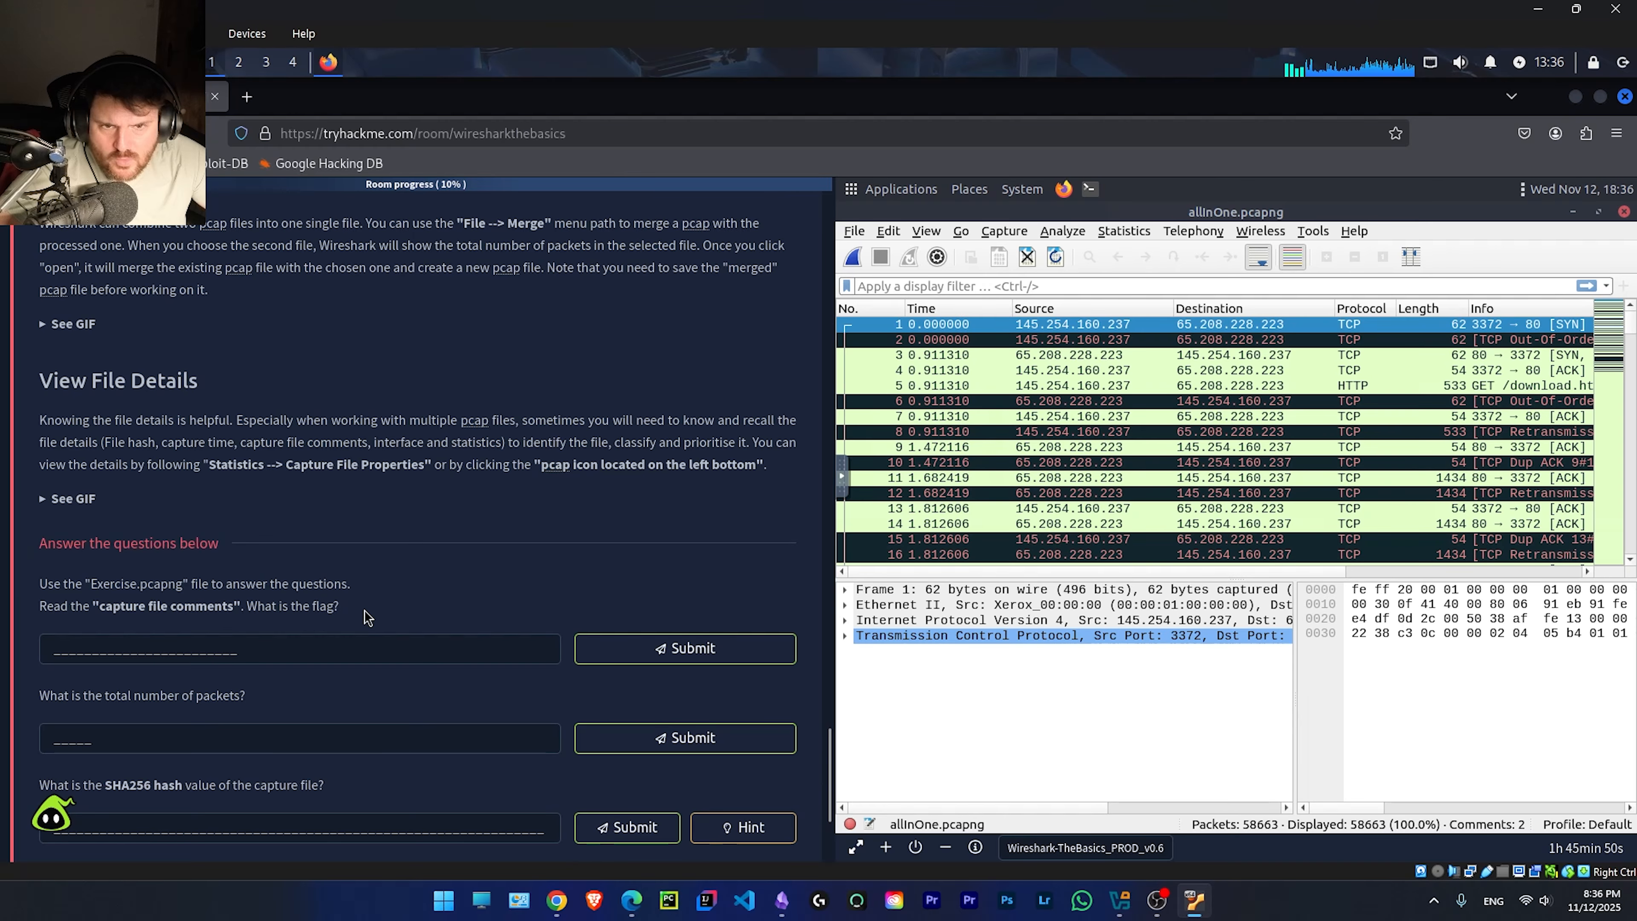
scroll(356, 599, up, 3)
double_click(353, 592)
click(309, 603)
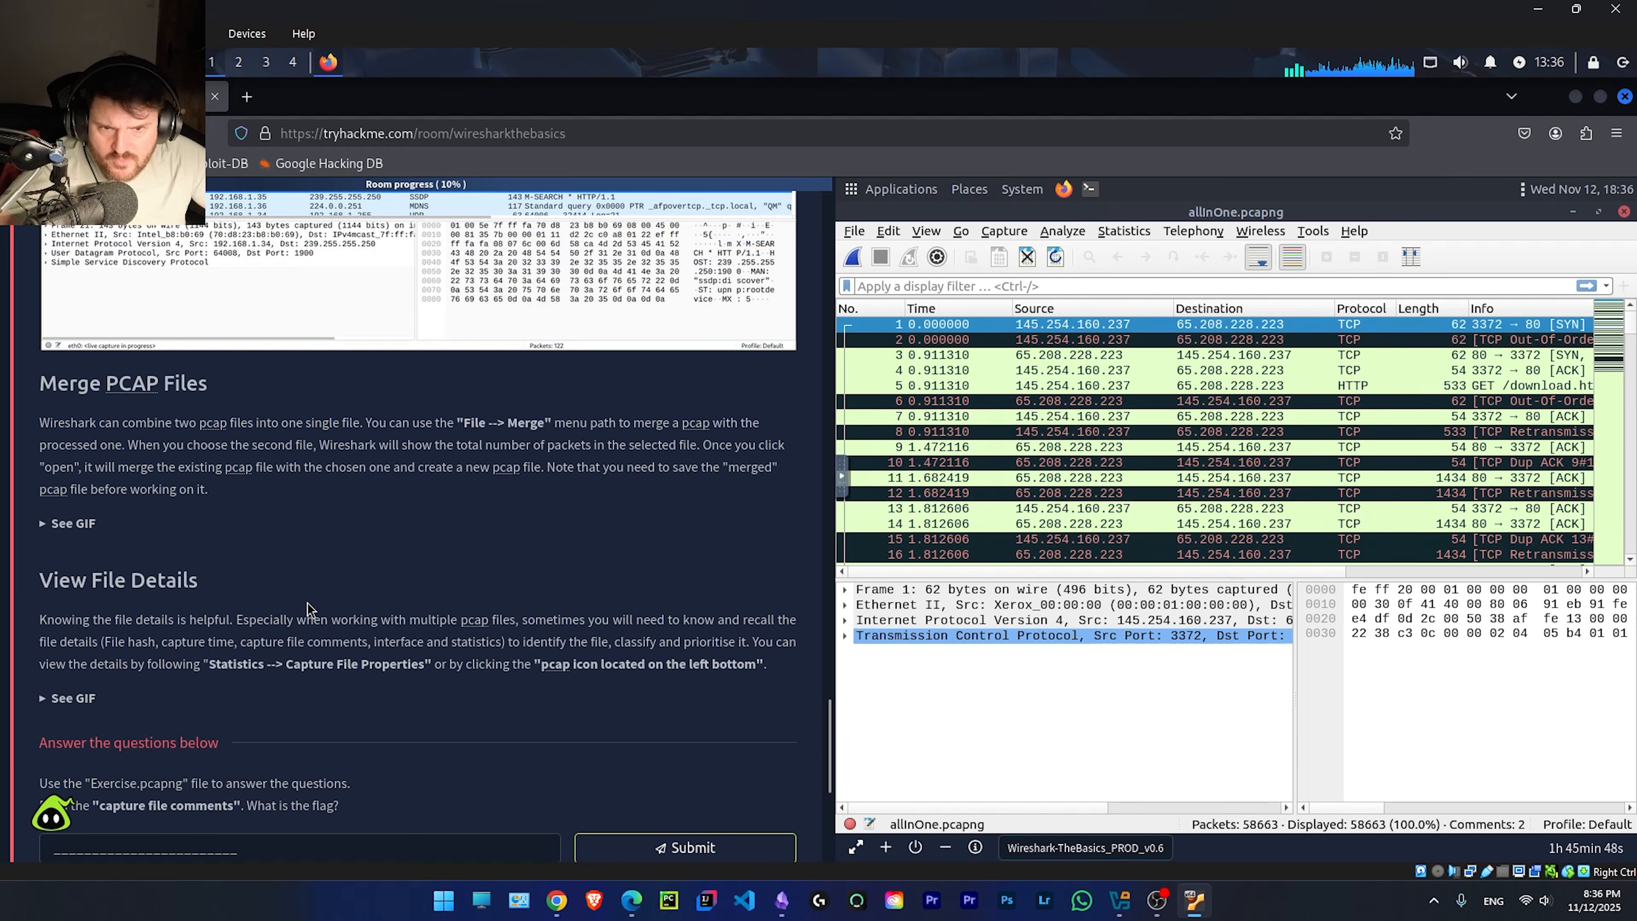
scroll(309, 598, down, 2)
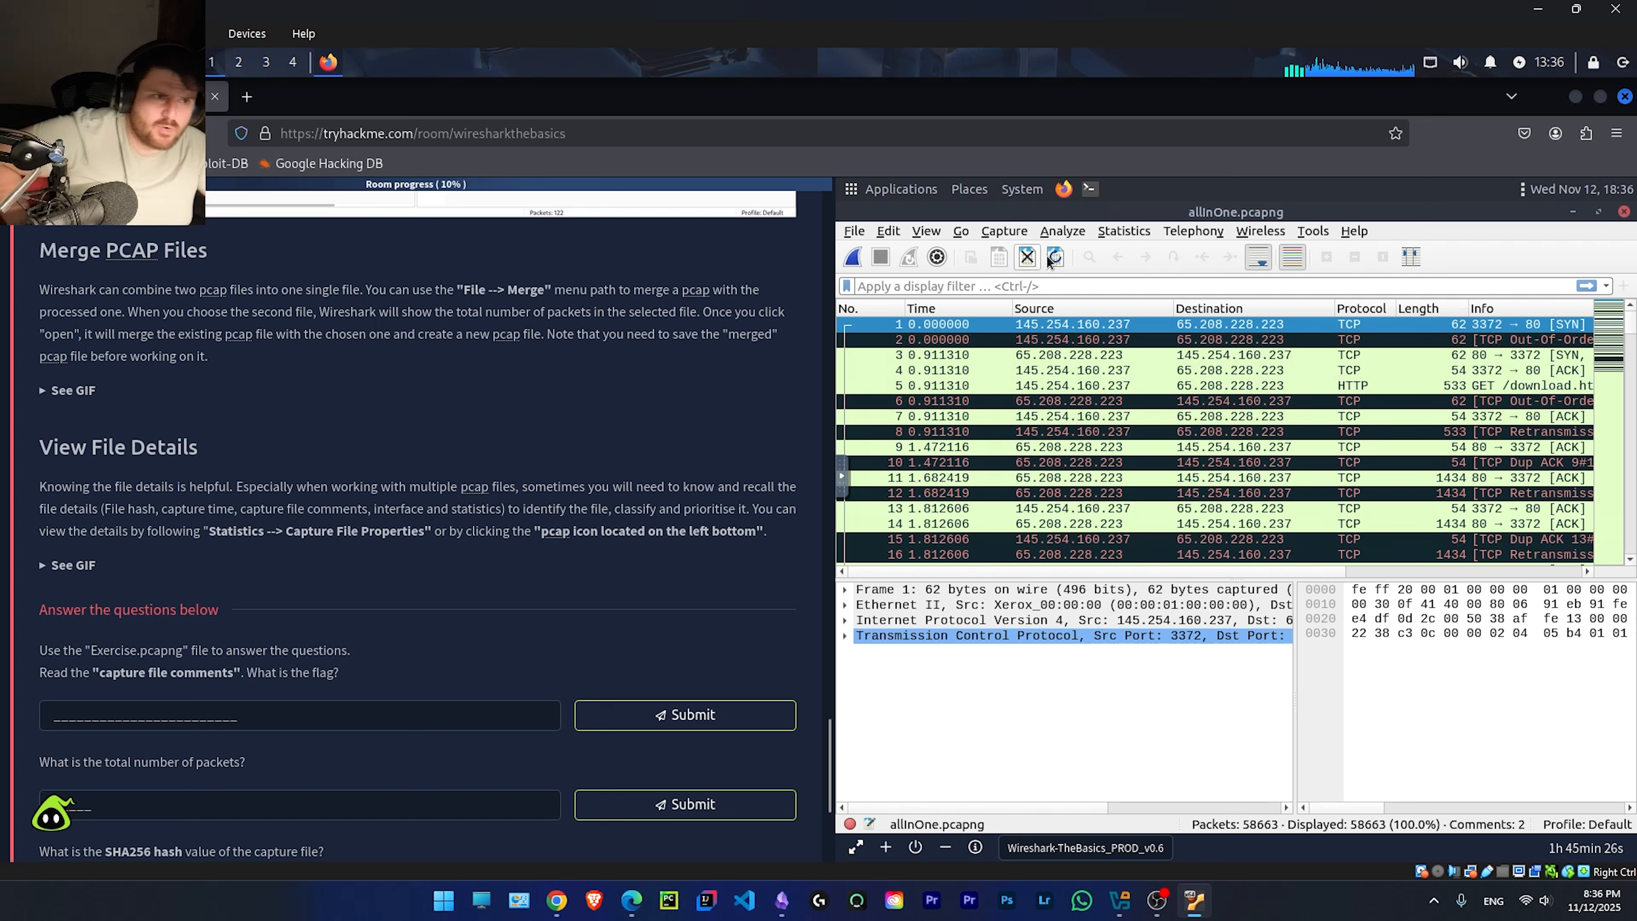
Step: Examine the capture file properties of allInOne.pcapng, including hashes, capture times, interfaces and comments, then close them
click(1123, 232)
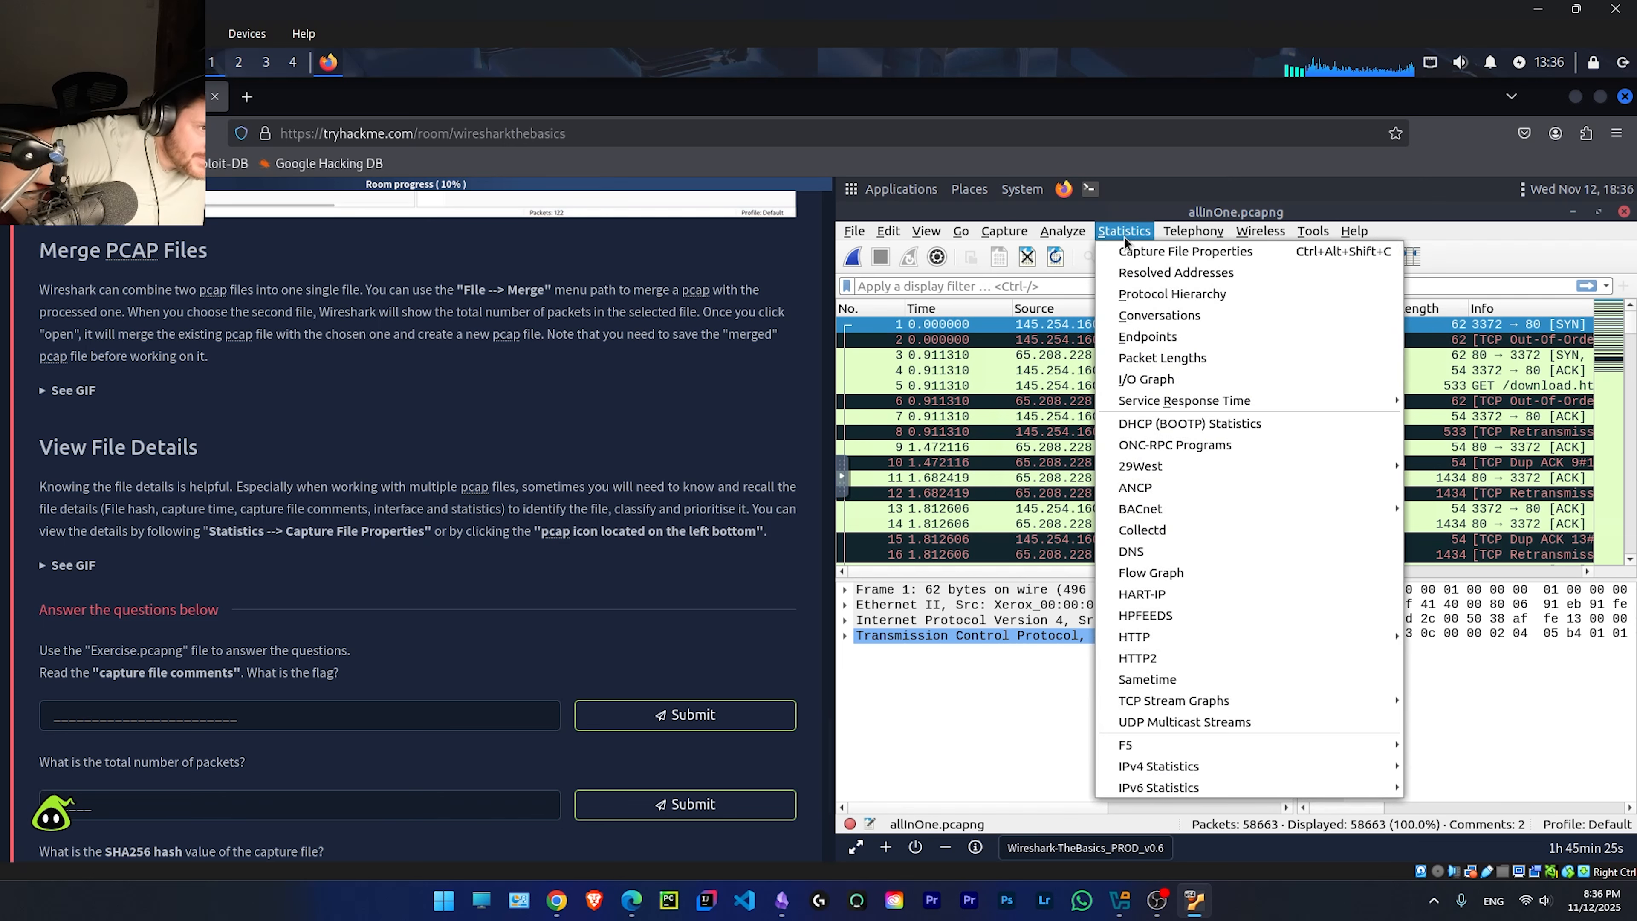
click(1140, 254)
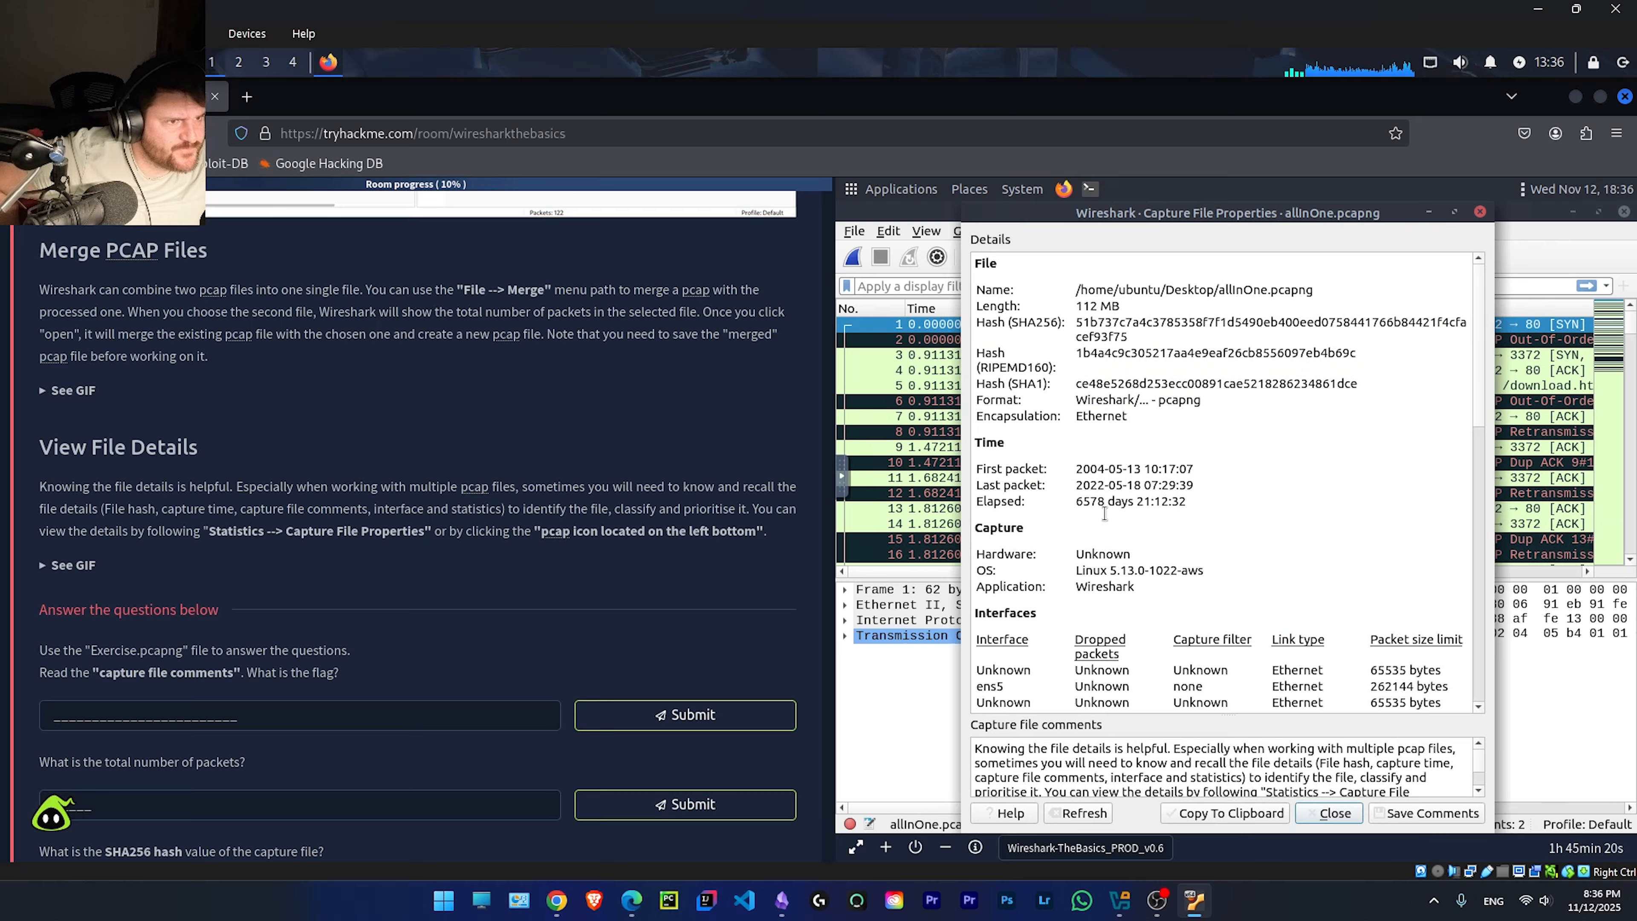
scroll(1105, 514, down, 6)
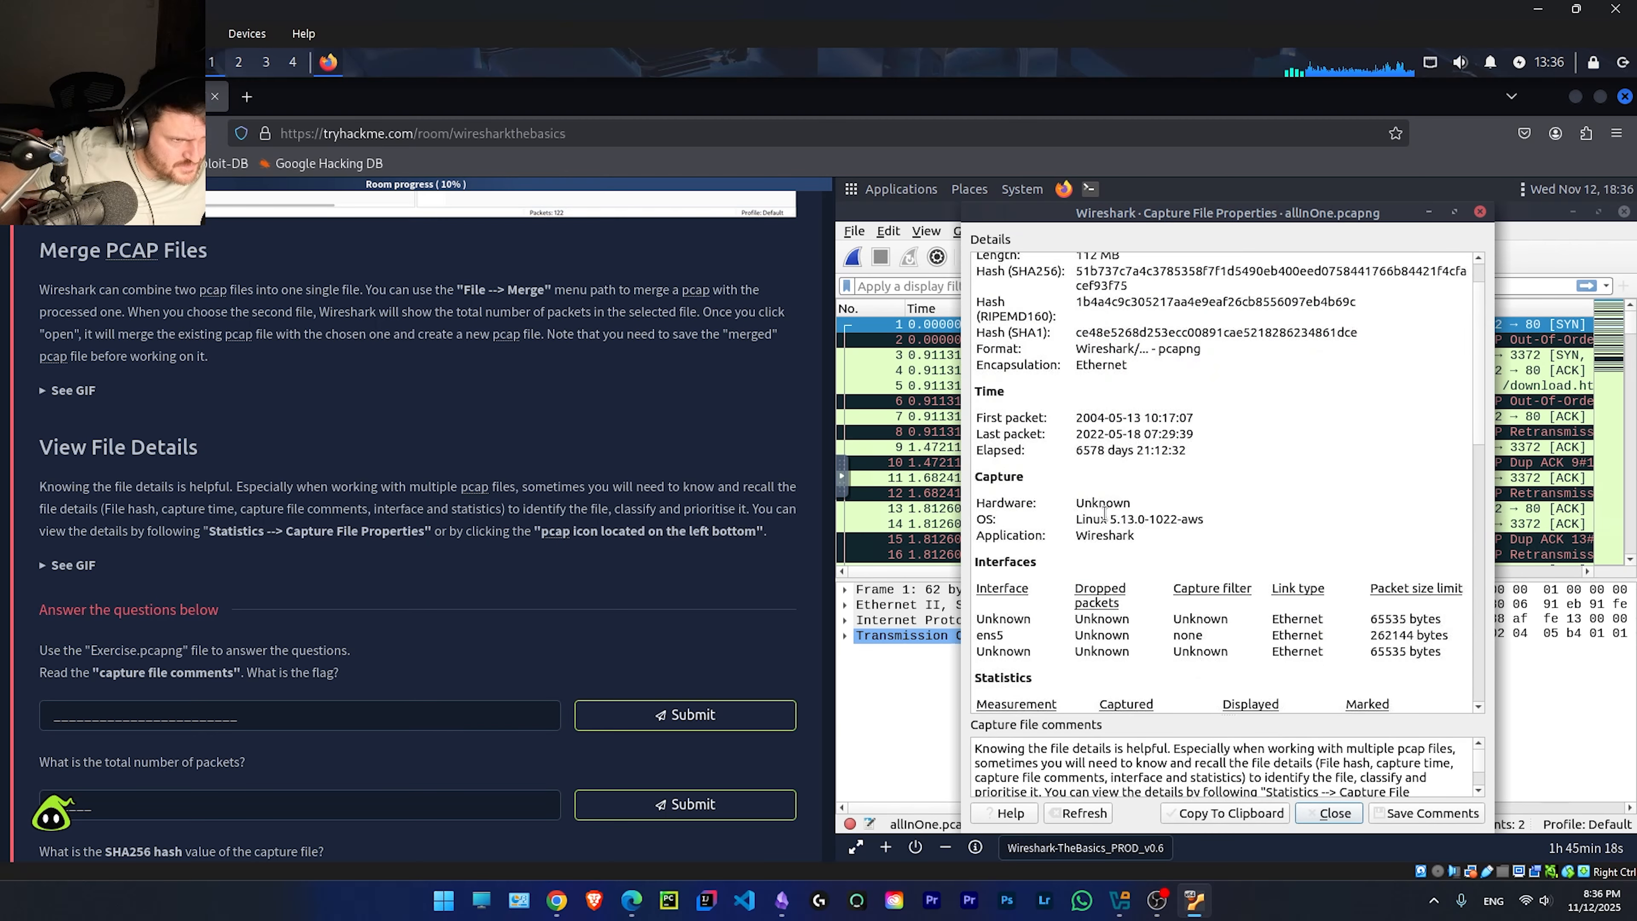
scroll(1104, 513, down, 5)
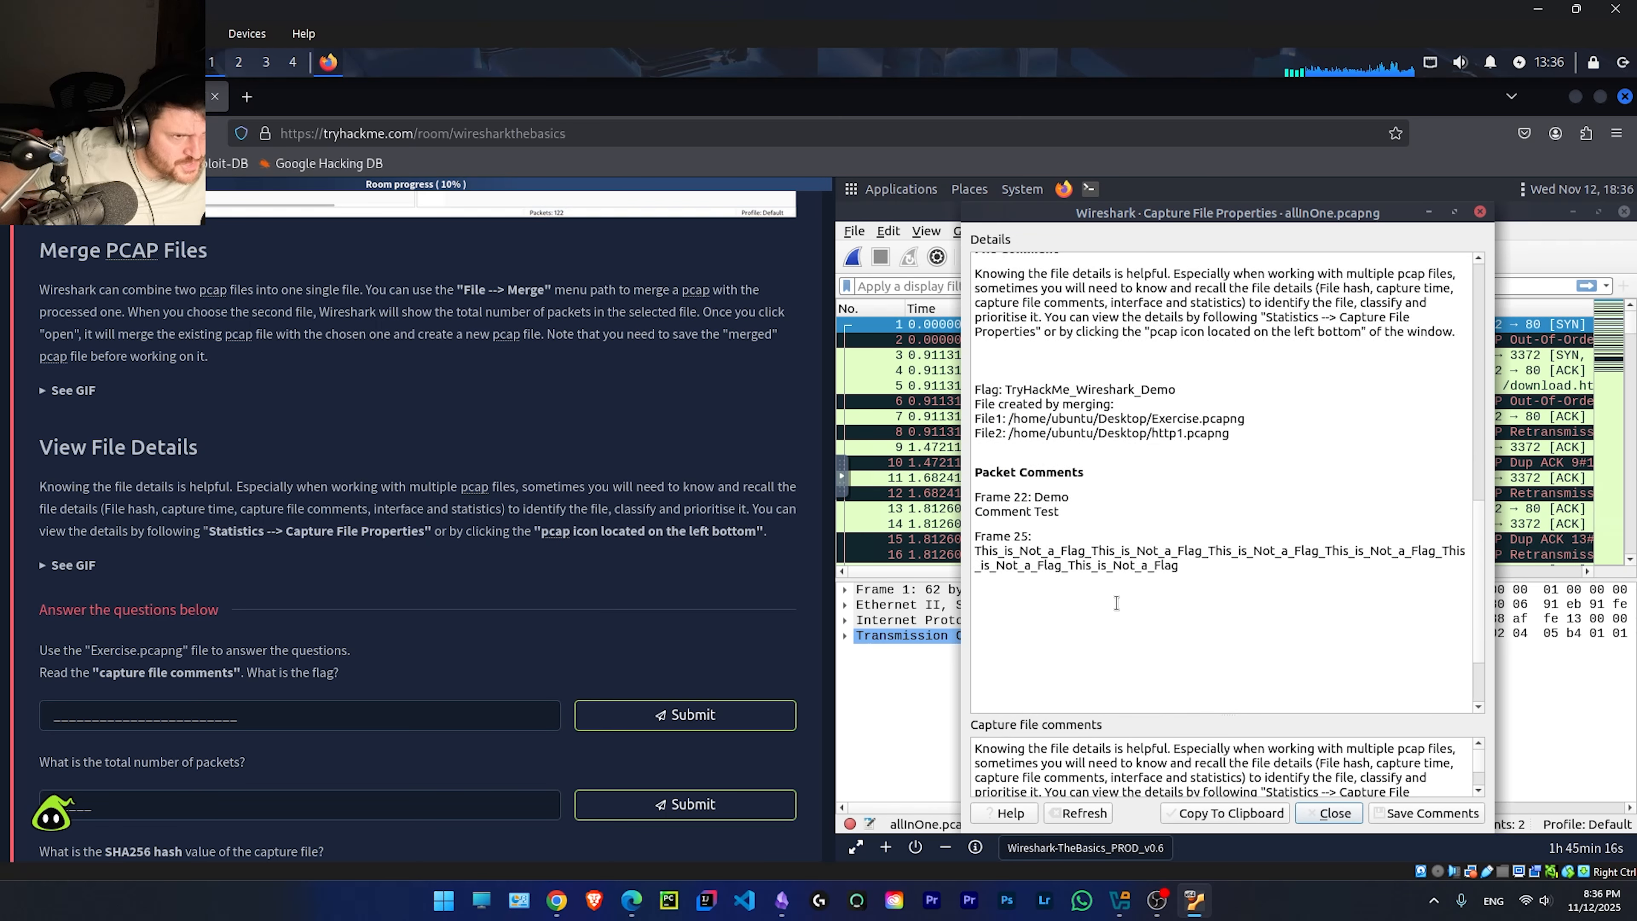
scroll(1116, 602, up, 11)
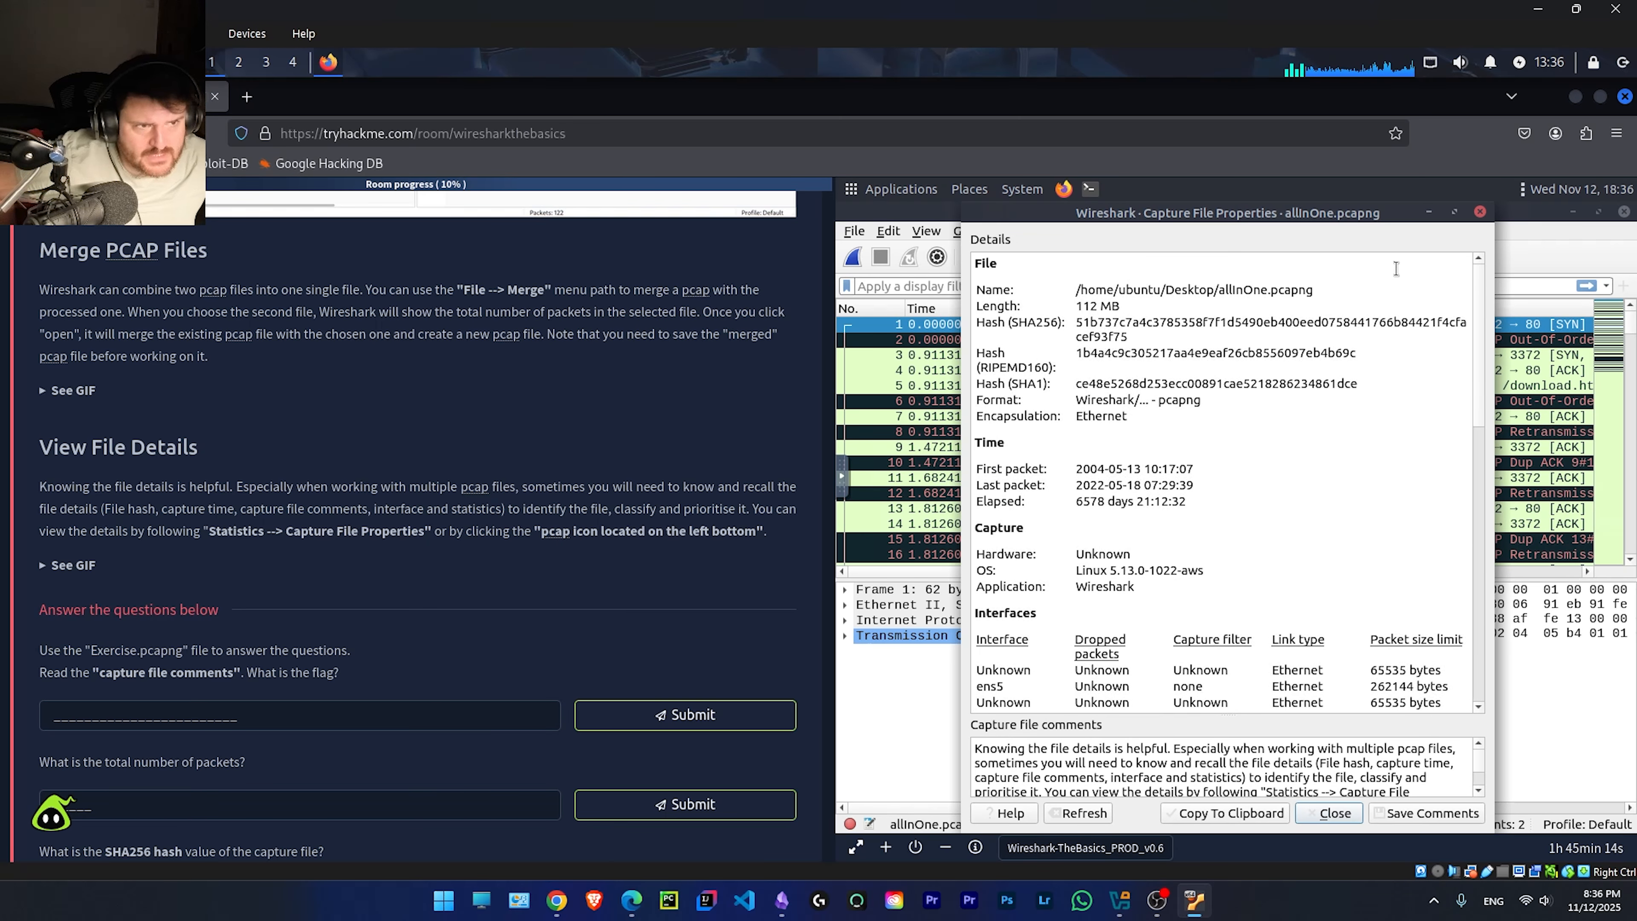
click(1479, 213)
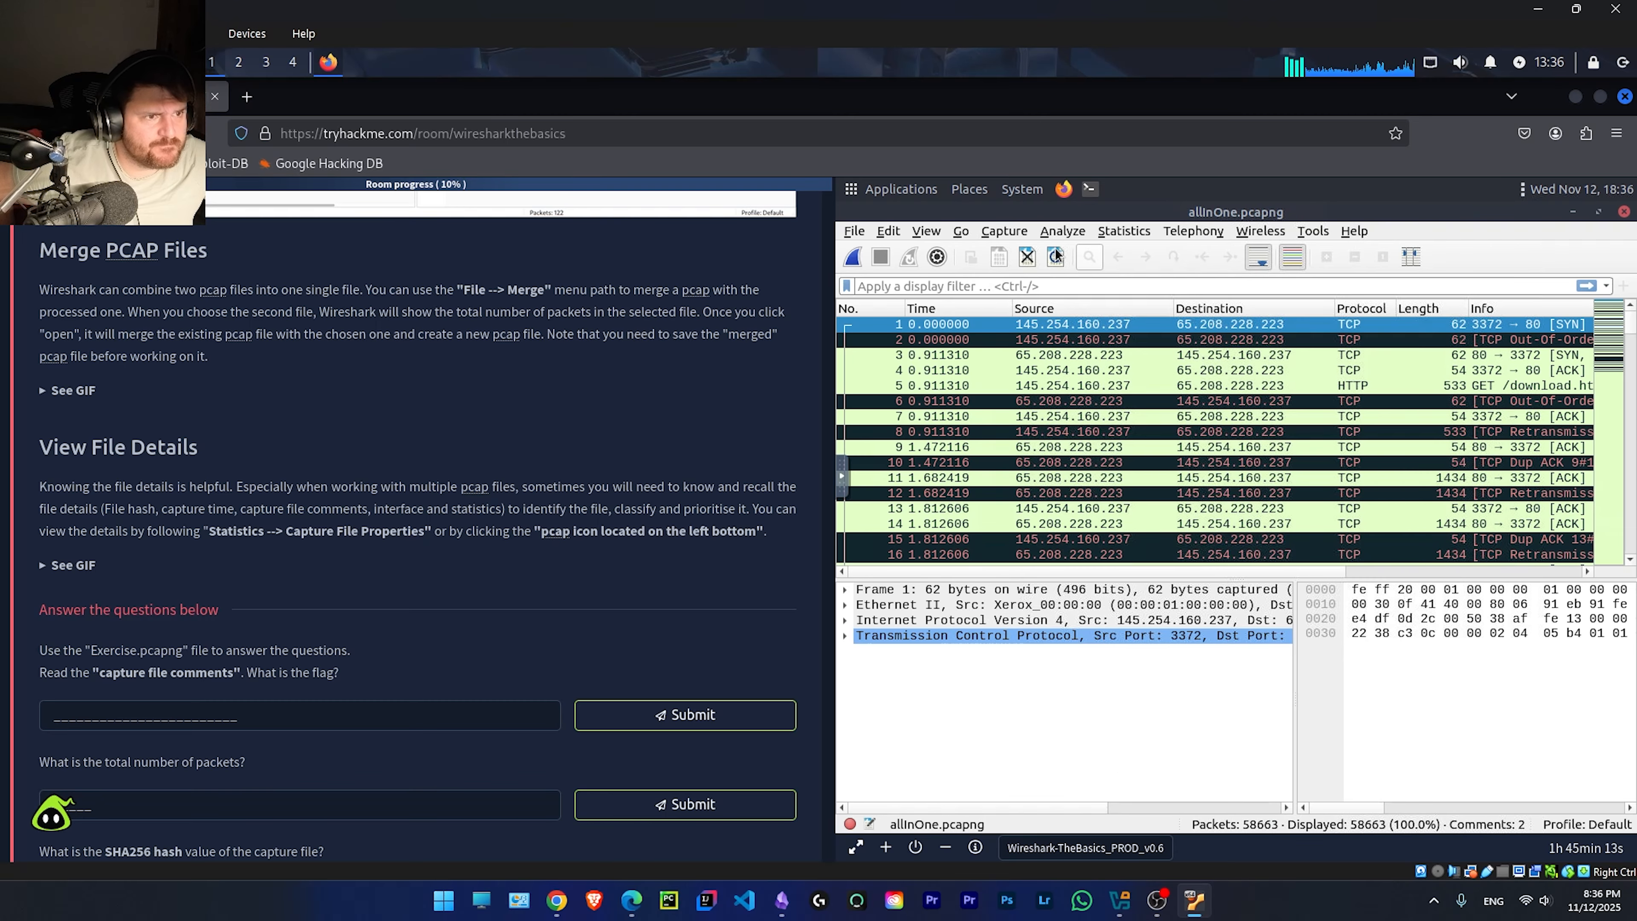
Step: Reopen the capture file properties of allInOne.pcapng by the alternative route described under View File Details
click(1118, 233)
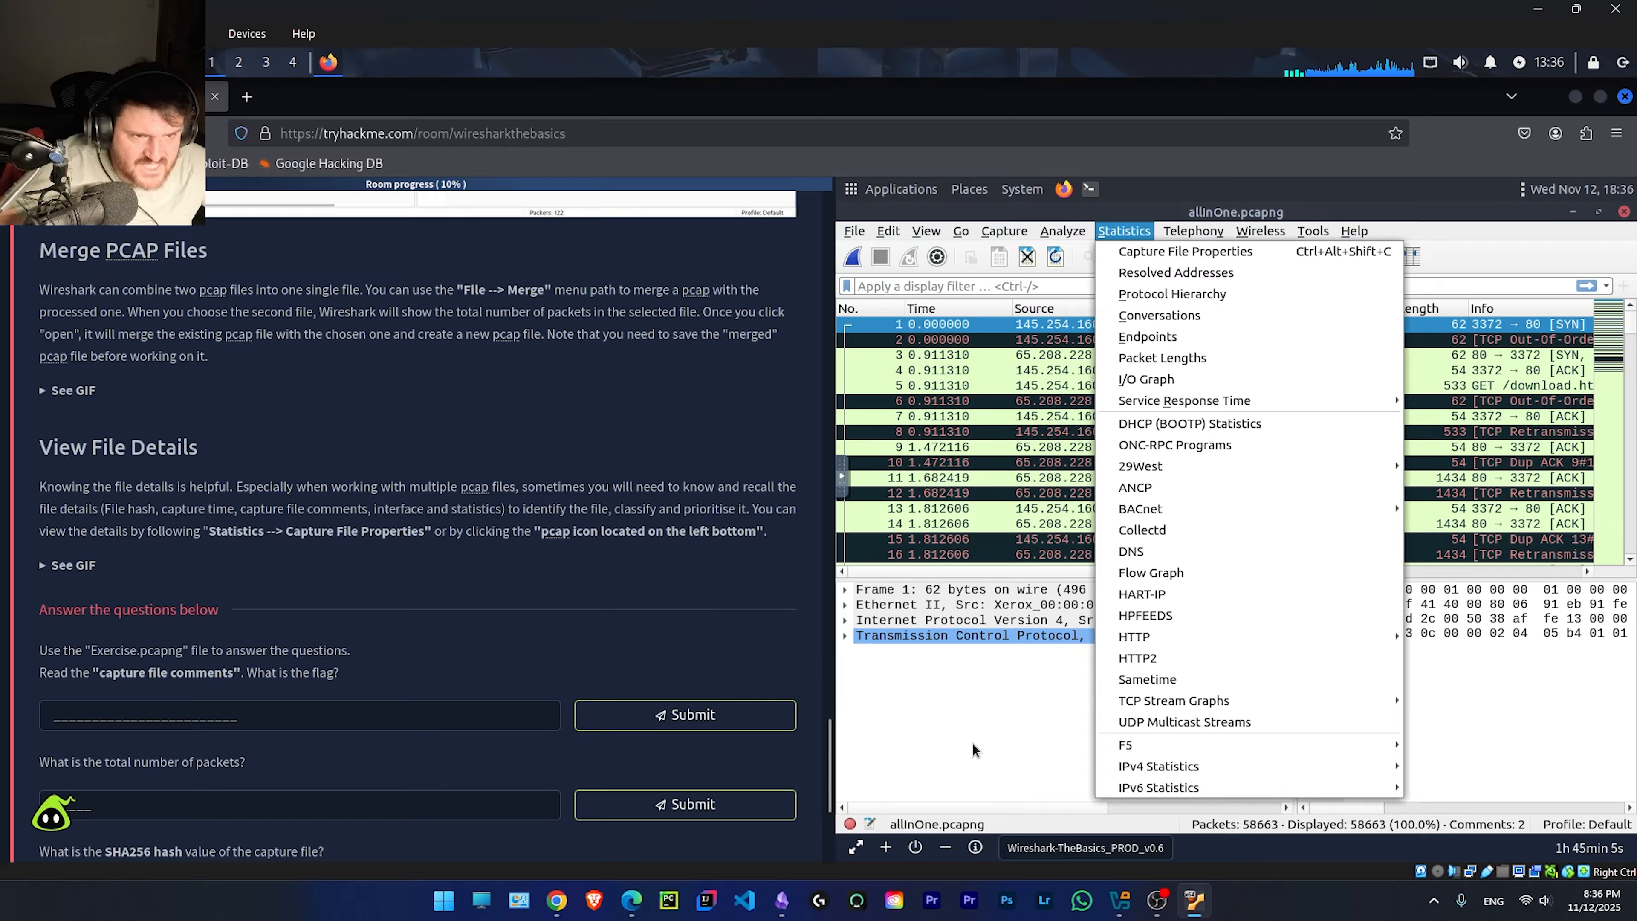
click(1012, 830)
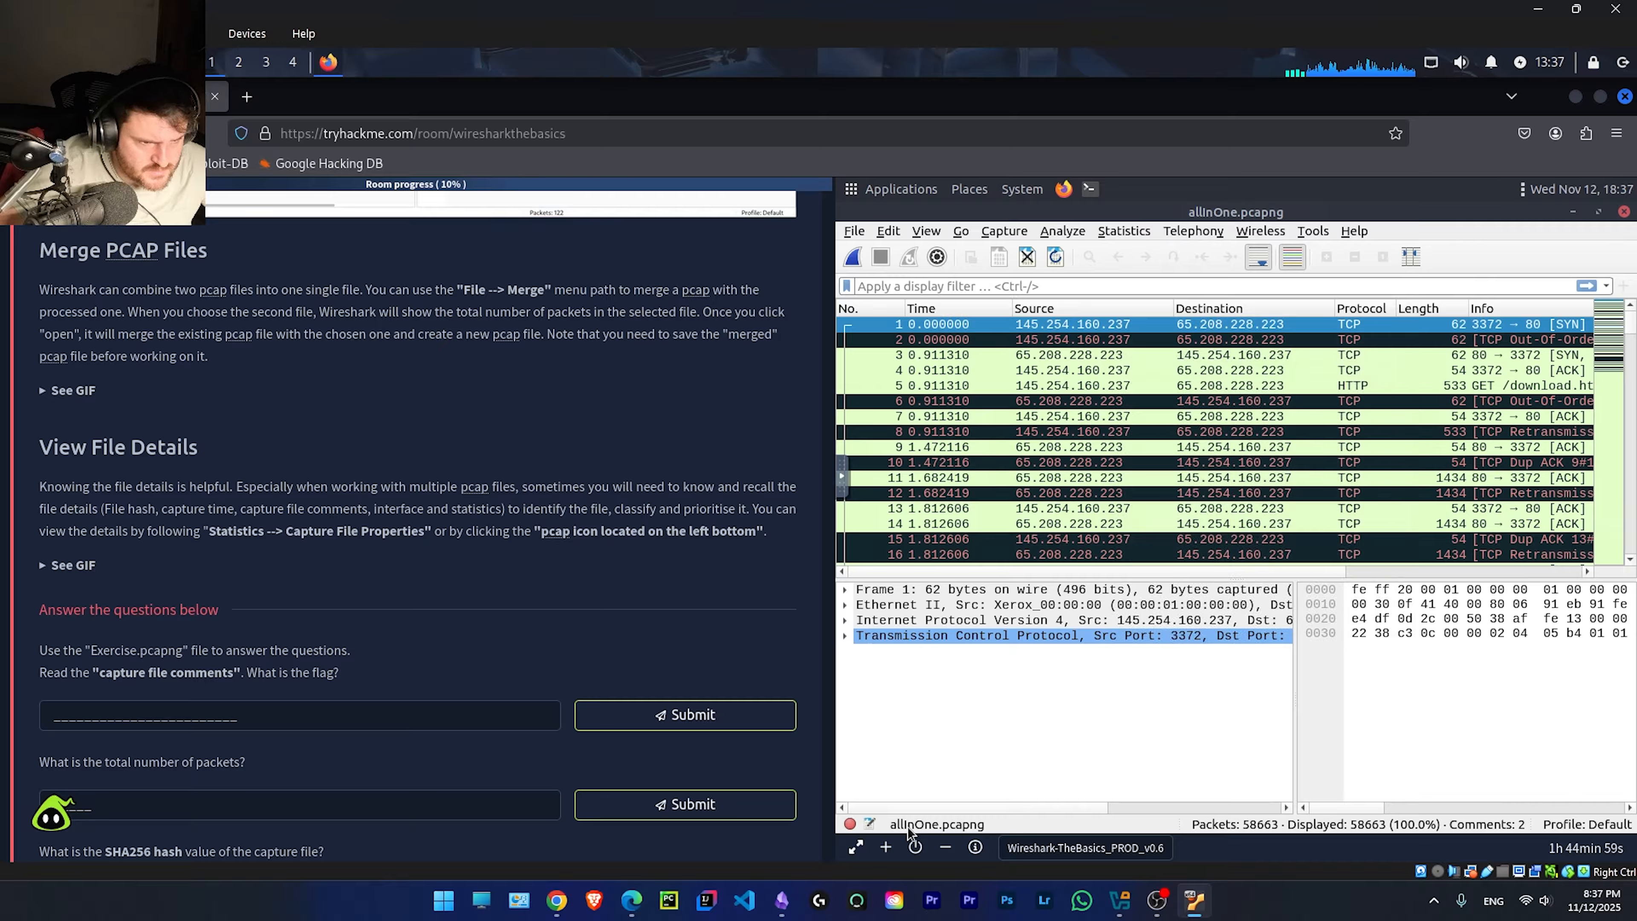
click(868, 826)
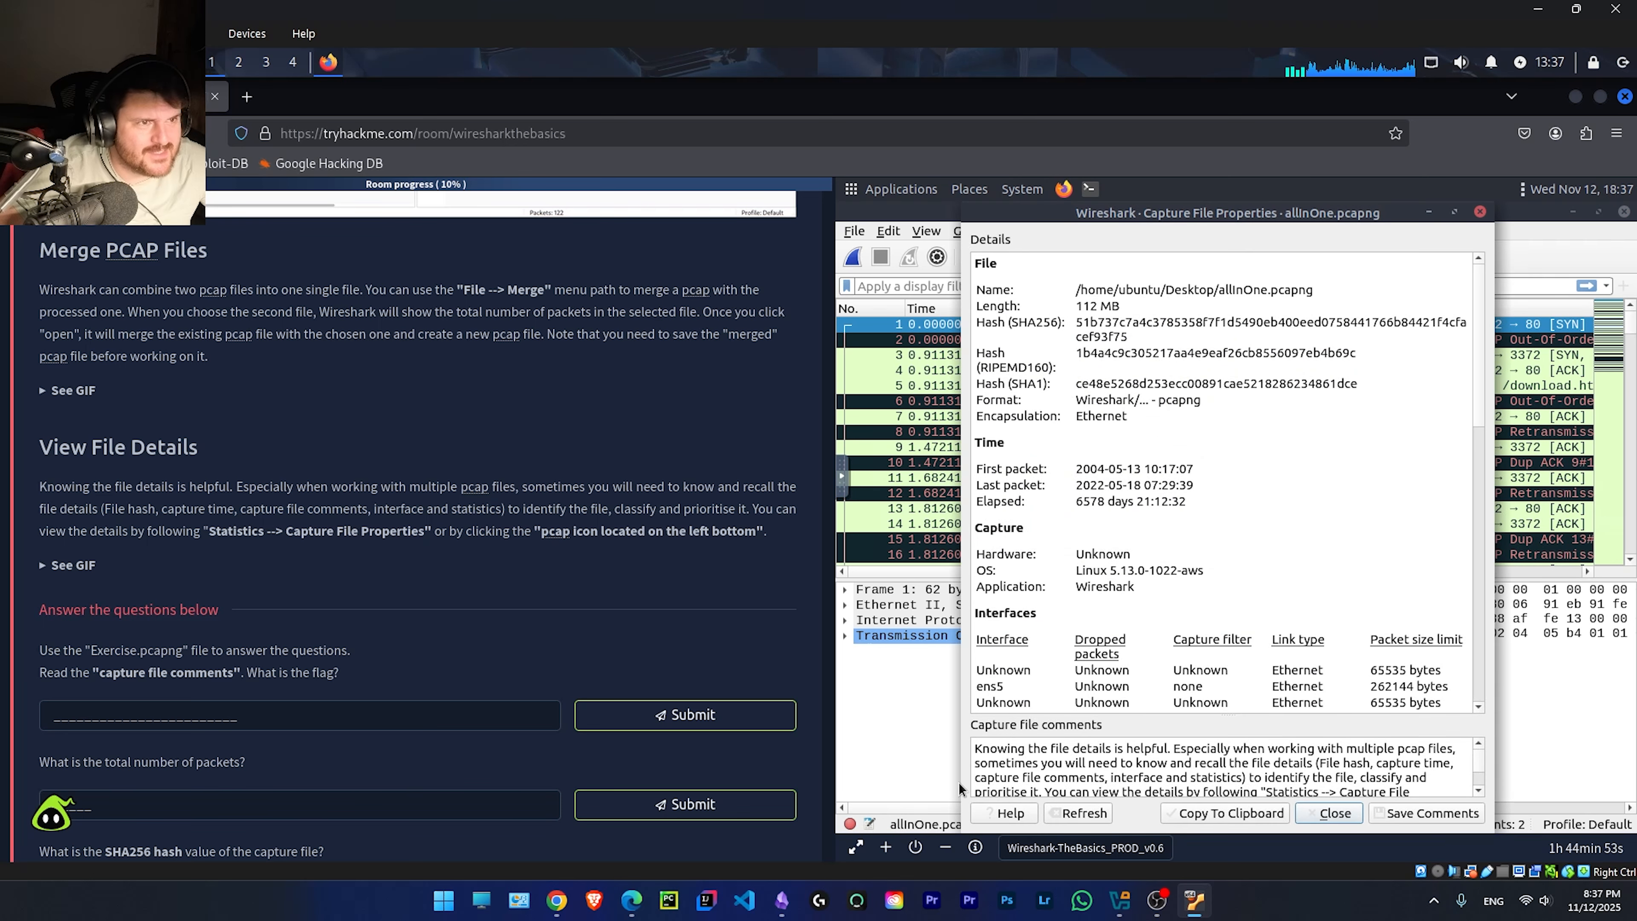
Step: Review the task questions, then reopen the capture file properties of allInOne.pcapng and enlarge the capture file comments area
click(1480, 213)
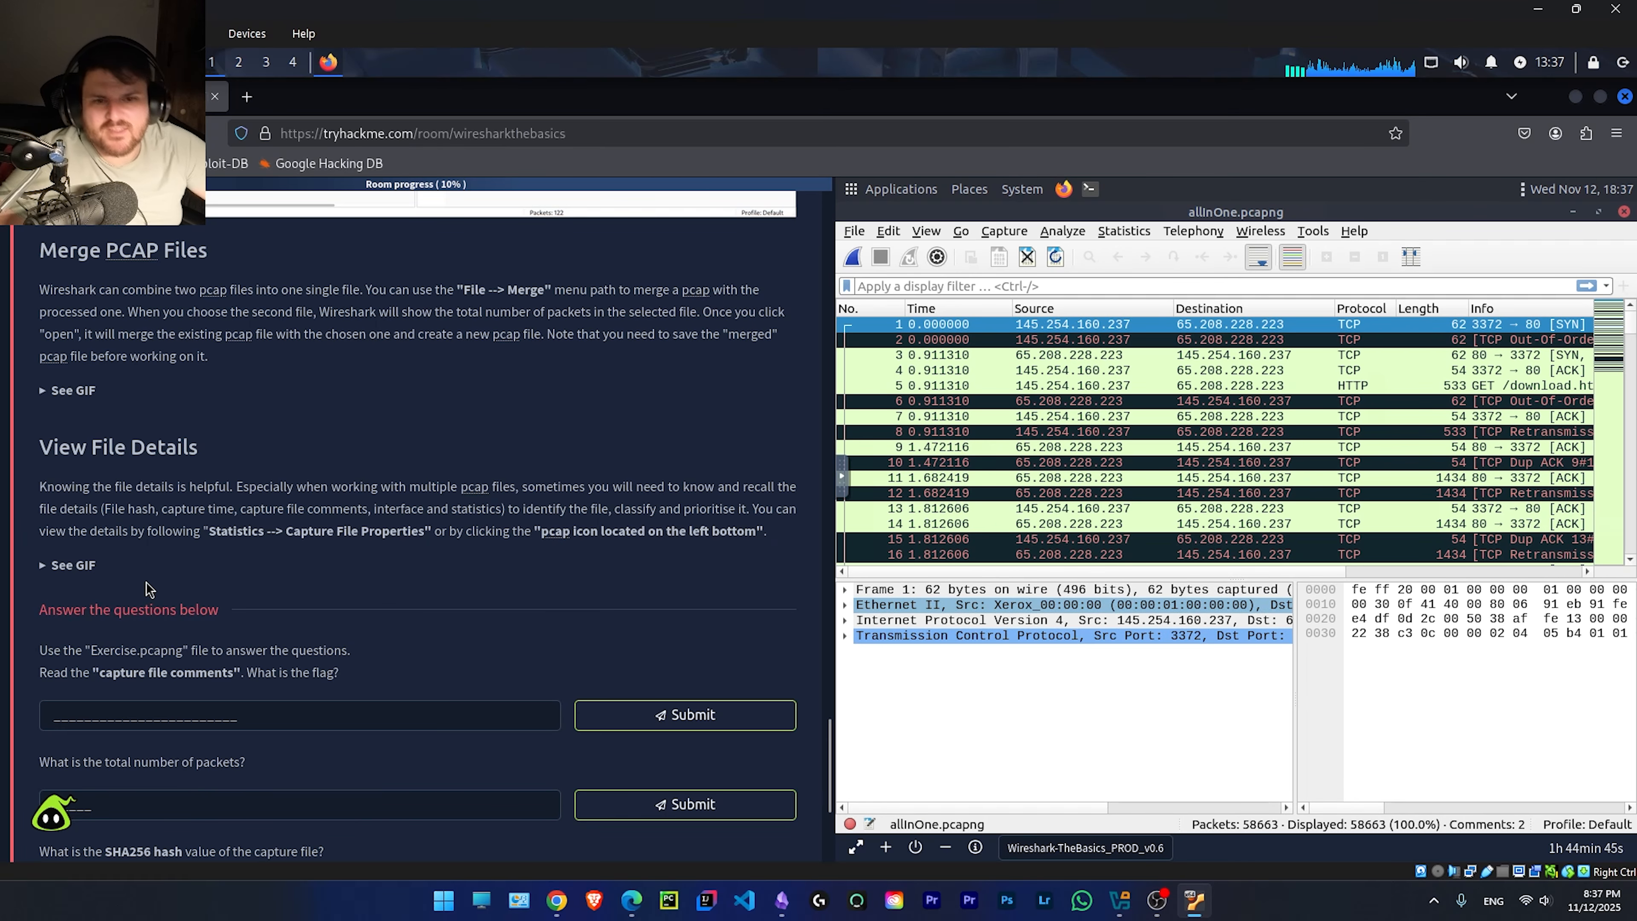
scroll(351, 600, down, 3)
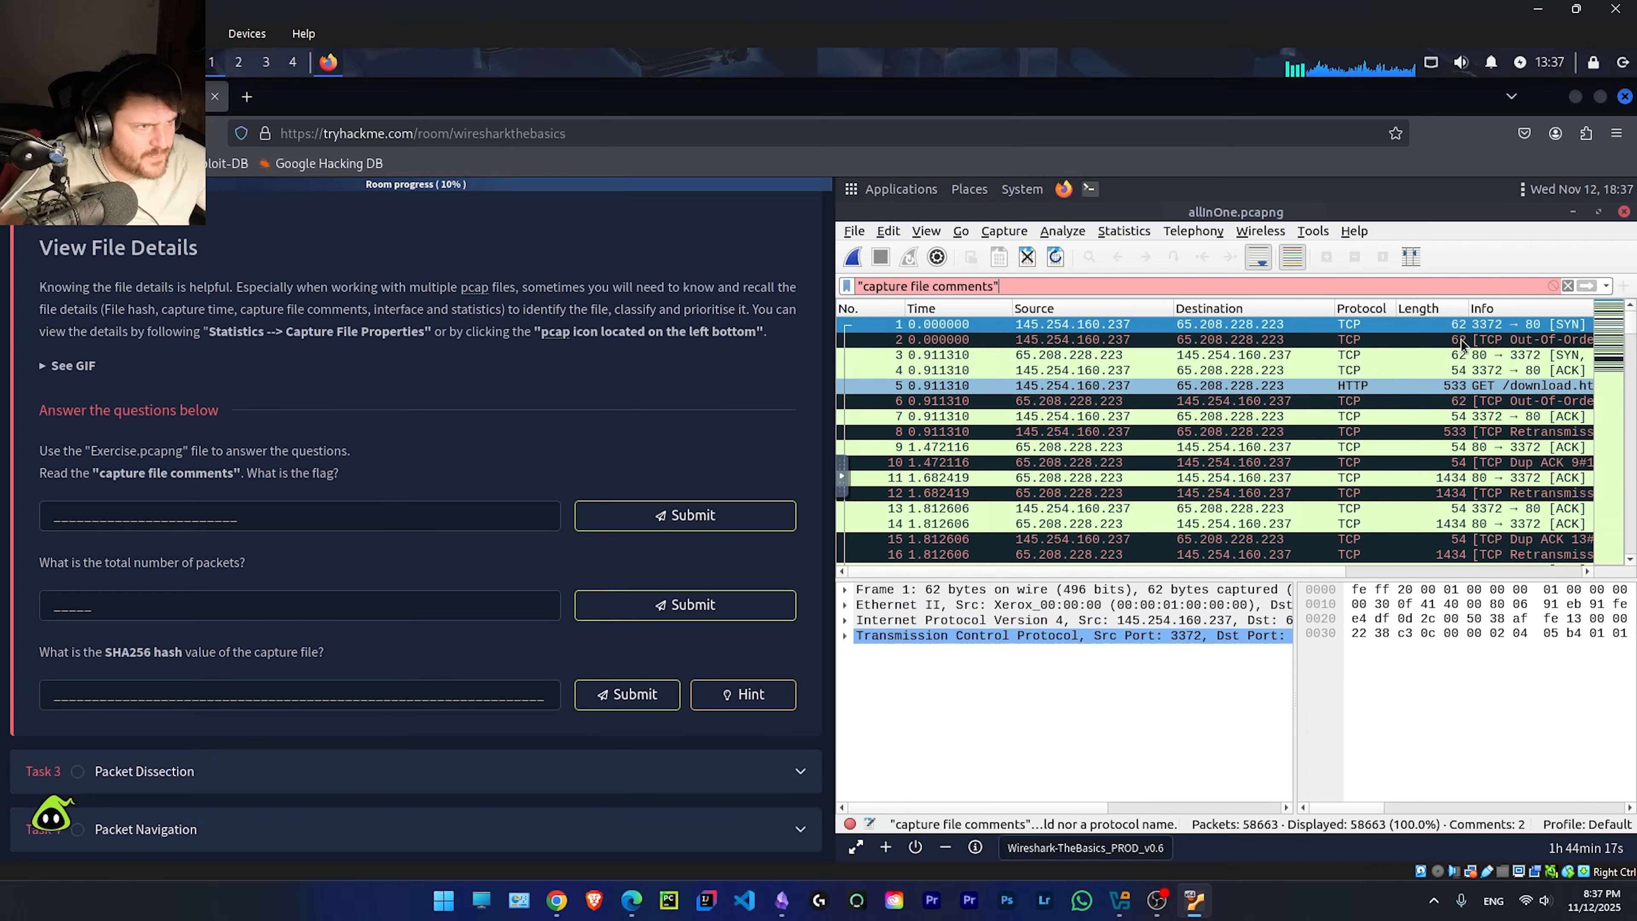
click(871, 826)
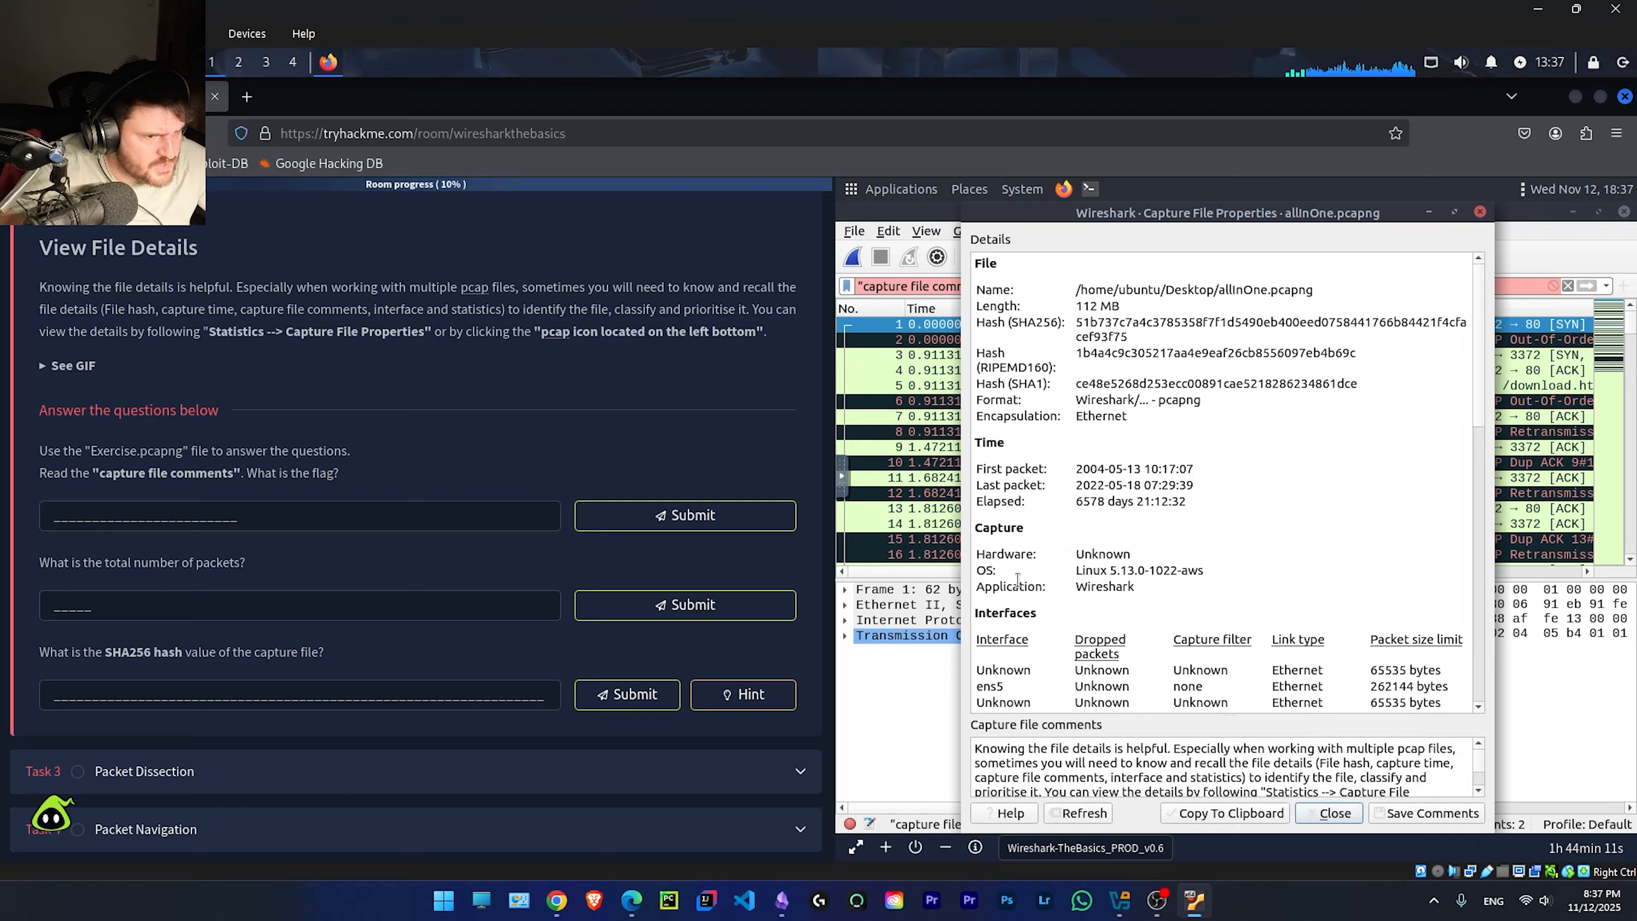
scroll(1192, 774, down, 2)
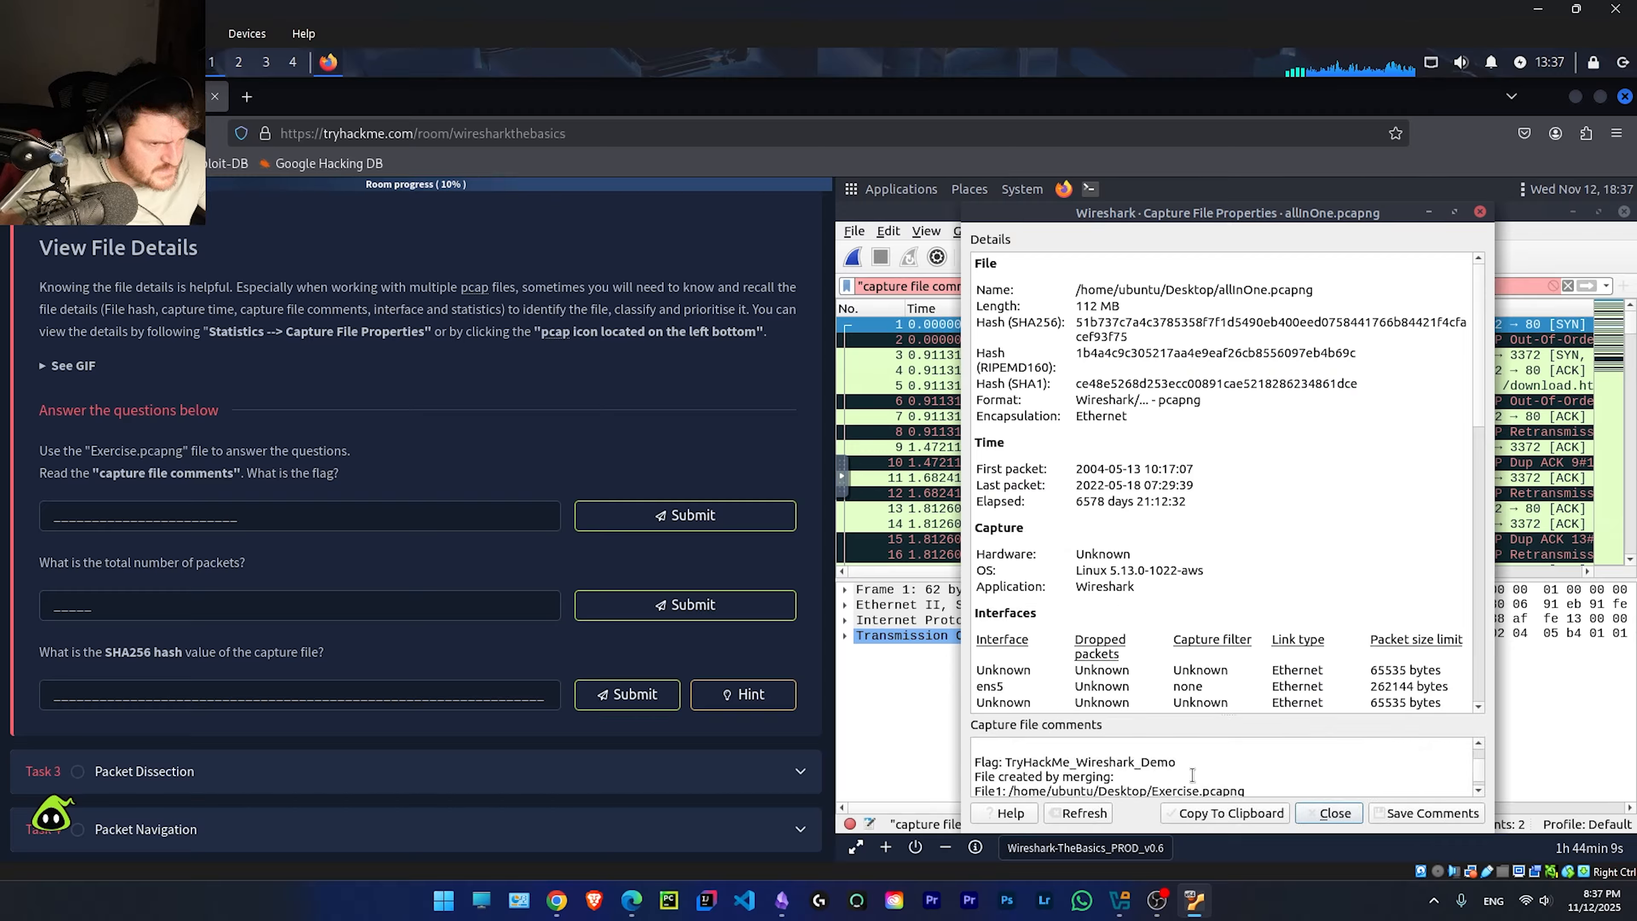
scroll(1206, 773, down, 1)
drag(1225, 714, 1253, 515)
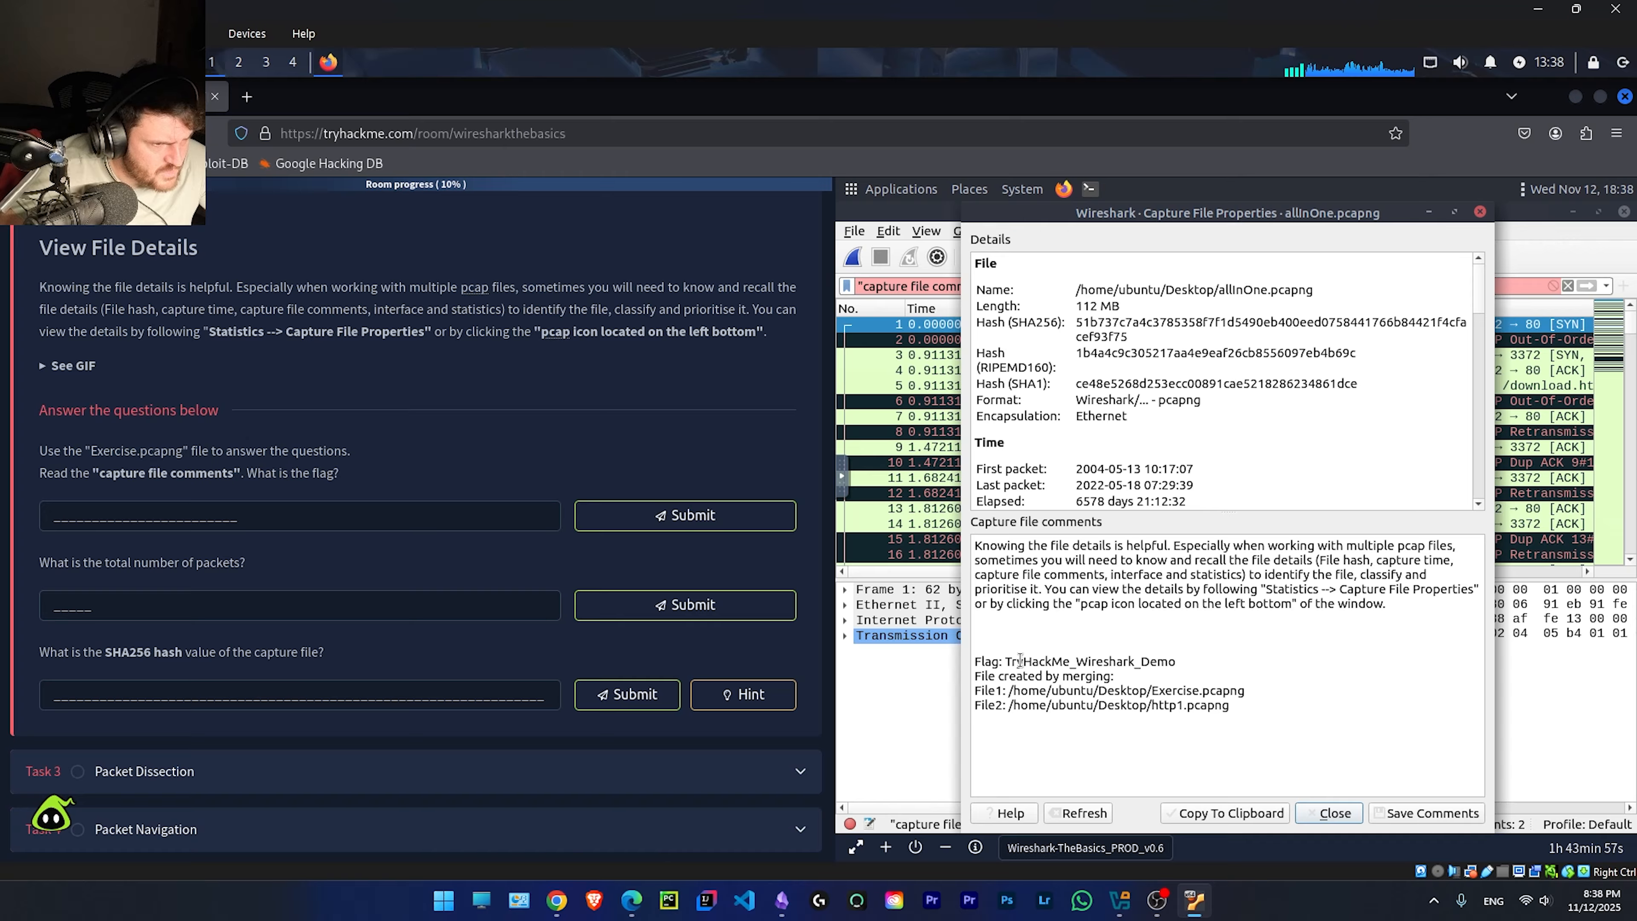
Step: Copy the flag TryHackMe_Wireshark_Demo from the capture file comments and submit it as the answer to the flag question
drag(1004, 661, 1186, 663)
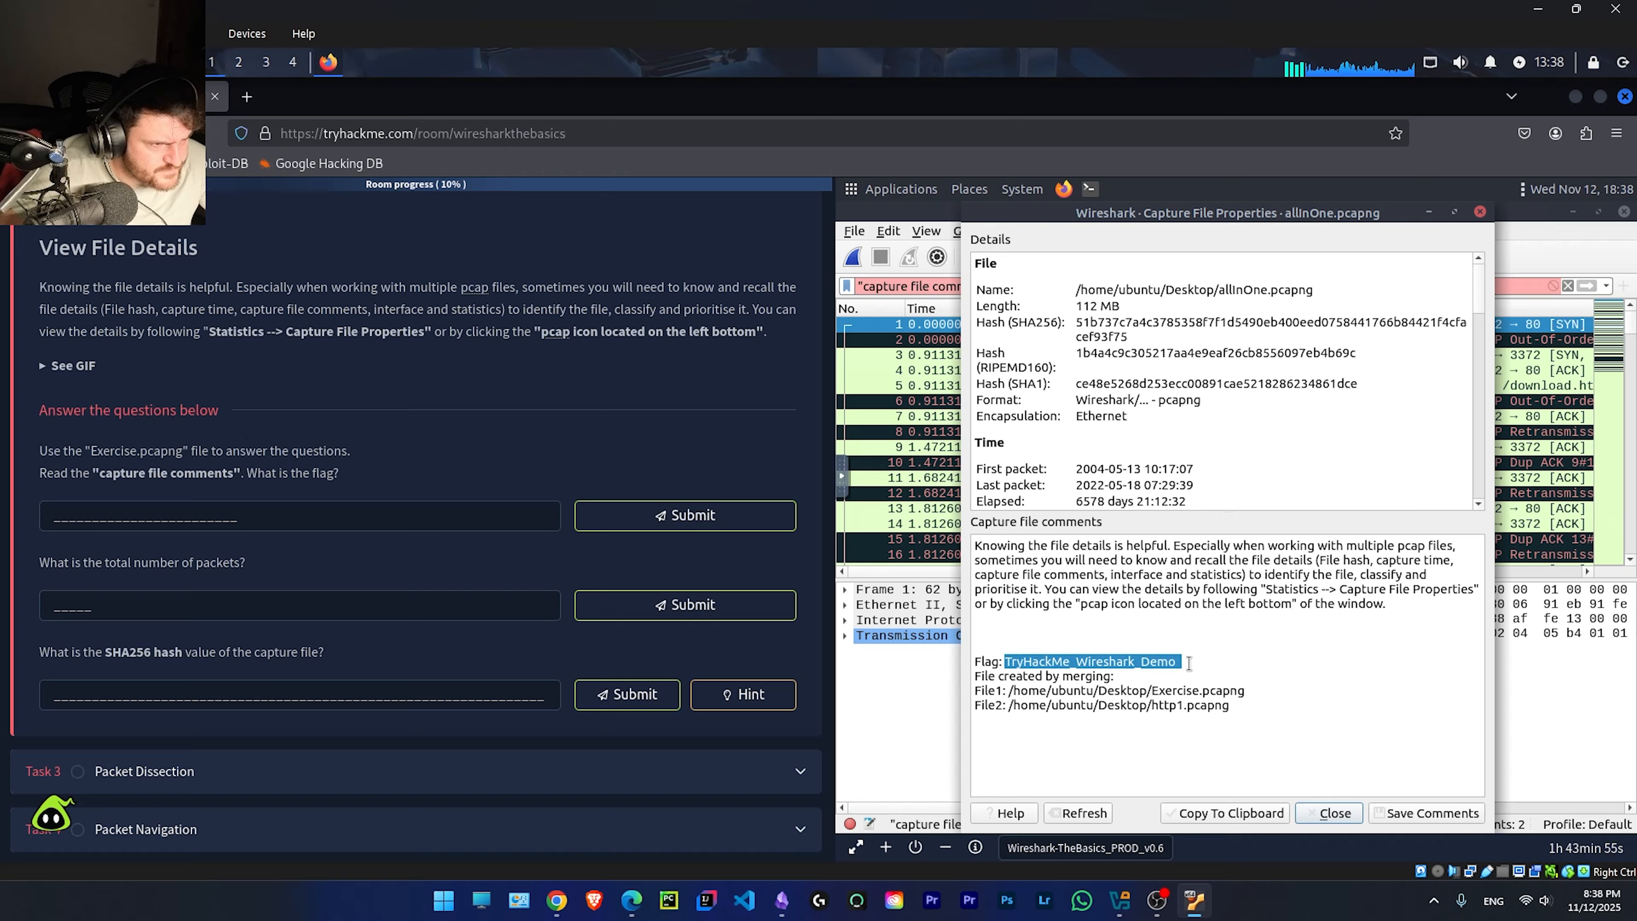
right_click(1128, 663)
click(1179, 738)
click(348, 526)
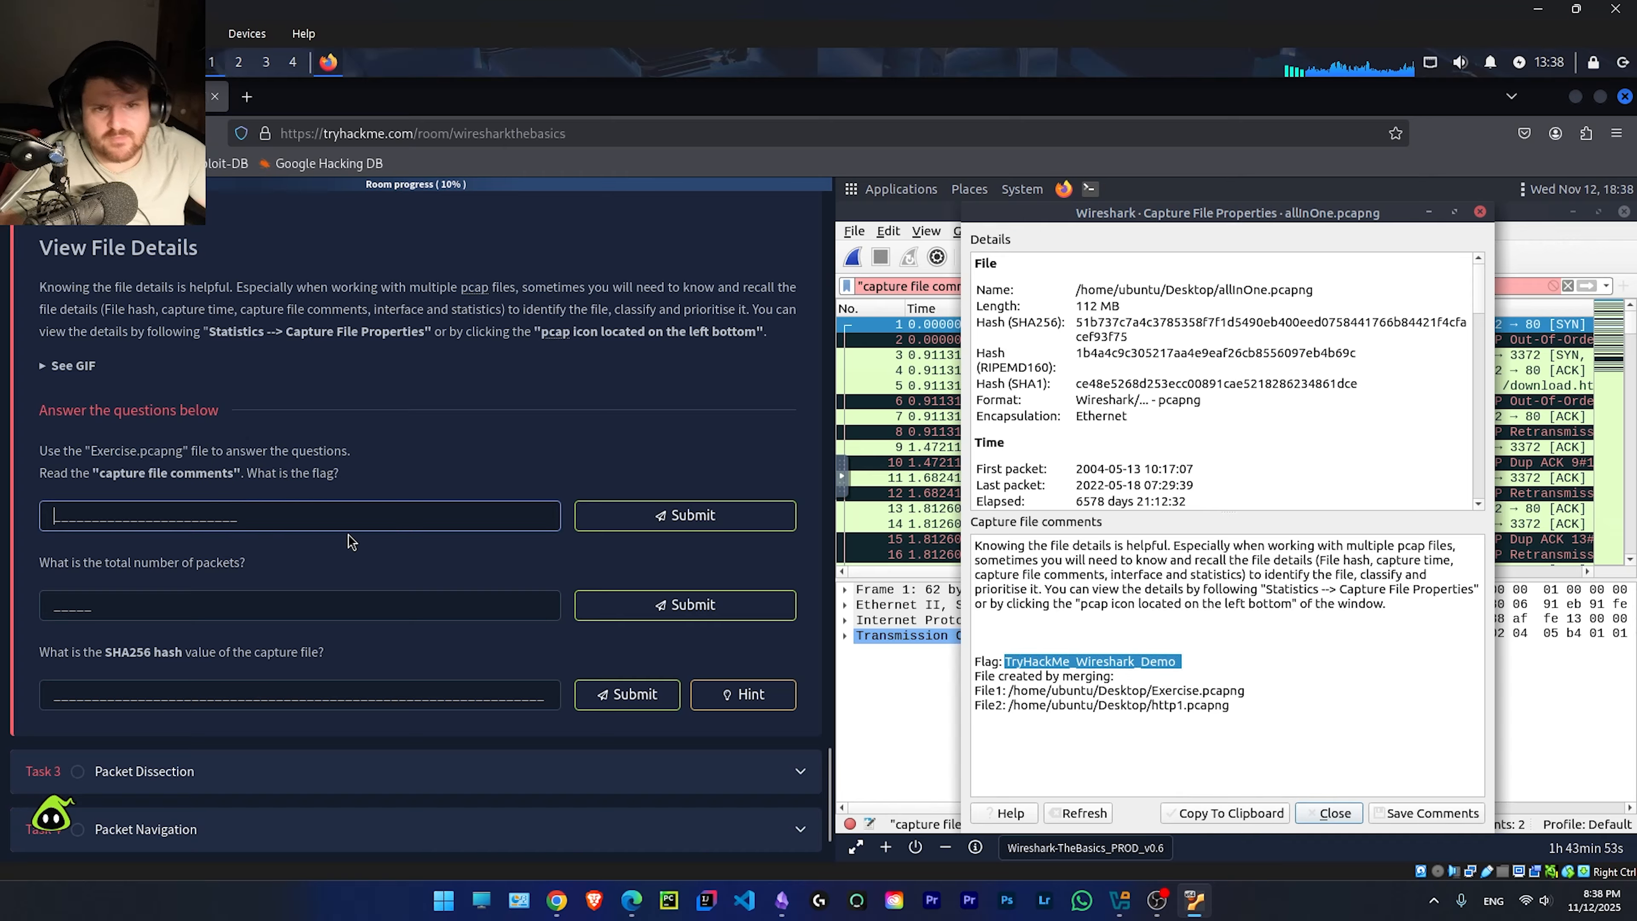
key(ctrl+v)
click(588, 526)
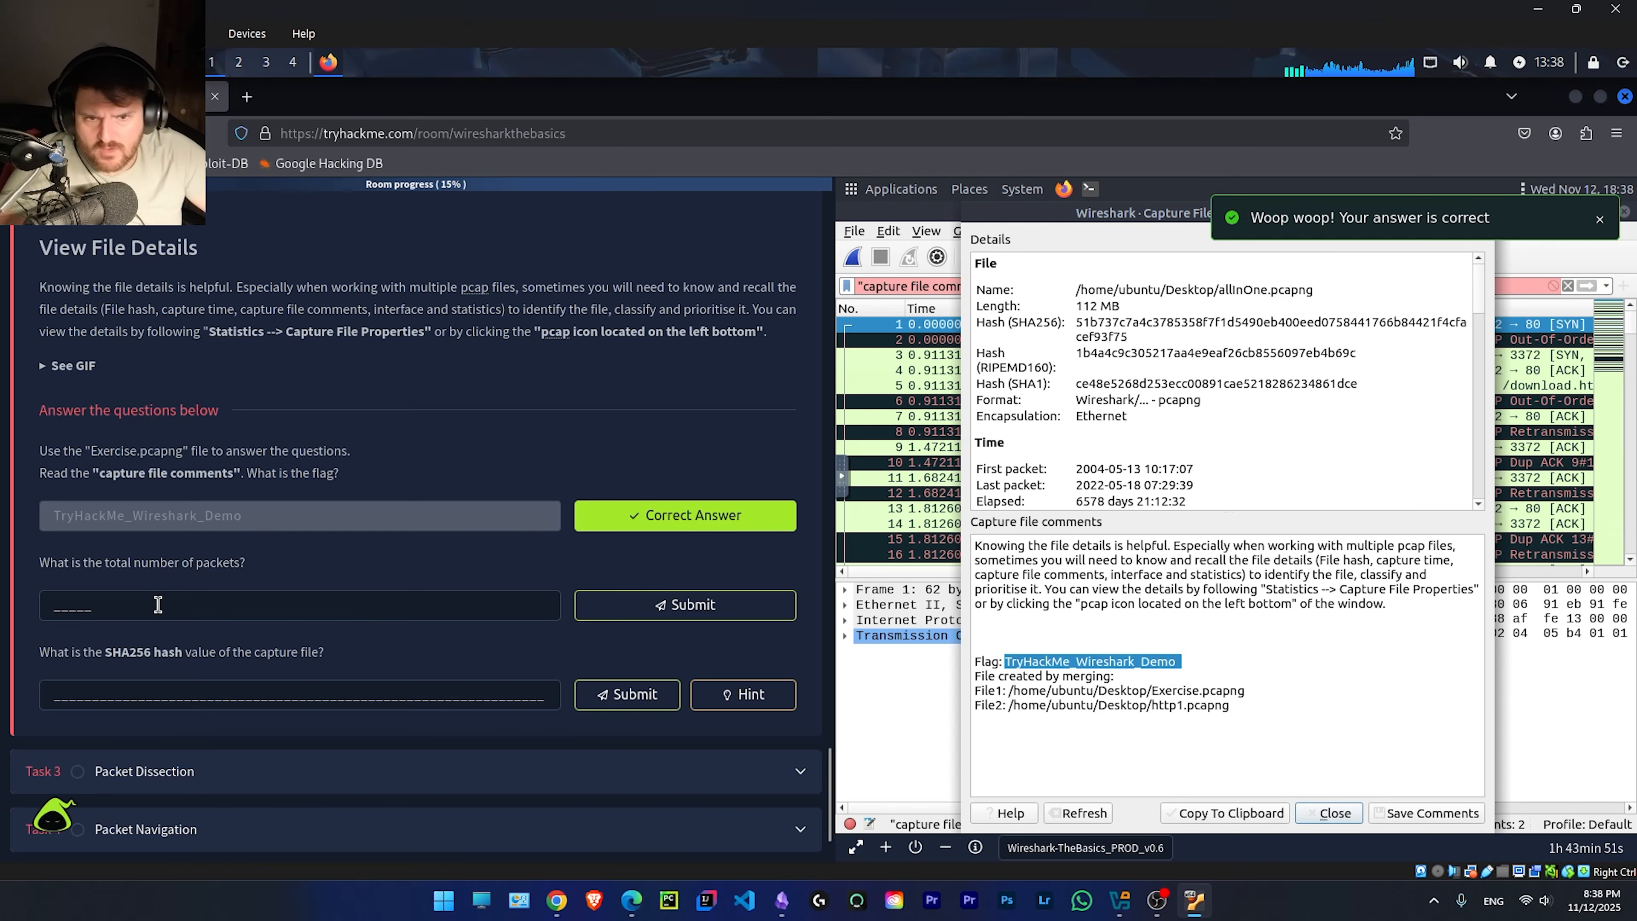
Step: Close the capture file properties and submit 58663 as the answer for the total number of packets
click(283, 603)
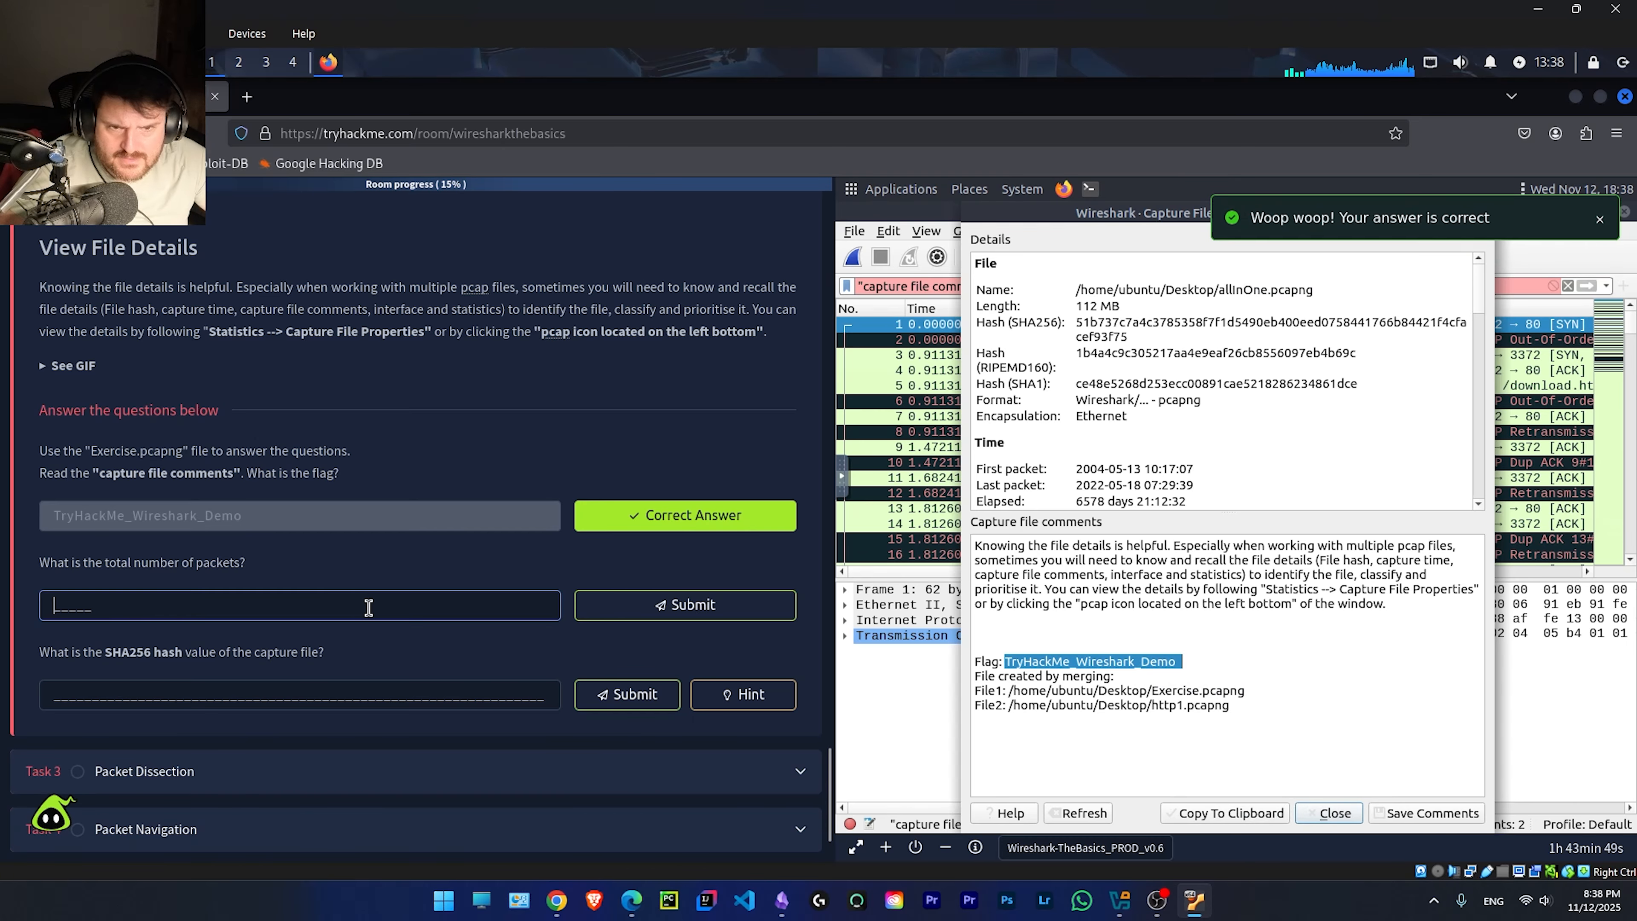
click(1240, 311)
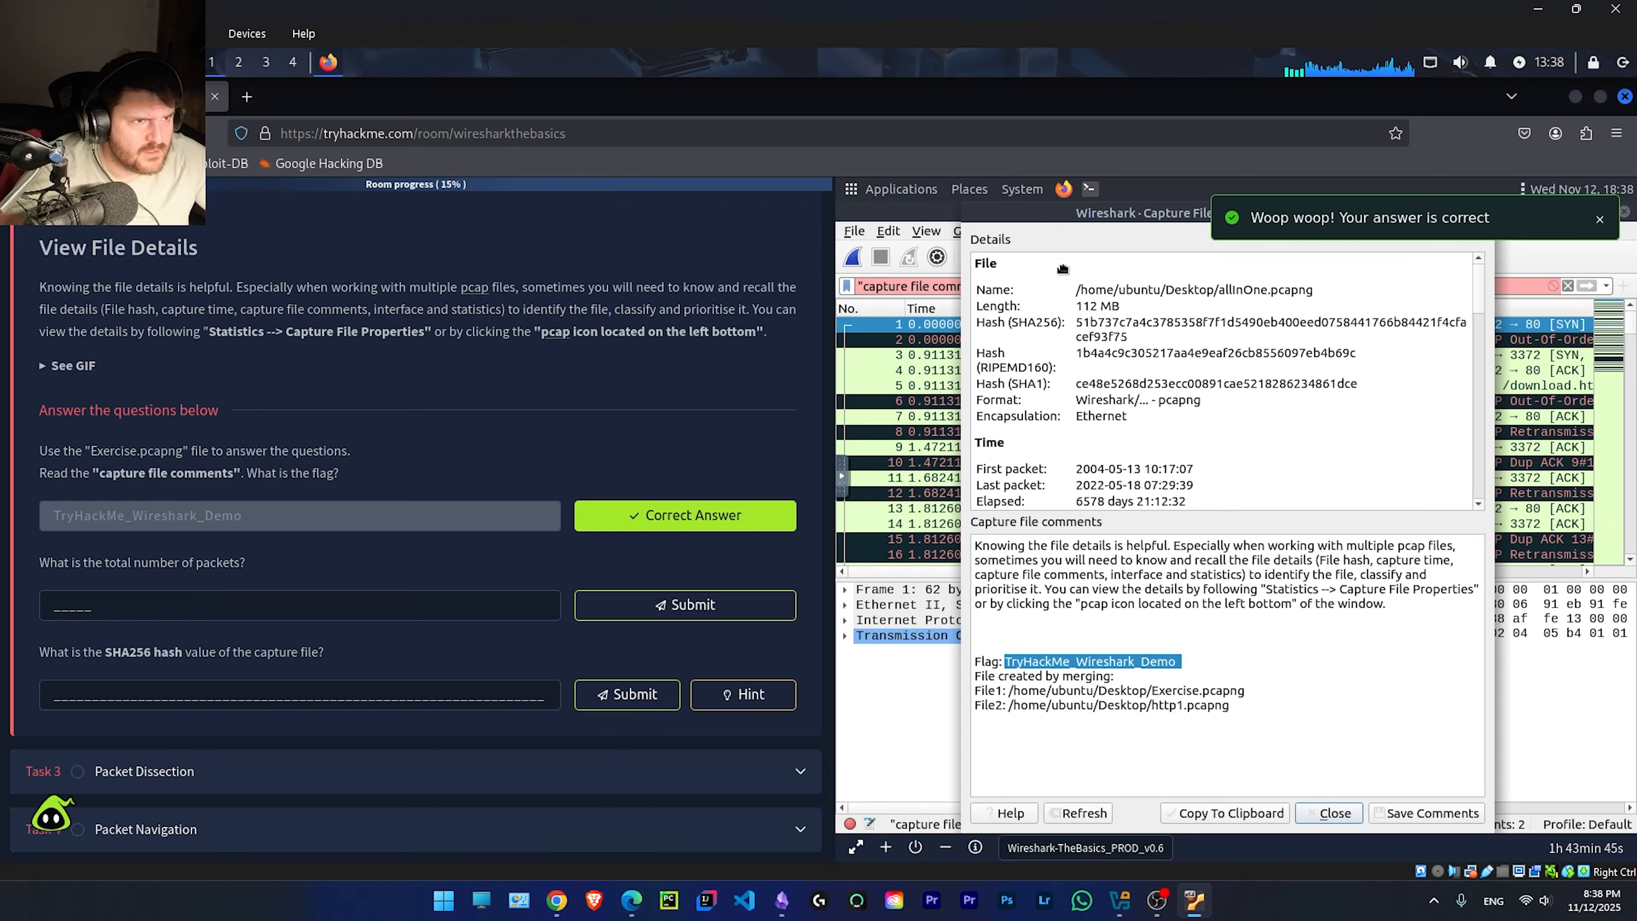
key(Escape)
click(219, 607)
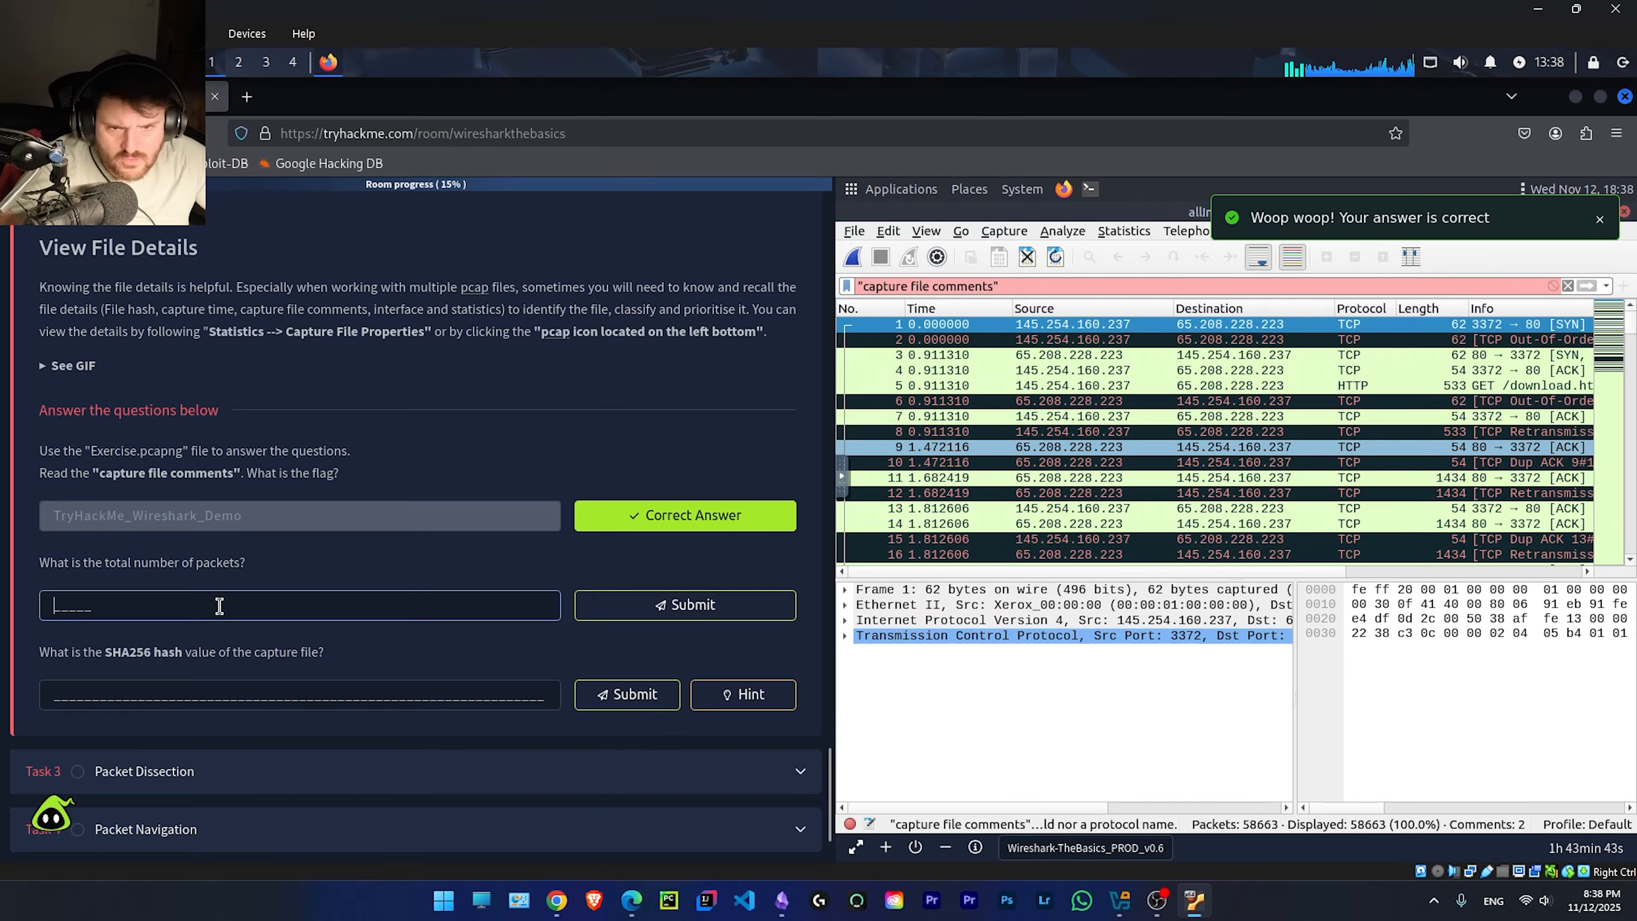
click(1419, 848)
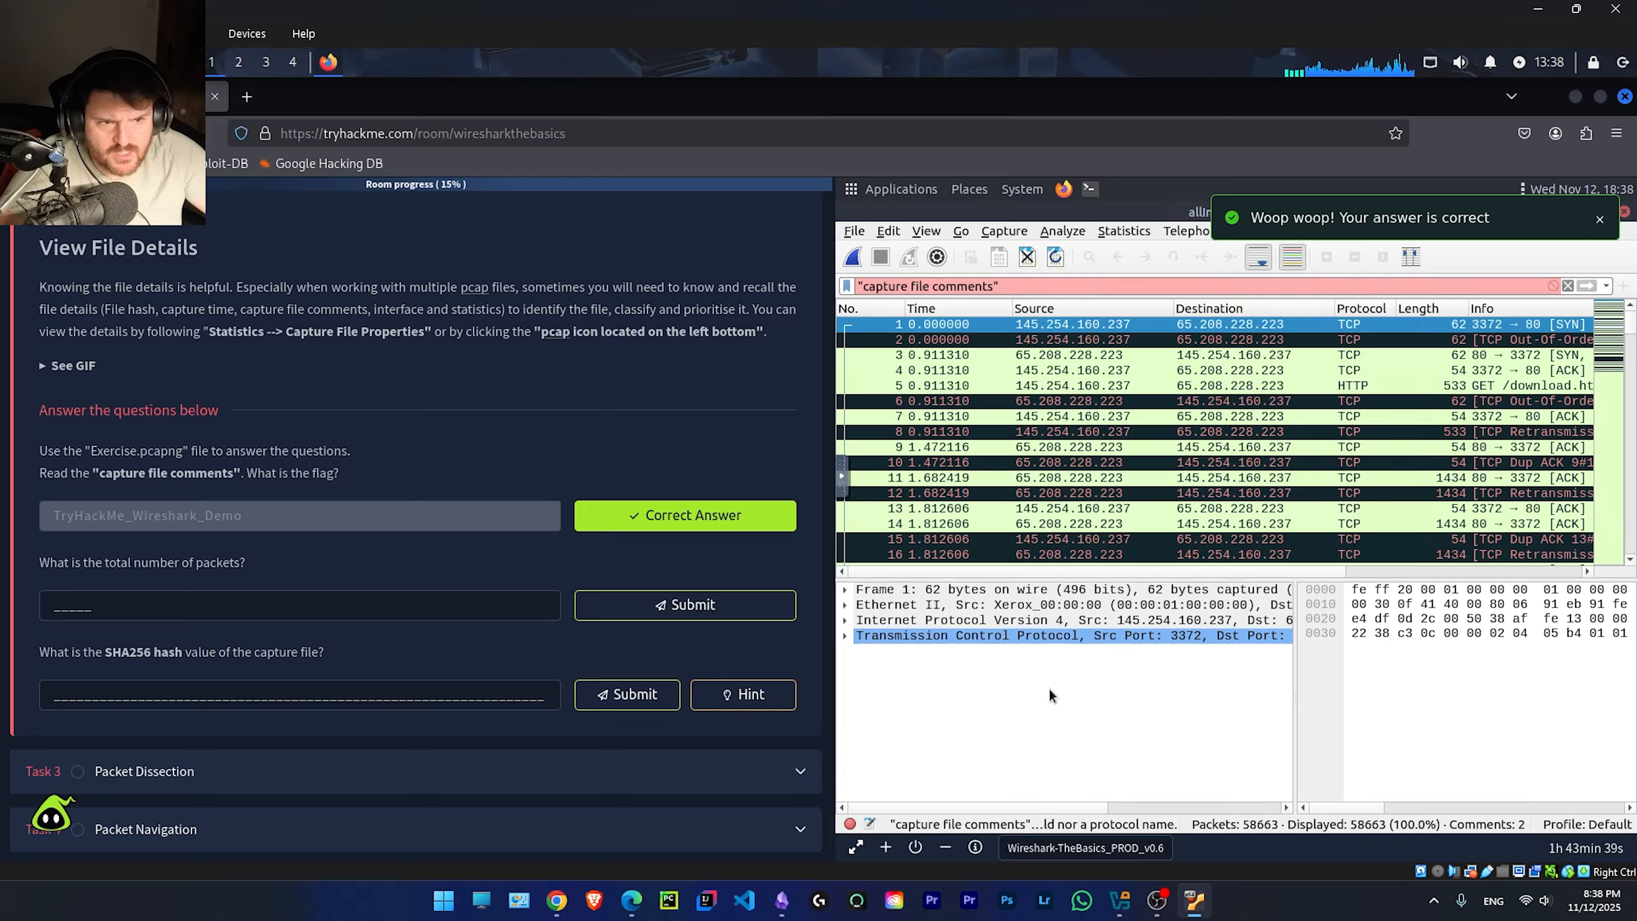
click(497, 604)
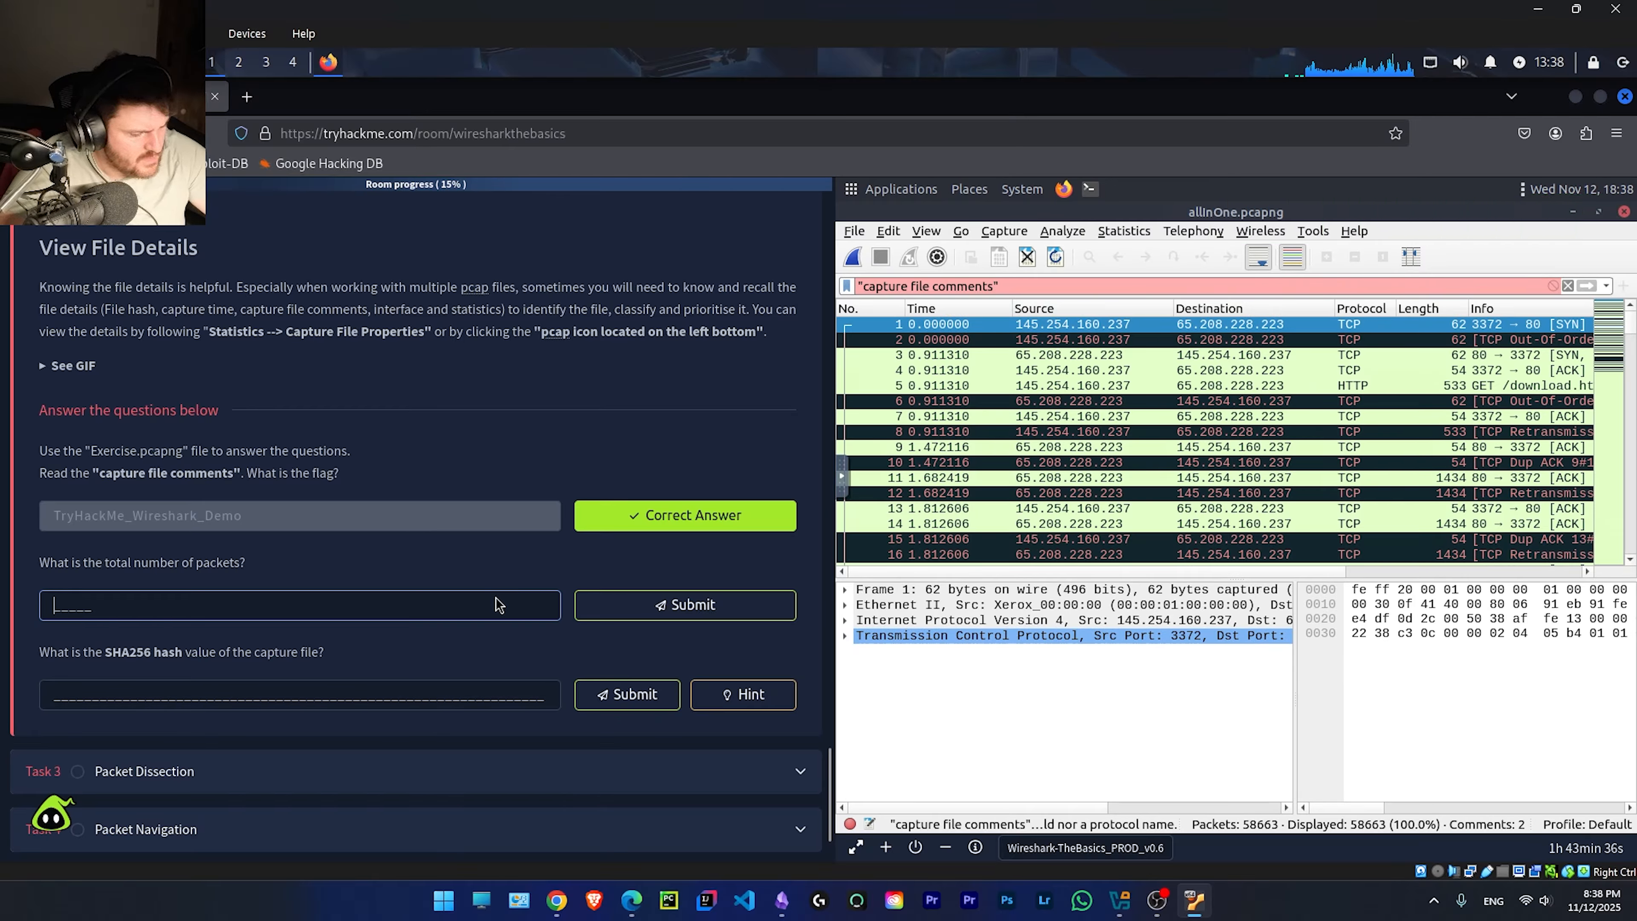
text(58663)
key(Return)
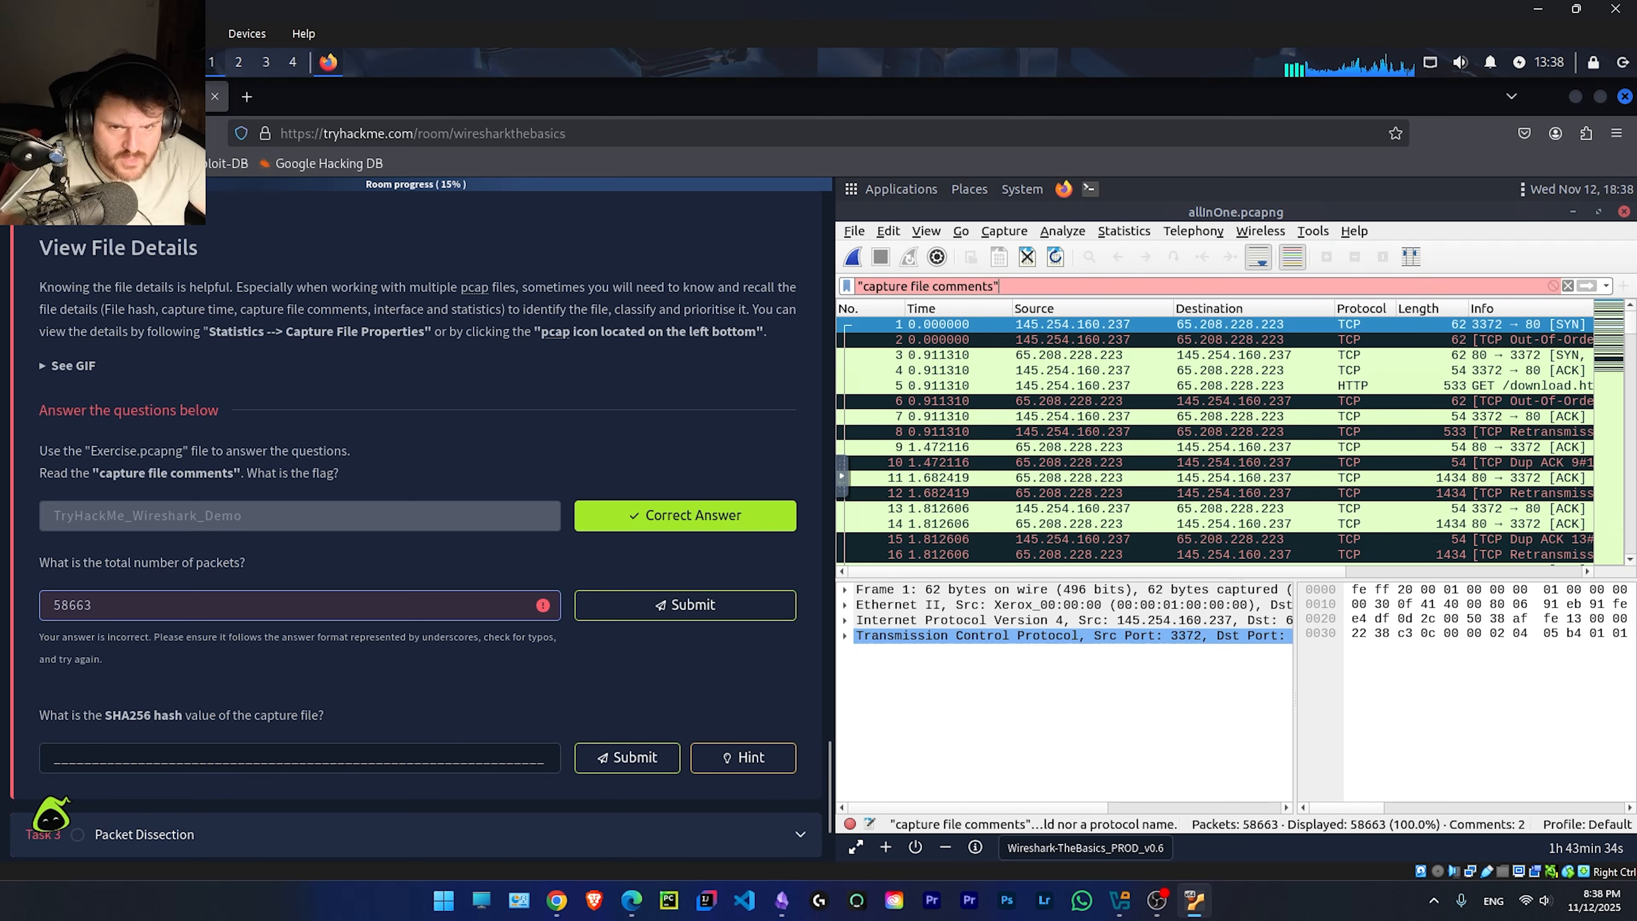
Step: Check the packet statistics and file comments in the capture file properties of allInOne.pcapng, then close them
click(1297, 697)
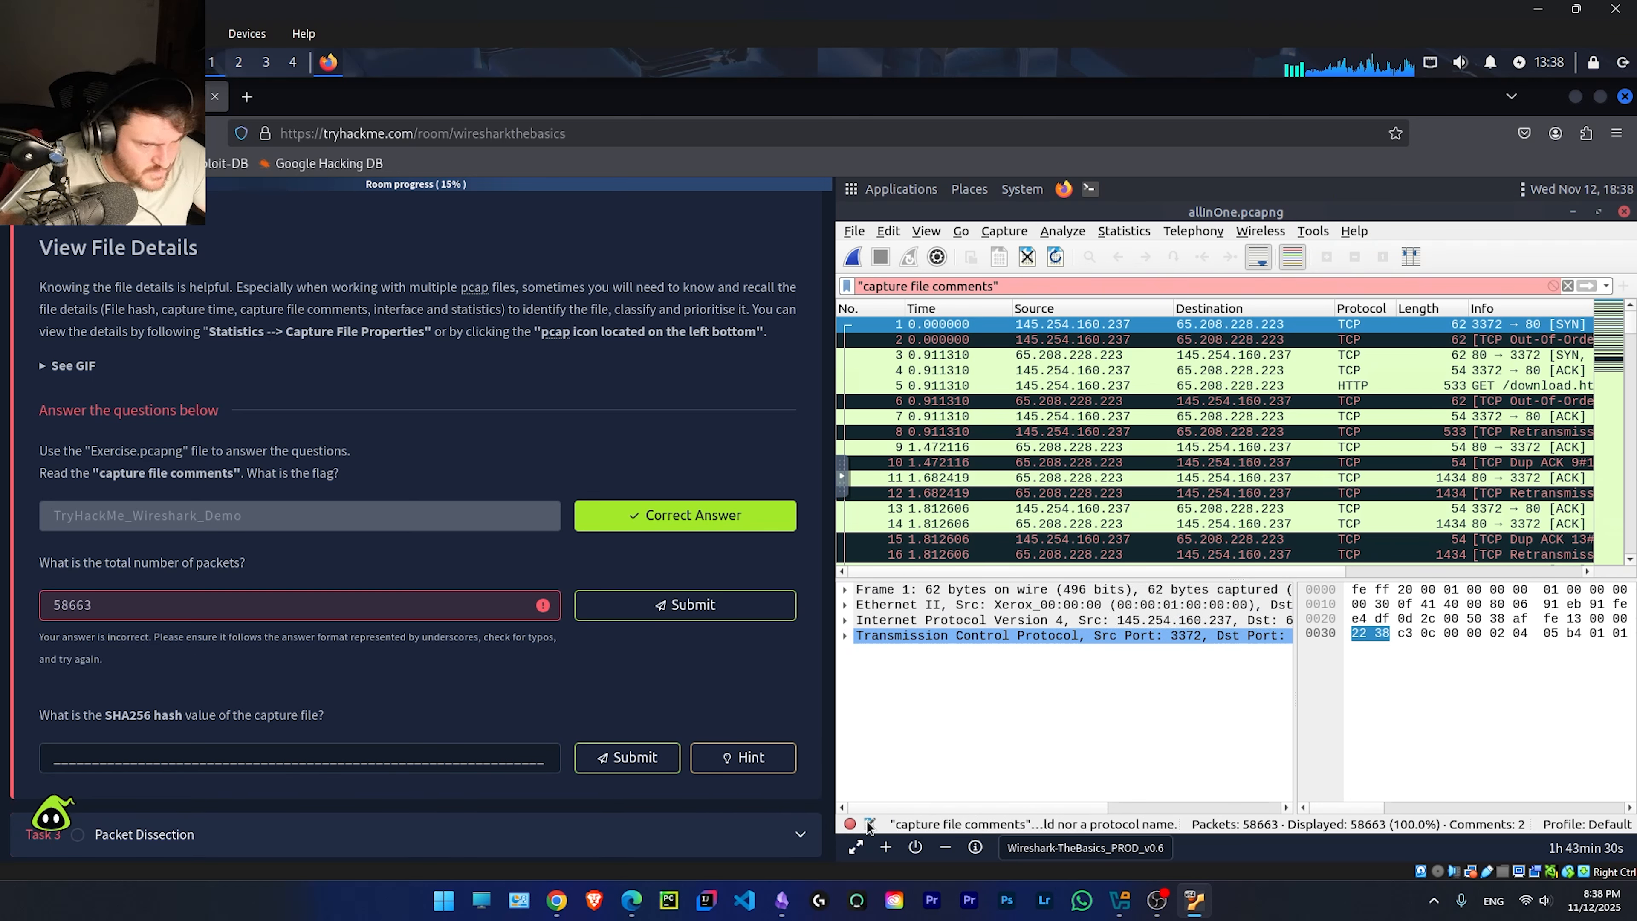
key(ctrl+alt+shift+c)
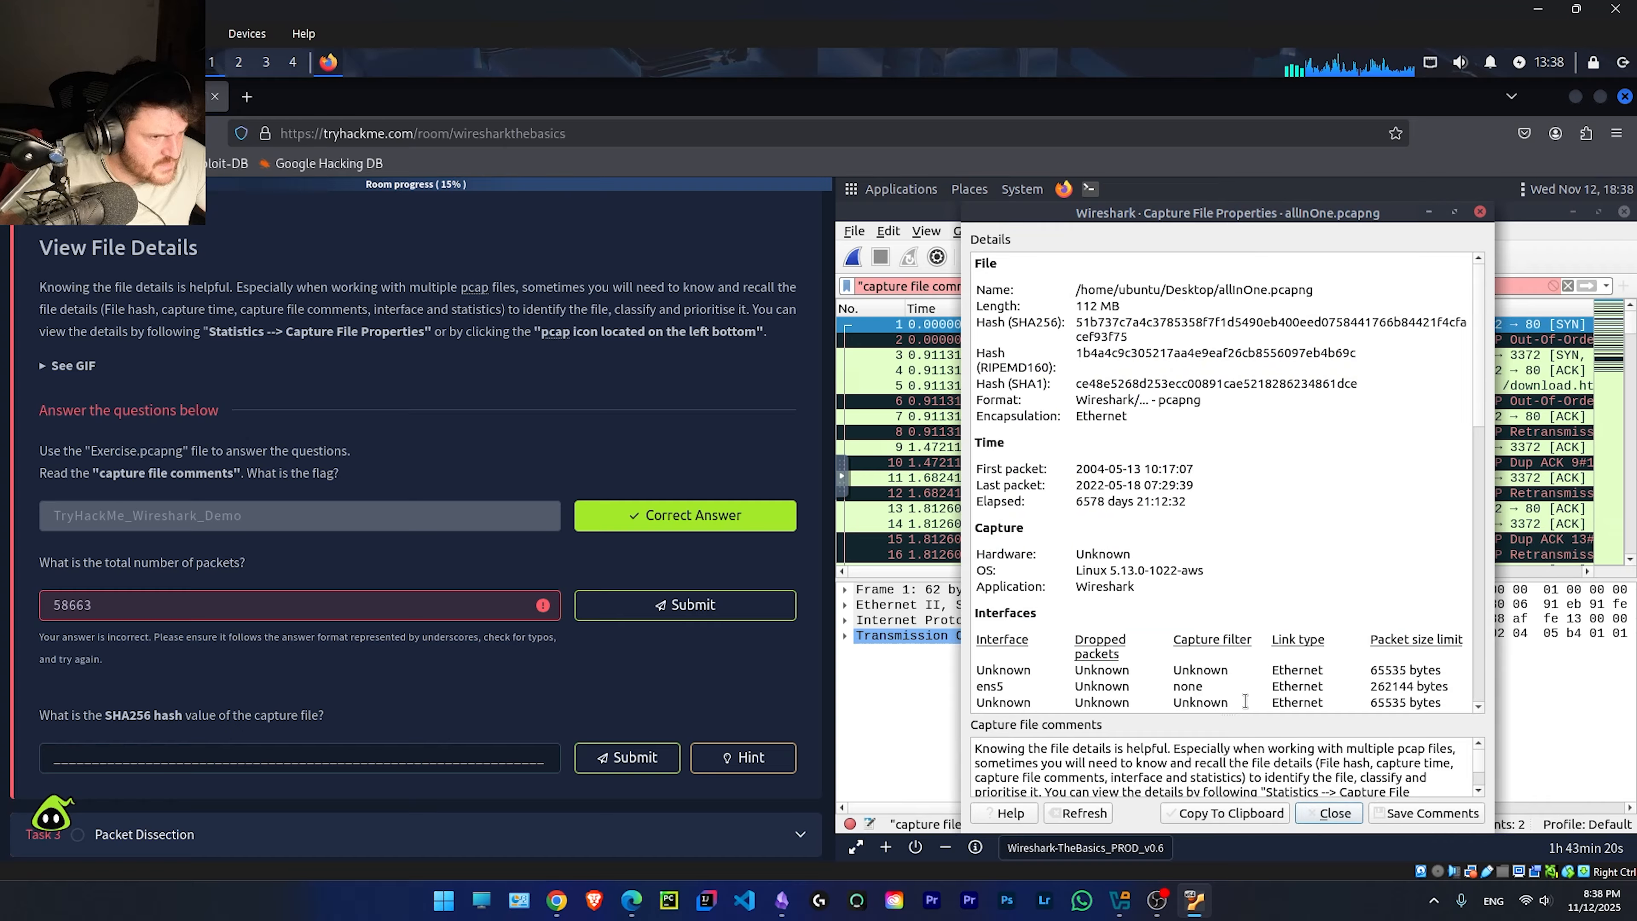
drag(1247, 713, 1255, 540)
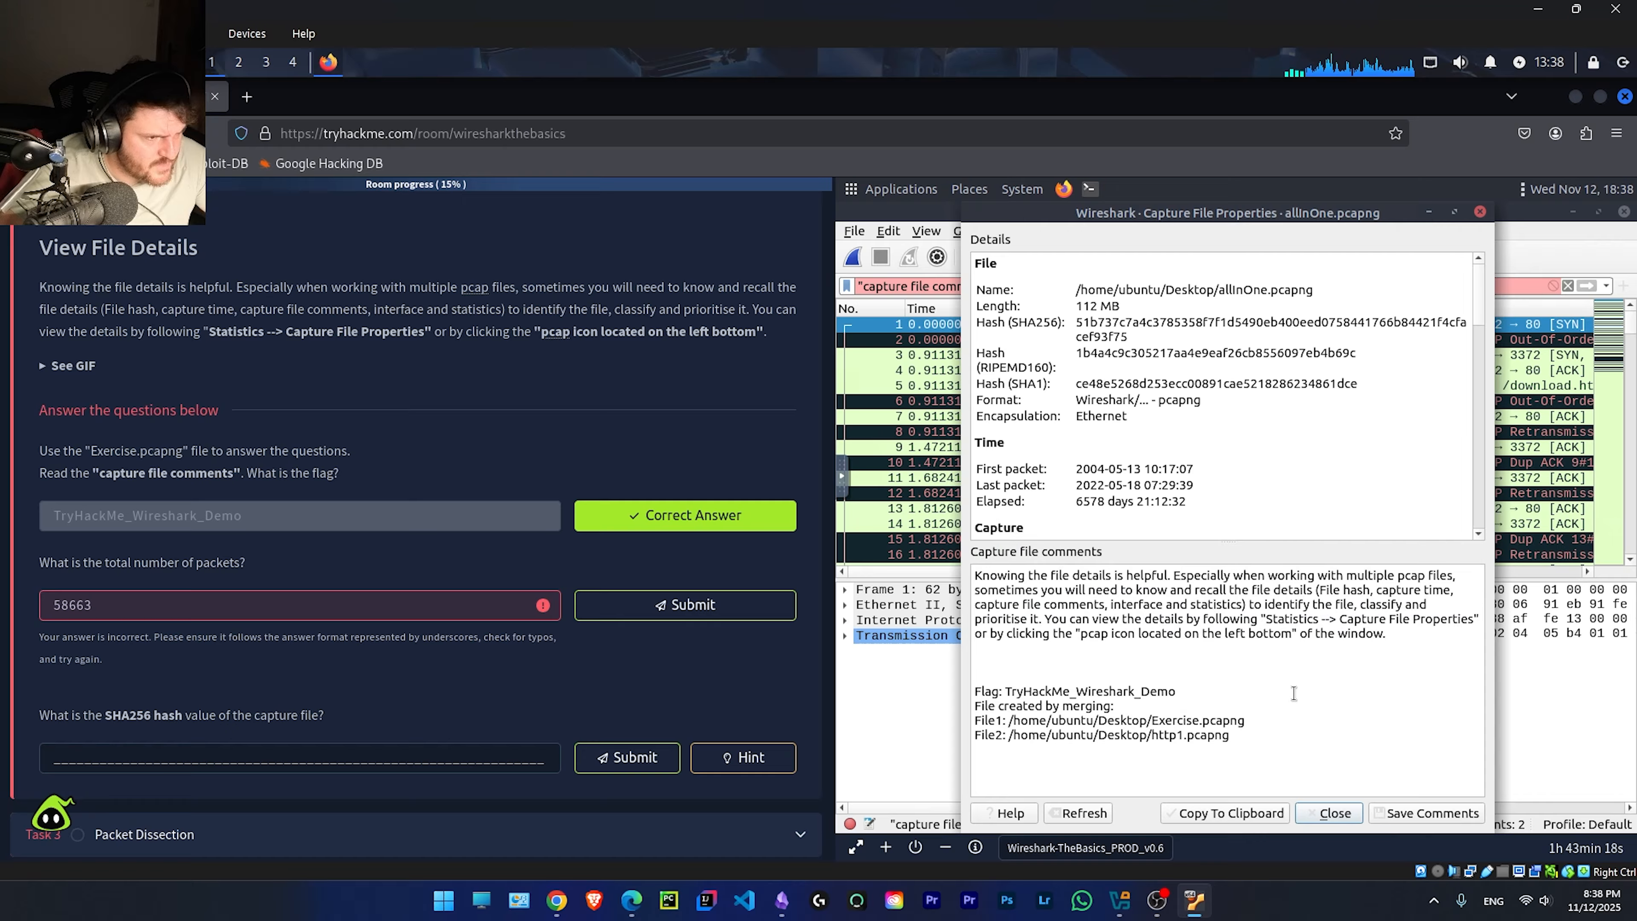
scroll(1291, 476, down, 5)
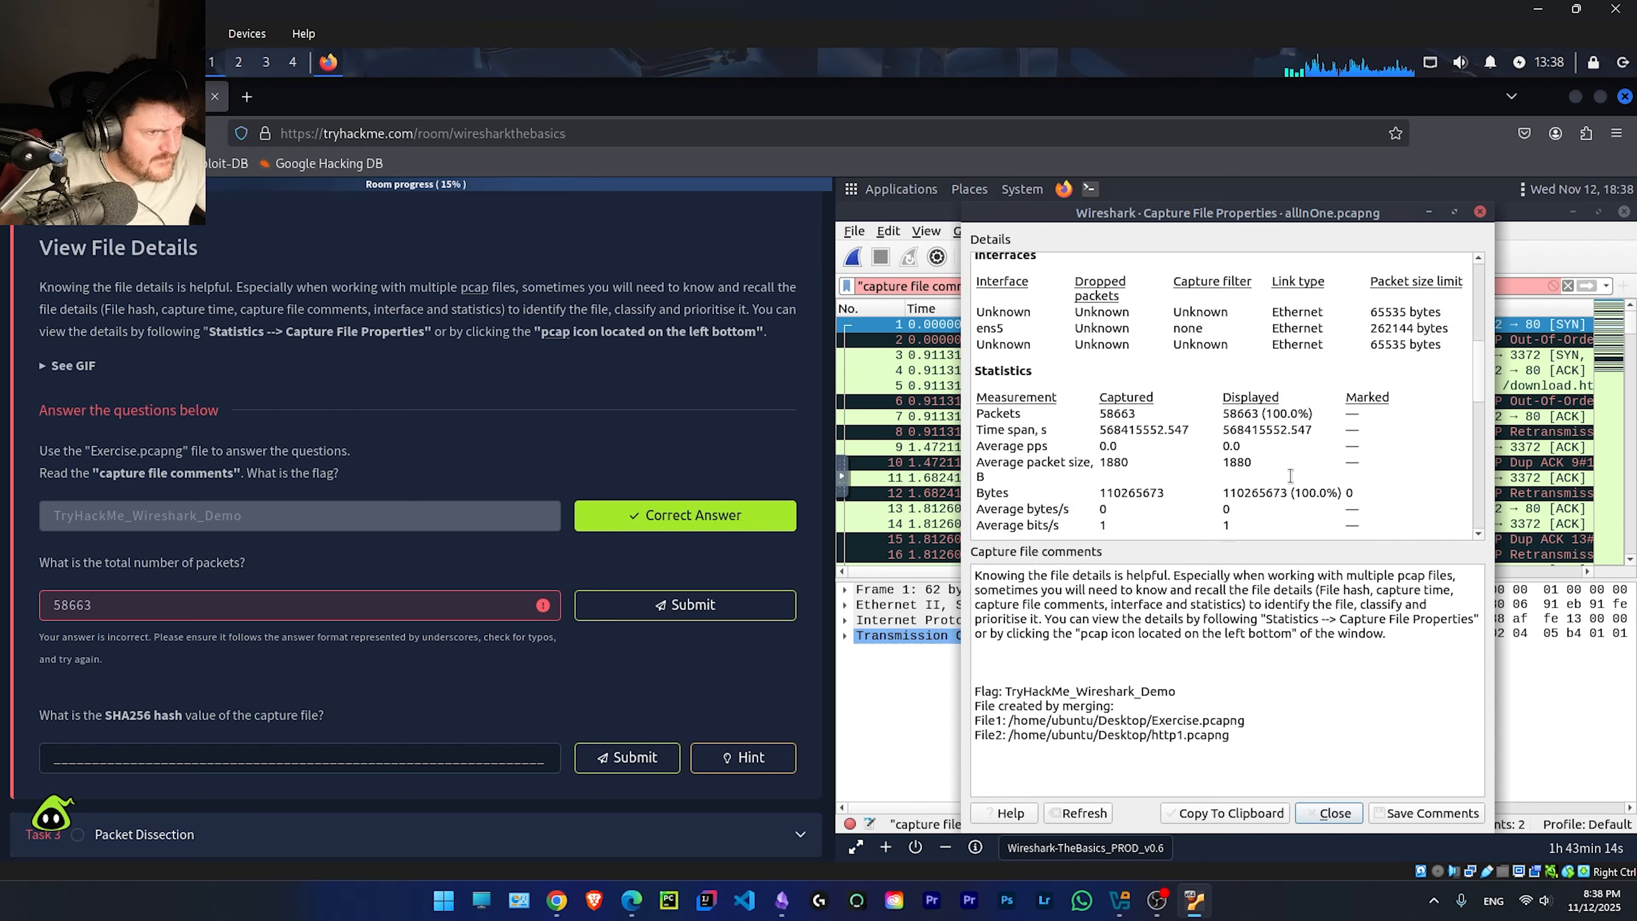
scroll(1291, 475, down, 3)
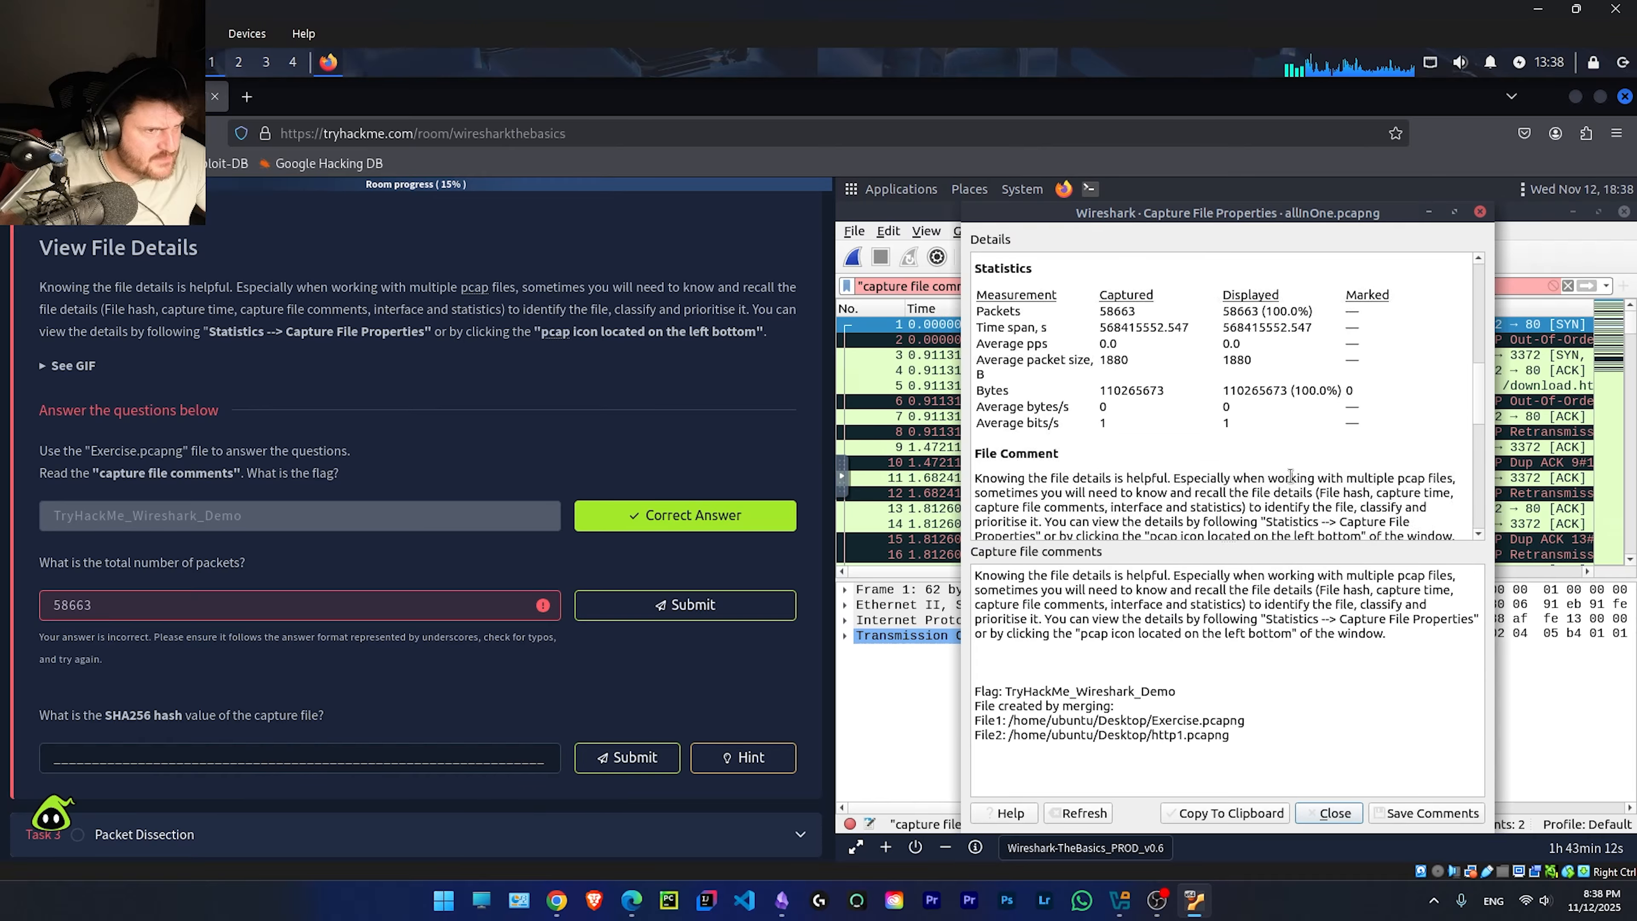
scroll(1291, 475, down, 3)
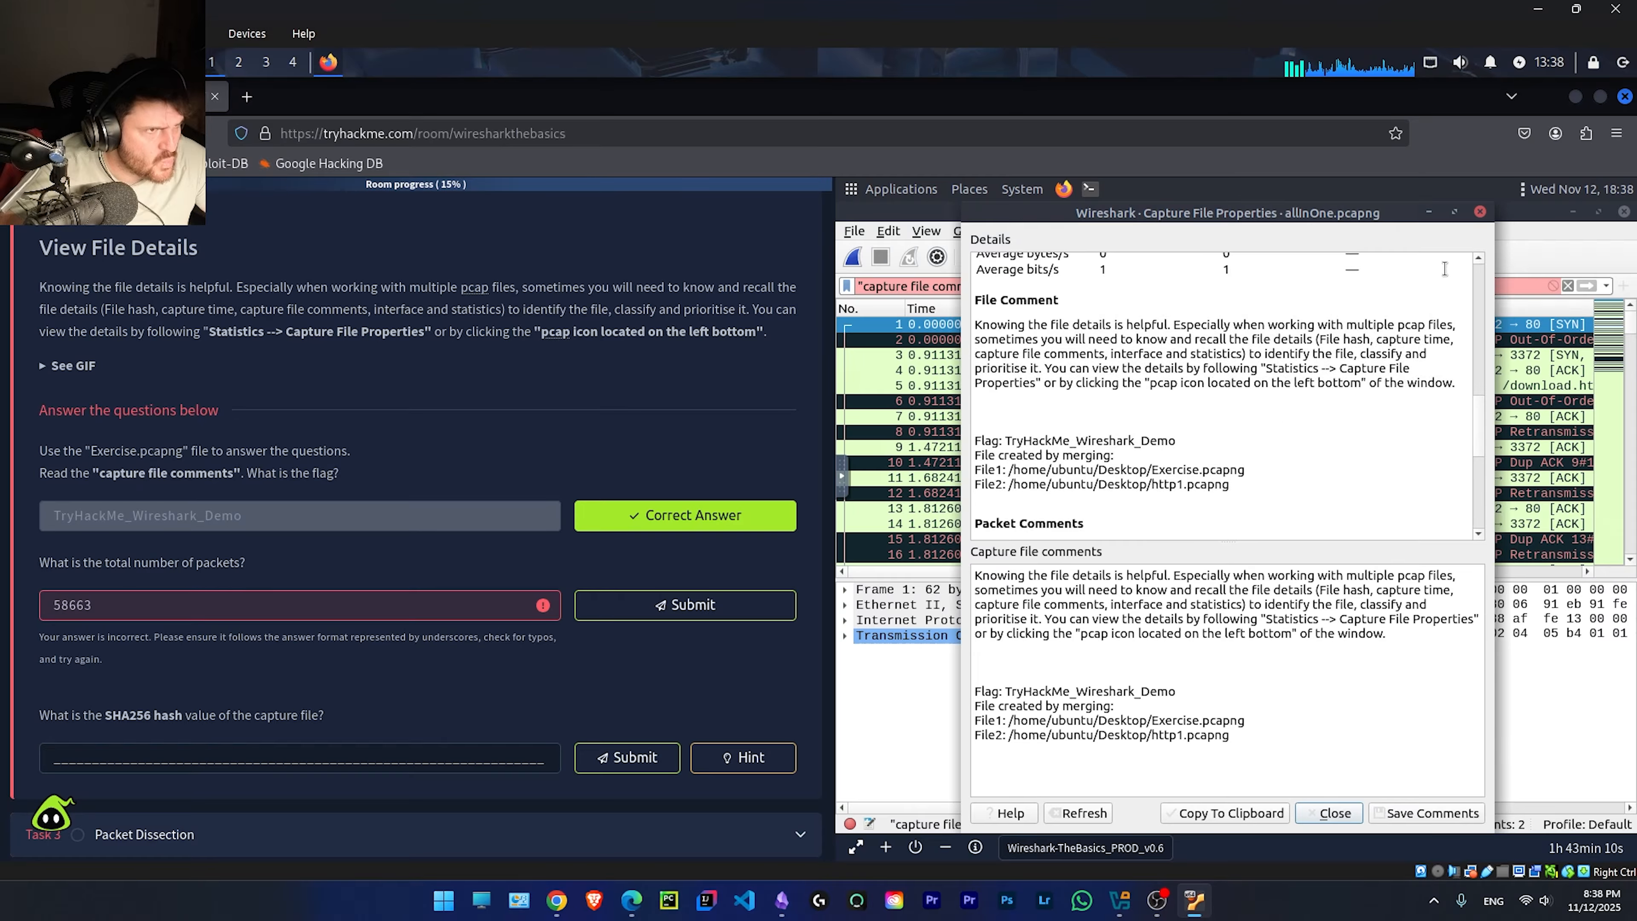
click(1480, 212)
Step: Open the Exercise.pcapng capture from the Desktop folder in place of allInOne.pcapng
click(855, 232)
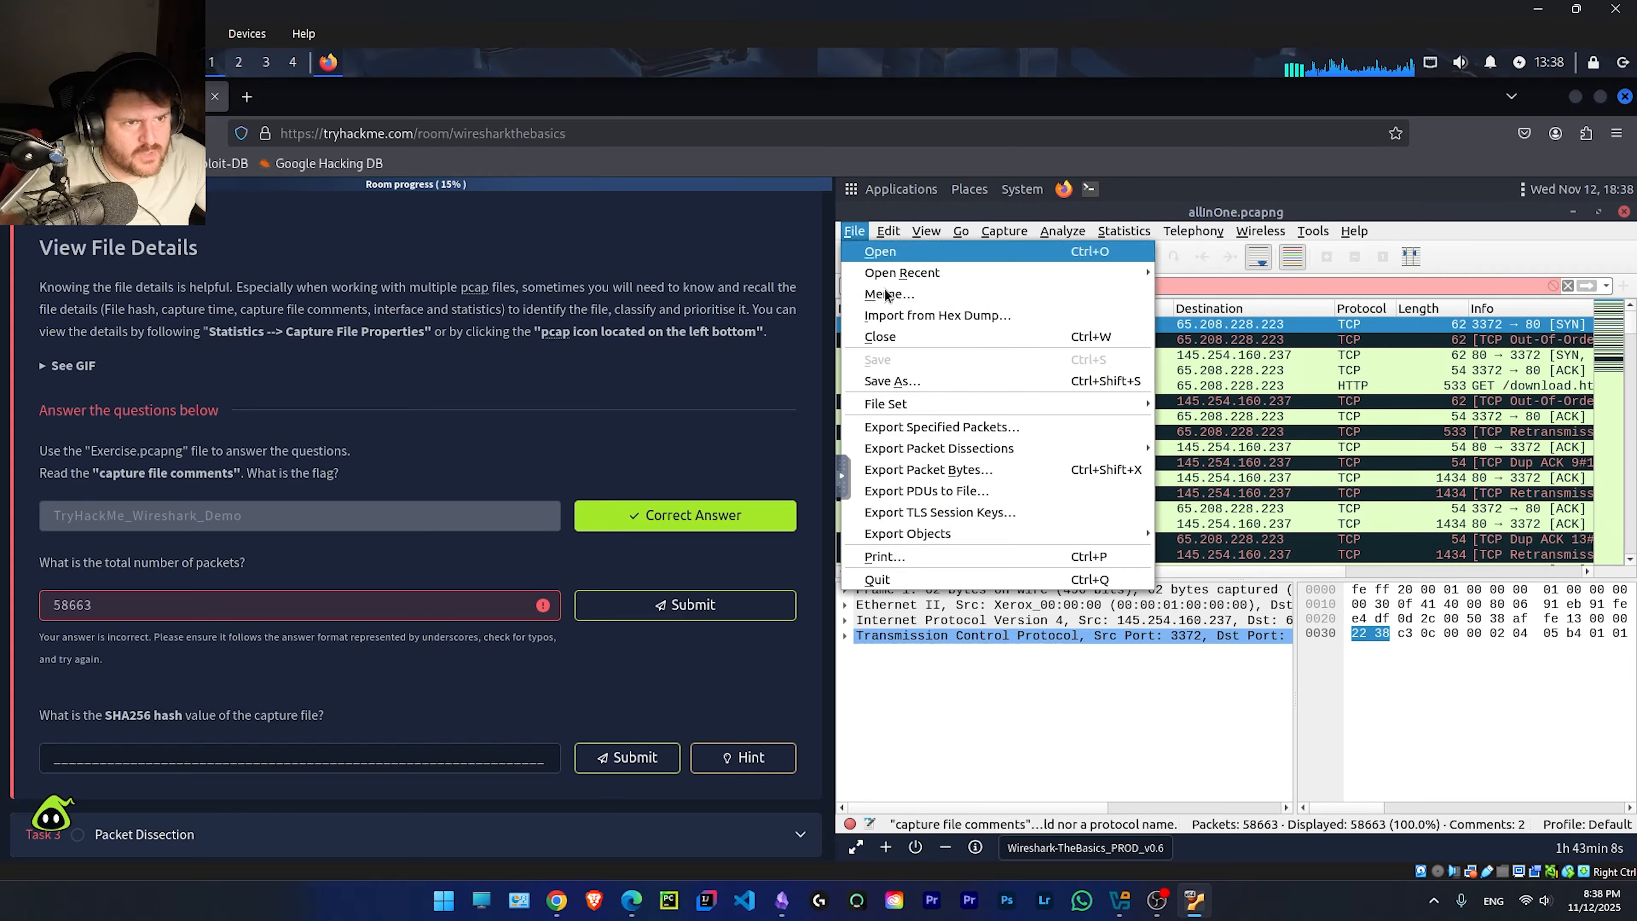
click(906, 254)
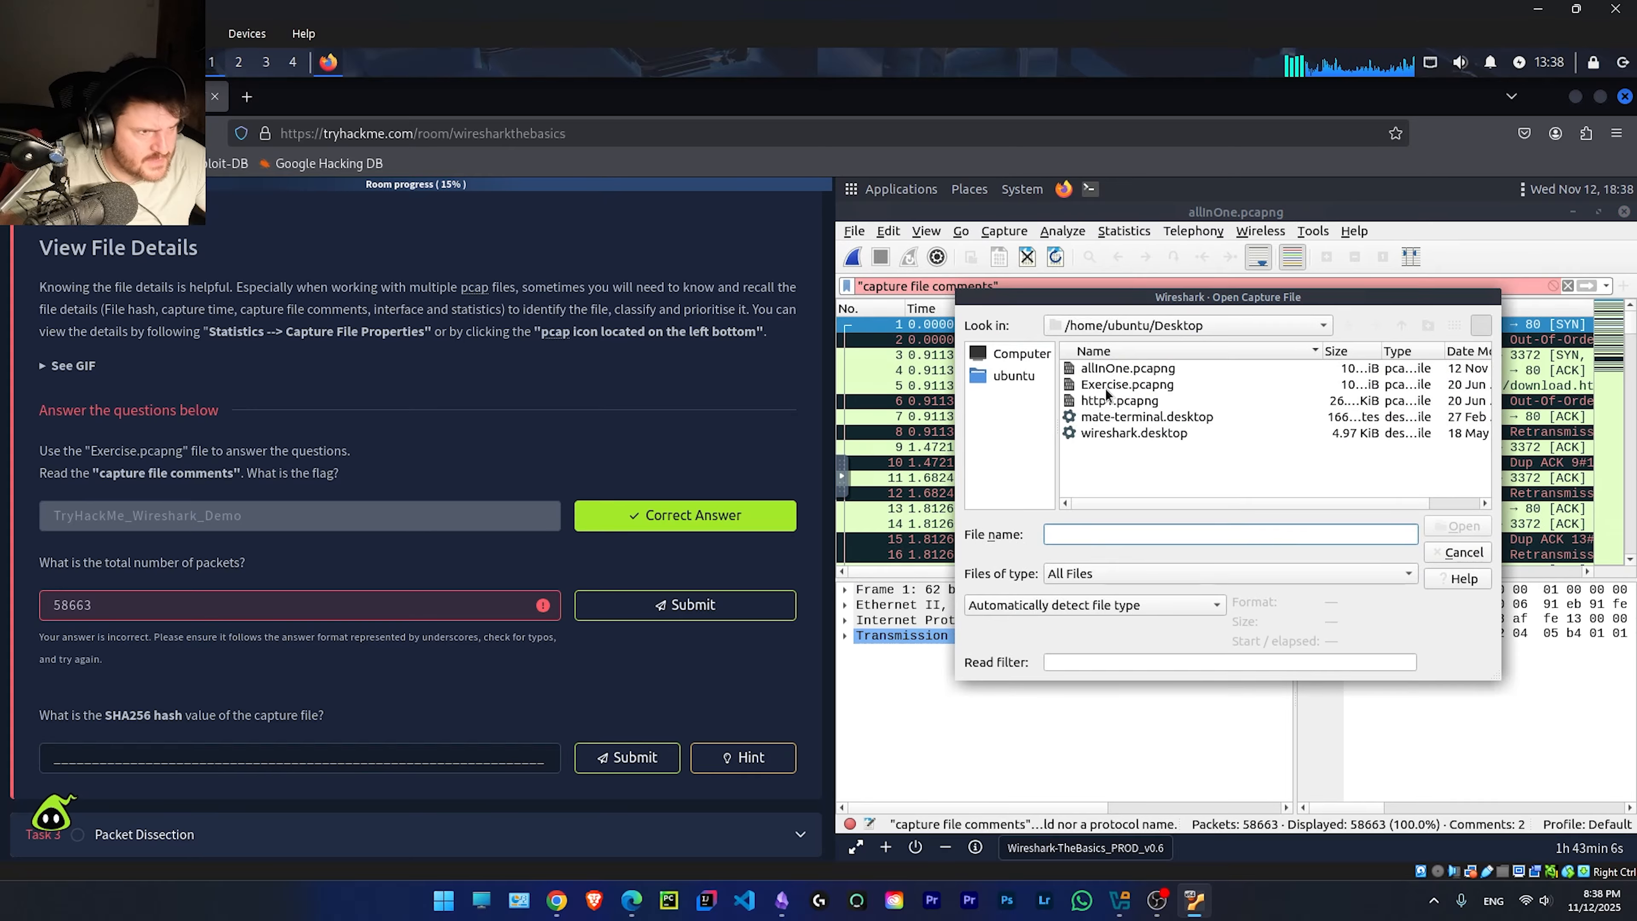
click(1160, 385)
click(1578, 533)
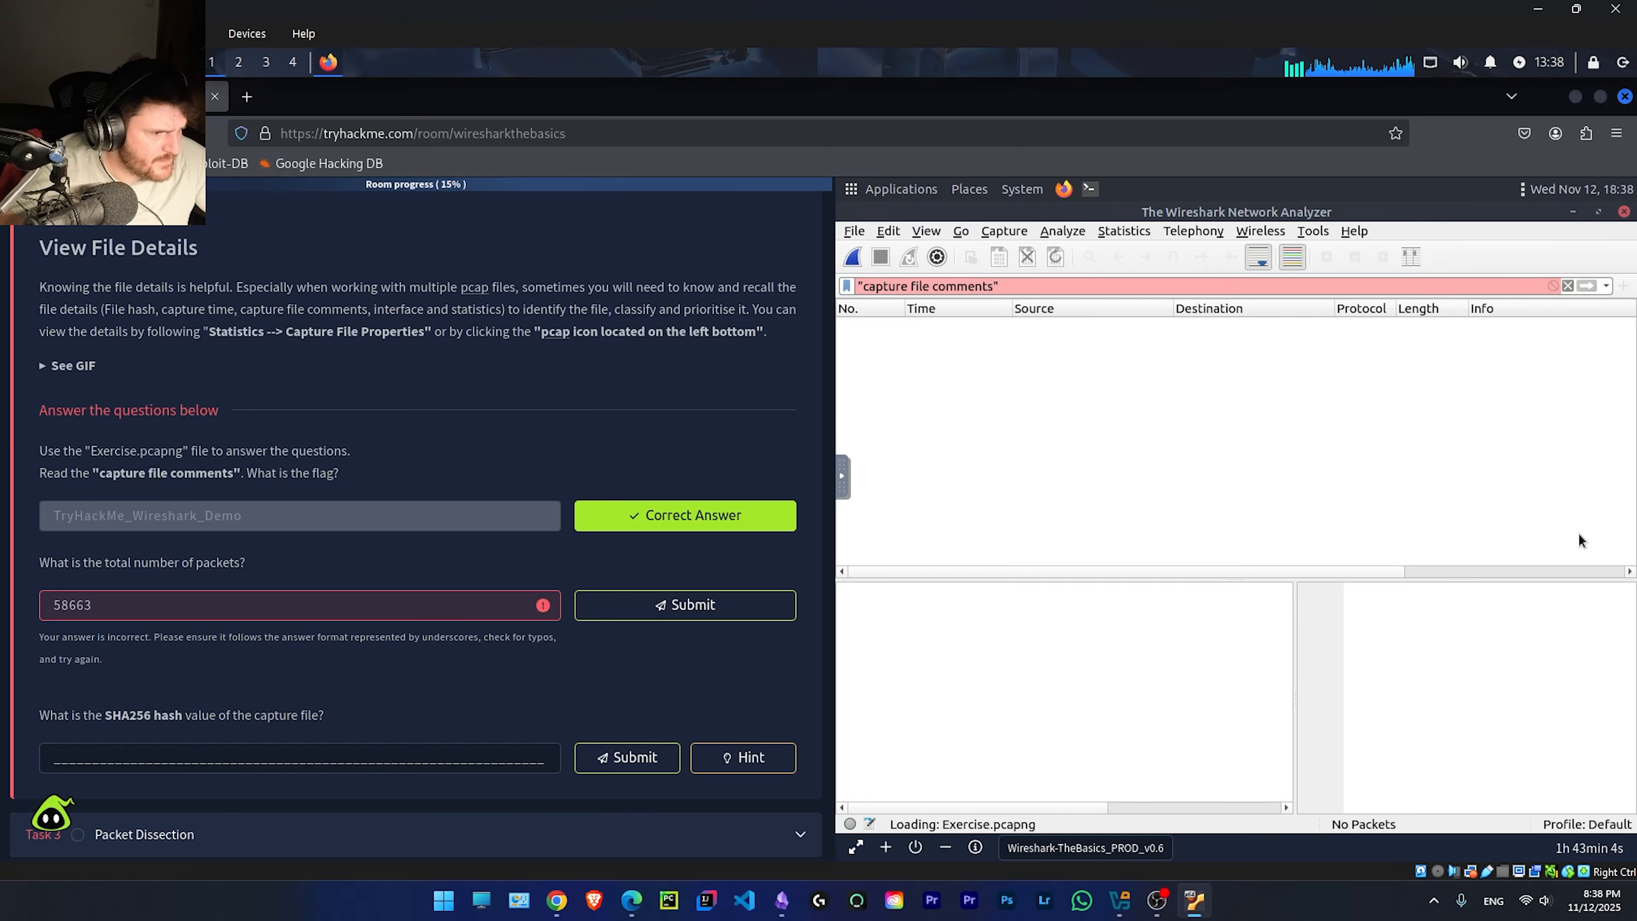
Step: Change the total number of packets answer to 58620 and submit it
drag(69, 605, 131, 604)
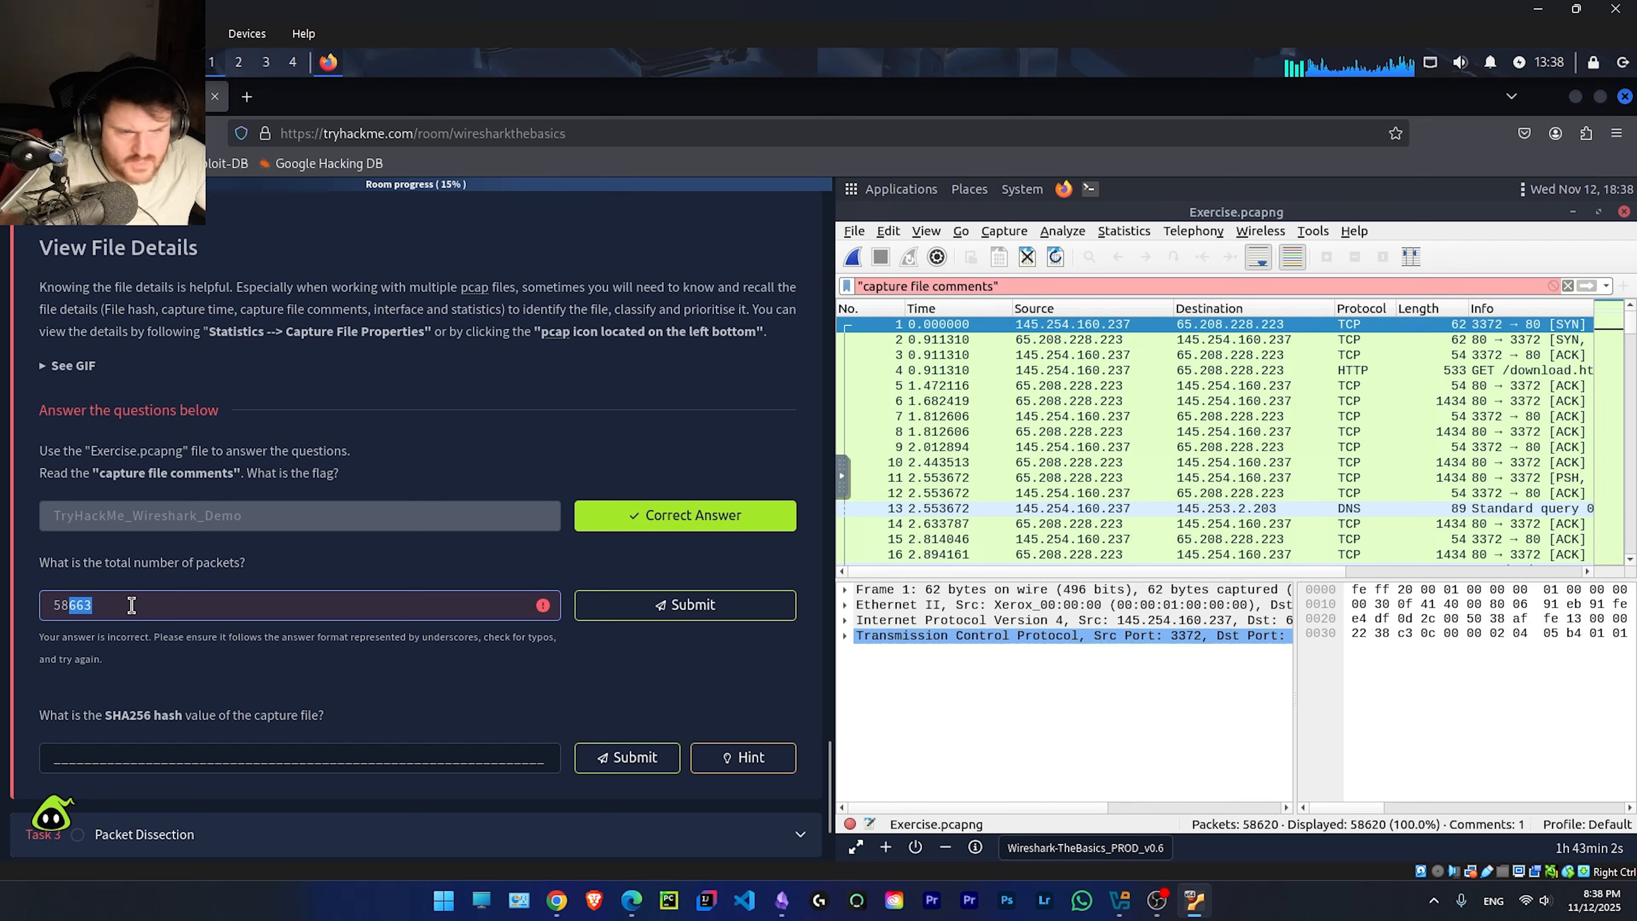
text(620)
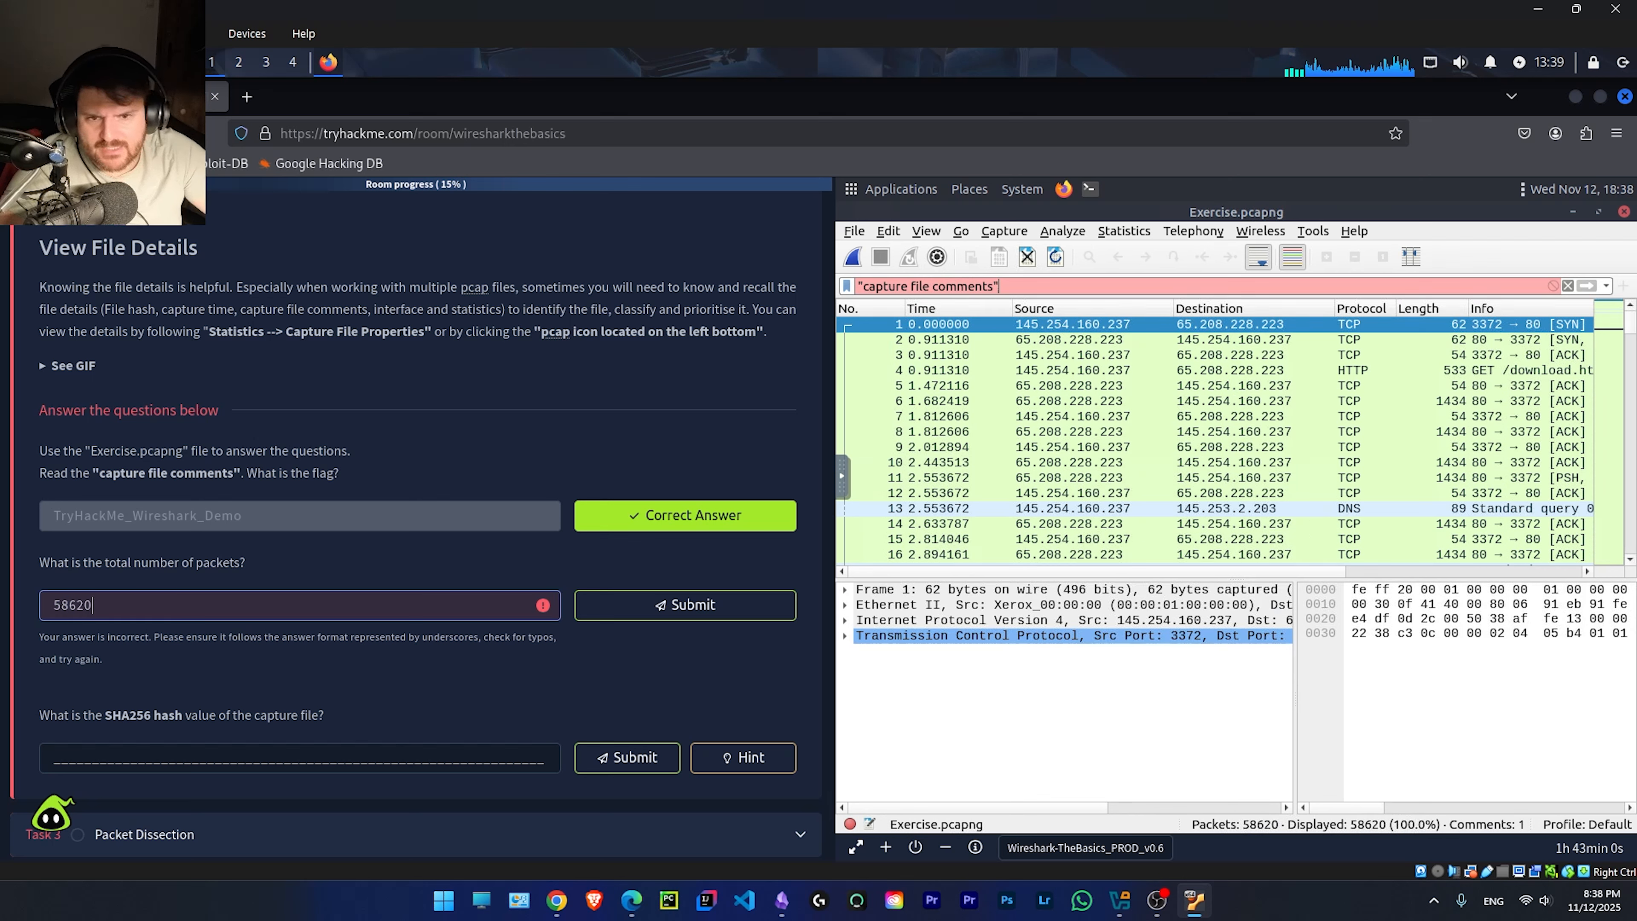
key(Return)
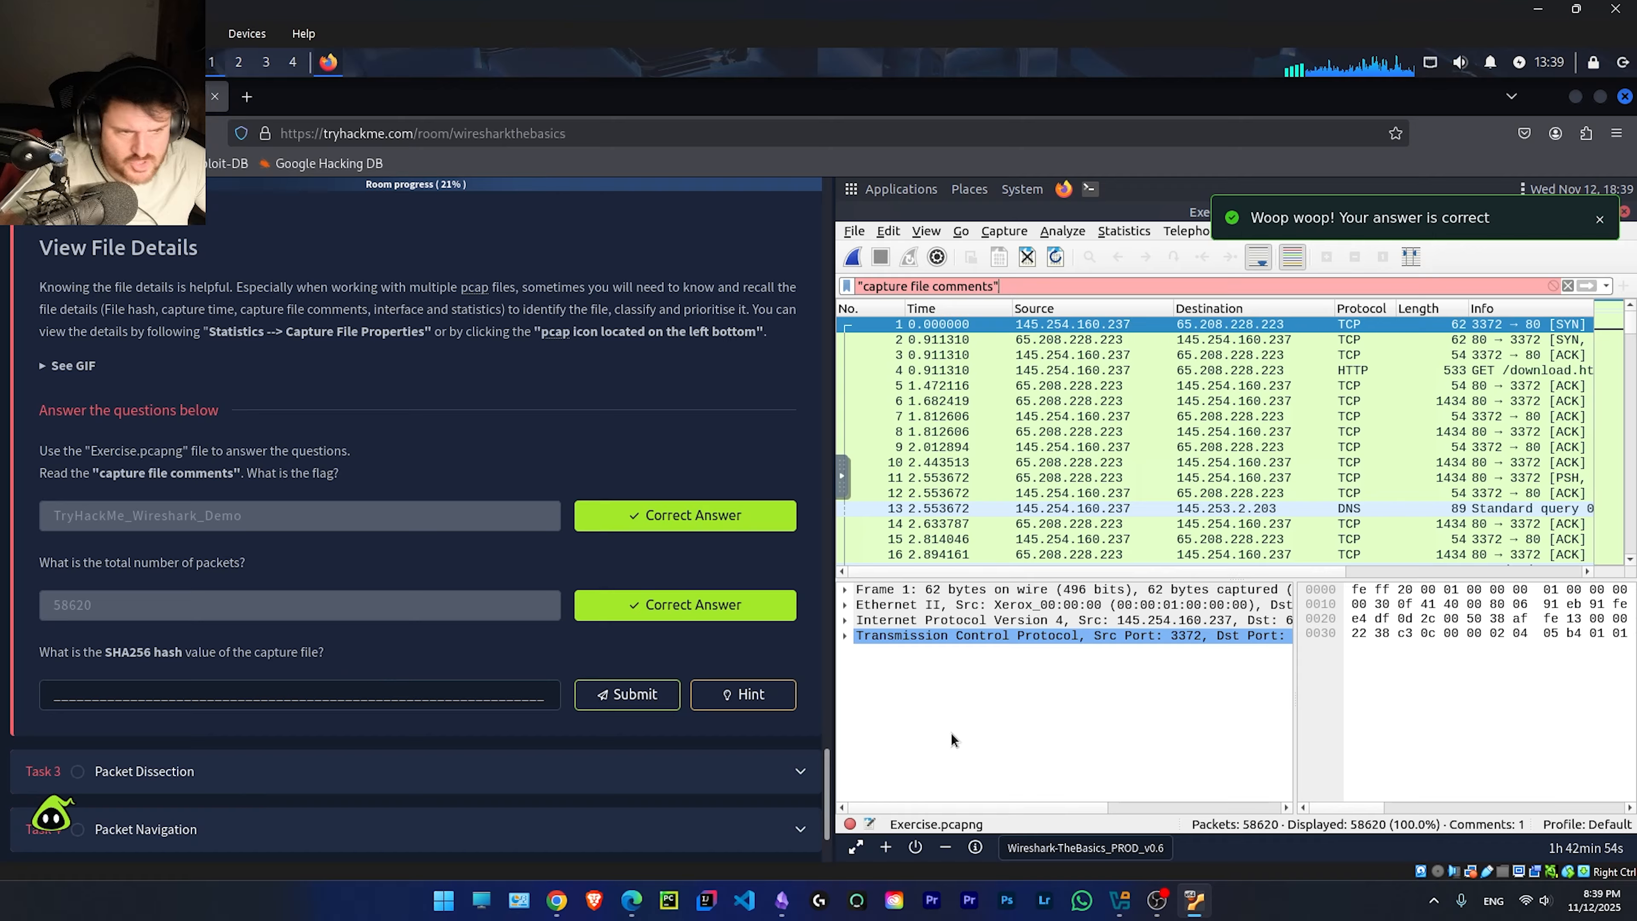
Step: Copy the SHA256 hash from the capture file properties of Exercise.pcapng and submit it as the answer to the hash question
click(869, 825)
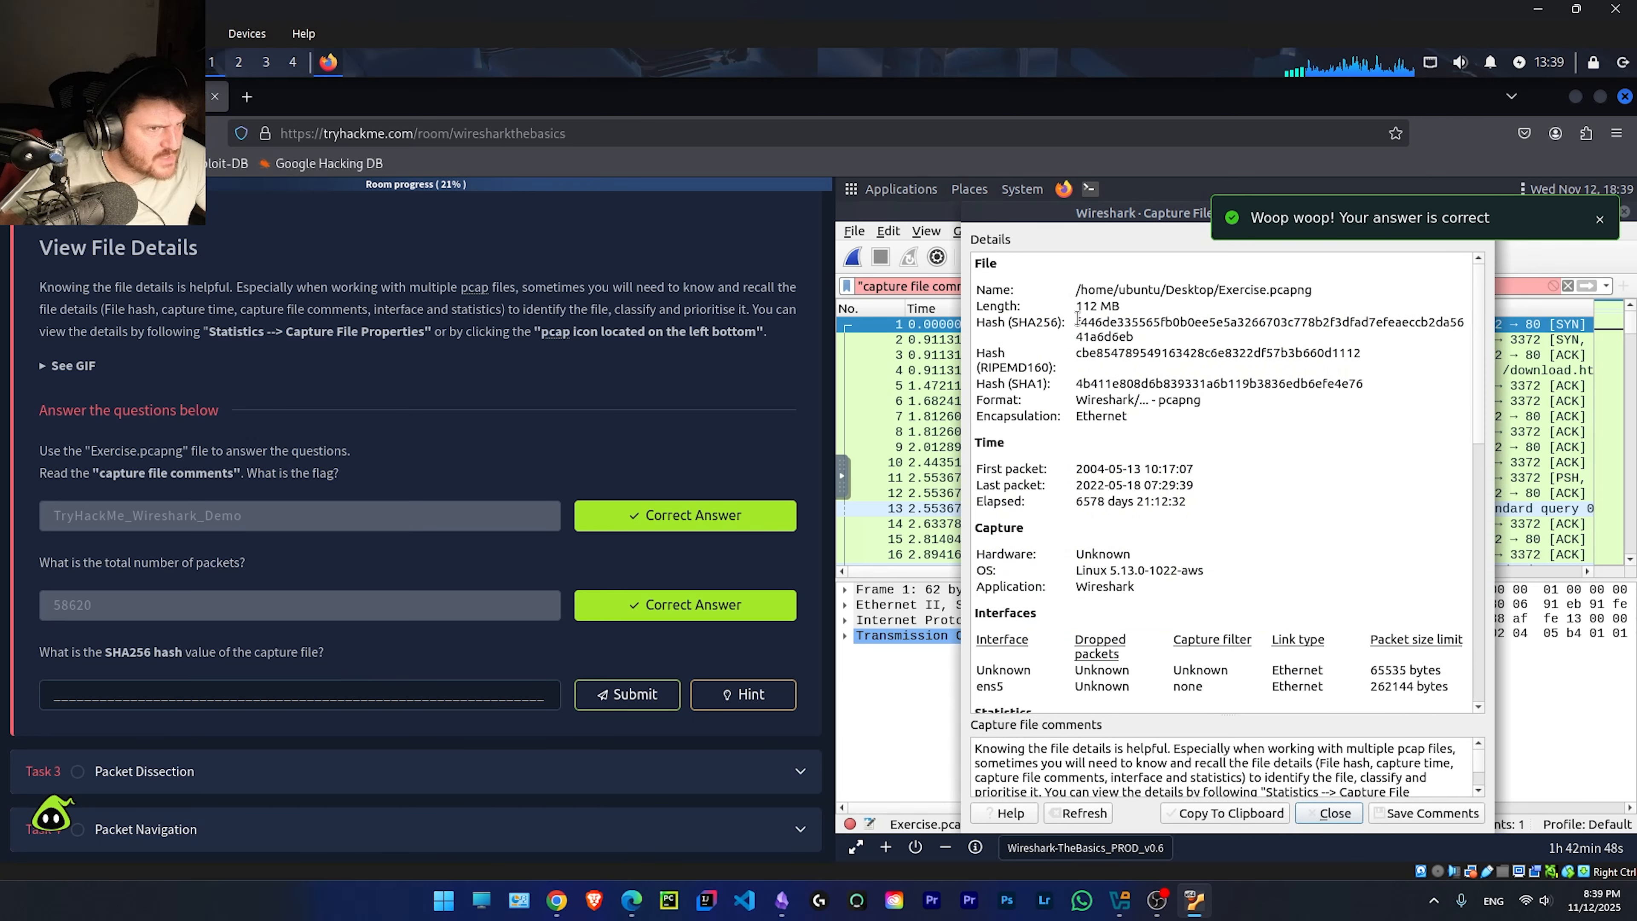
drag(1076, 321, 1135, 338)
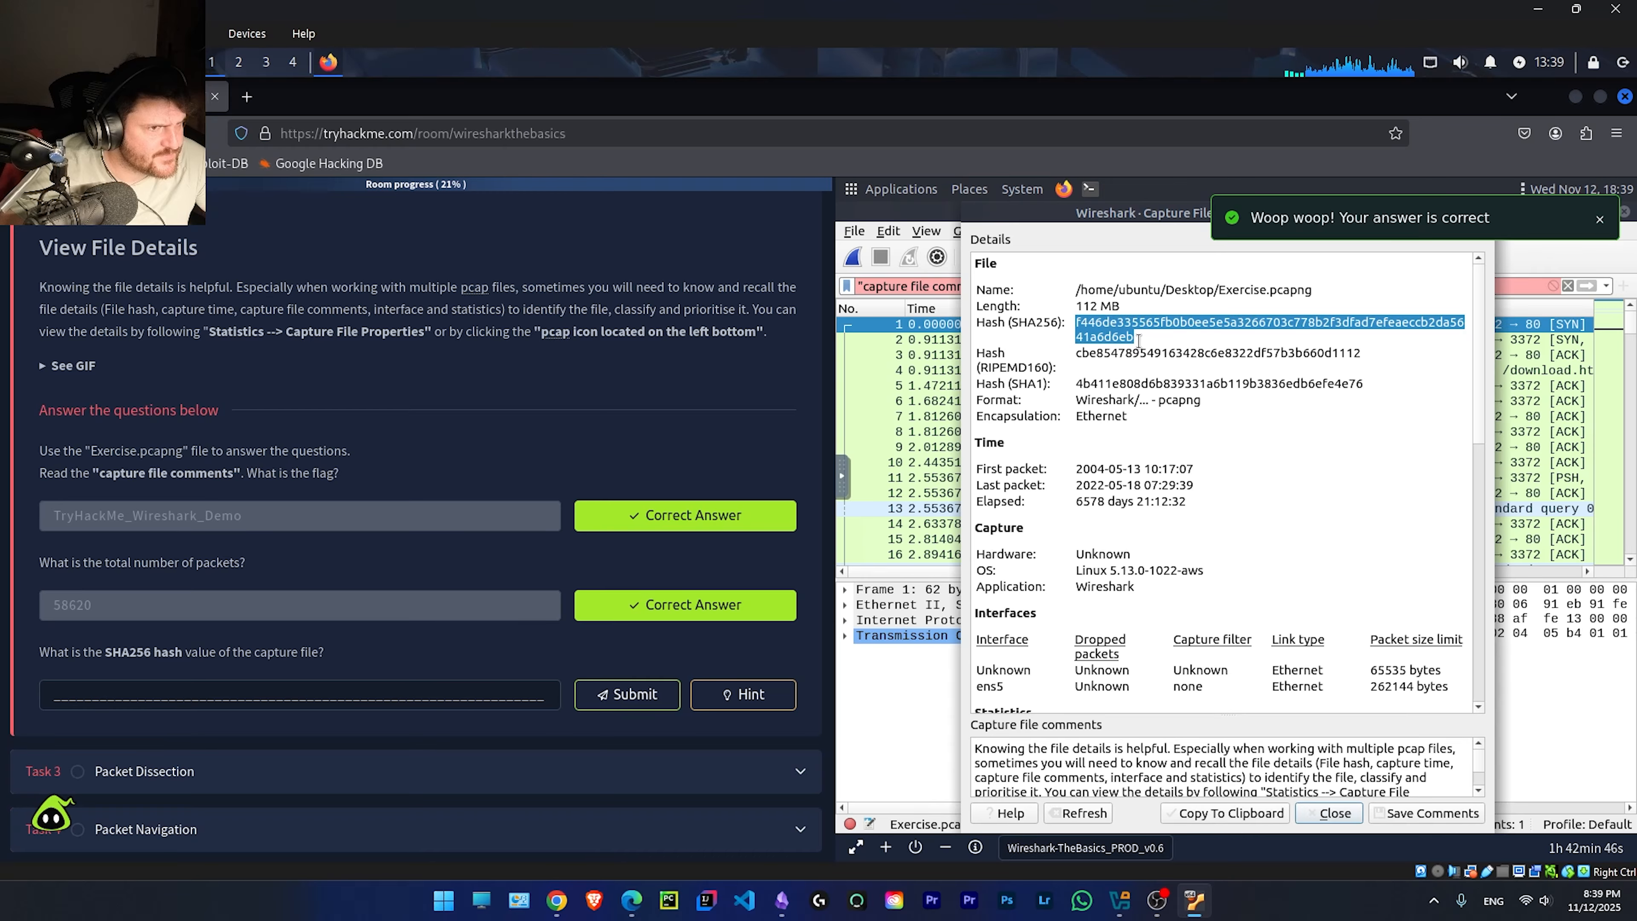
right_click(1135, 339)
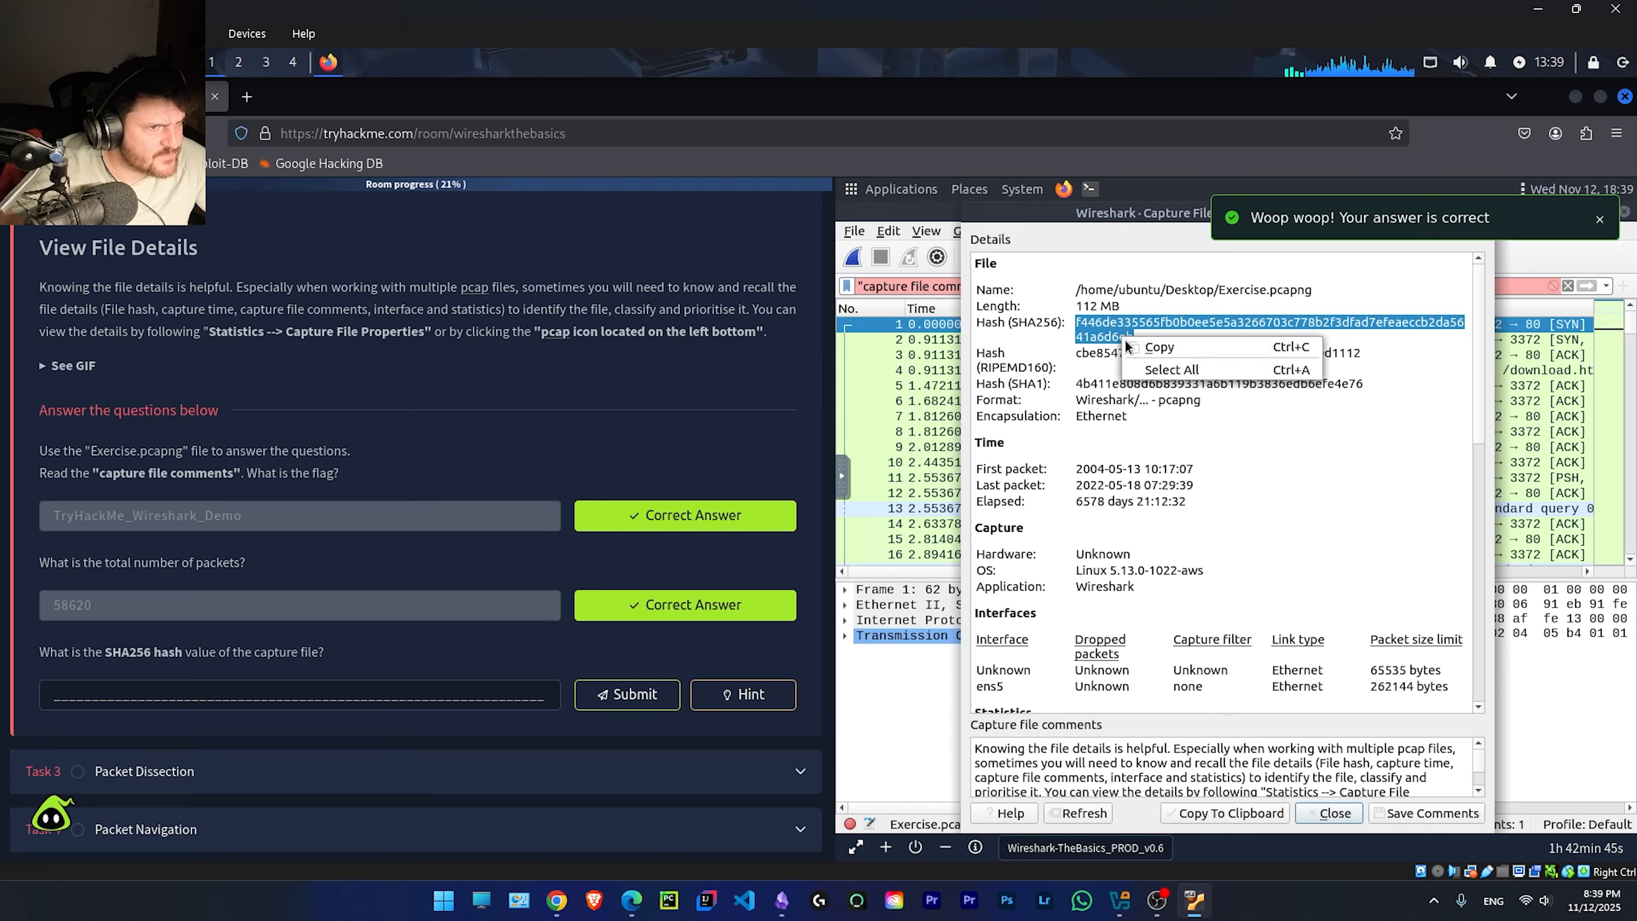
click(1151, 346)
click(352, 694)
key(ctrl+v)
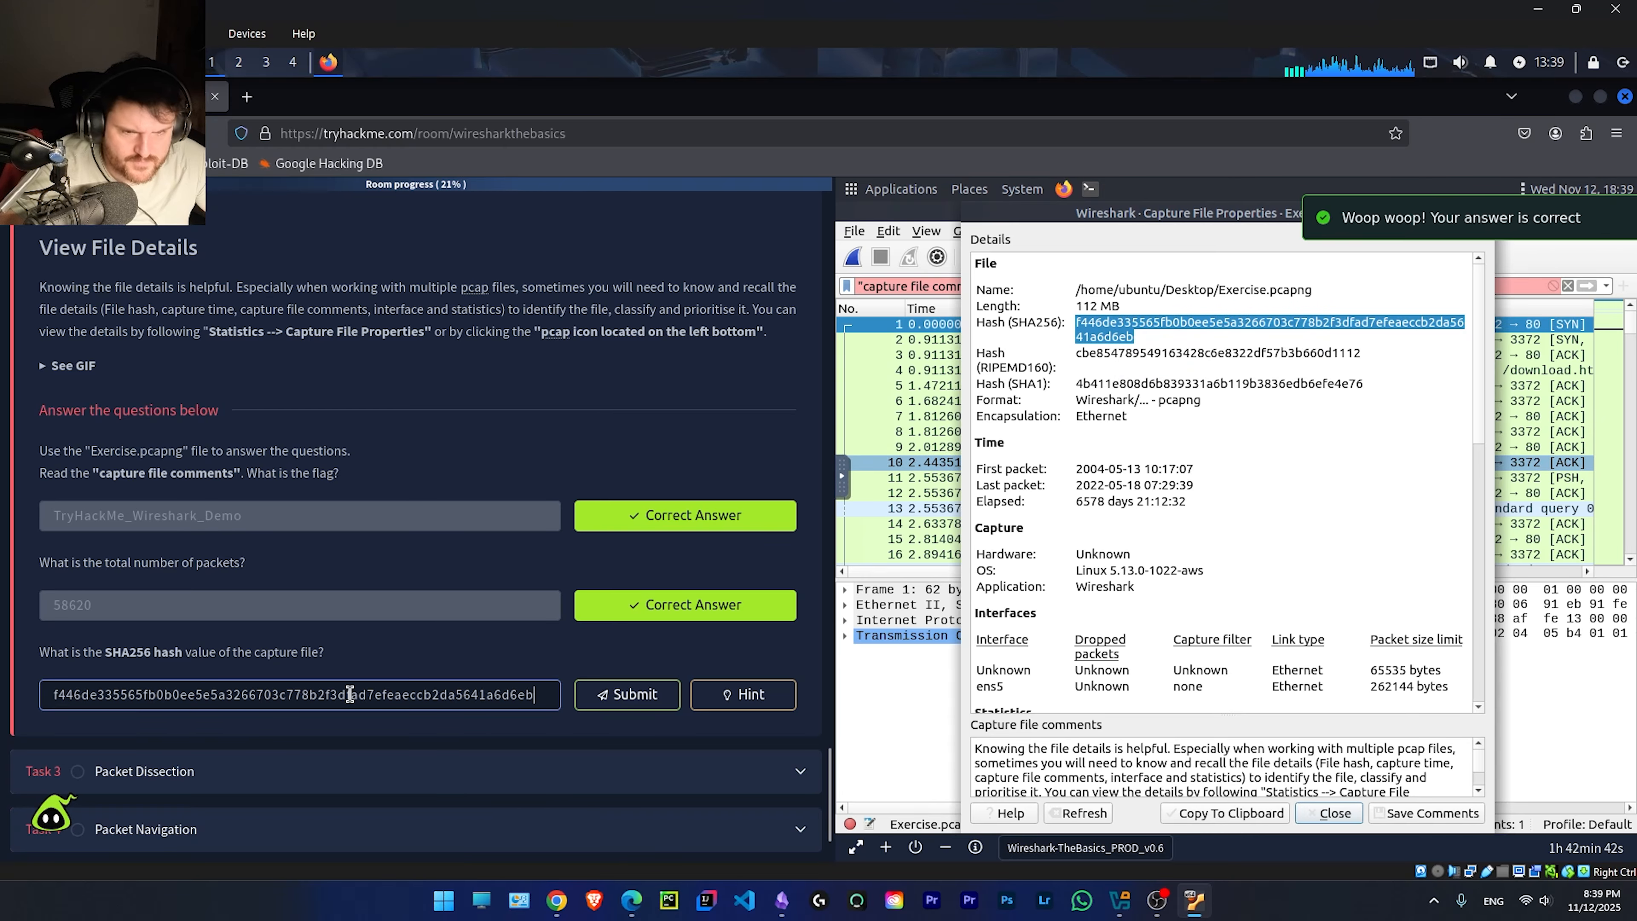
click(609, 694)
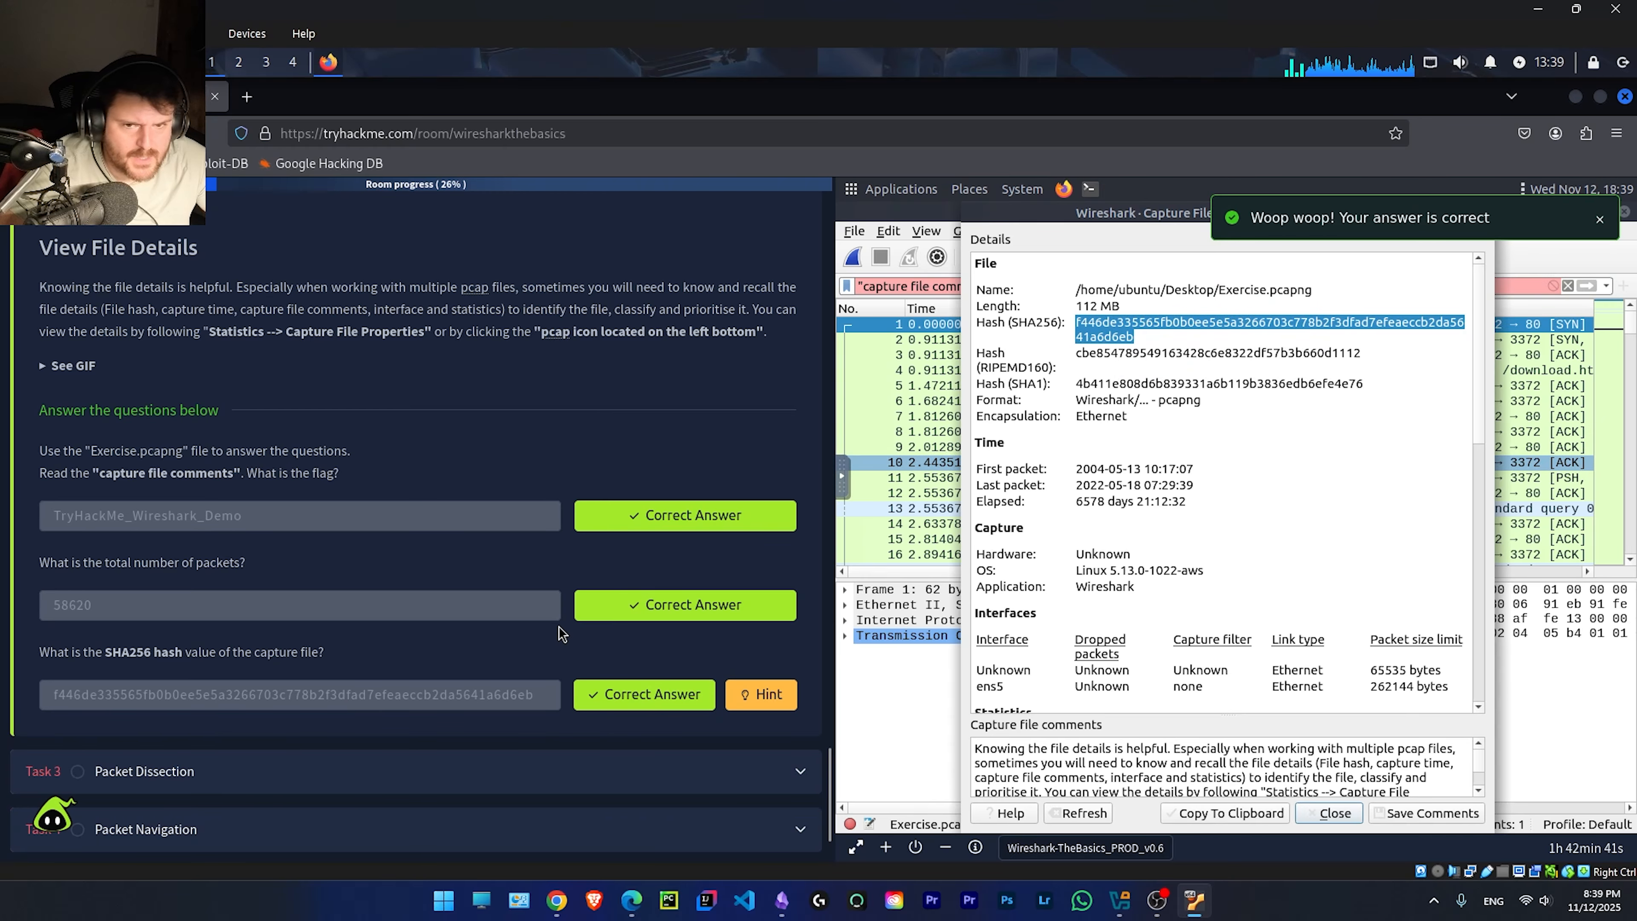